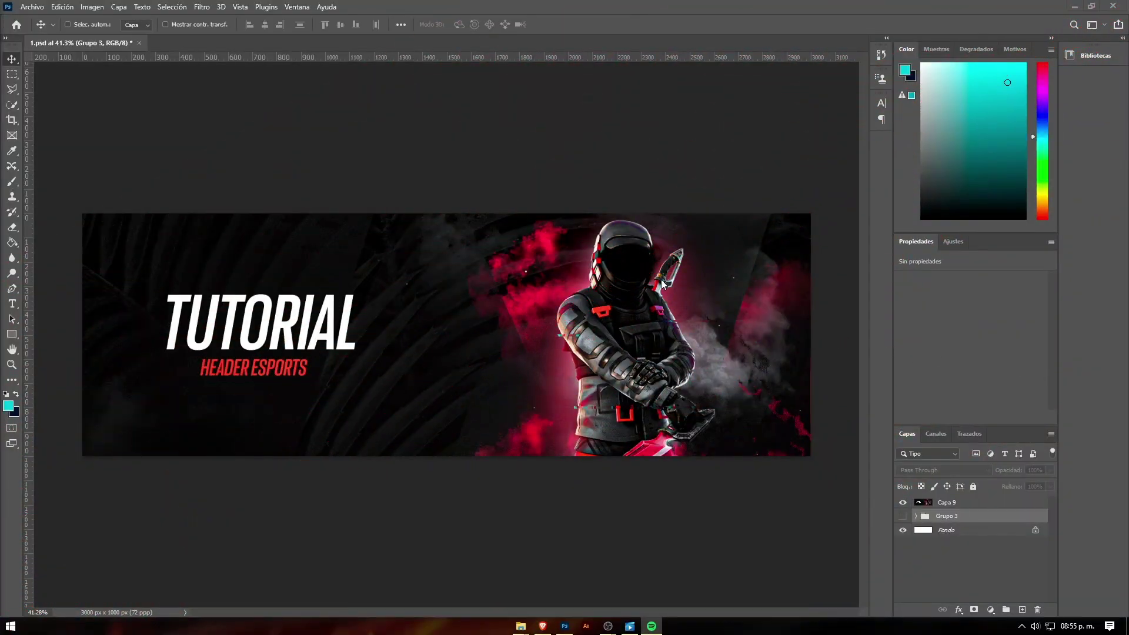
- Bring the finished 1.psd esports header to the front as the reference
left_click(665, 286)
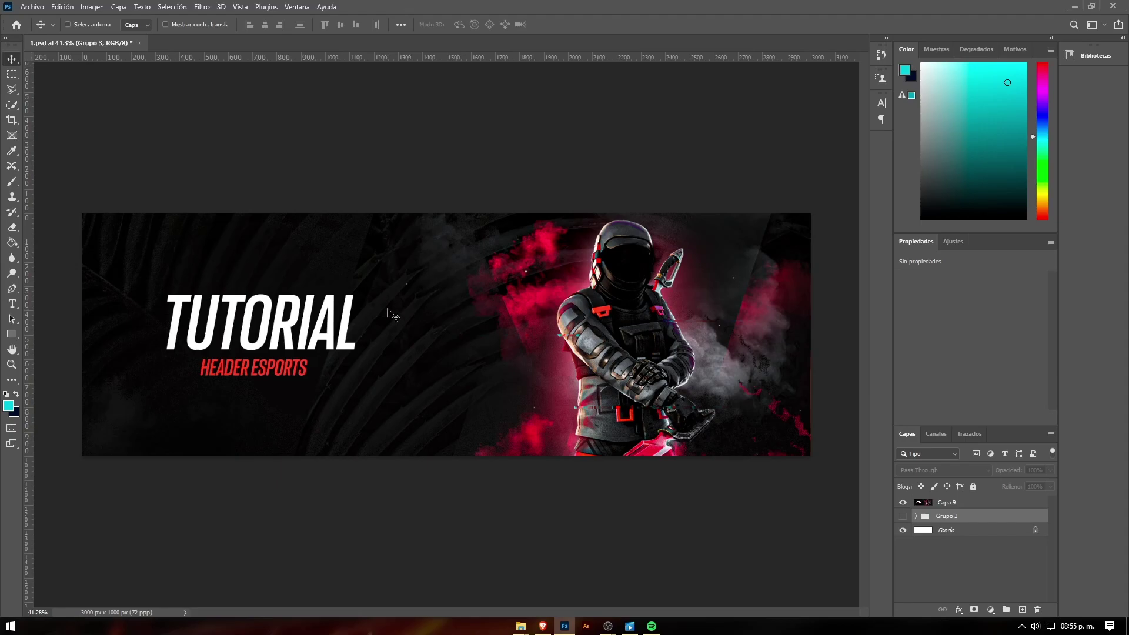
scroll(392, 316, "up", 1)
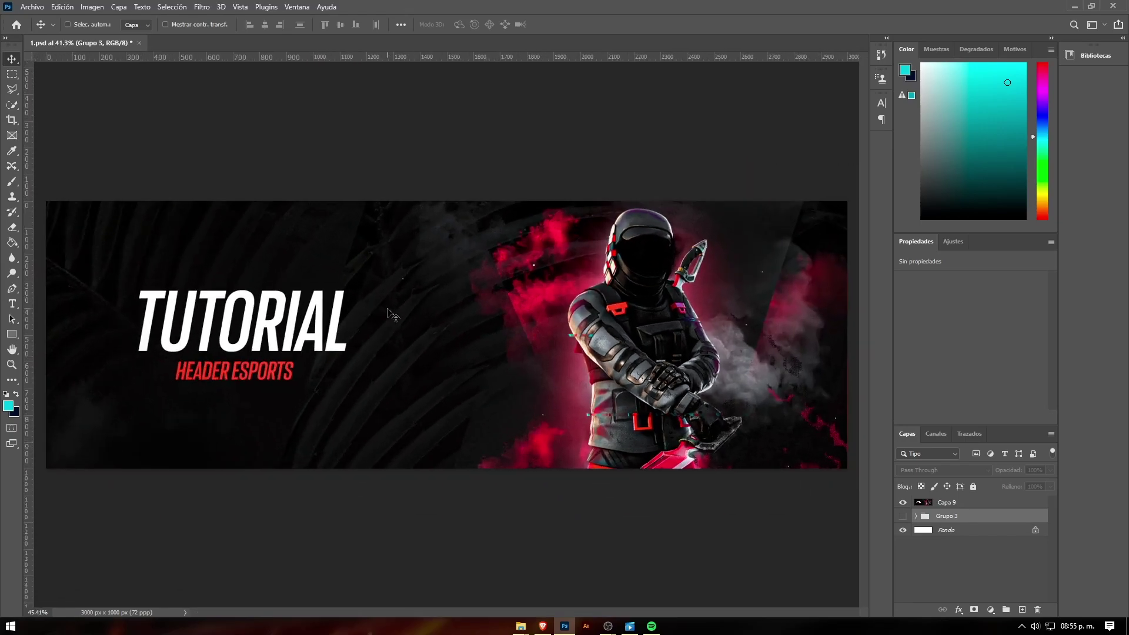
scroll(453, 338, "up", 1)
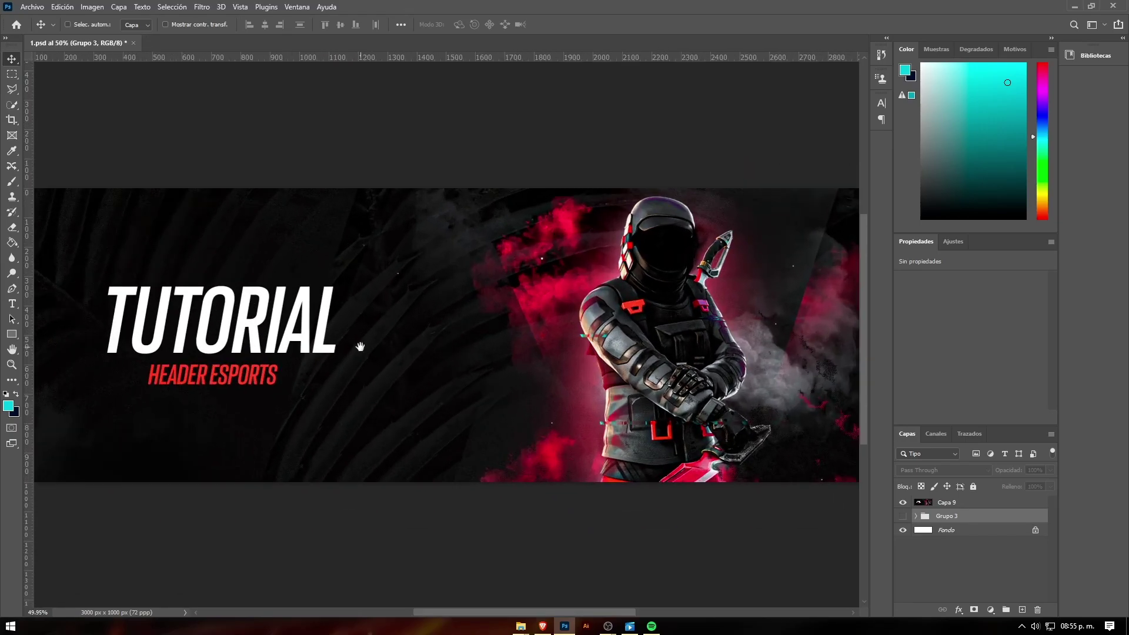
scroll(386, 344, "down", 1)
scroll(387, 345, "up", 1)
scroll(365, 298, "down", 1)
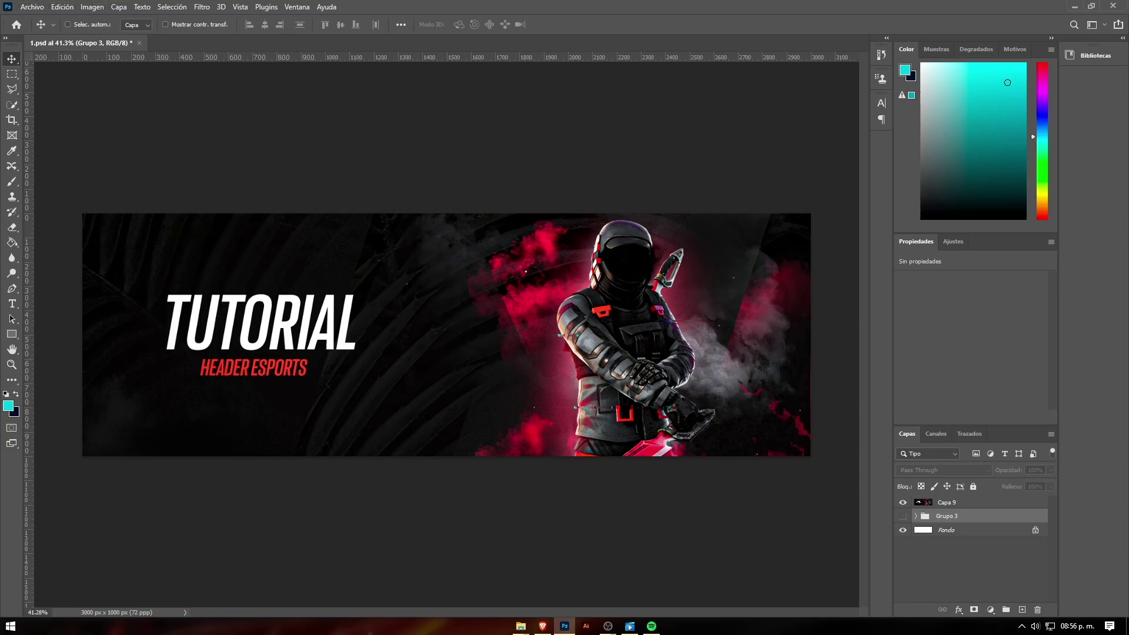
- Start a new document sized 3000 × 1000 px
left_click(32, 6)
left_click(36, 14)
left_click_drag(458, 107, 230, 112)
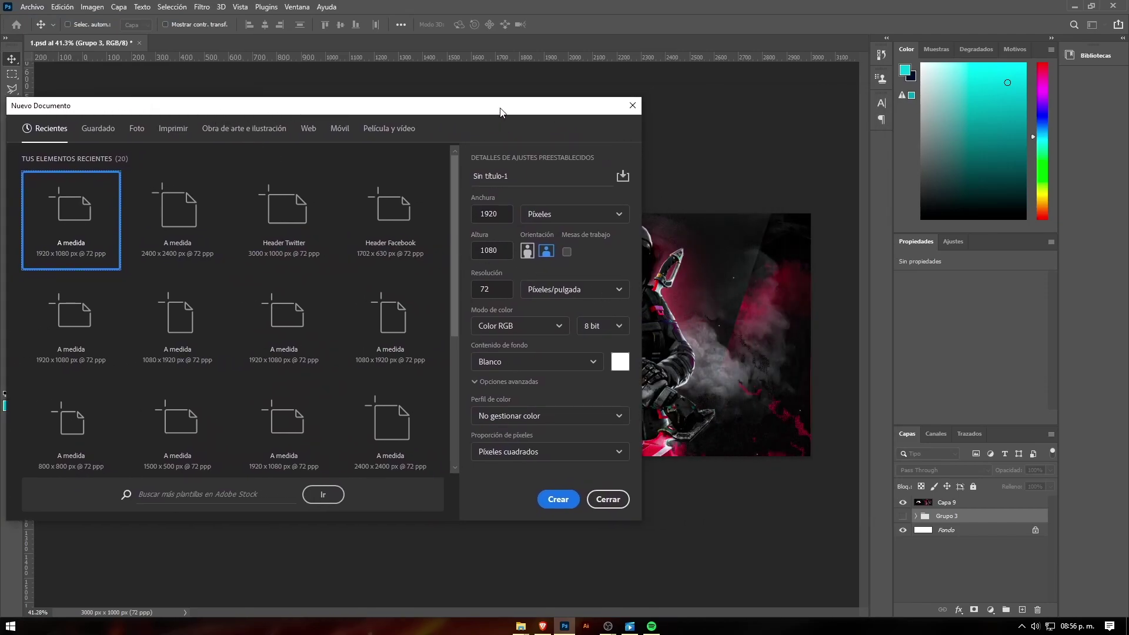
left_click_drag(500, 109, 709, 135)
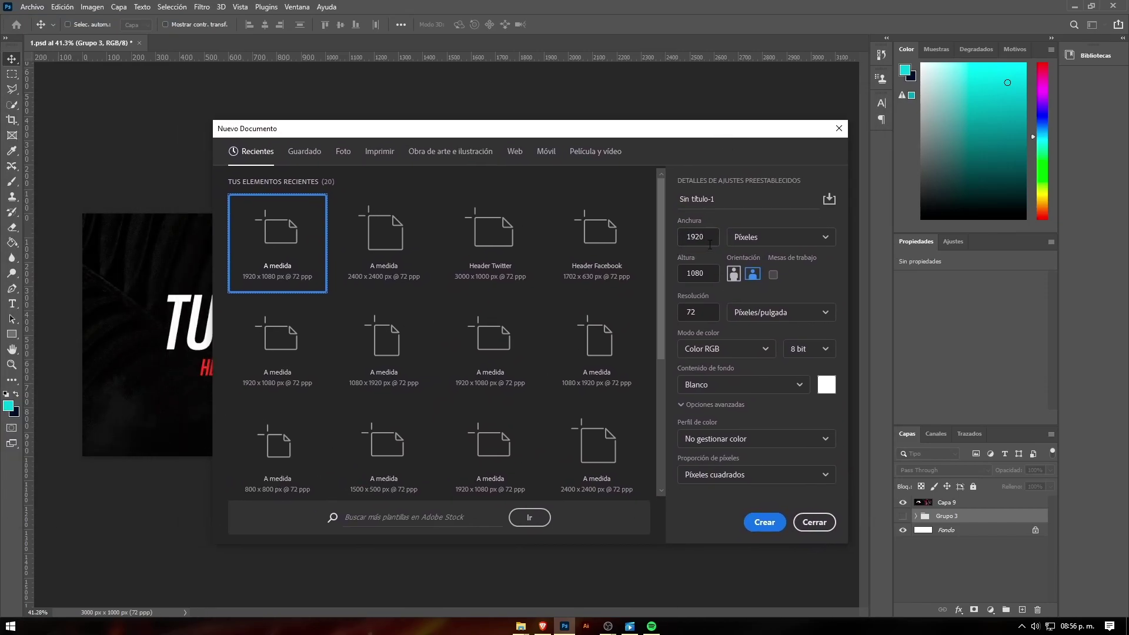
double_click(700, 237)
type("3000")
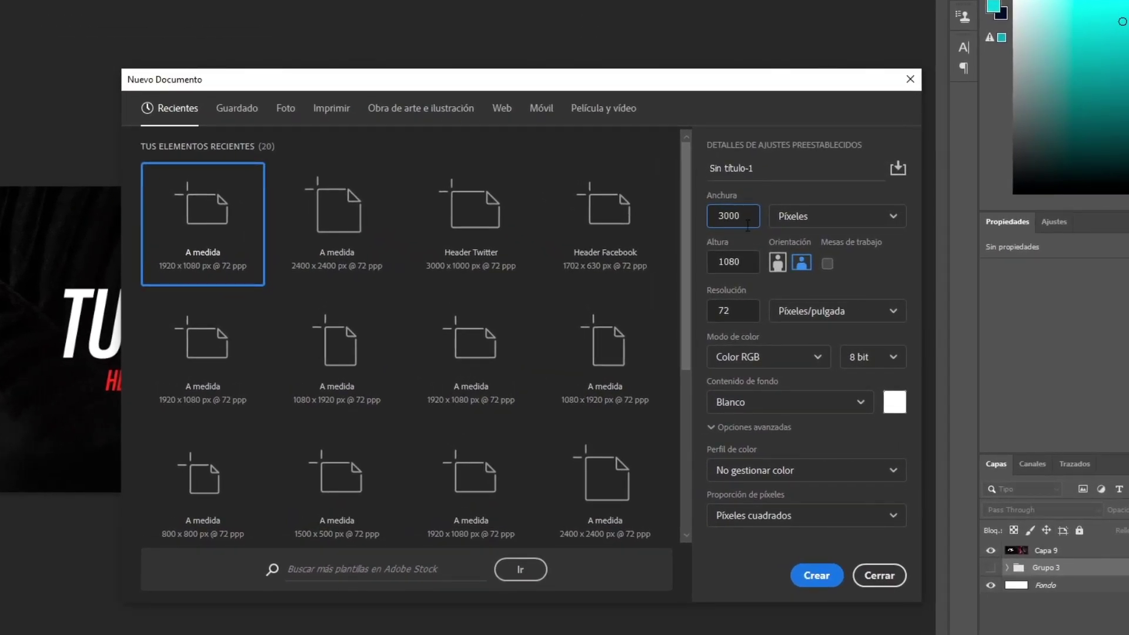
key("Tab")
type("100")
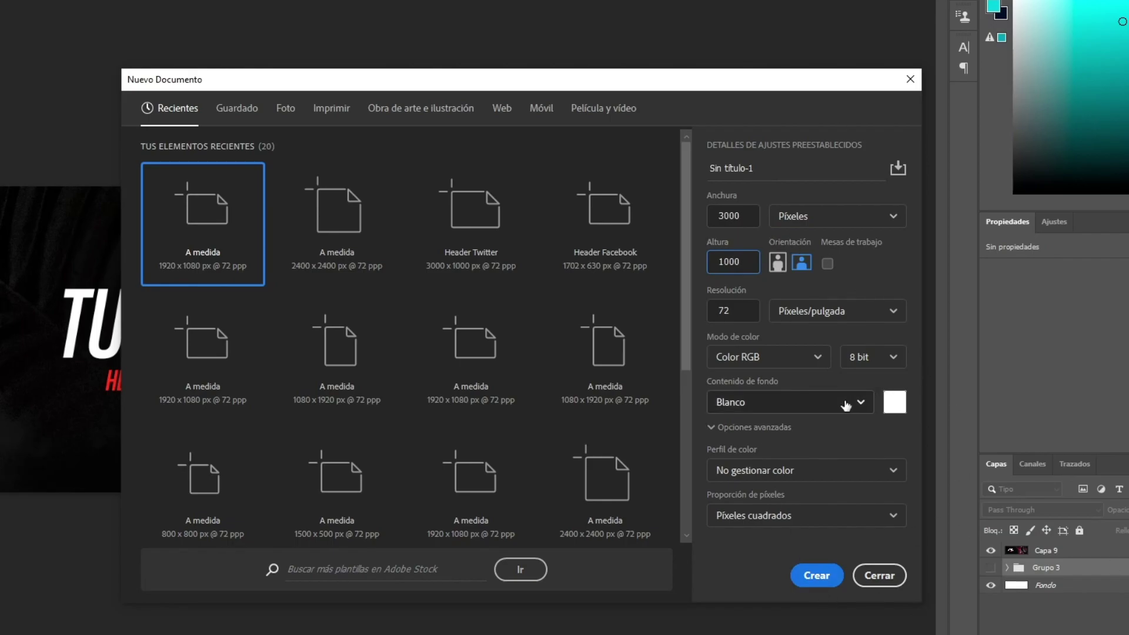
- Set the background contents to black (000000) and create the document
left_click(895, 402)
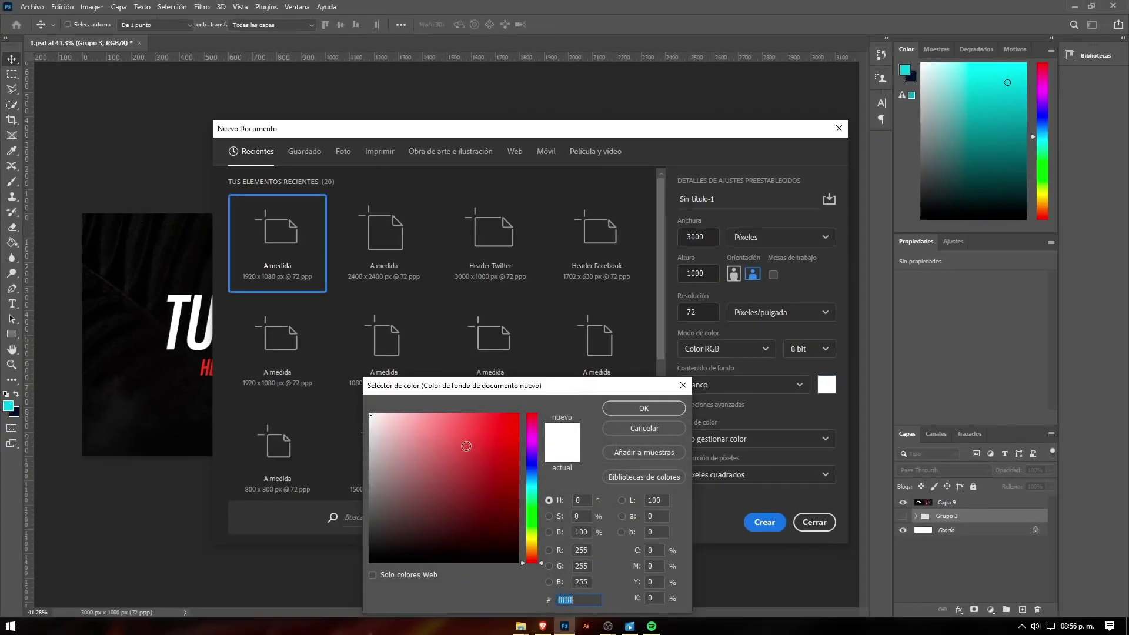
type("000000")
left_click_drag(619, 385, 660, 260)
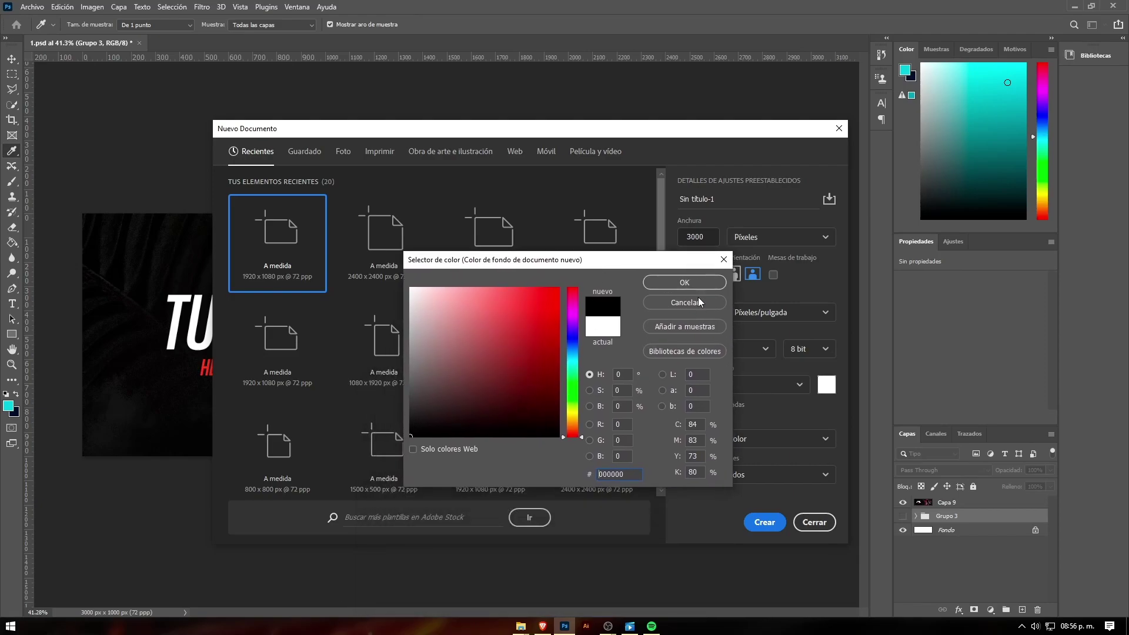
left_click(699, 288)
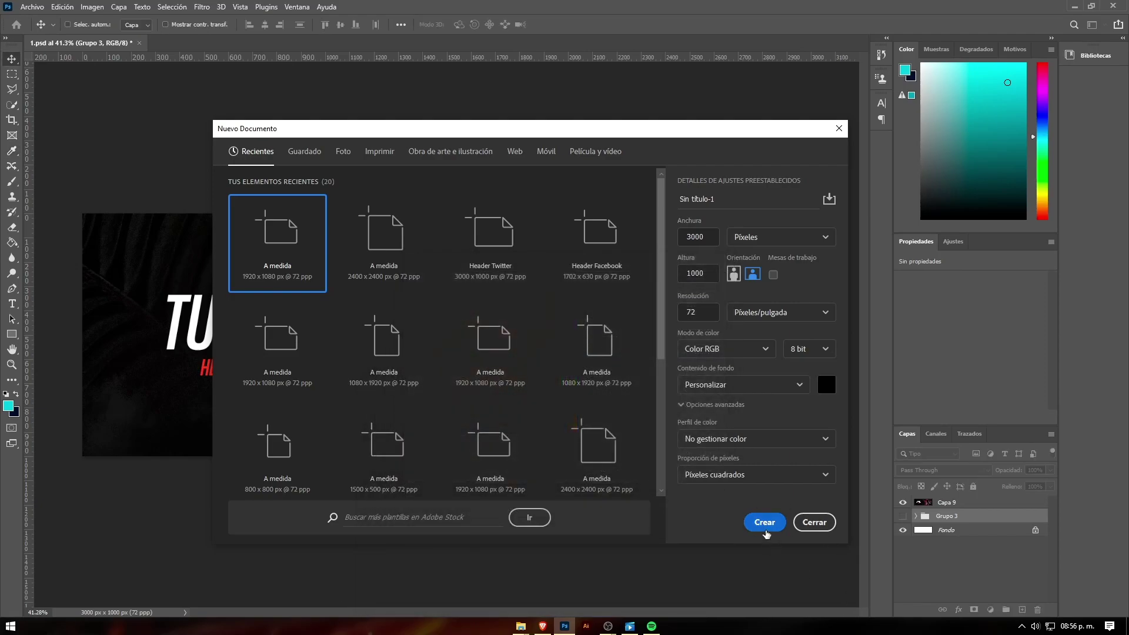
left_click(764, 523)
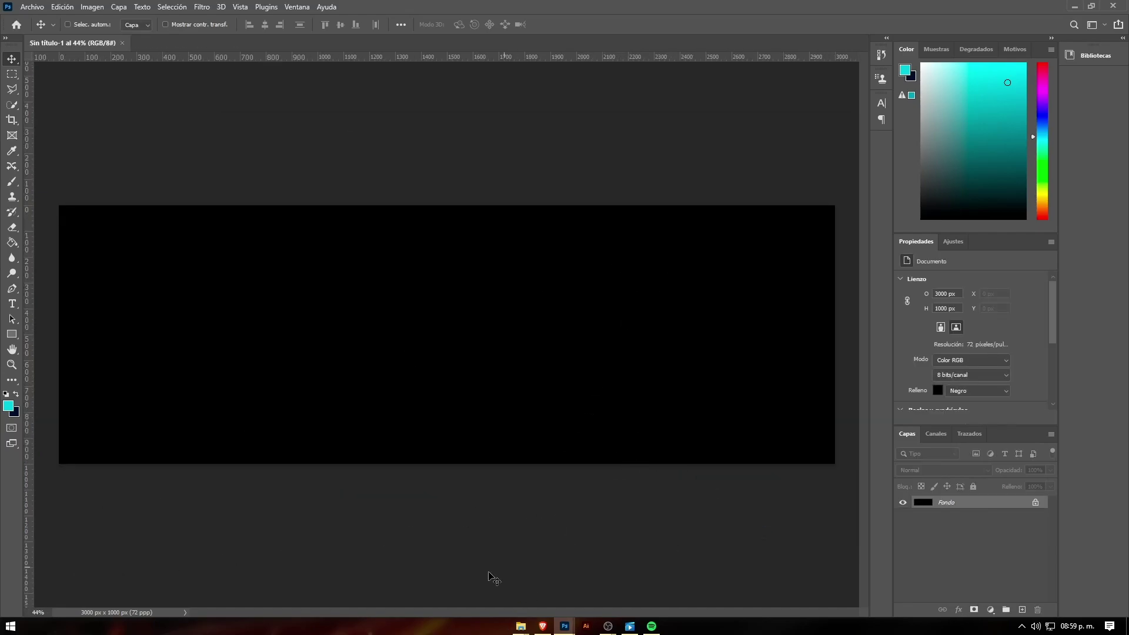
- Place the palm-leaf photo and scale it to cover the whole canvas
left_click(521, 626)
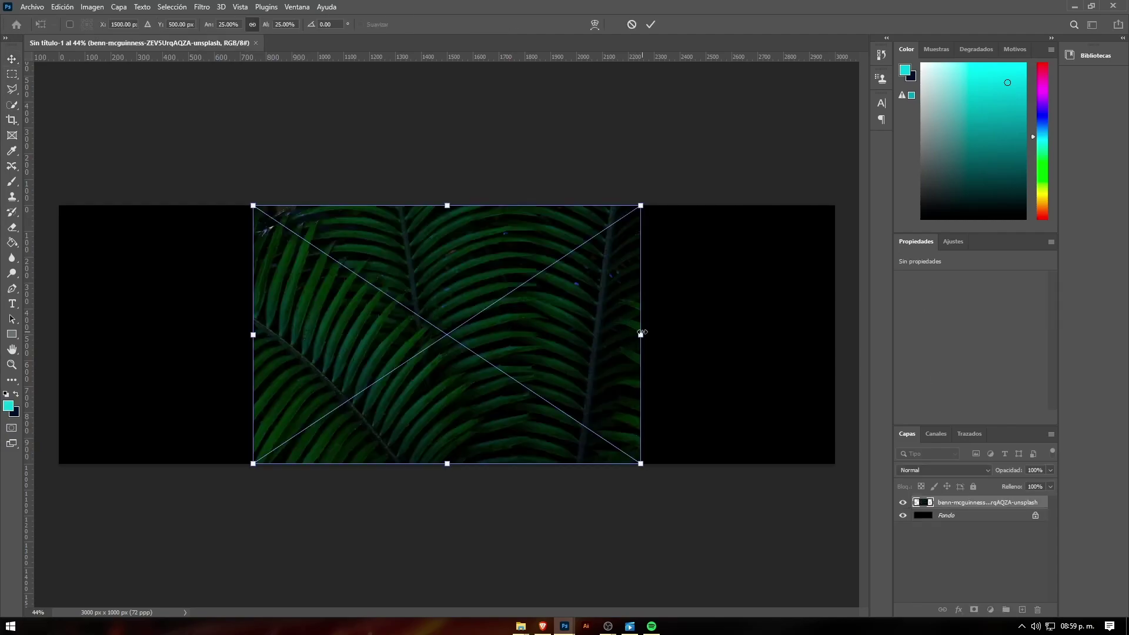
left_click_drag(642, 333, 986, 332)
left_click_drag(665, 397, 509, 400)
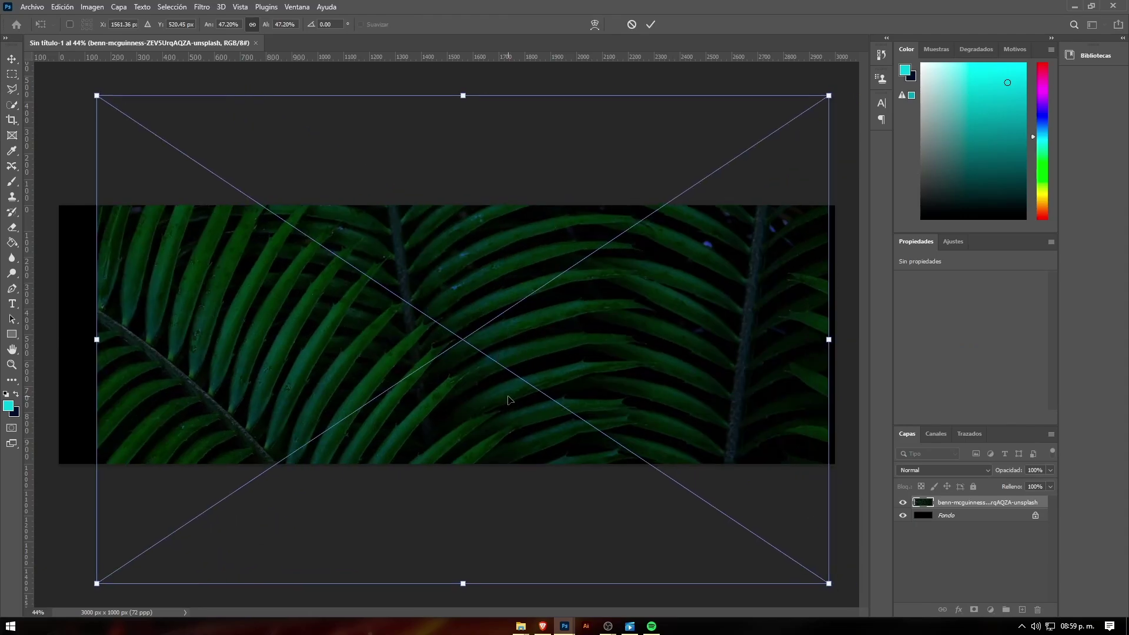
key("ctrl+minus")
left_click_drag(716, 334, 808, 303)
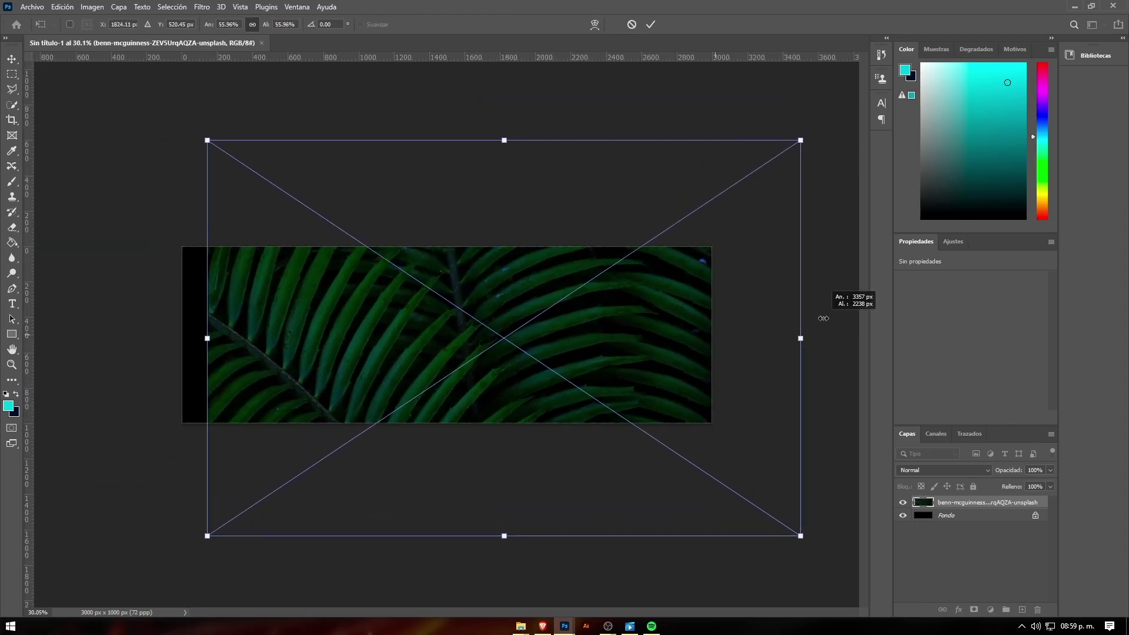
left_click_drag(726, 311, 662, 318)
type("150")
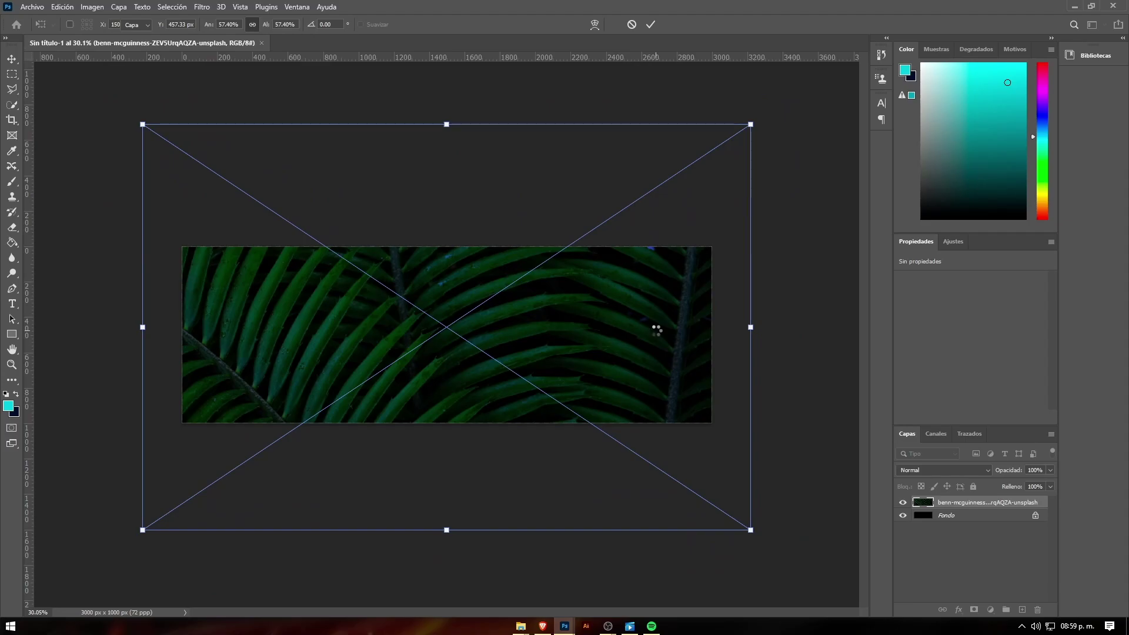
key("Return")
- Check the placed leaves, then open Hue/Saturation for the palm layer
scroll(535, 327, "up", 3)
scroll(401, 336, "down", 3)
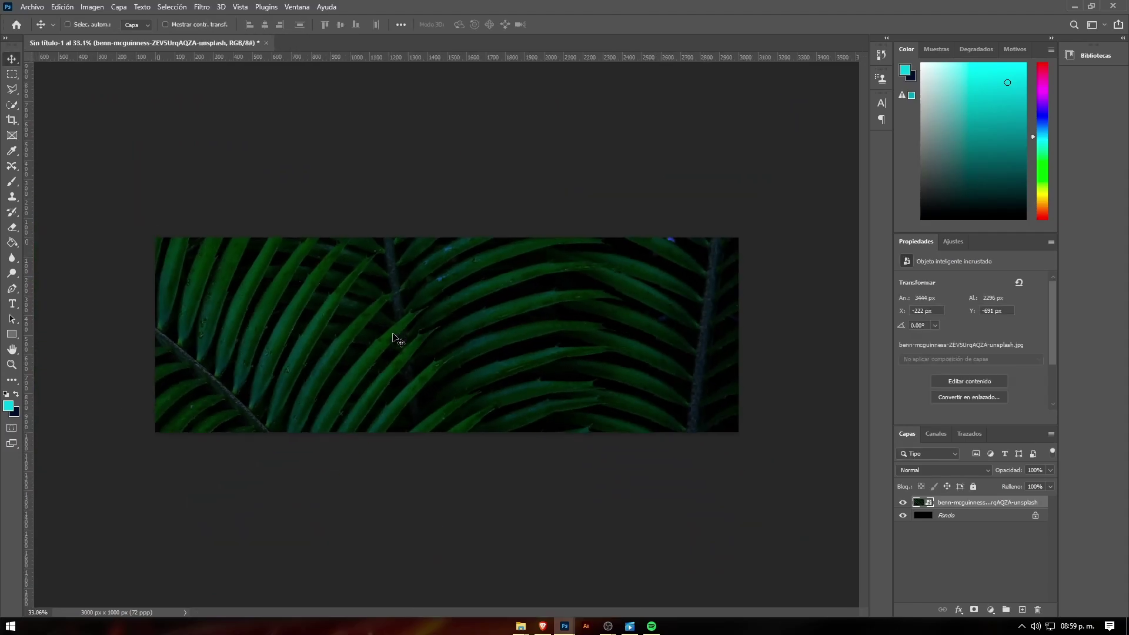
scroll(406, 332, "up", 1)
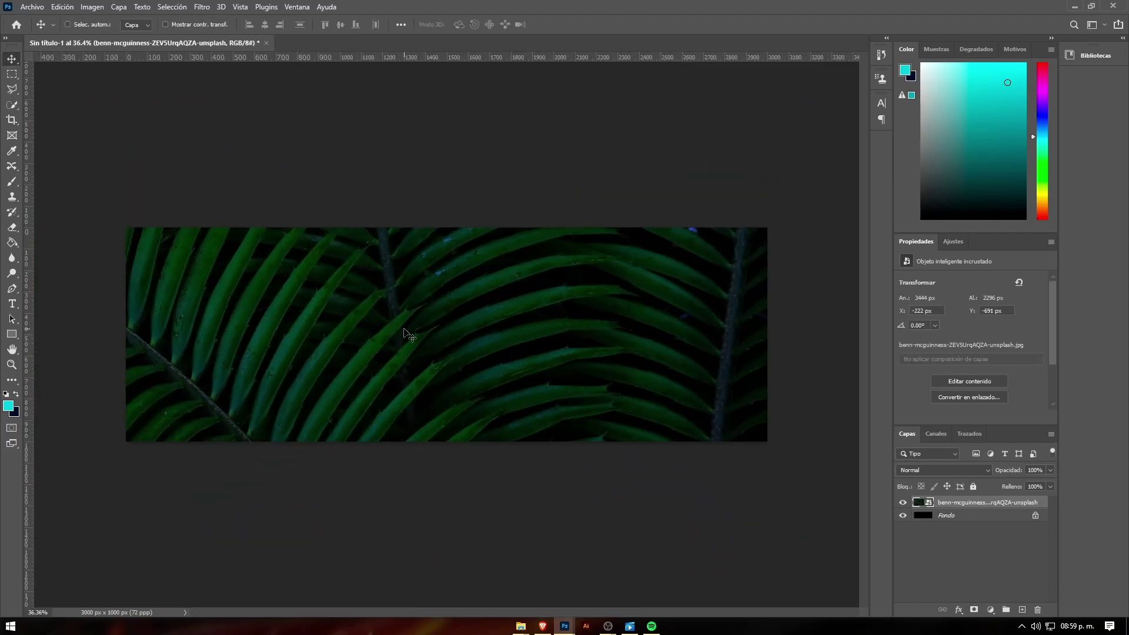
key("ctrl+u")
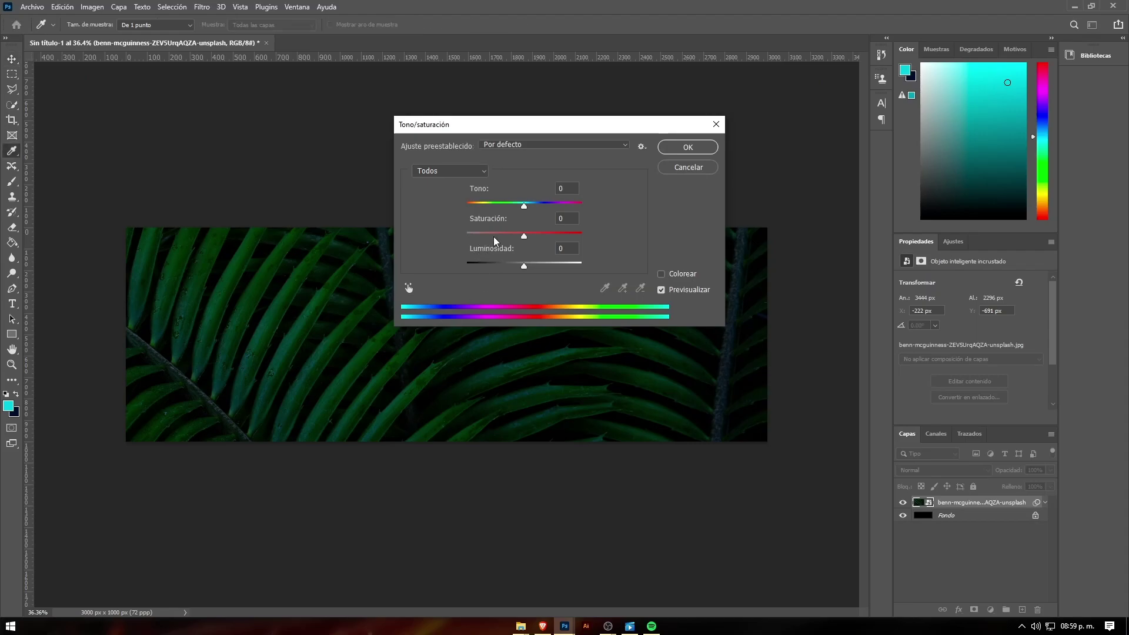
- Apply Hue/Saturation with saturation -100 and lightness -33 to the palm layer
left_click_drag(493, 236, 432, 253)
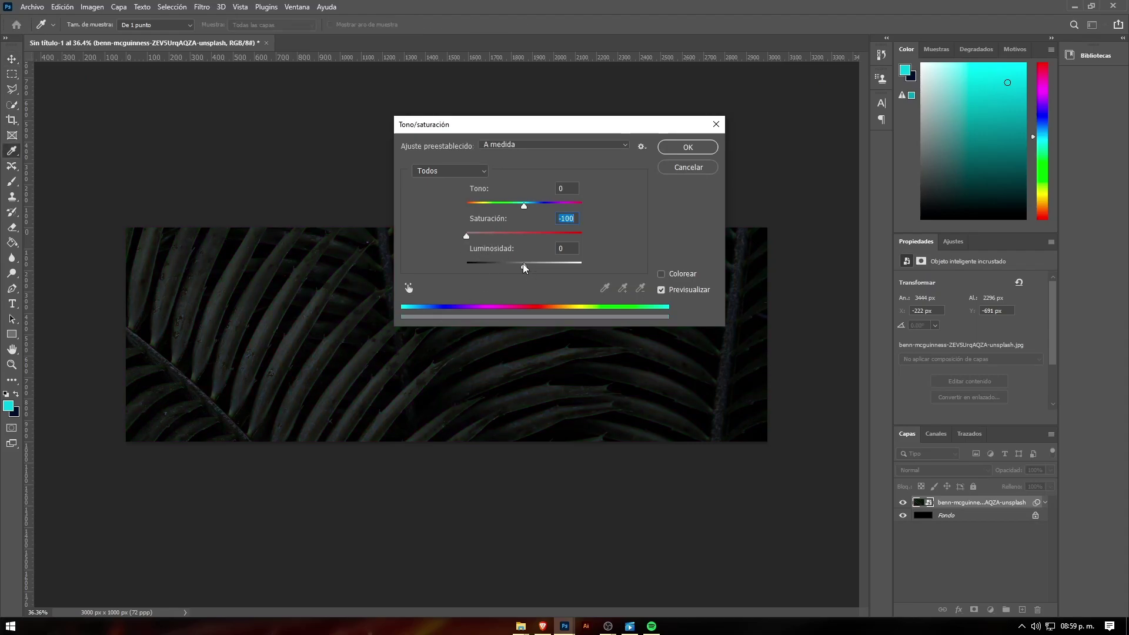
left_click_drag(523, 264, 506, 264)
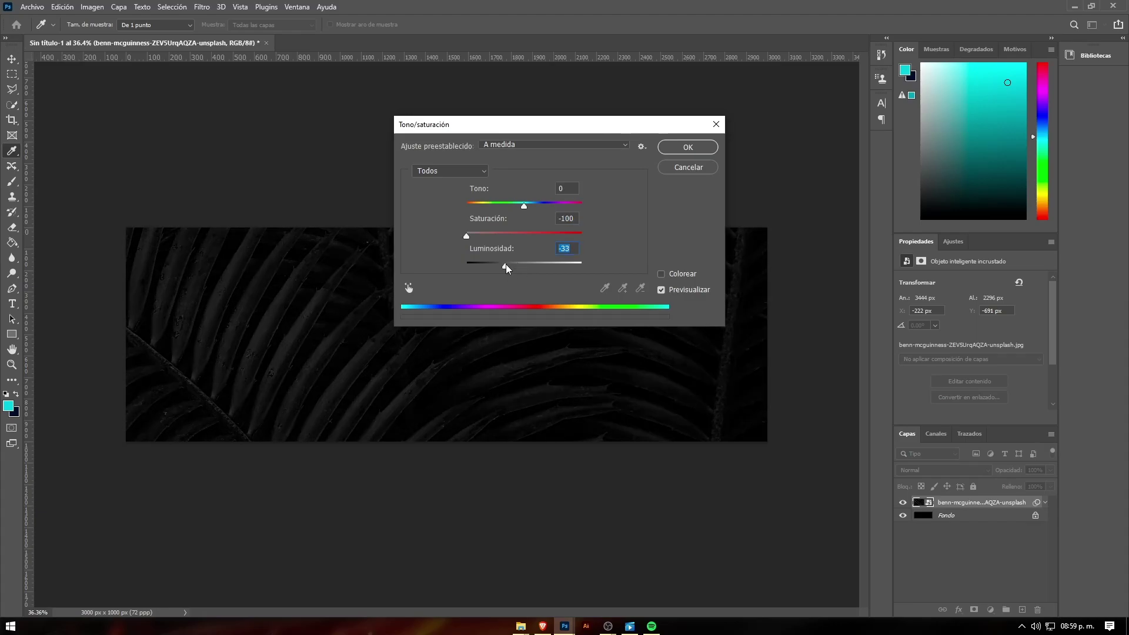
left_click(682, 149)
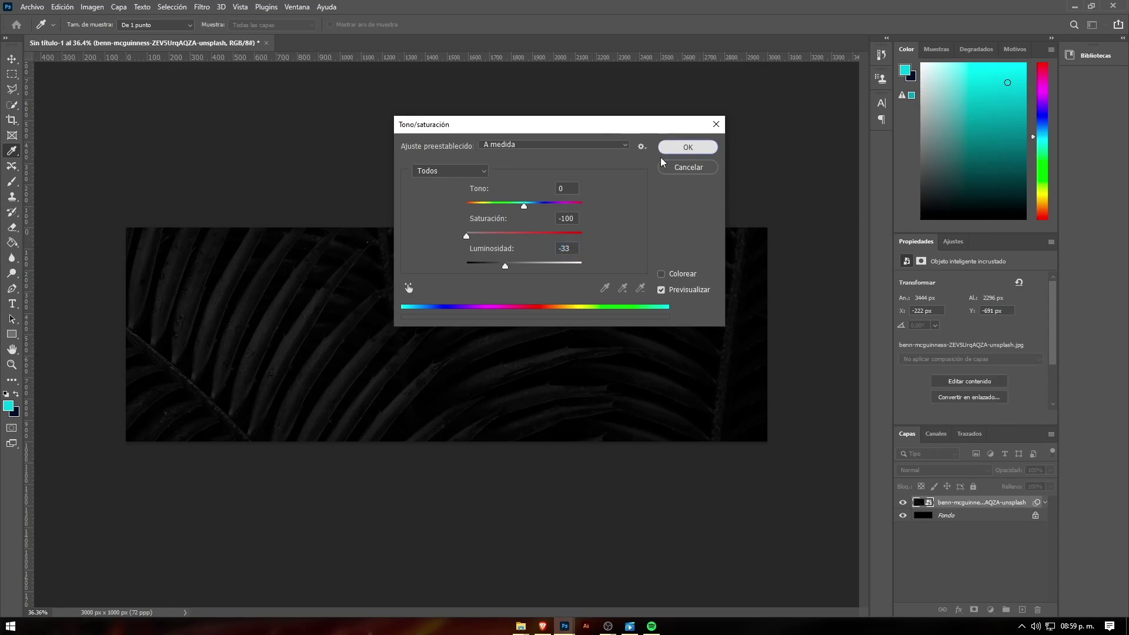
left_click(1045, 503)
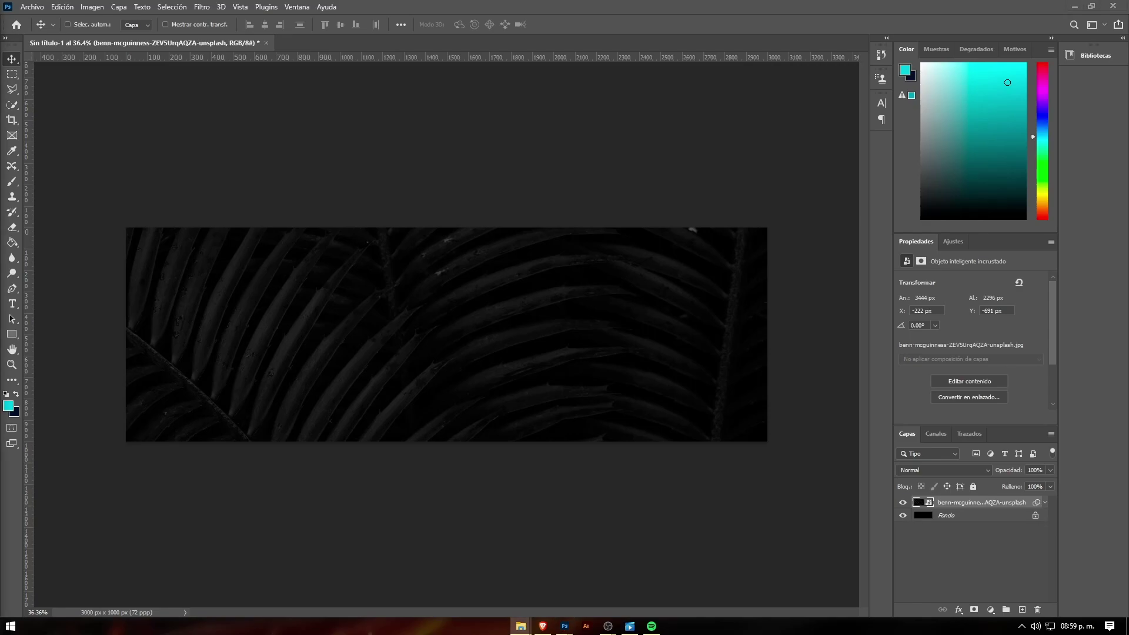
- Place the character render onto the canvas and roughly size it
left_click_drag(520, 626, 579, 411)
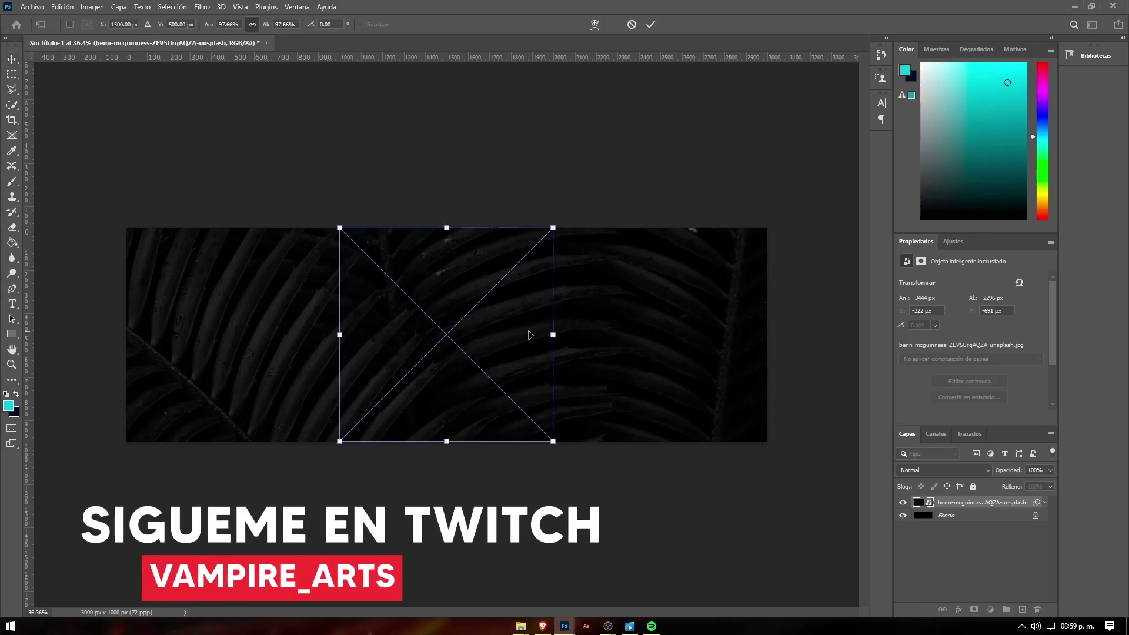
left_click_drag(560, 334, 731, 335)
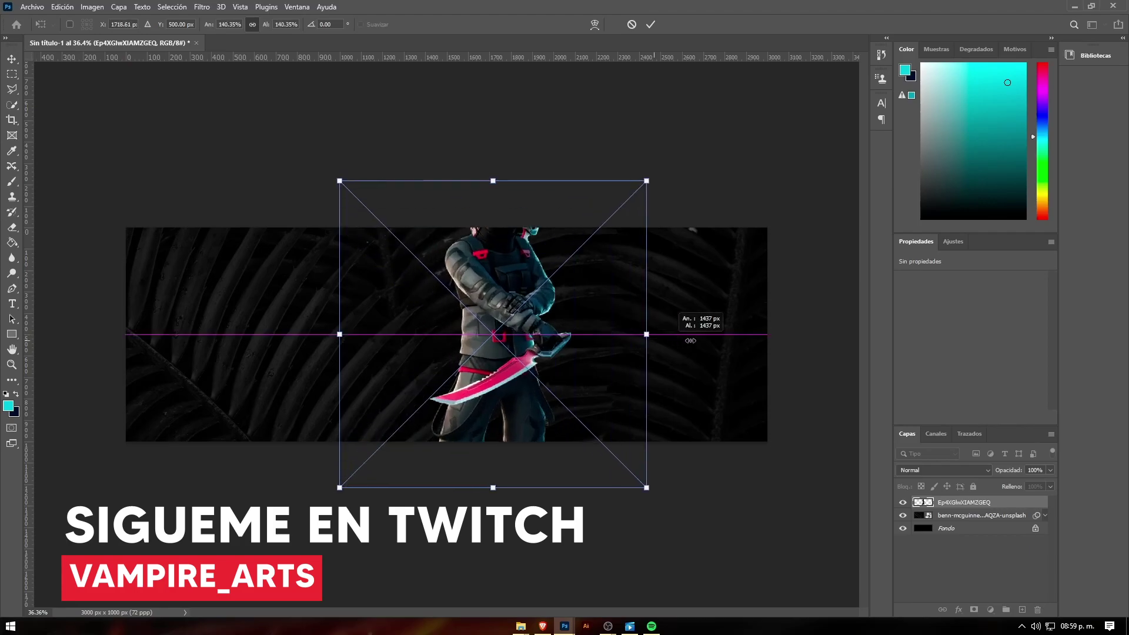
mouse_move(557, 264)
left_mouse_down()
mouse_move(305, 355)
mouse_move(542, 326)
left_mouse_up()
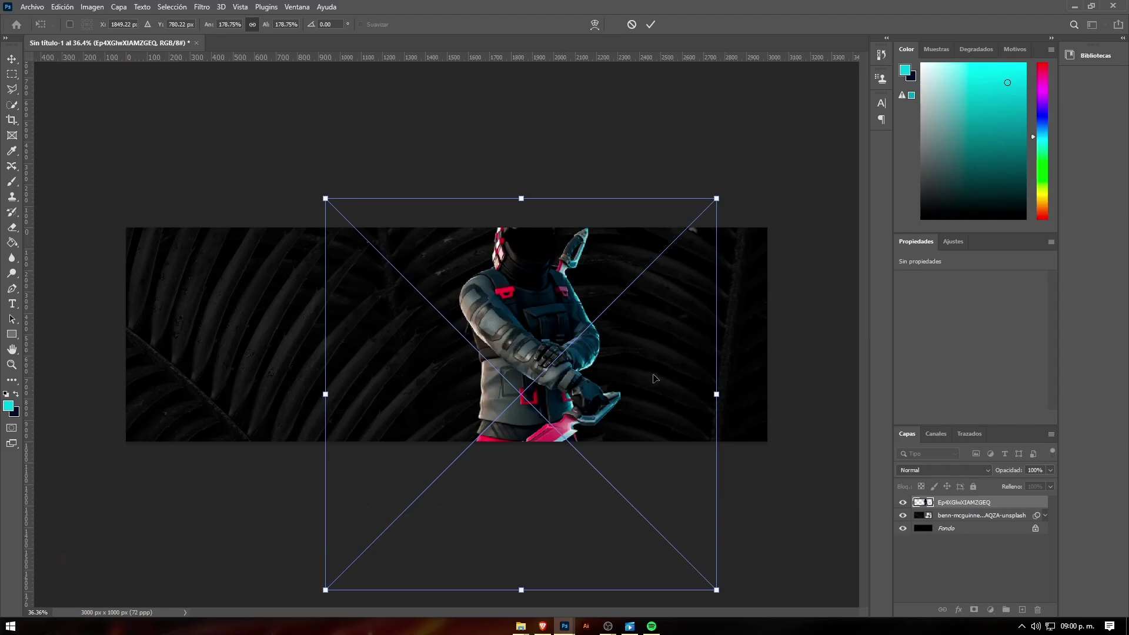
left_click_drag(727, 390, 736, 390)
left_click_drag(639, 360, 377, 347)
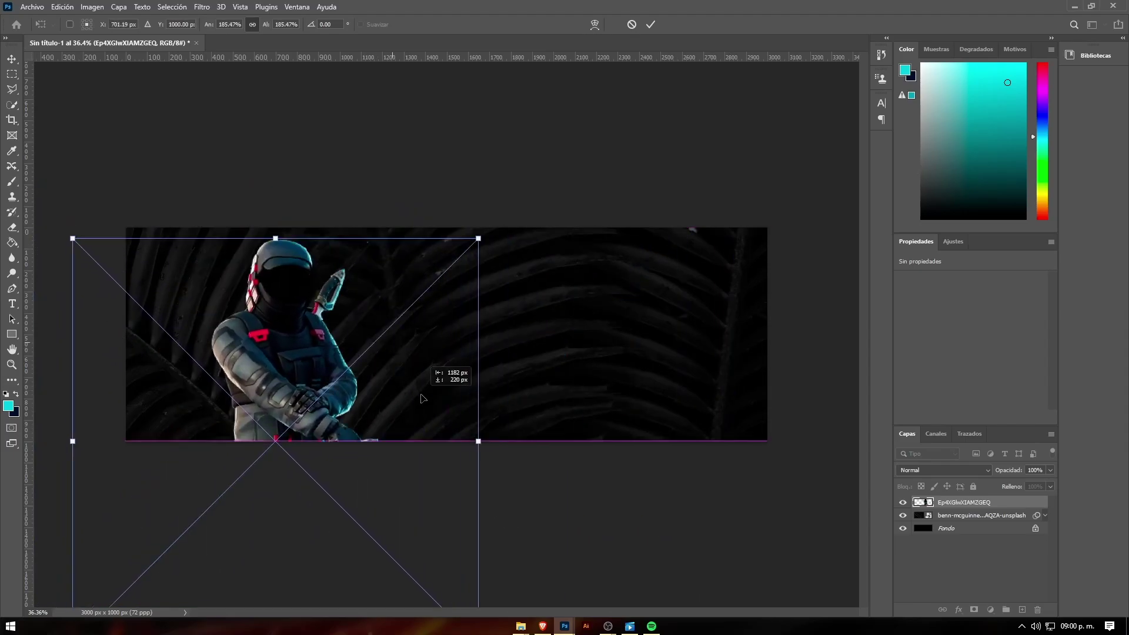
left_click_drag(377, 347, 370, 384)
left_click_drag(465, 425, 464, 425)
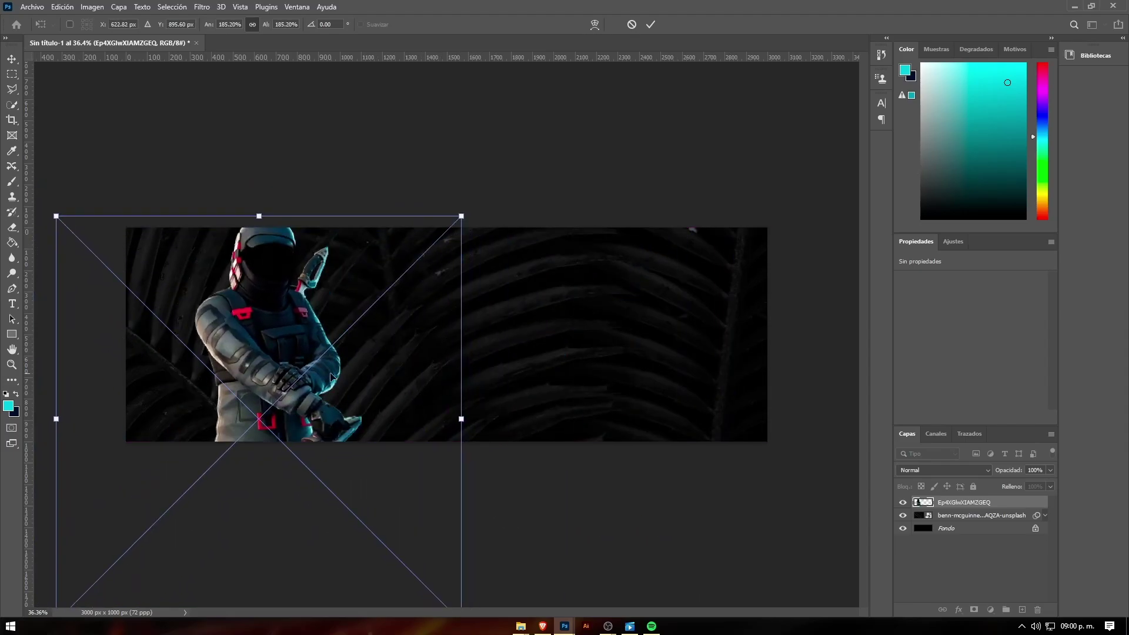
- Scale the character down and position it on the right, cut off by the bottom edge
left_click_drag(238, 383, 527, 415)
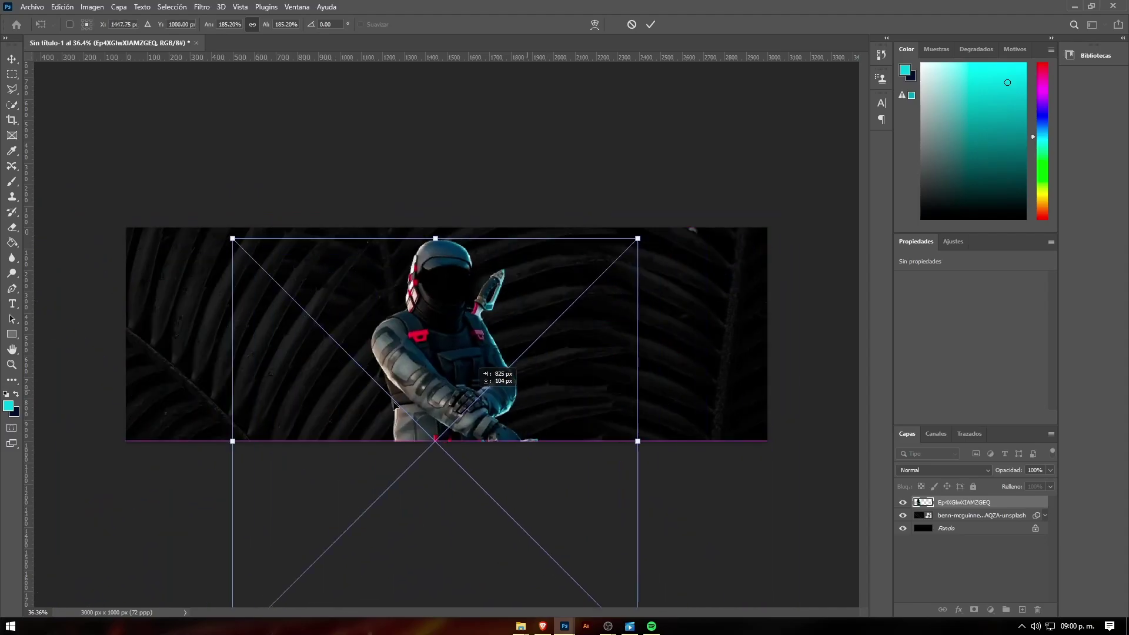
mouse_move(527, 414)
left_mouse_down()
mouse_move(710, 381)
mouse_move(673, 365)
left_mouse_up()
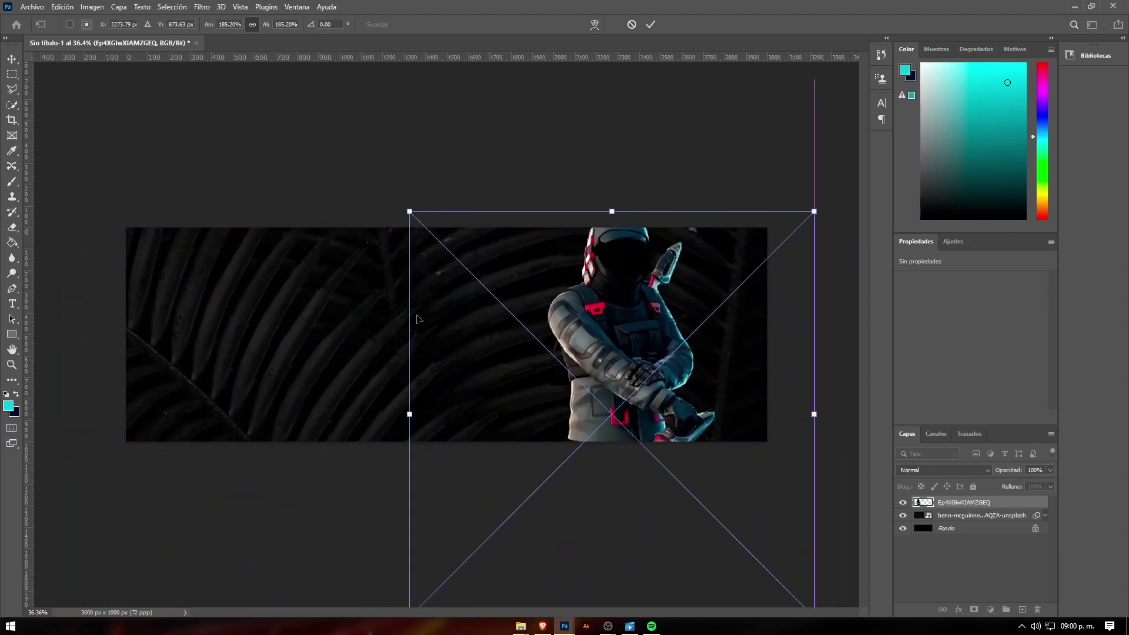
left_click_drag(410, 211, 448, 250)
left_click_drag(611, 349, 609, 328)
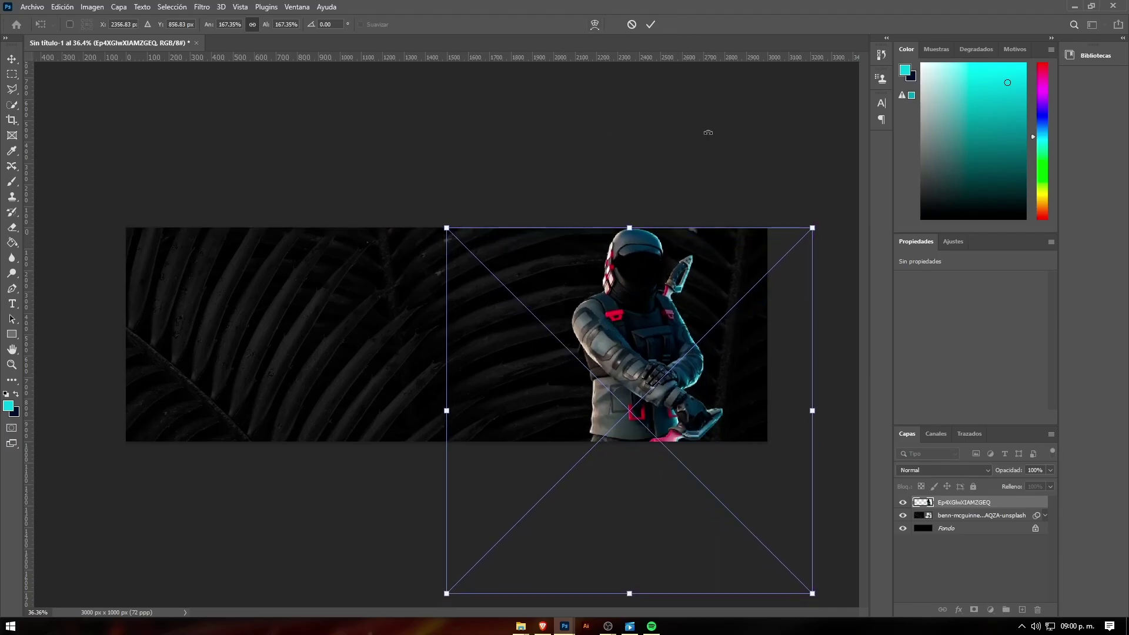
left_click_drag(820, 411, 799, 411)
mouse_move(702, 402)
left_mouse_down()
mouse_move(714, 373)
mouse_move(710, 392)
mouse_move(738, 377)
mouse_move(728, 383)
left_mouse_up()
key("Return")
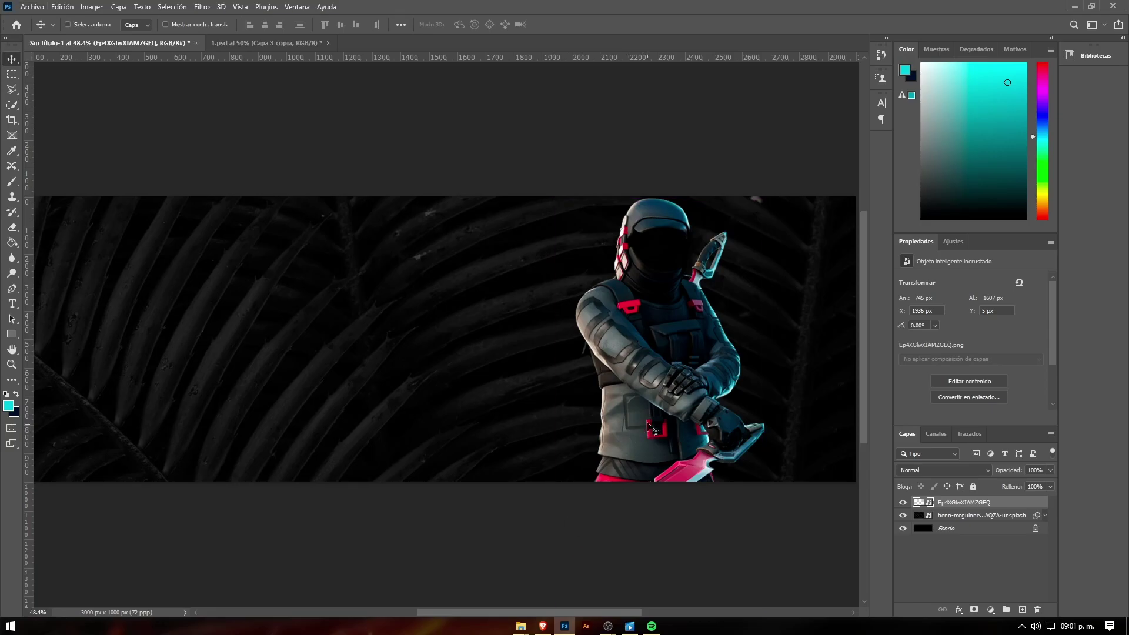
- Add a Hue/Saturation adjustment layer clipped to the character layer
left_click_drag(662, 373, 671, 378)
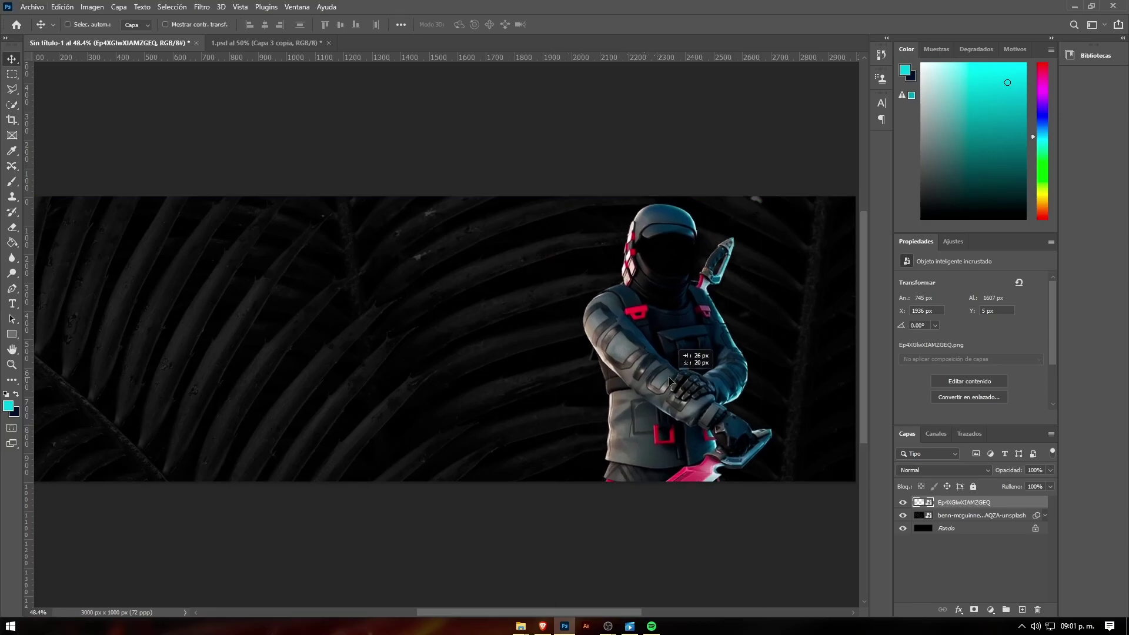
left_click(954, 243)
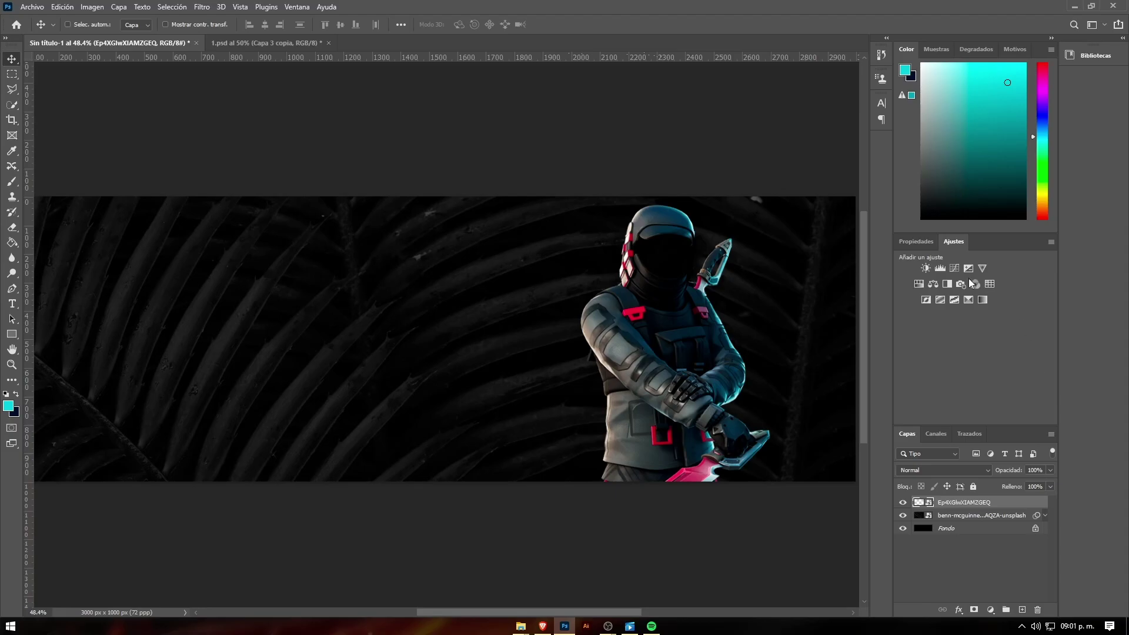
left_click(989, 610)
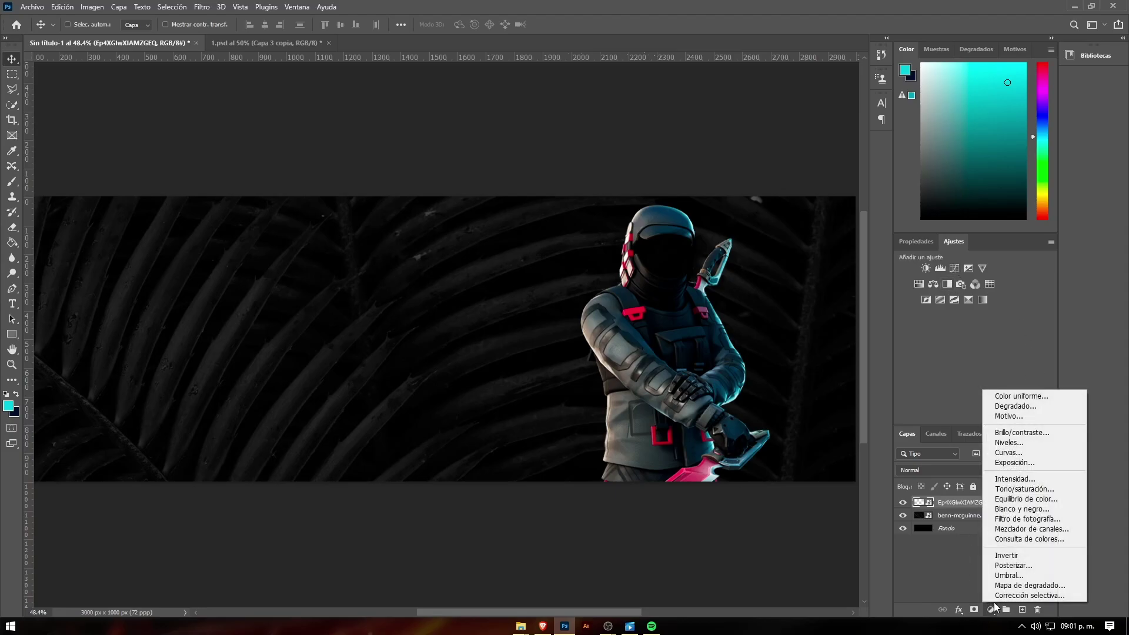
left_click(1040, 492)
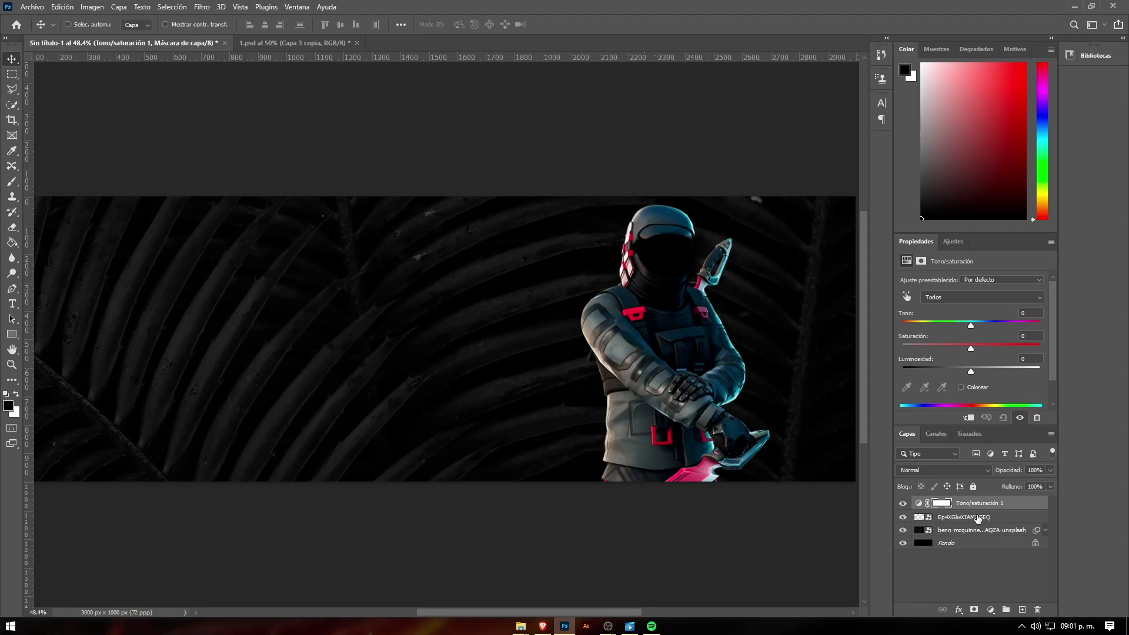
left_click_drag(978, 517, 992, 507)
left_click(981, 507, "alt")
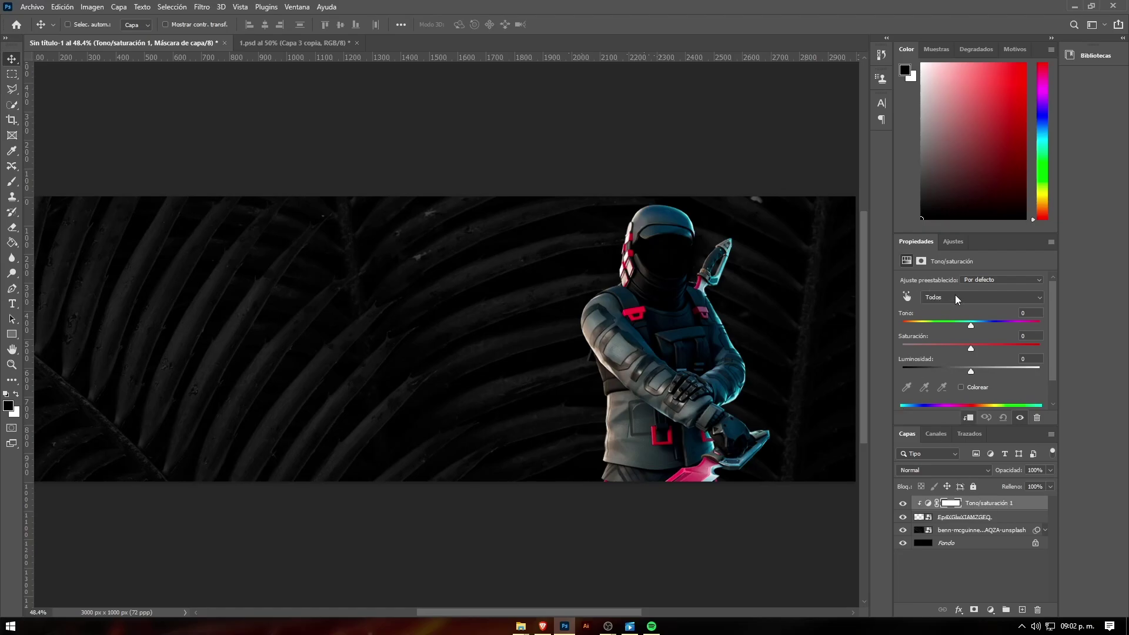
- Set Cyans and Blues saturation to -100 in the character's adjustment
left_click(955, 297)
left_click(933, 297)
left_click(940, 295)
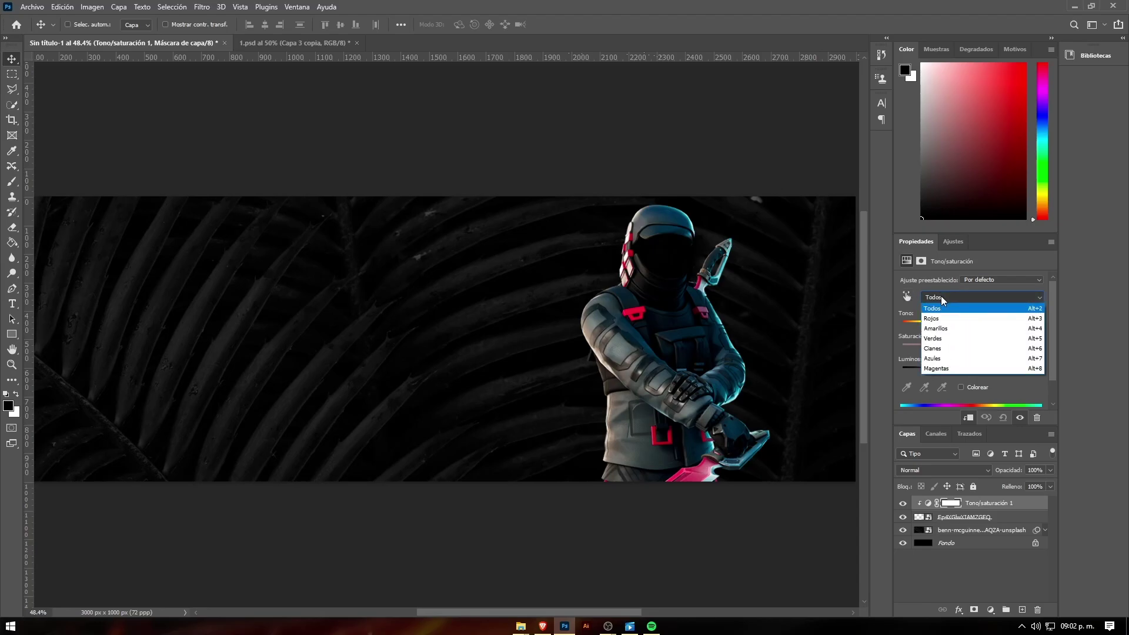
left_click(939, 352)
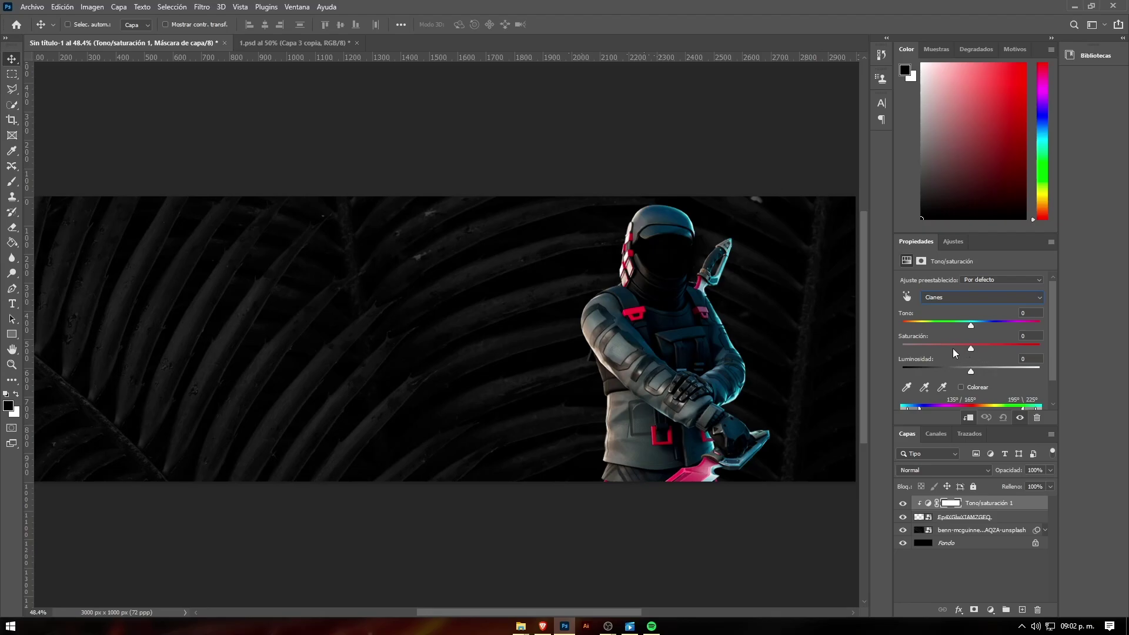
left_click_drag(953, 349, 900, 361)
left_click(967, 298)
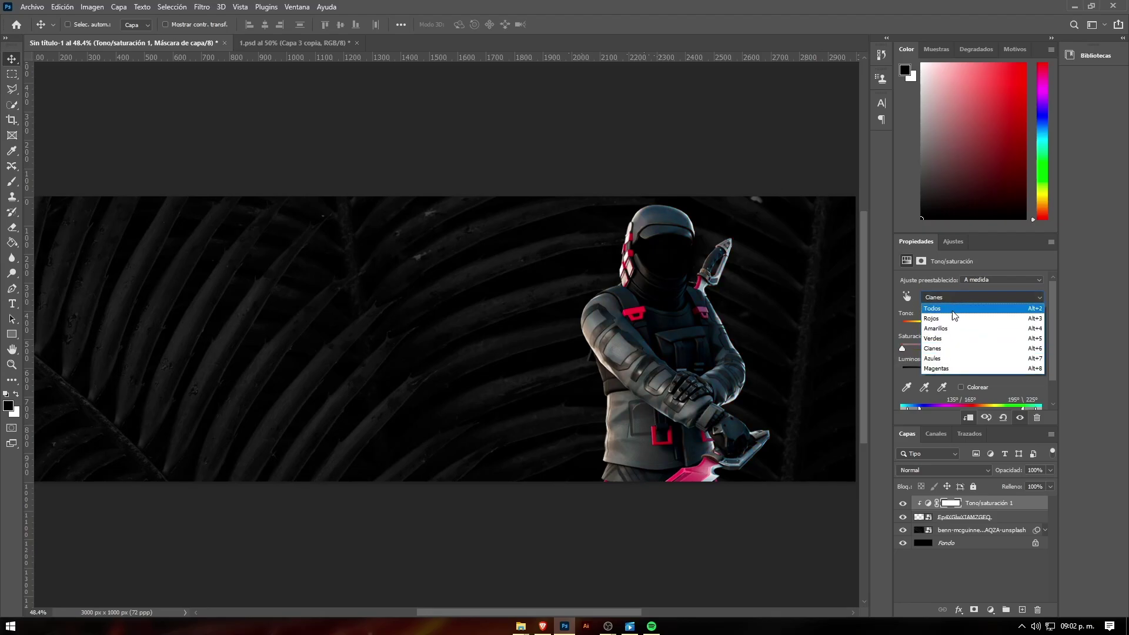
left_click(941, 358)
left_click_drag(923, 344, 894, 351)
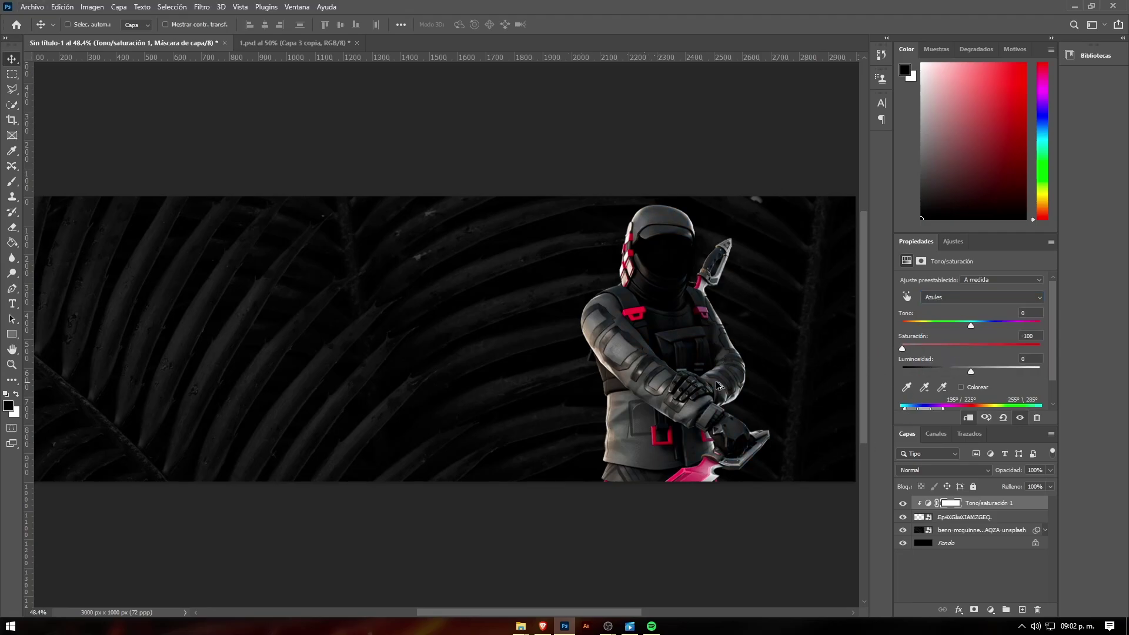
- Inspect the character, pick the Brush tool and select the foliage background layer
scroll(717, 385, "up", 3)
scroll(620, 377, "down", 2)
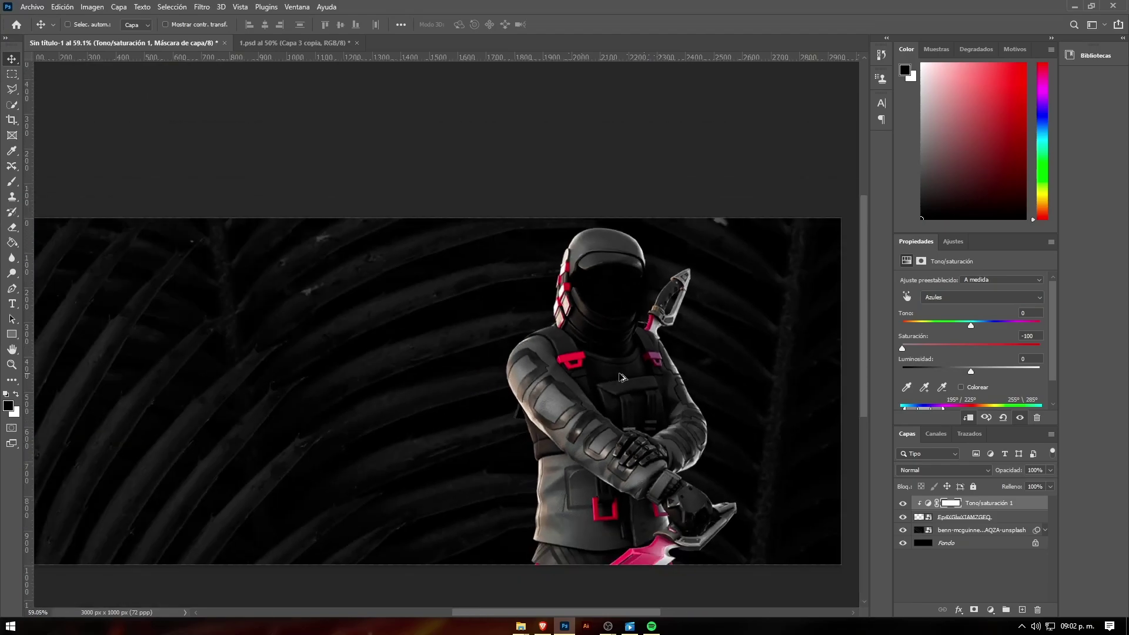
scroll(606, 450, "up", 2)
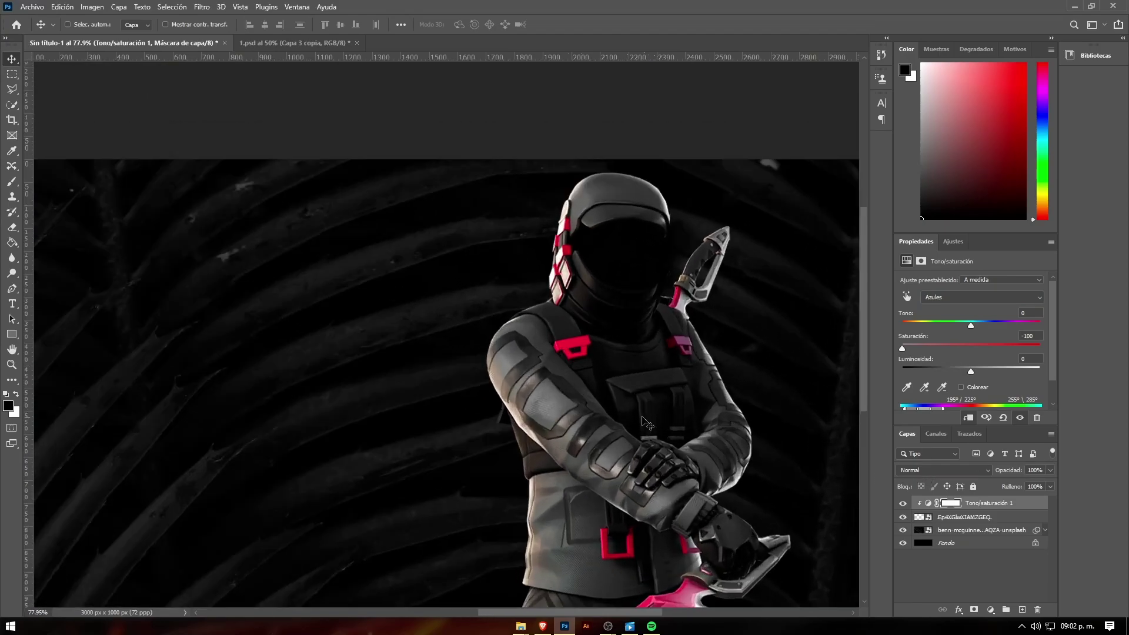
left_click_drag(606, 450, 588, 381)
scroll(547, 366, "down", 1)
scroll(658, 352, "up", 2)
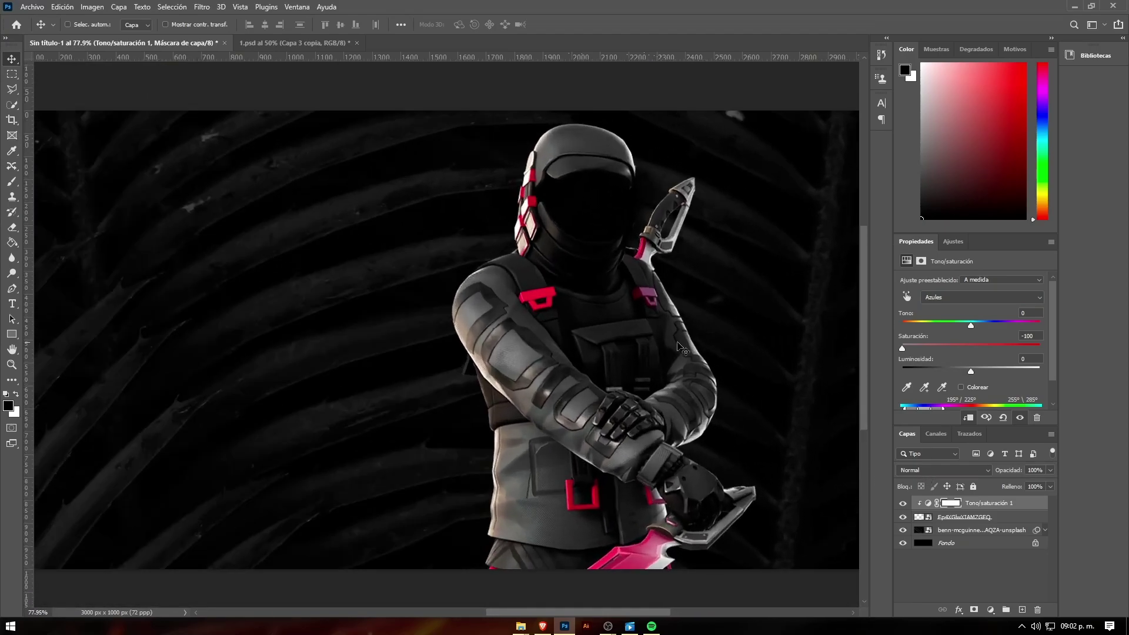
scroll(662, 353, "down", 2)
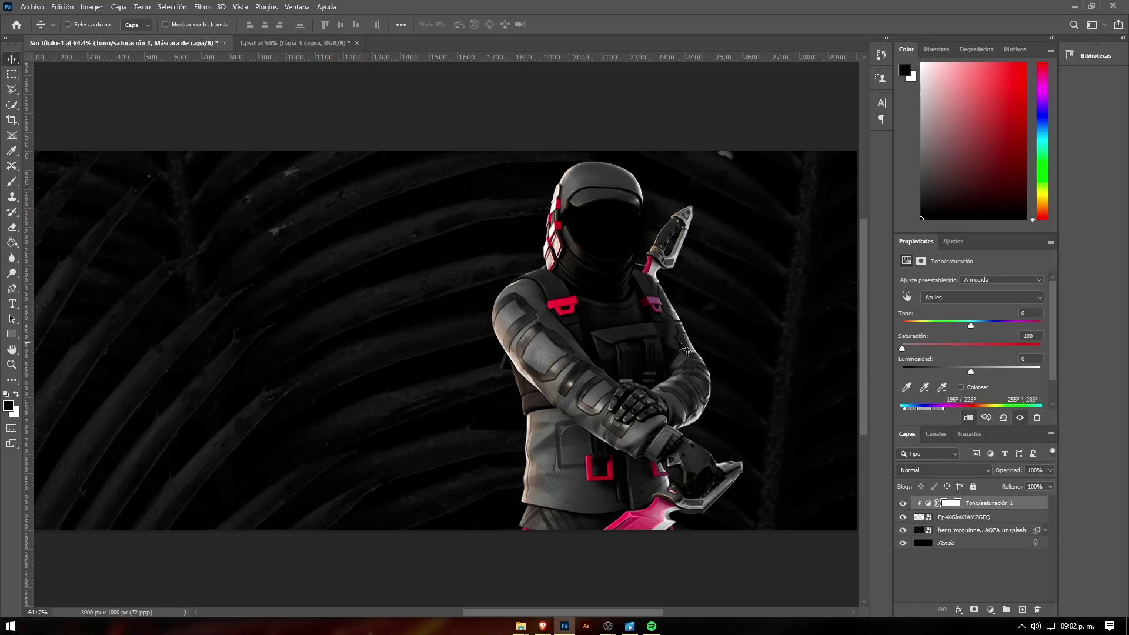
left_click(1000, 523)
scroll(644, 331, "up", 1)
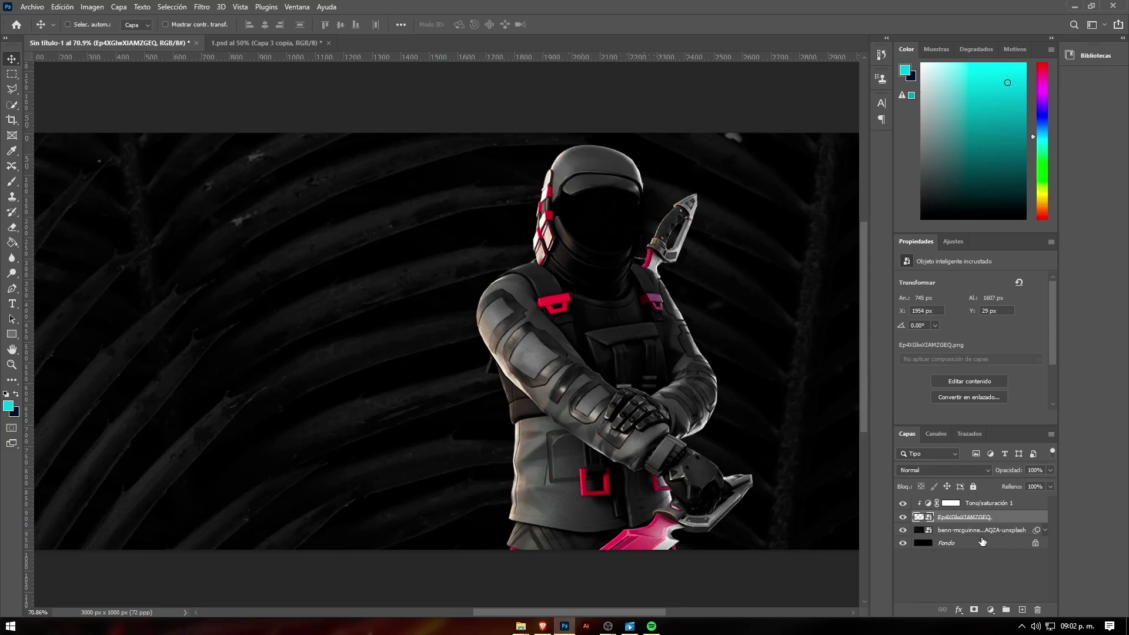
left_click(12, 181)
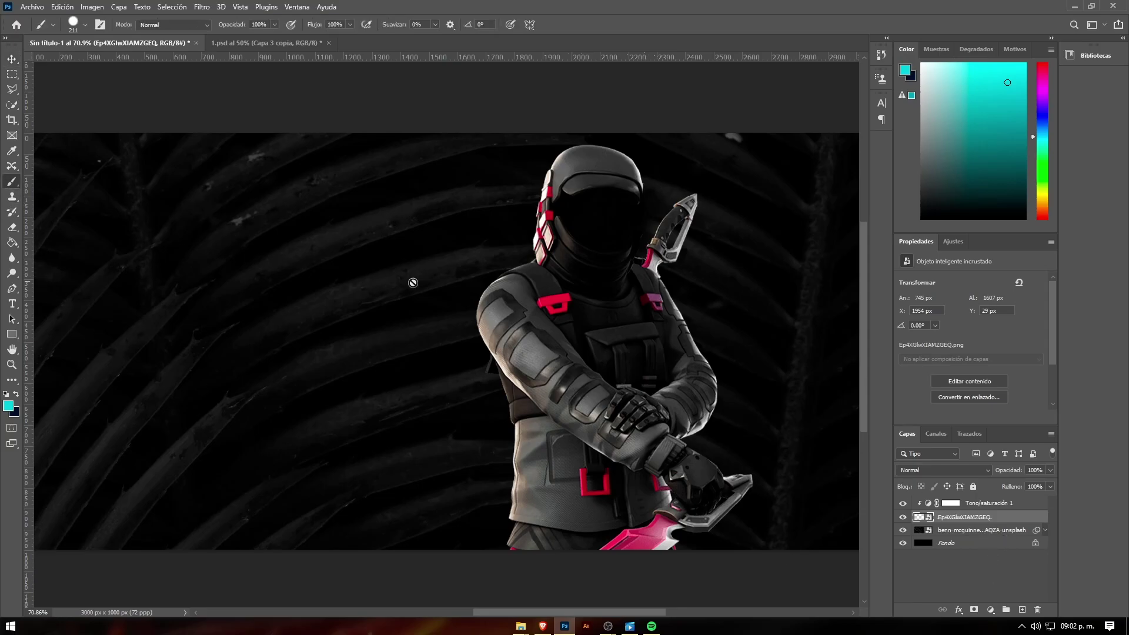
left_click(977, 530)
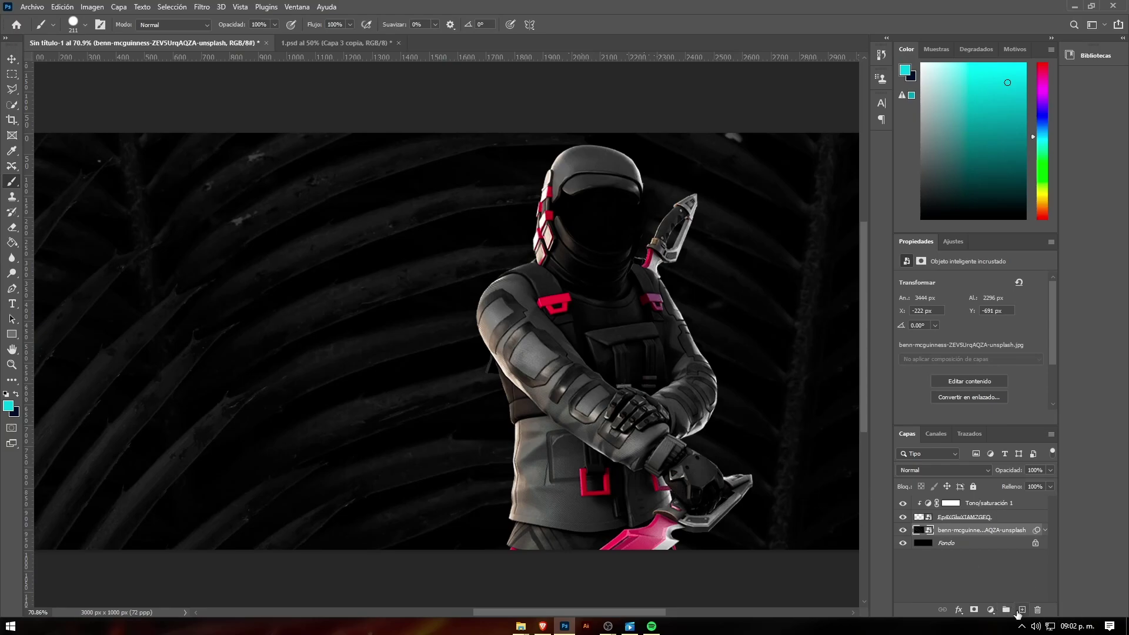
- Add a new empty layer and set up a soft round white brush
left_click(1022, 610)
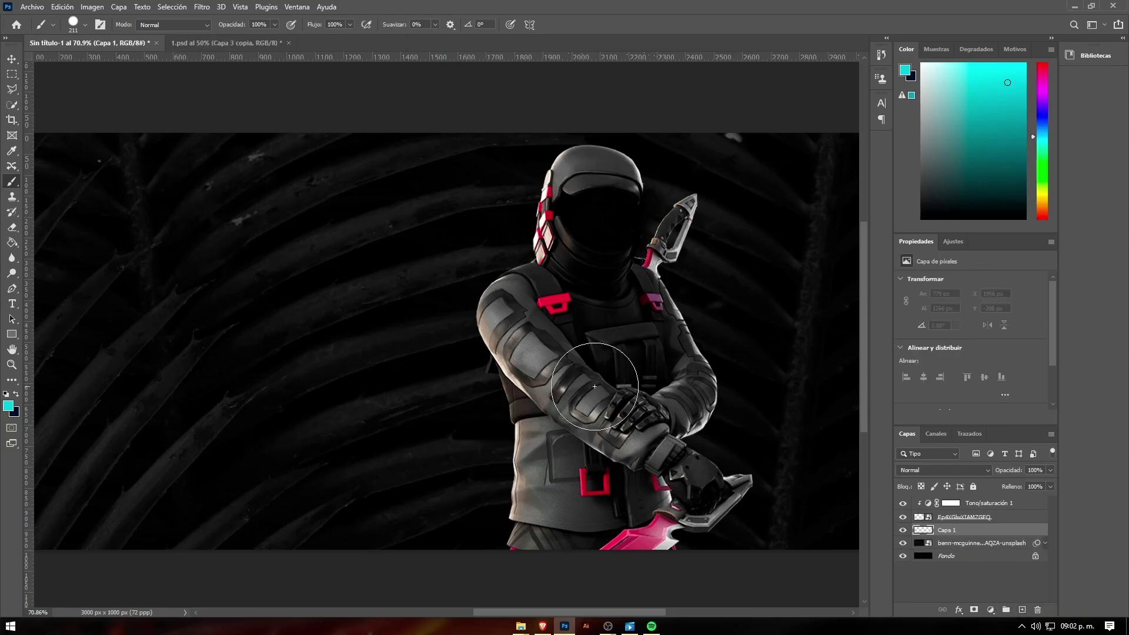
right_click(494, 317)
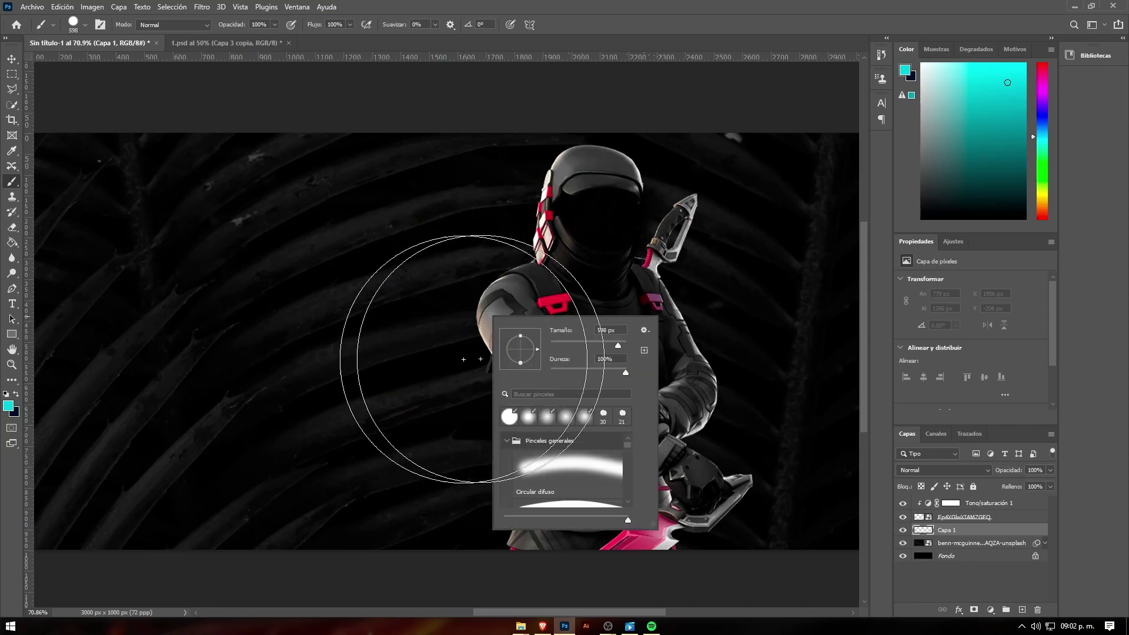
left_click(540, 468)
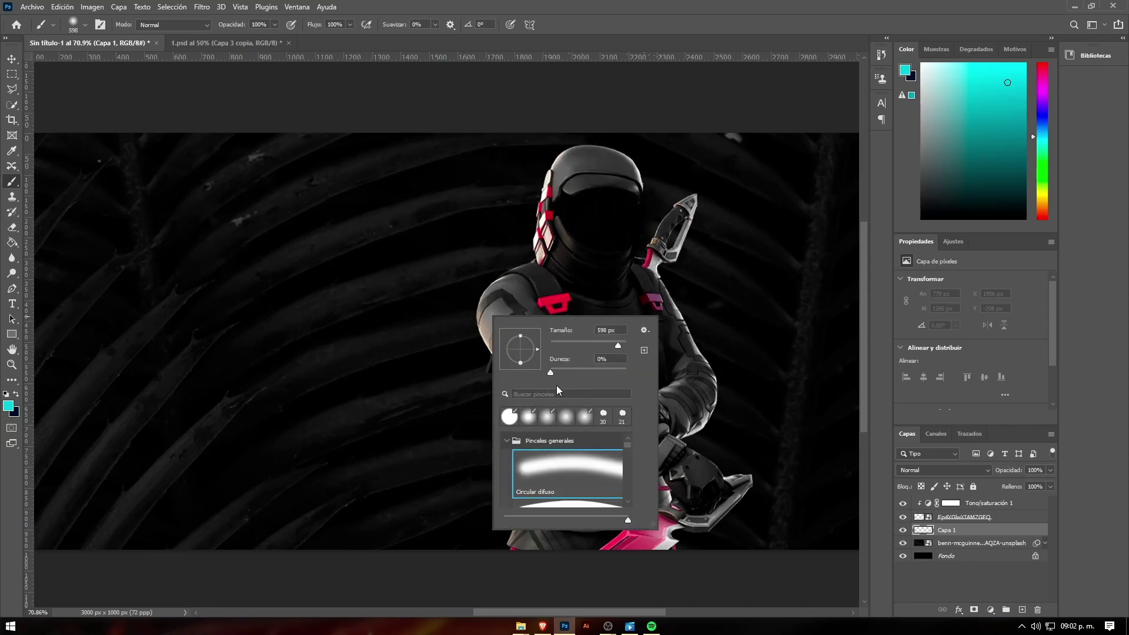
left_click(603, 359)
key("Return")
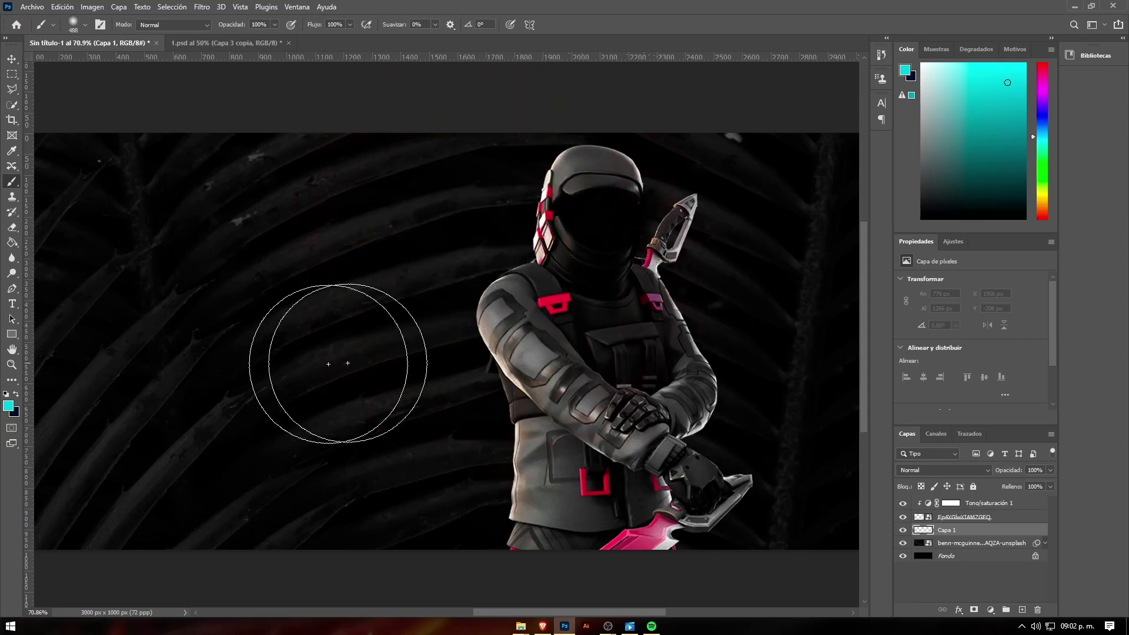
left_click(7, 395)
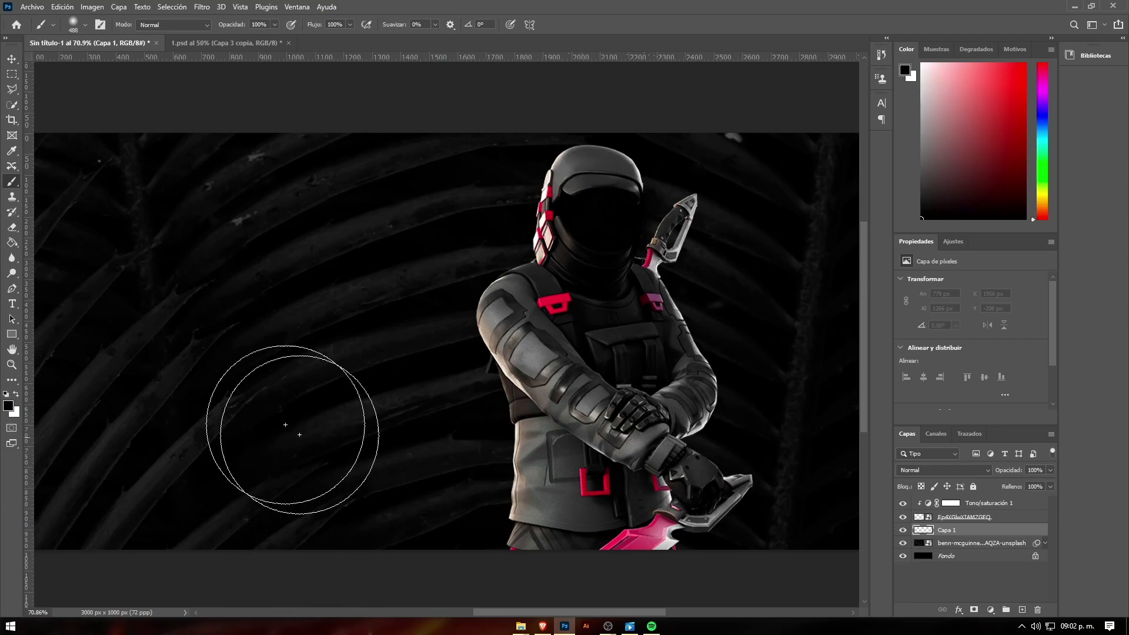
left_click(16, 396)
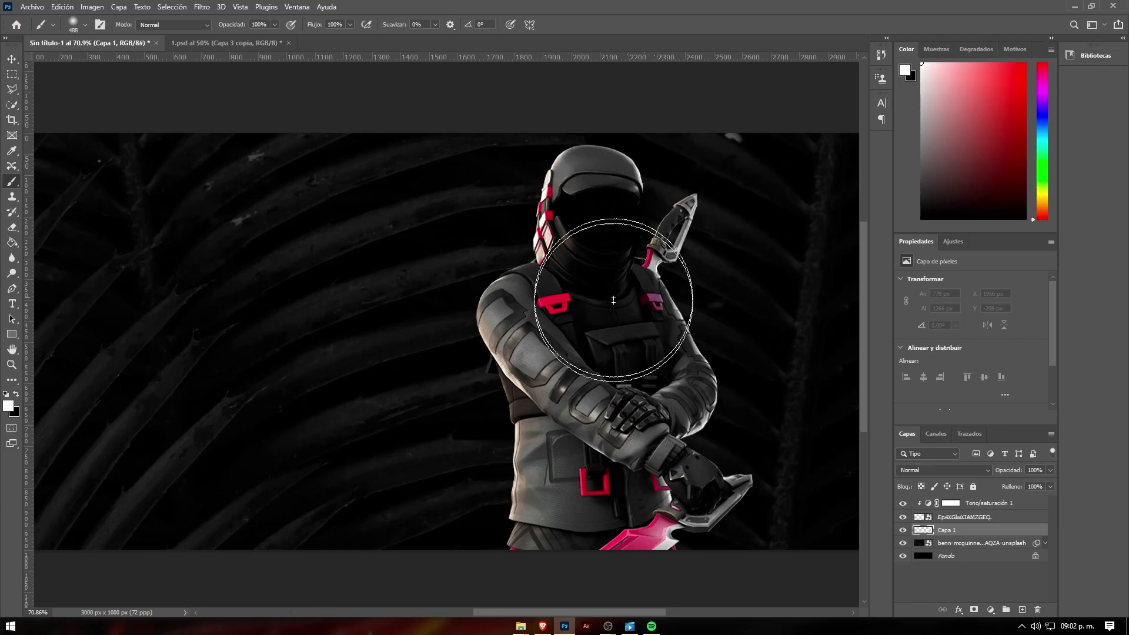
- Paint a soft white glow around the character's arm and torso
scroll(528, 365, "up", 3)
left_click_drag(585, 355, 527, 356)
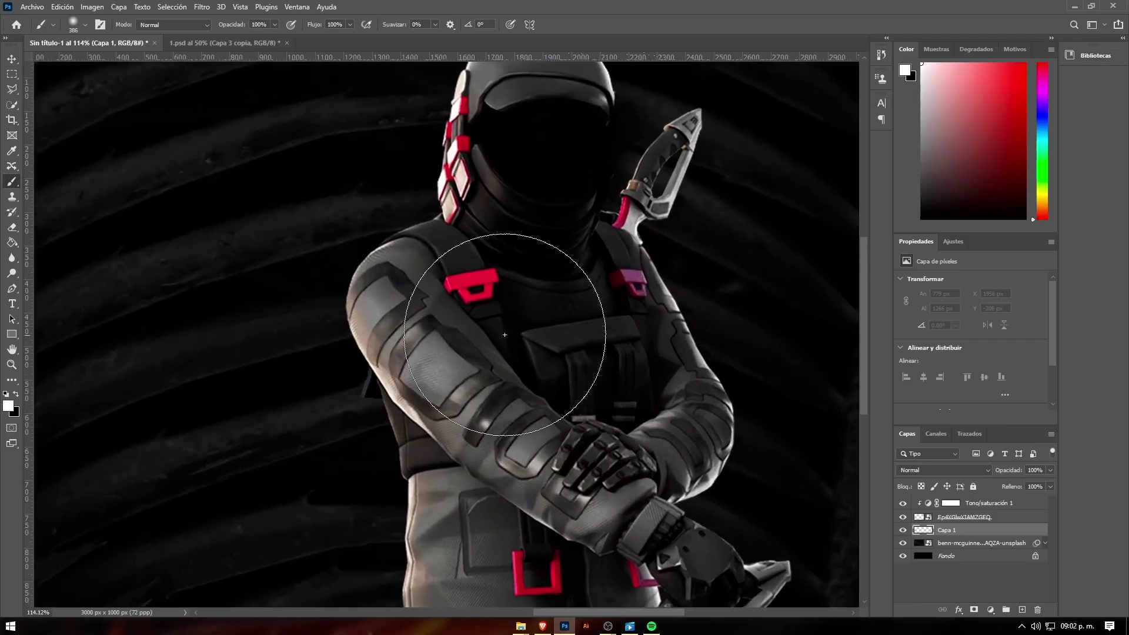
left_click_drag(382, 277, 362, 376)
mouse_move(558, 192)
left_mouse_down()
mouse_move(550, 302)
mouse_move(604, 340)
mouse_move(570, 79)
left_mouse_up()
key("bracketleft")
mouse_move(498, 436)
left_mouse_down()
mouse_move(552, 520)
mouse_move(550, 189)
left_mouse_up()
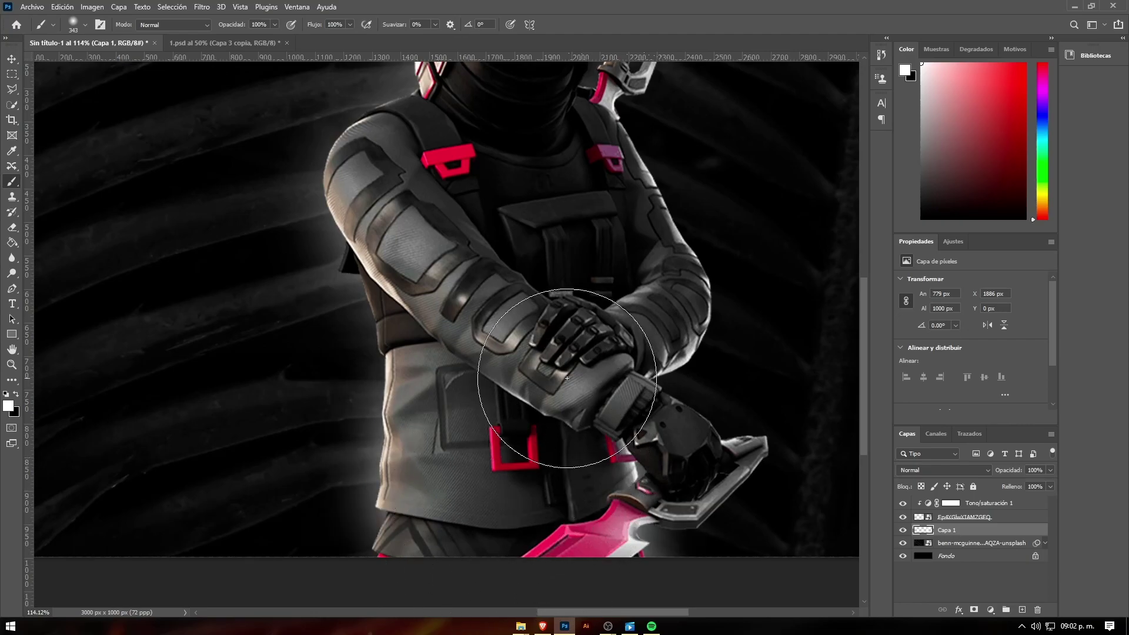
scroll(559, 222, "down", 3)
key("ctrl+z")
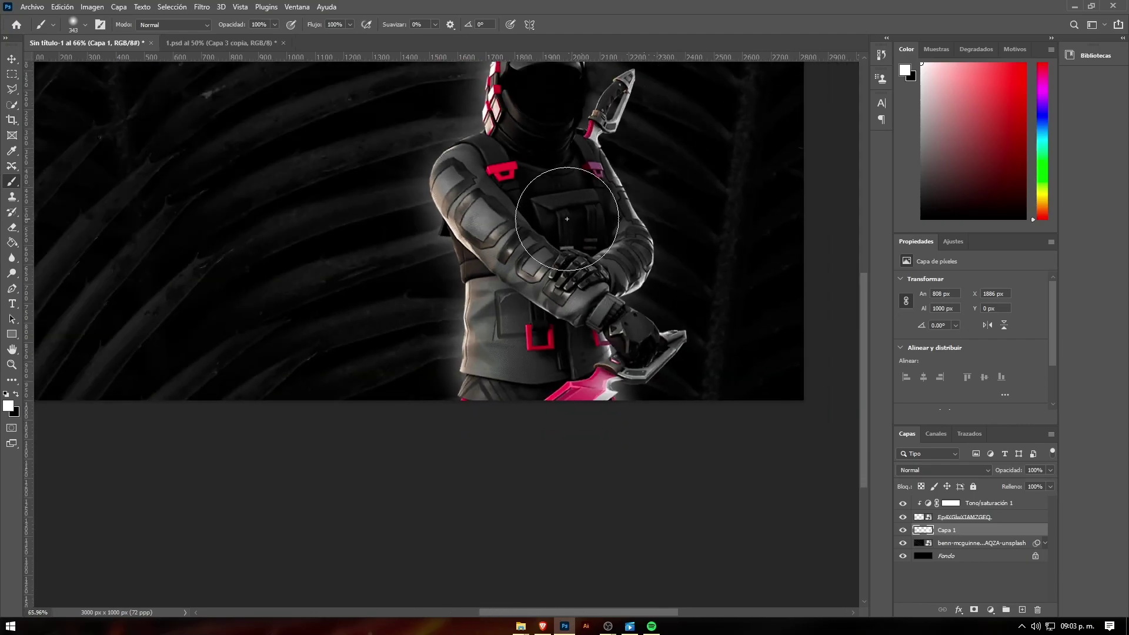
left_click_drag(549, 306, 630, 171)
- Set the glow layer's opacity to 62% and switch to the Move tool
scroll(572, 205, "down", 2)
scroll(697, 326, "up", 2)
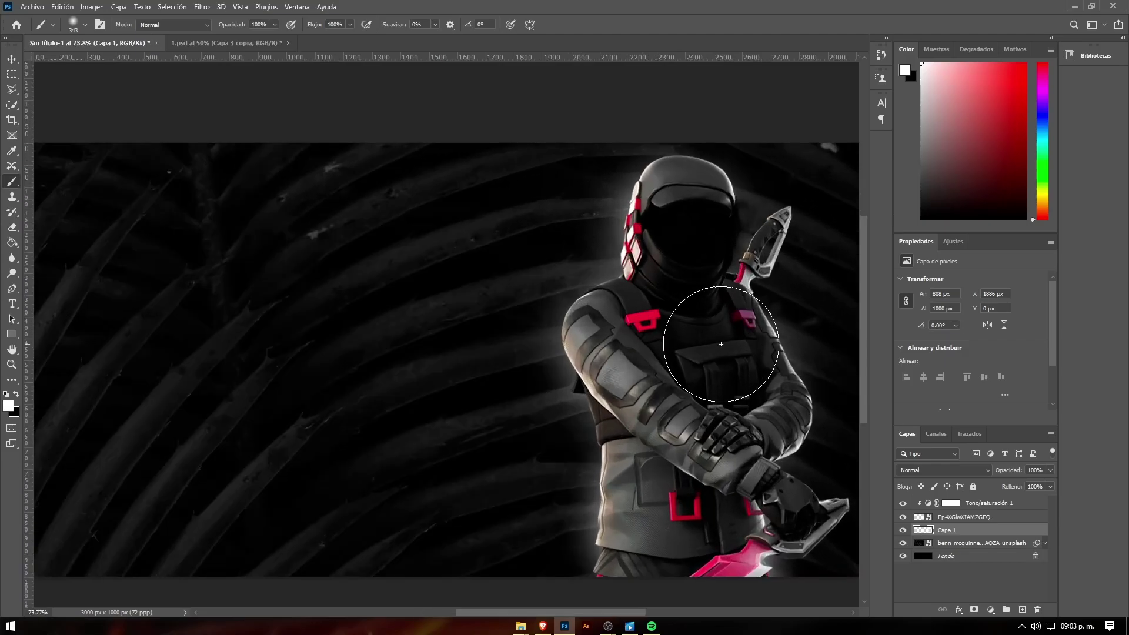
scroll(712, 347, "down", 1)
scroll(700, 351, "up", 1)
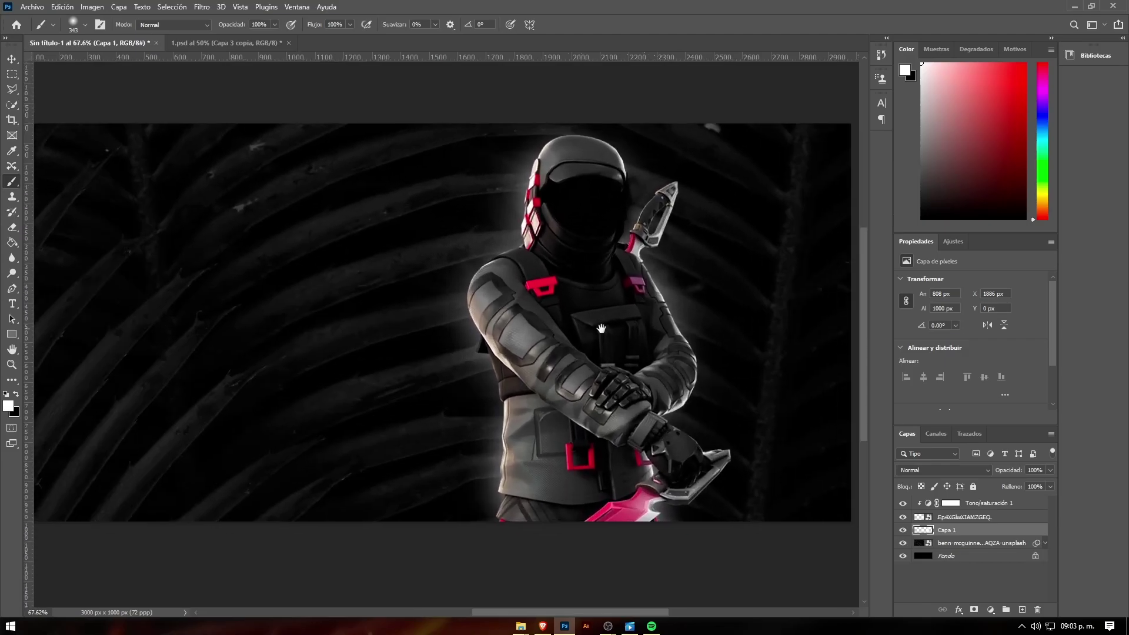
scroll(682, 344, "down", 2)
scroll(665, 335, "up", 1)
scroll(646, 326, "down", 1)
scroll(646, 326, "up", 2)
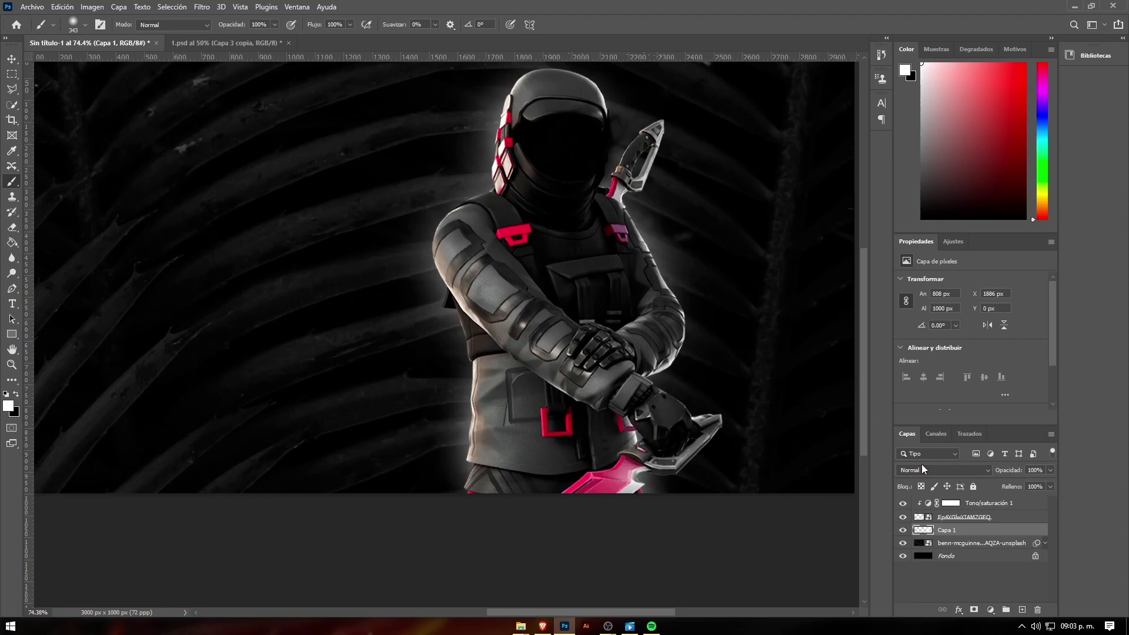
mouse_move(1014, 469)
left_mouse_down()
mouse_move(984, 477)
mouse_move(994, 475)
left_mouse_up()
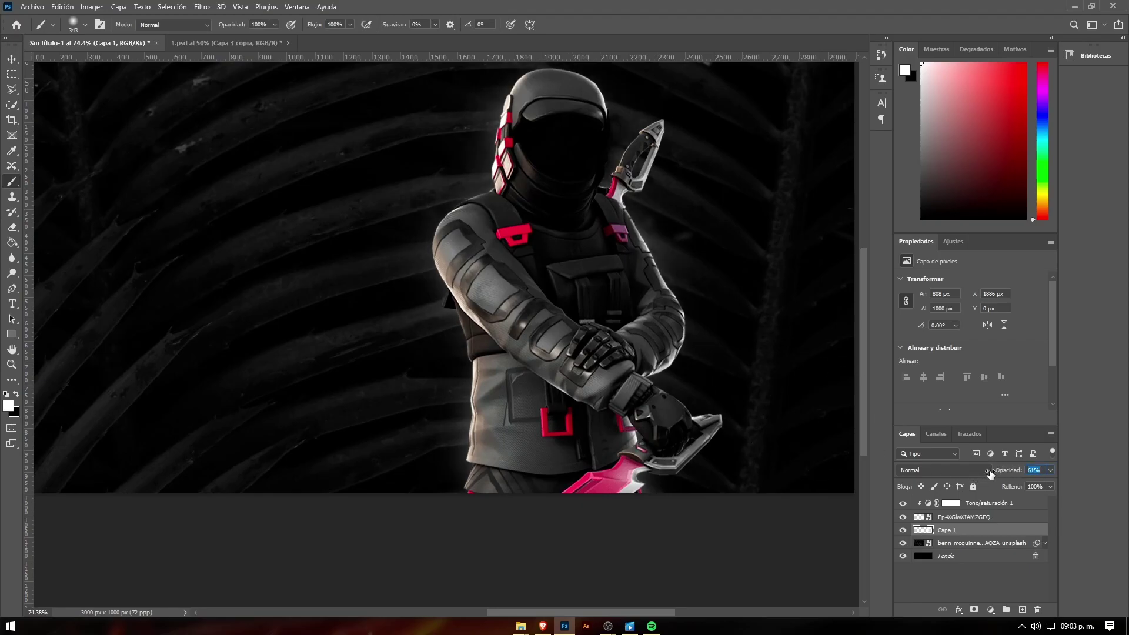
scroll(515, 296, "down", 2)
key("v")
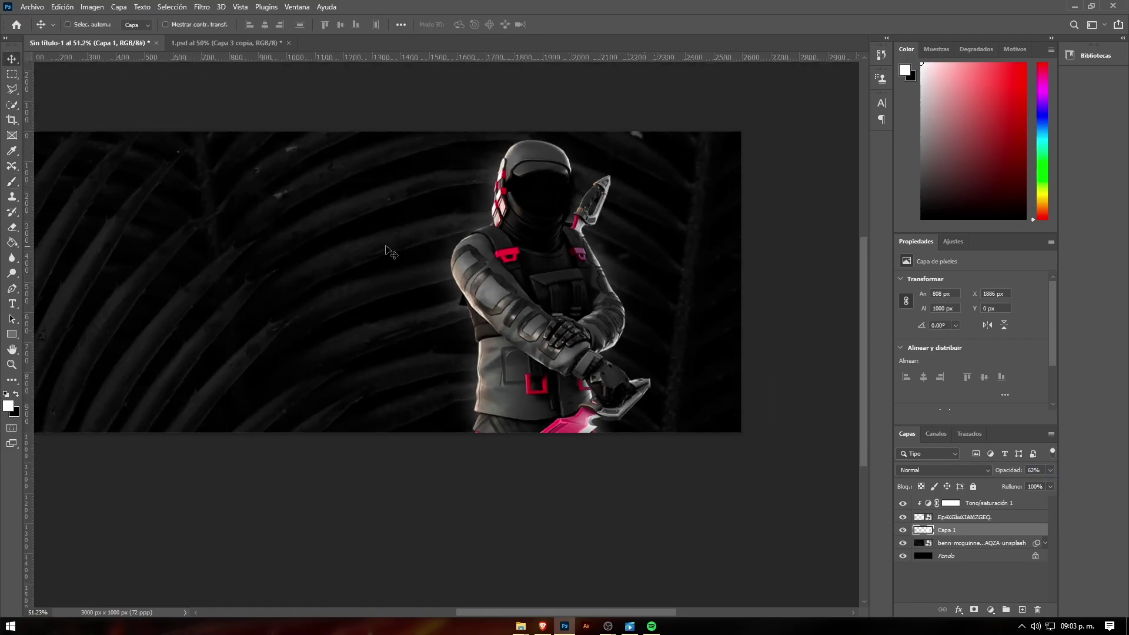
scroll(388, 264, "down", 1)
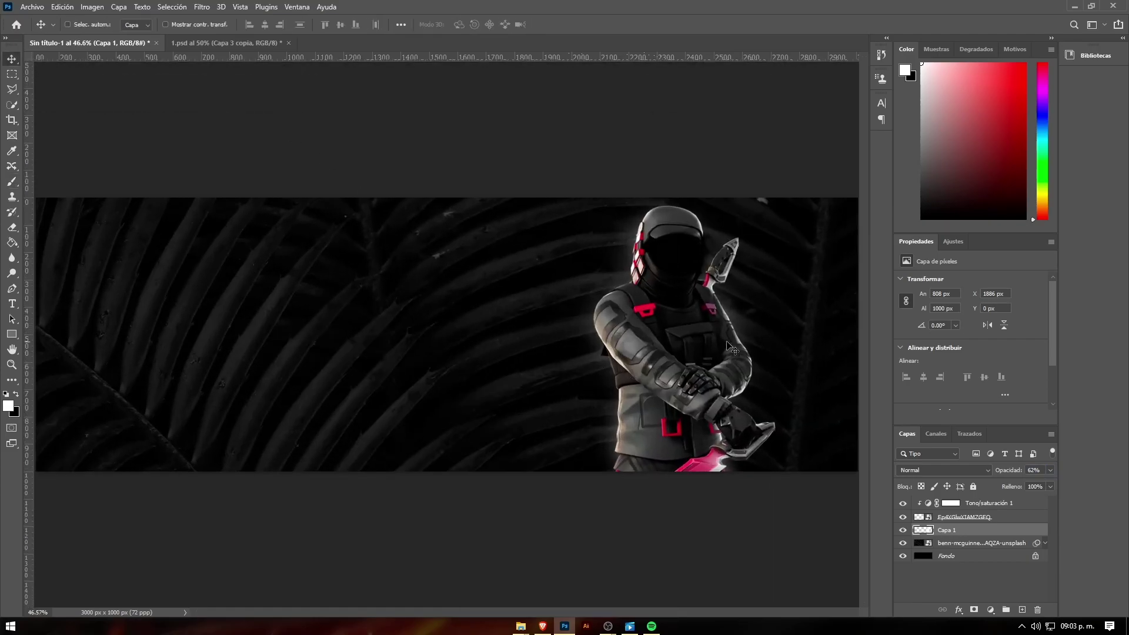
- Apply a Camera Raw filter to the character with Textura +100 and added Claridad
left_click(692, 347, "ctrl")
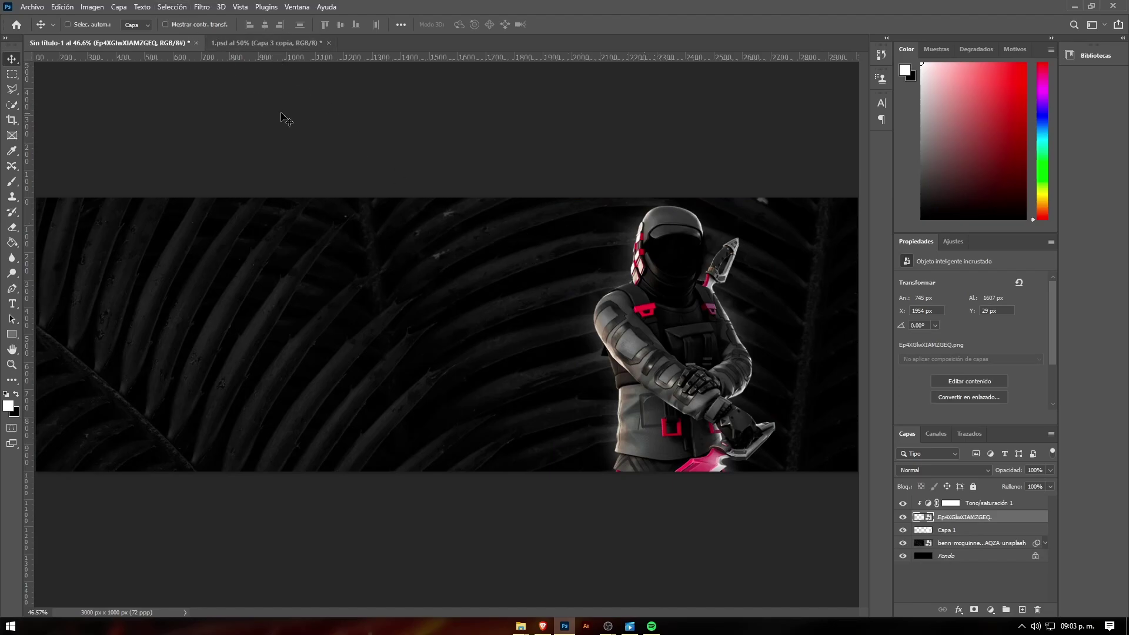
left_click(203, 7)
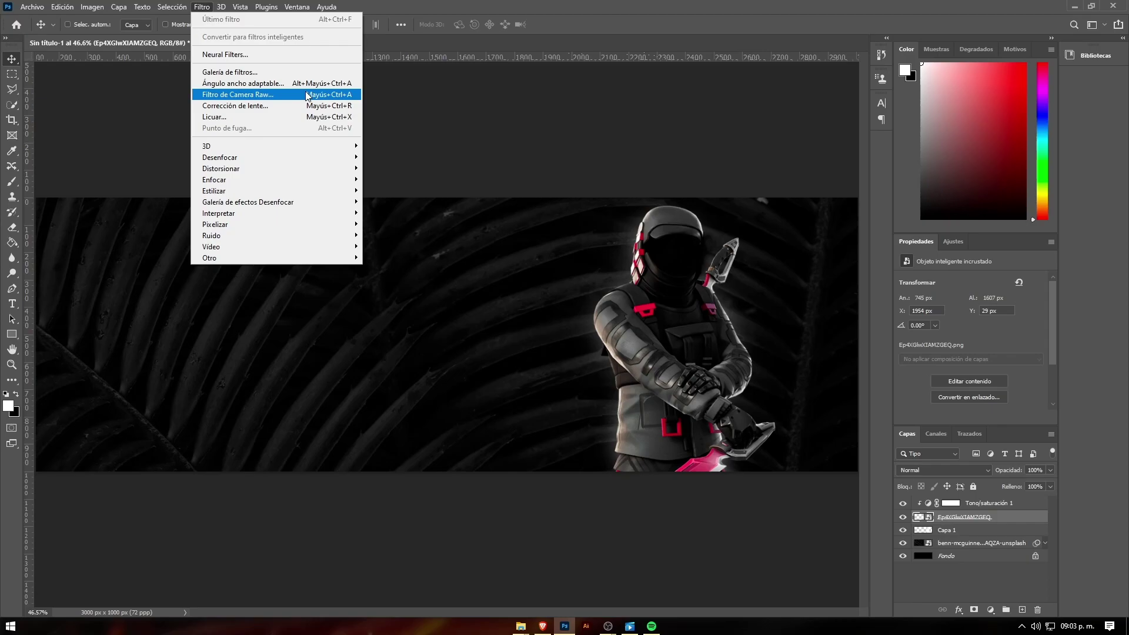
left_click(306, 95)
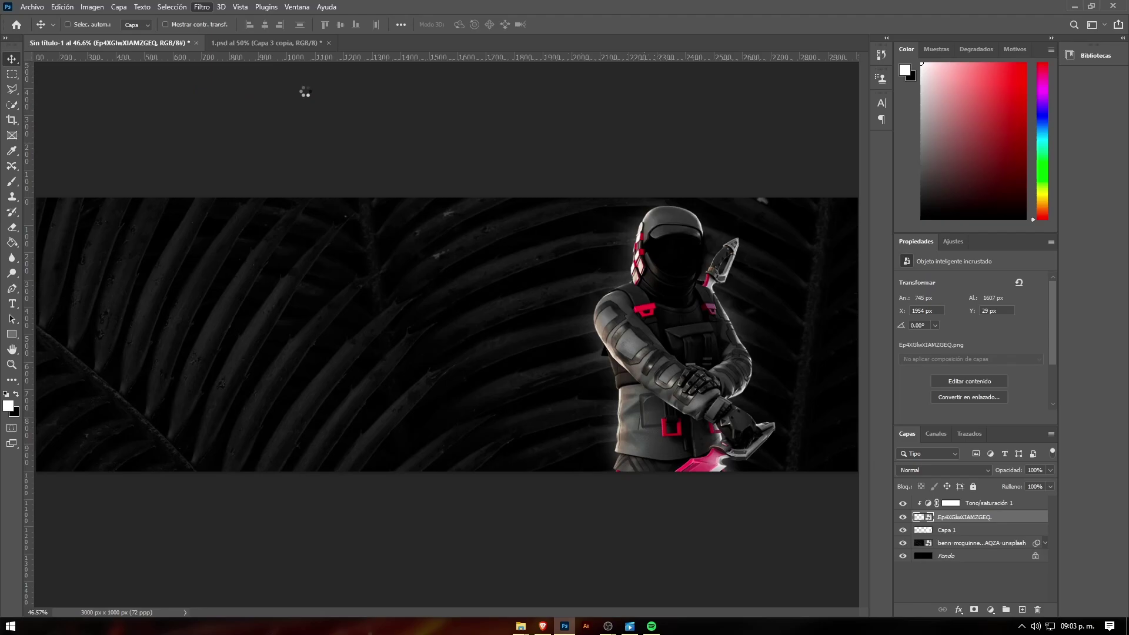
scroll(584, 251, "up", 2)
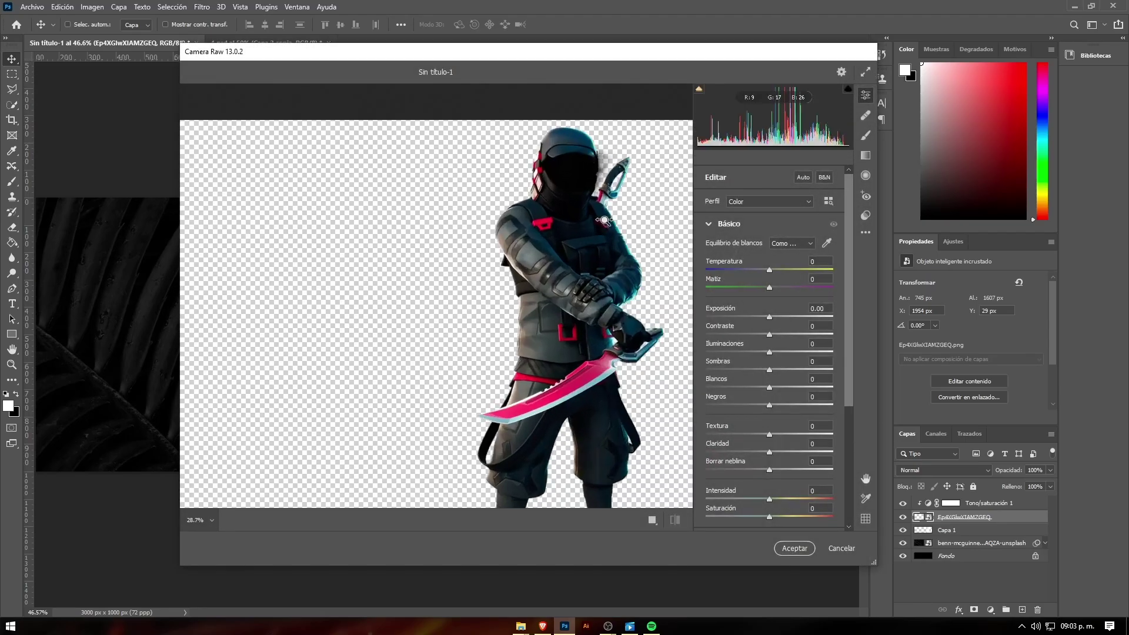
scroll(615, 210, "up", 3)
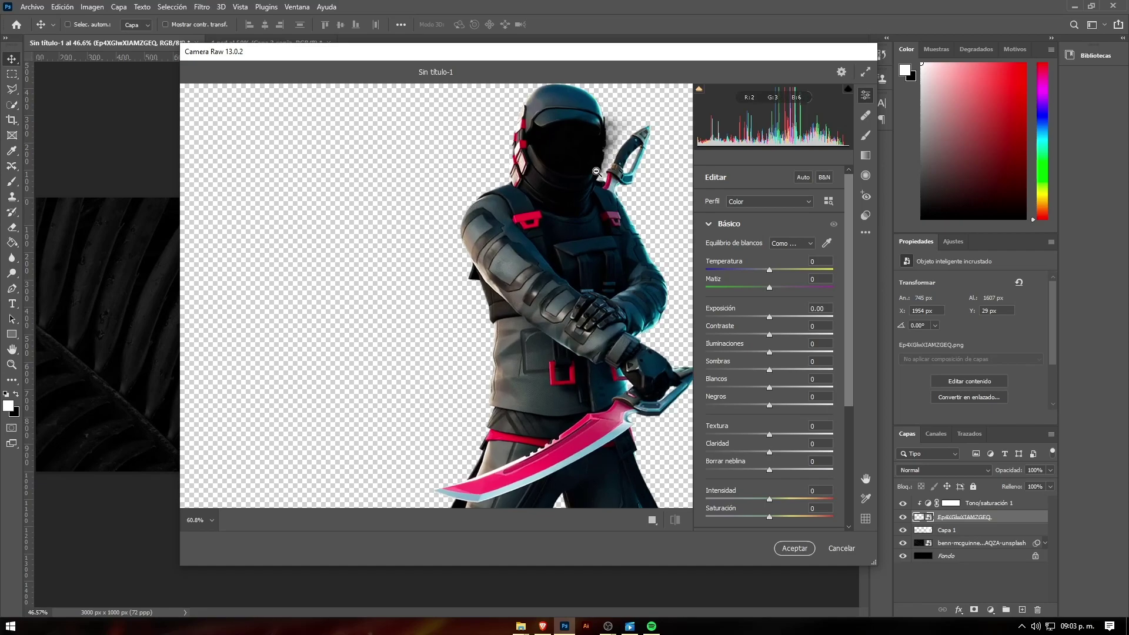
left_click_drag(586, 204, 448, 213)
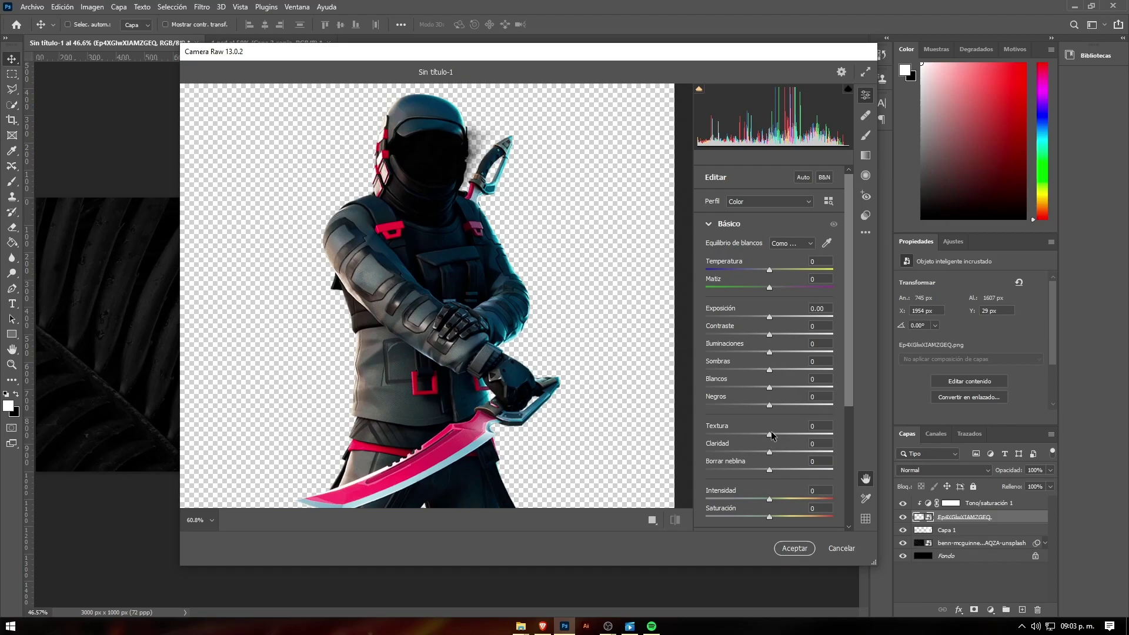
left_click_drag(769, 434, 852, 441)
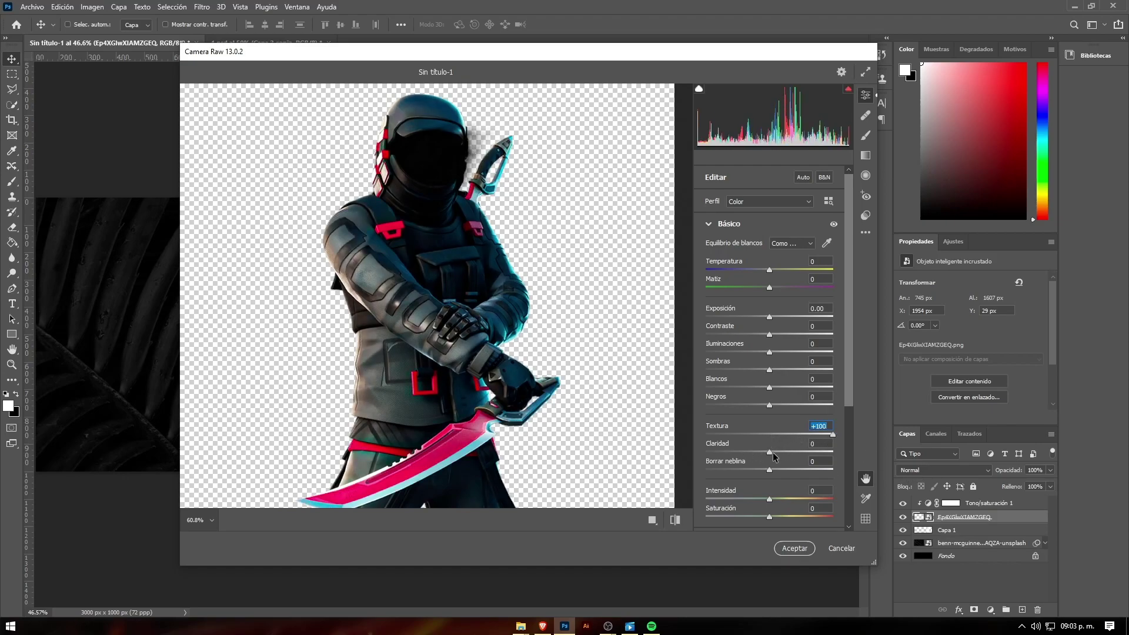
mouse_move(771, 452)
left_mouse_down()
mouse_move(793, 447)
mouse_move(778, 452)
left_mouse_up()
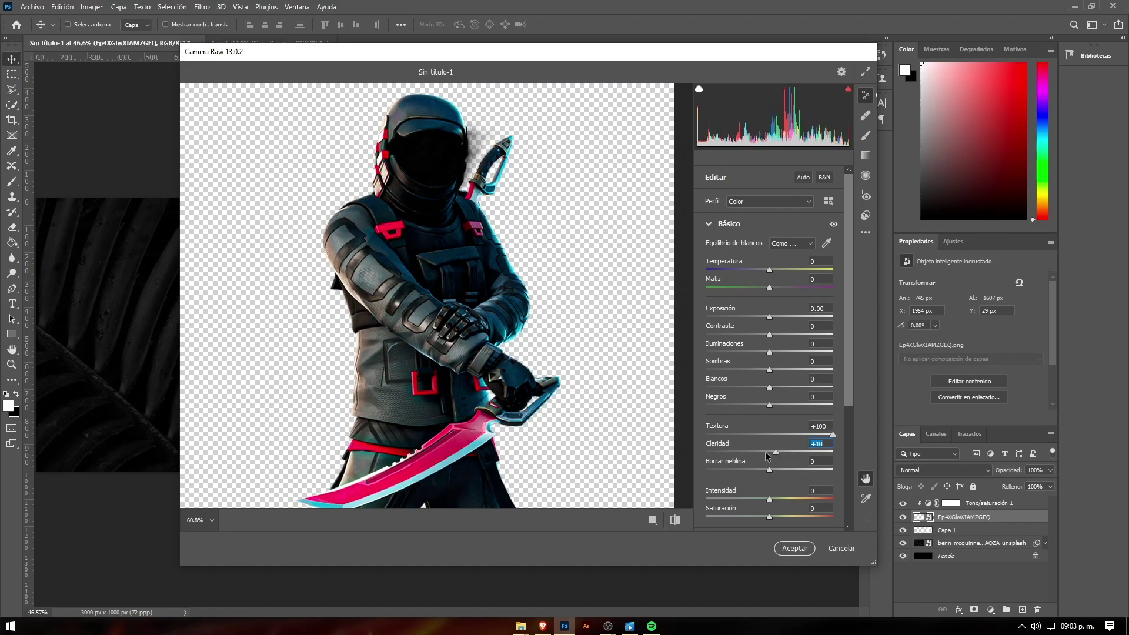
left_click(804, 548)
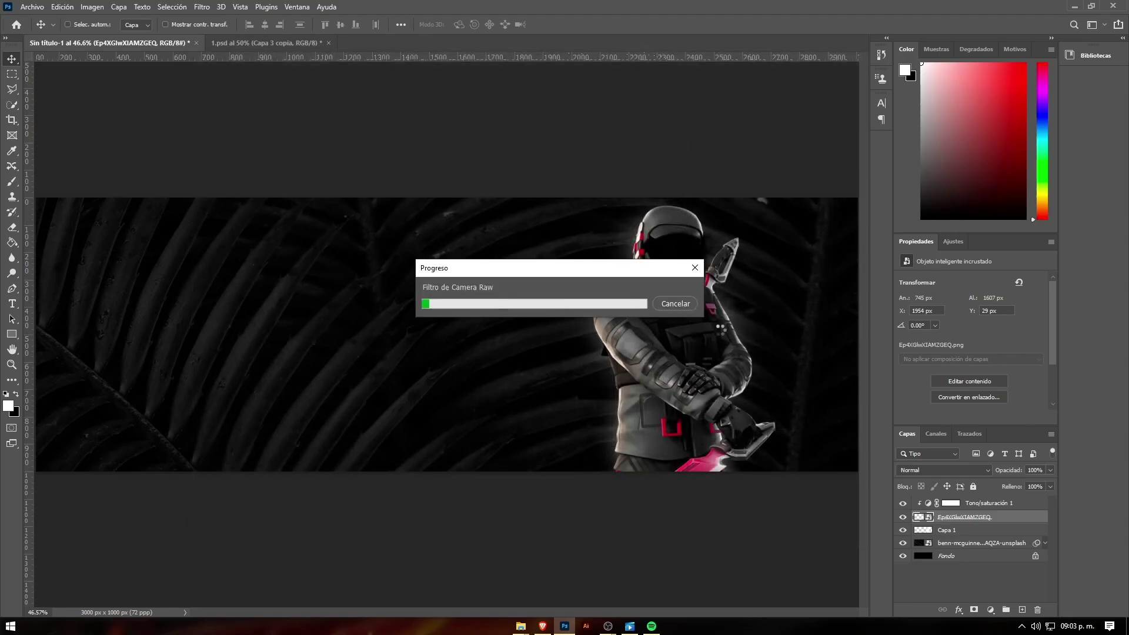
- Compare the character with and without desaturation, then hide the white glow layer Capa 1
scroll(733, 326, "up", 1)
scroll(706, 321, "up", 1)
scroll(647, 311, "up", 2)
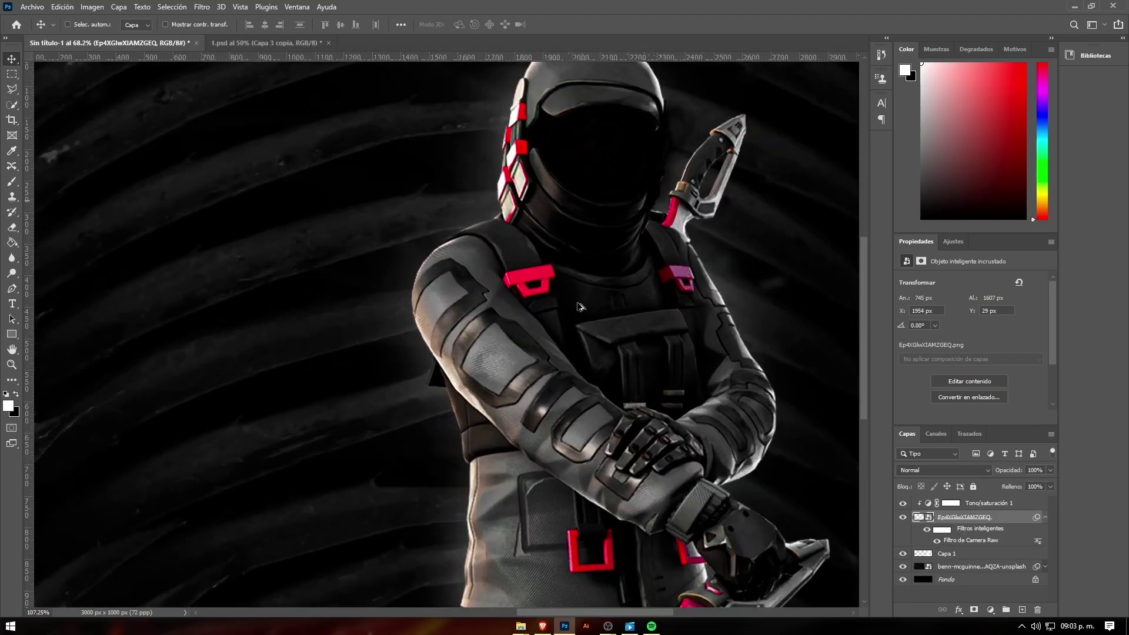
scroll(582, 299, "down", 1)
scroll(582, 298, "down", 1)
scroll(494, 312, "up", 2)
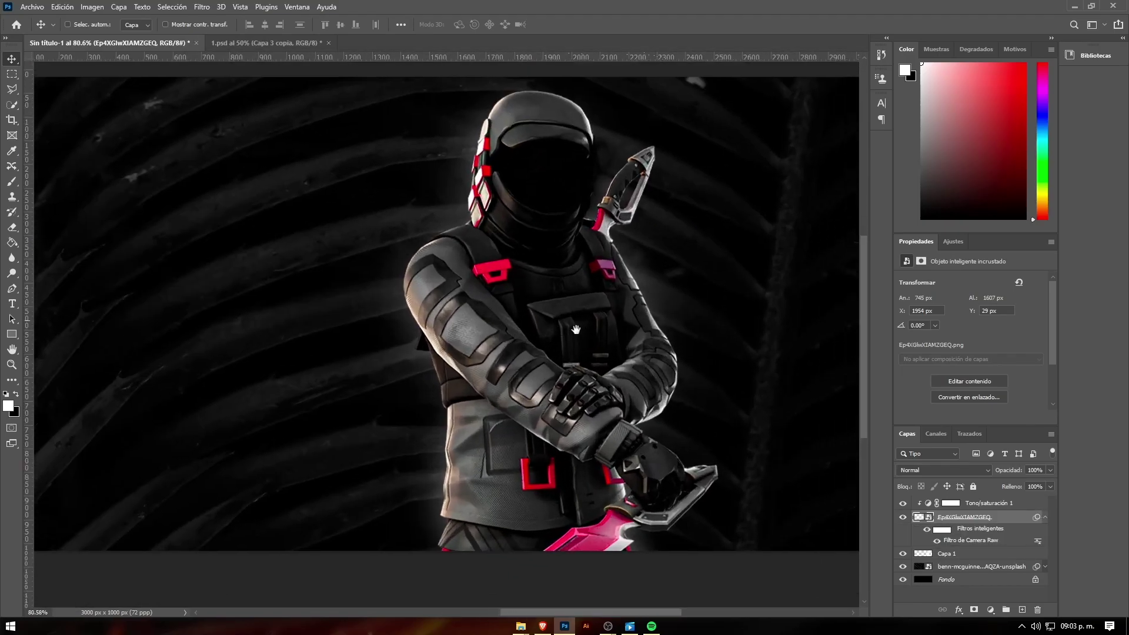
scroll(494, 309, "down", 2)
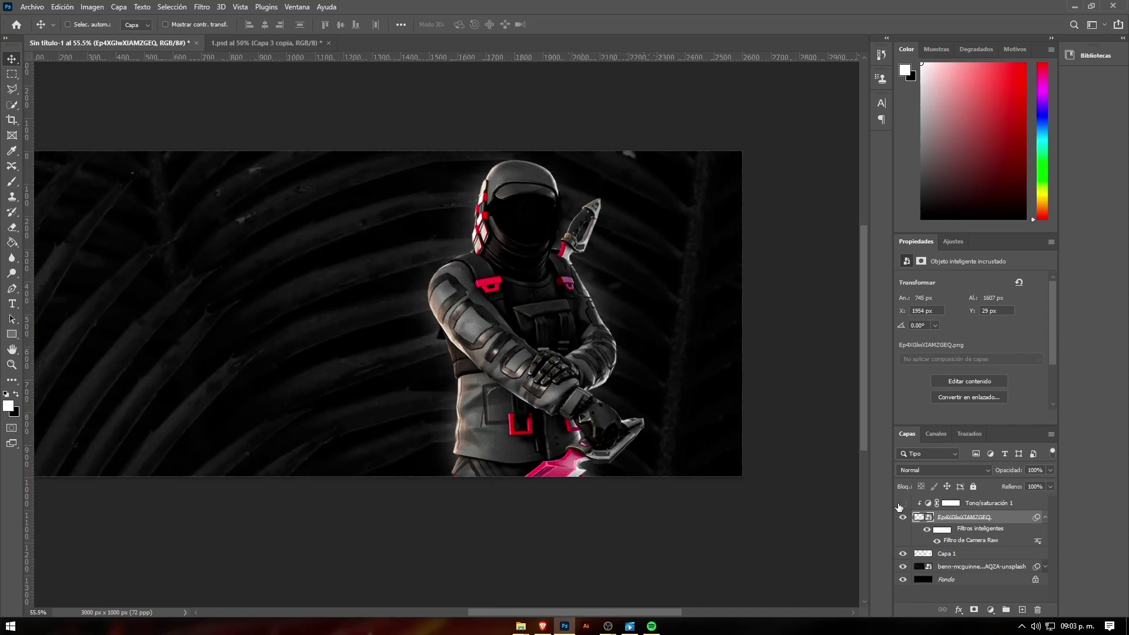
left_click(902, 503)
scroll(565, 339, "up", 3)
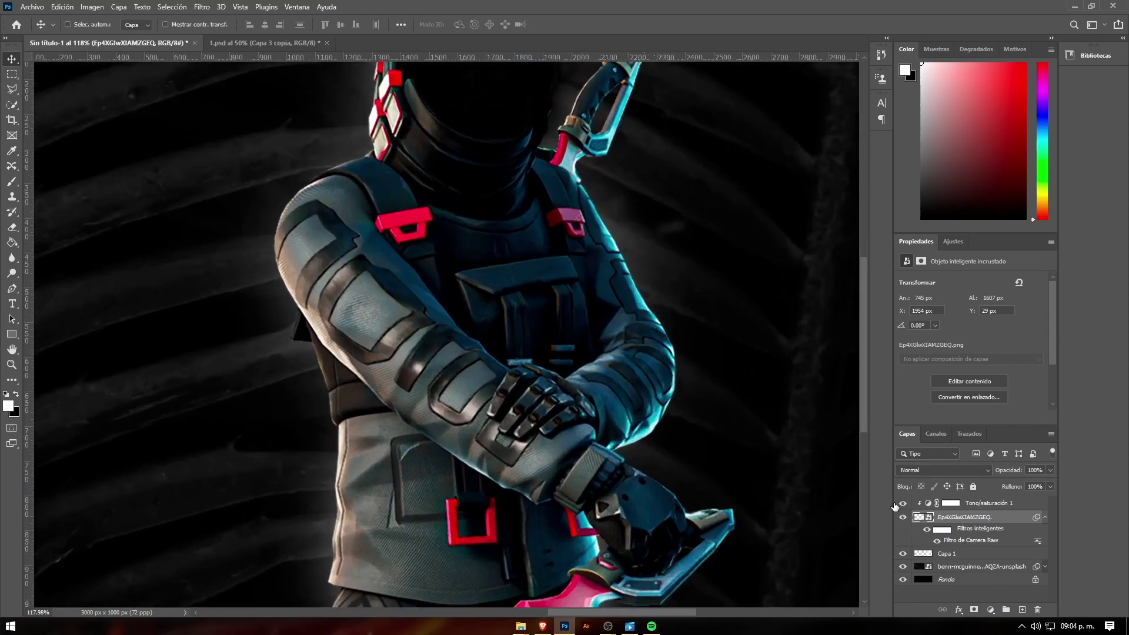
left_click(903, 503)
left_click(903, 554)
scroll(352, 277, "down", 3)
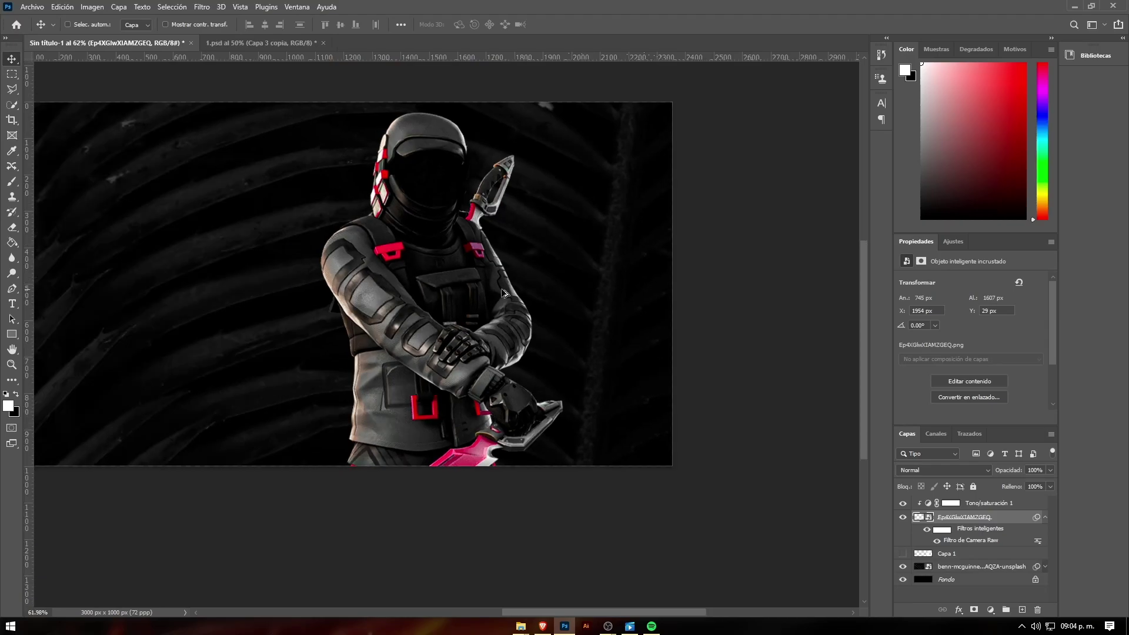
scroll(503, 292, "down", 1)
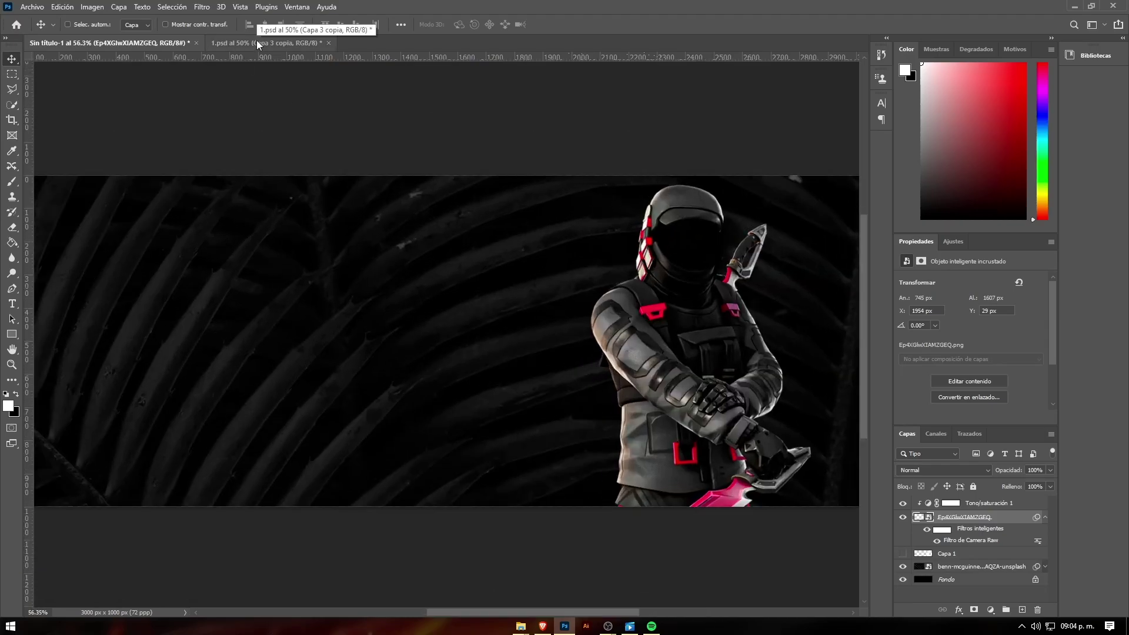
scroll(518, 235, "down", 2)
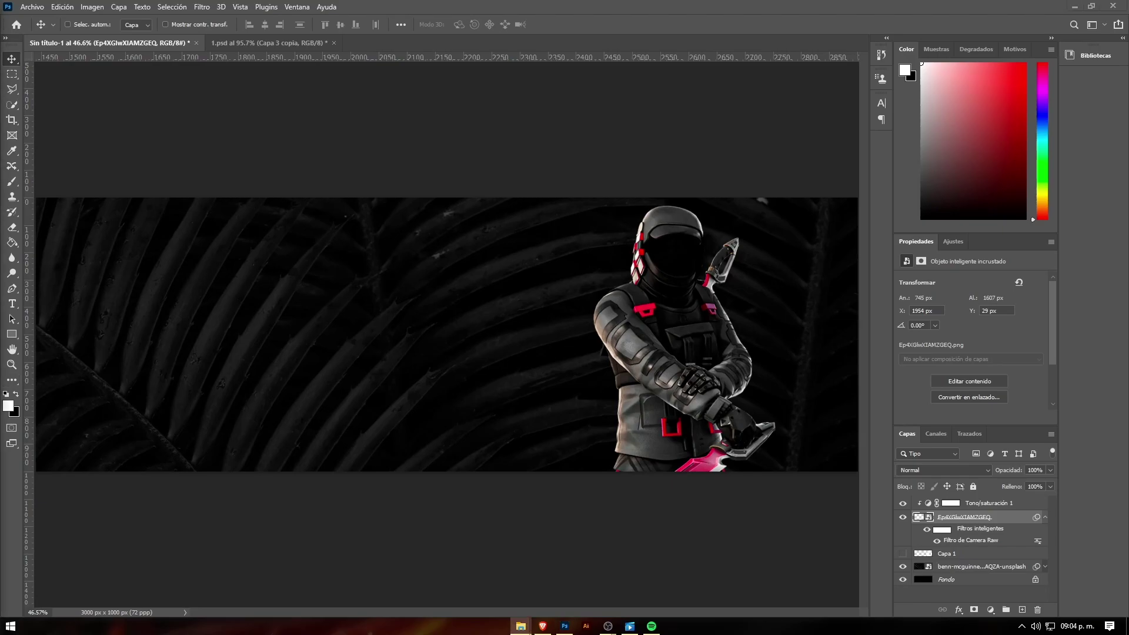
left_click_drag(565, 626, 340, 454)
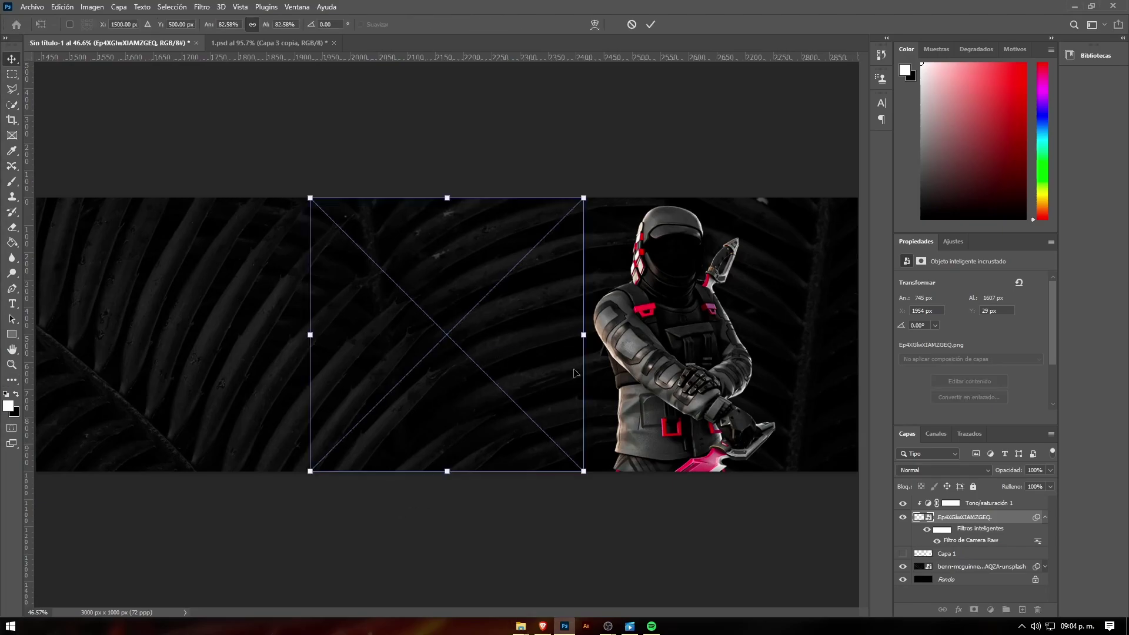
left_click_drag(585, 335, 703, 334)
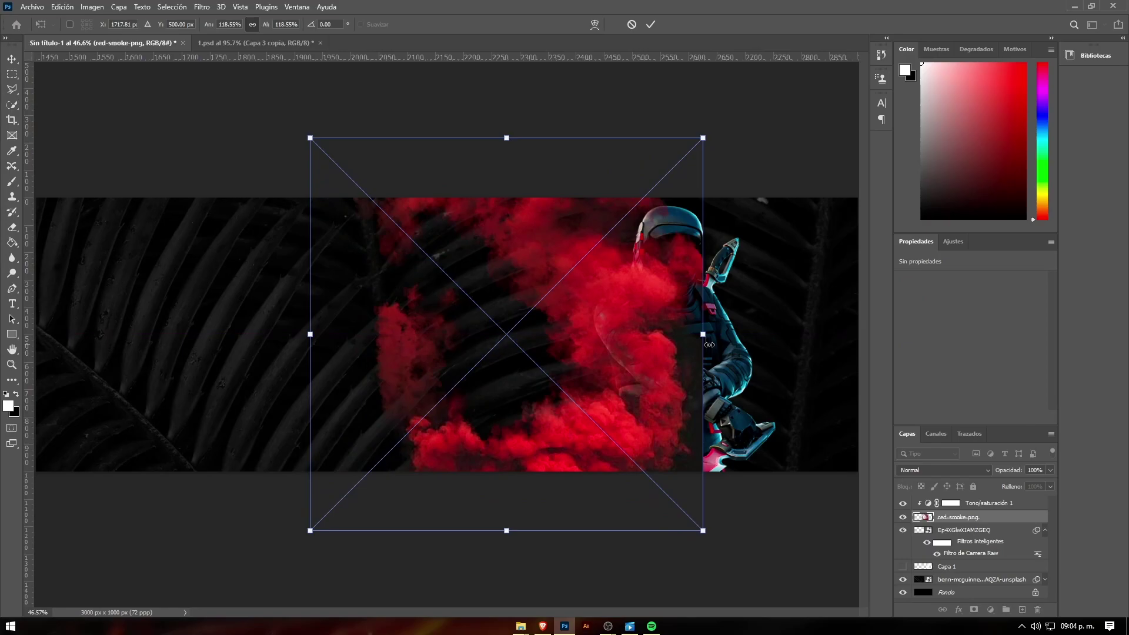
key("Escape")
left_click(994, 505)
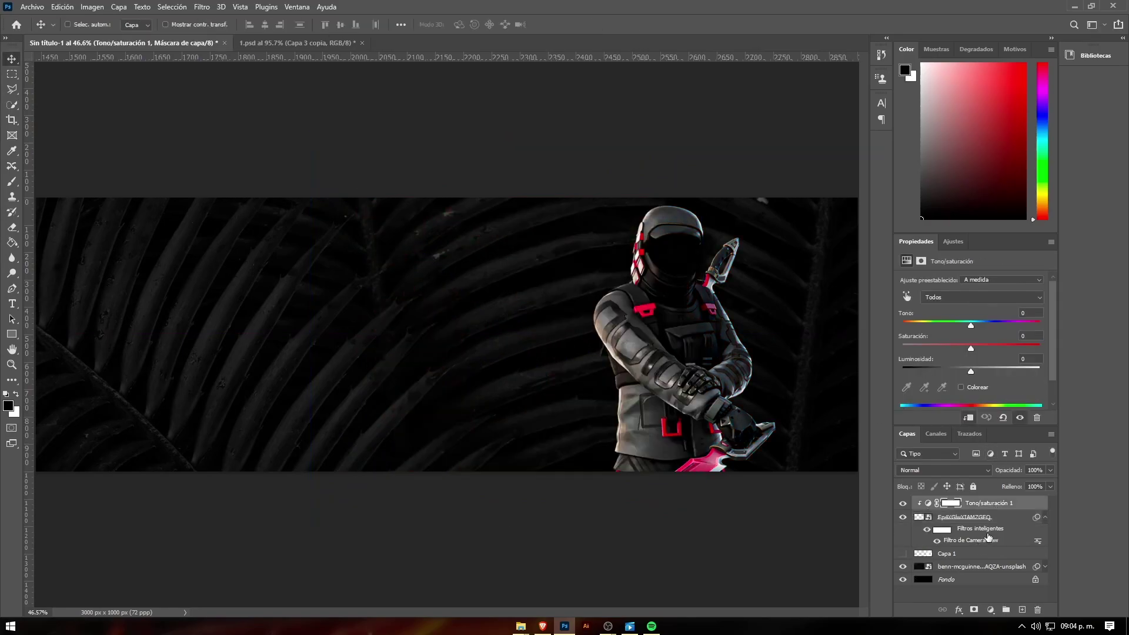
left_click(1045, 519)
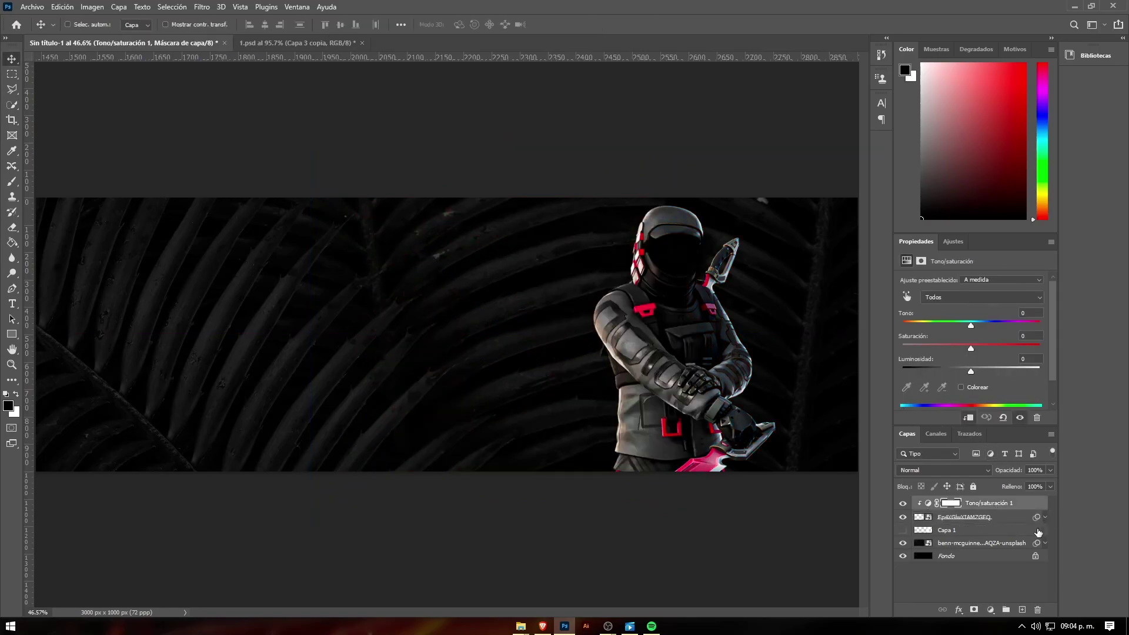
- Group the character and its Hue/Saturation layer into a group named 'Personaje'
left_click(1005, 519)
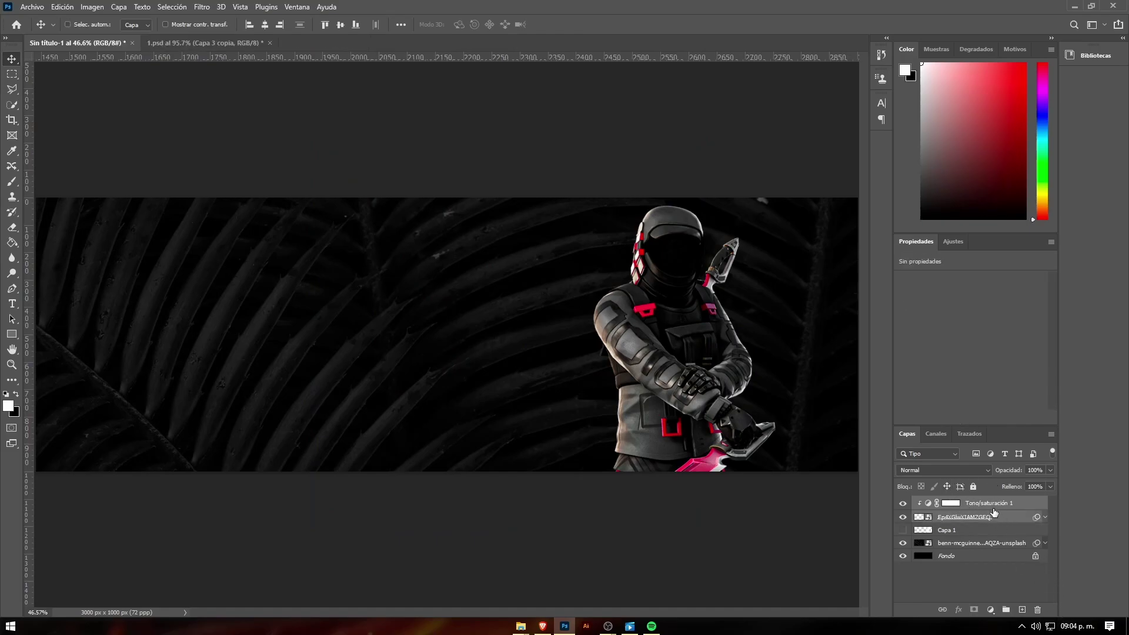
key("ctrl+g")
double_click(944, 503)
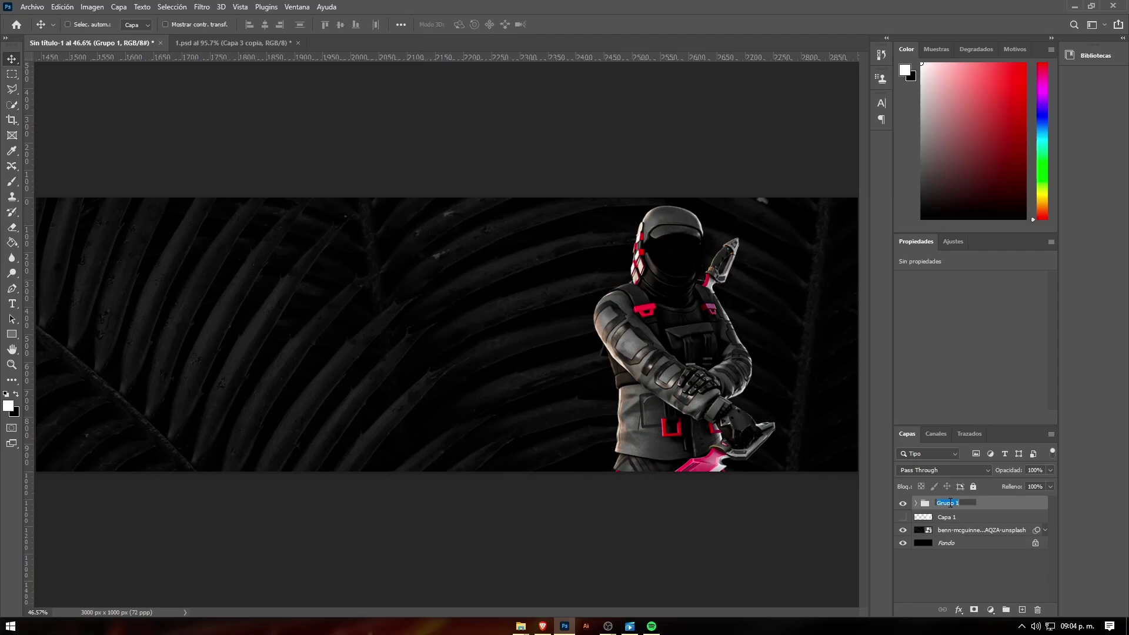
type("Personaje")
key("Return")
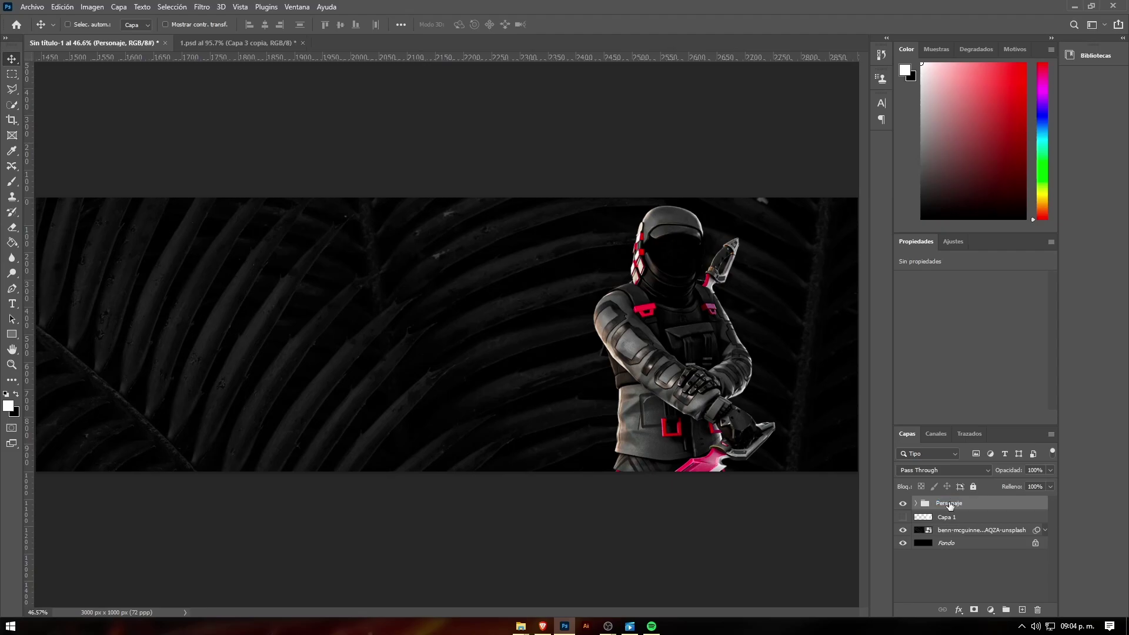
- Move the glow layer Capa 1 into the Personaje group and collapse it
left_click(916, 503)
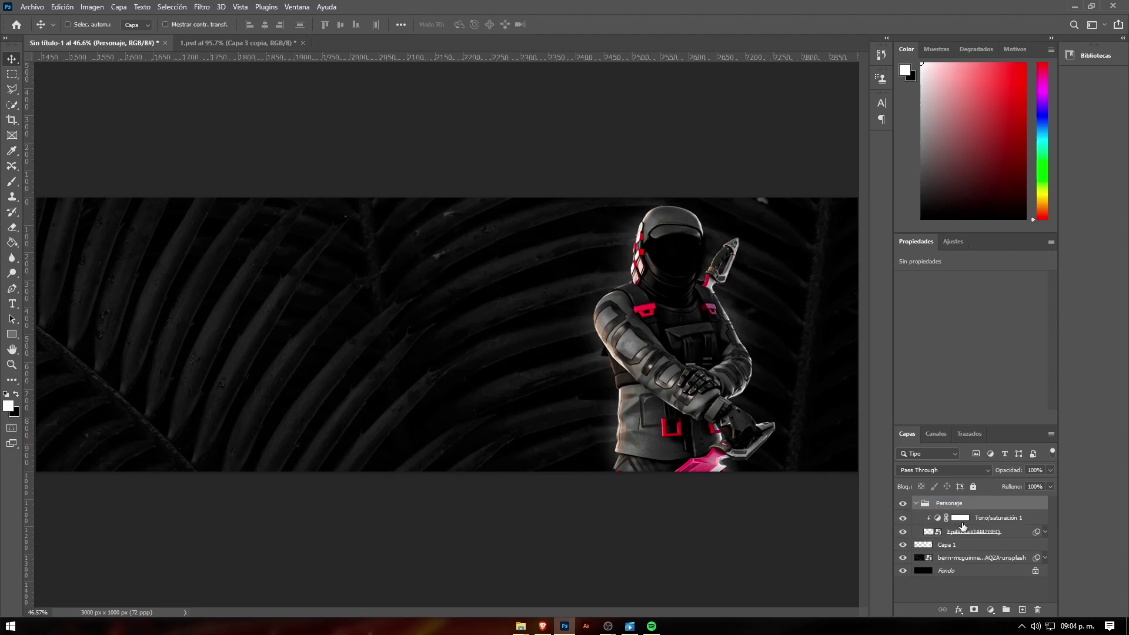
left_click_drag(970, 551, 970, 535)
left_click(916, 503)
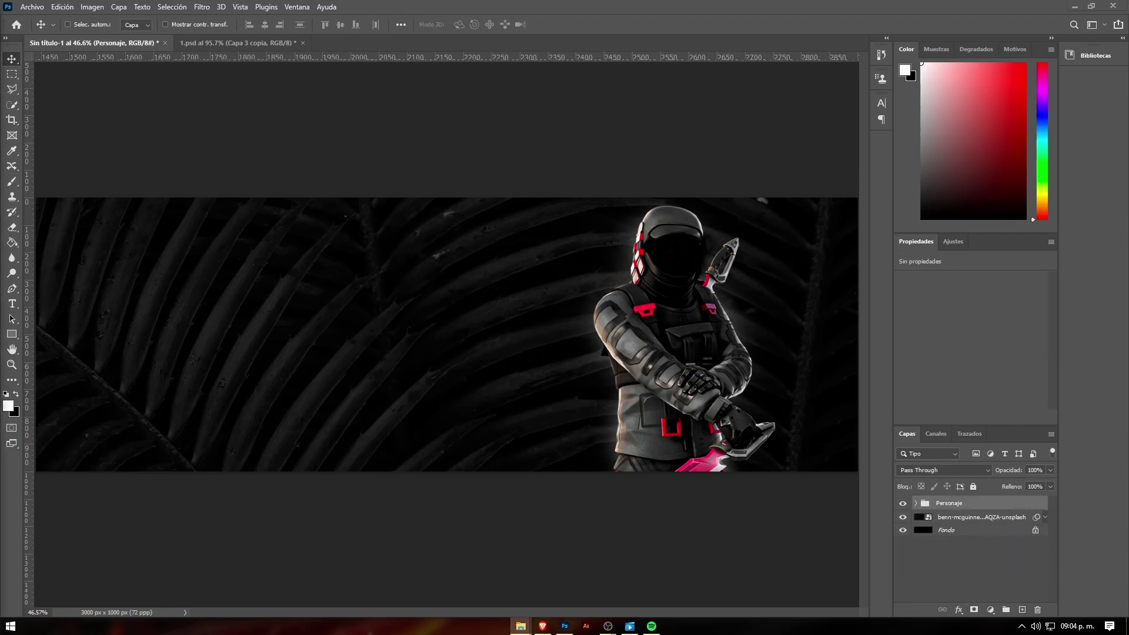
- Place the red smoke image on the banner, enlarged and shifted right
left_click_drag(310, 481, 549, 535)
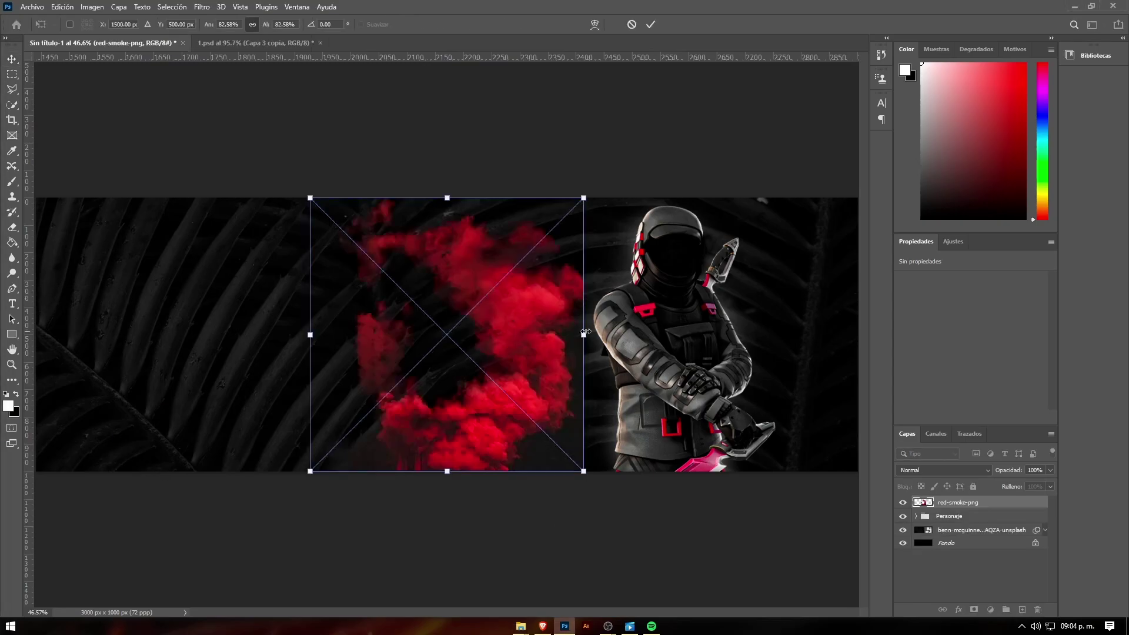
mouse_move(585, 332)
left_mouse_down()
mouse_move(761, 332)
mouse_move(741, 329)
mouse_move(692, 384)
left_mouse_up()
key("Return")
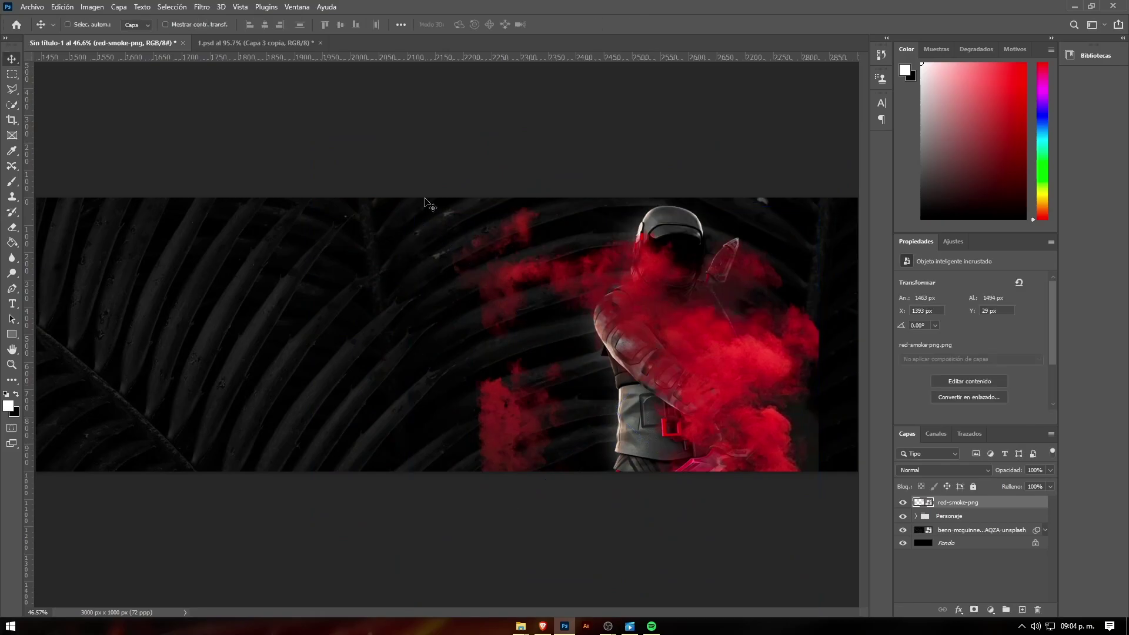
- Check the smoke placement against the reference design 1.psd, then return to the banner
left_click(262, 42)
scroll(671, 369, "down", 3)
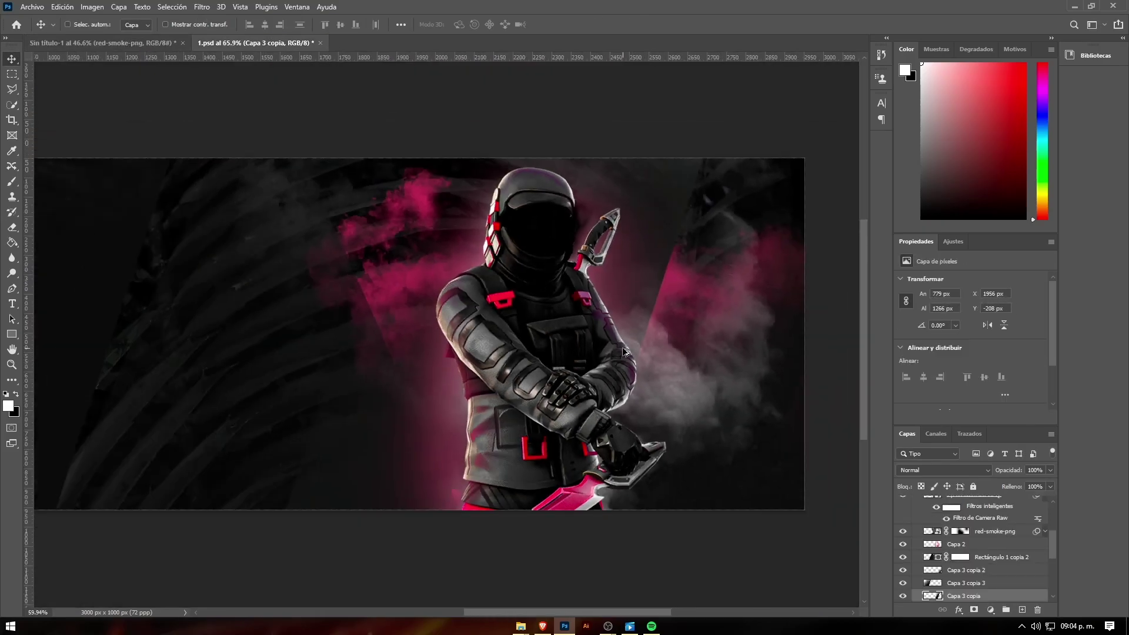
scroll(670, 369, "up", 2)
scroll(670, 369, "up", 1)
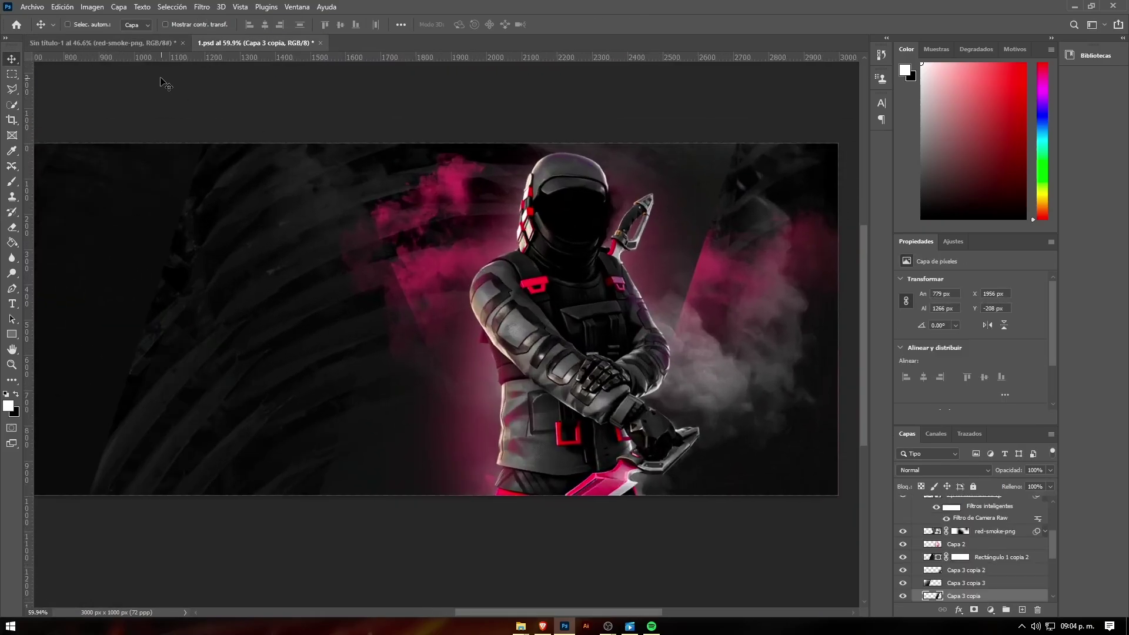
left_click(126, 43)
scroll(605, 307, "up", 2)
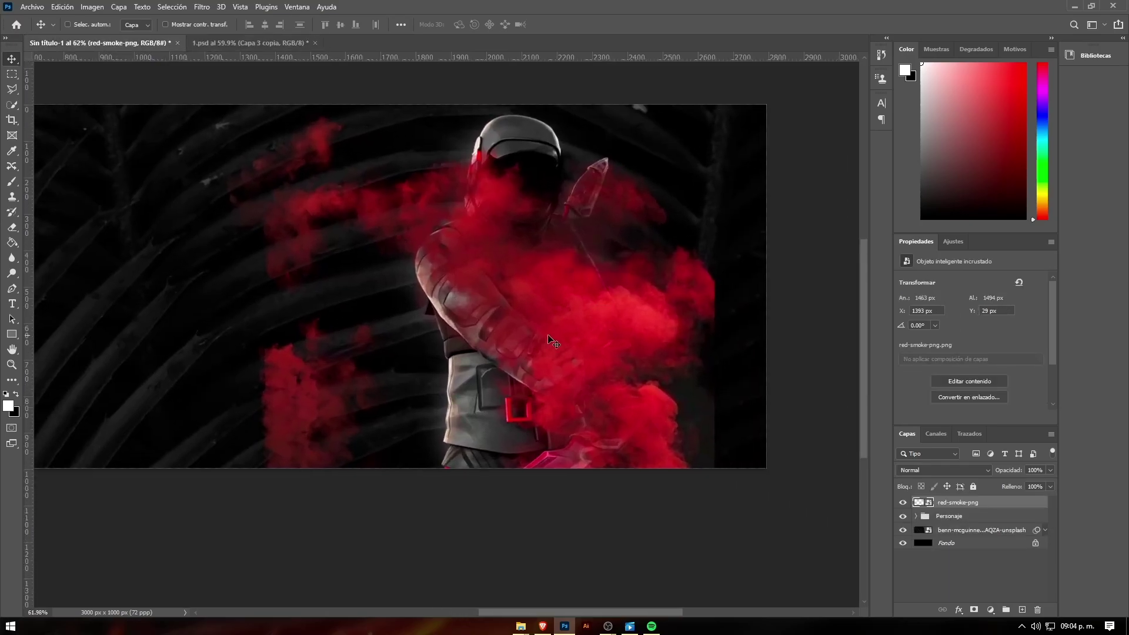
- Drag the red smoke around the character on the right and collapse the Personaje group
left_click_drag(605, 308, 358, 159)
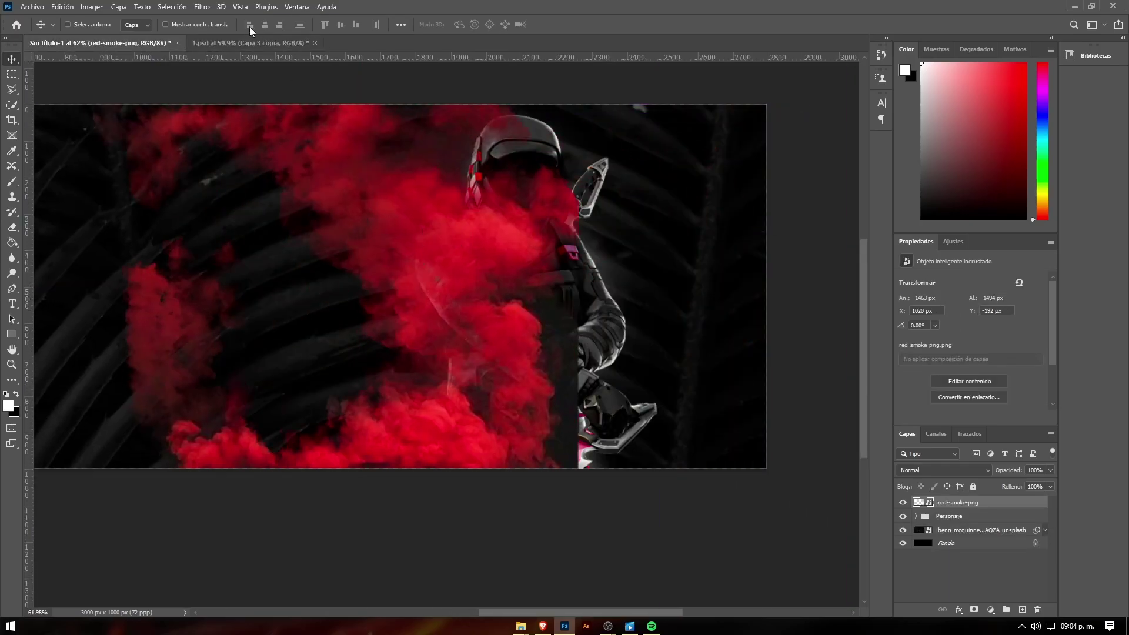
left_click_drag(377, 247, 560, 224)
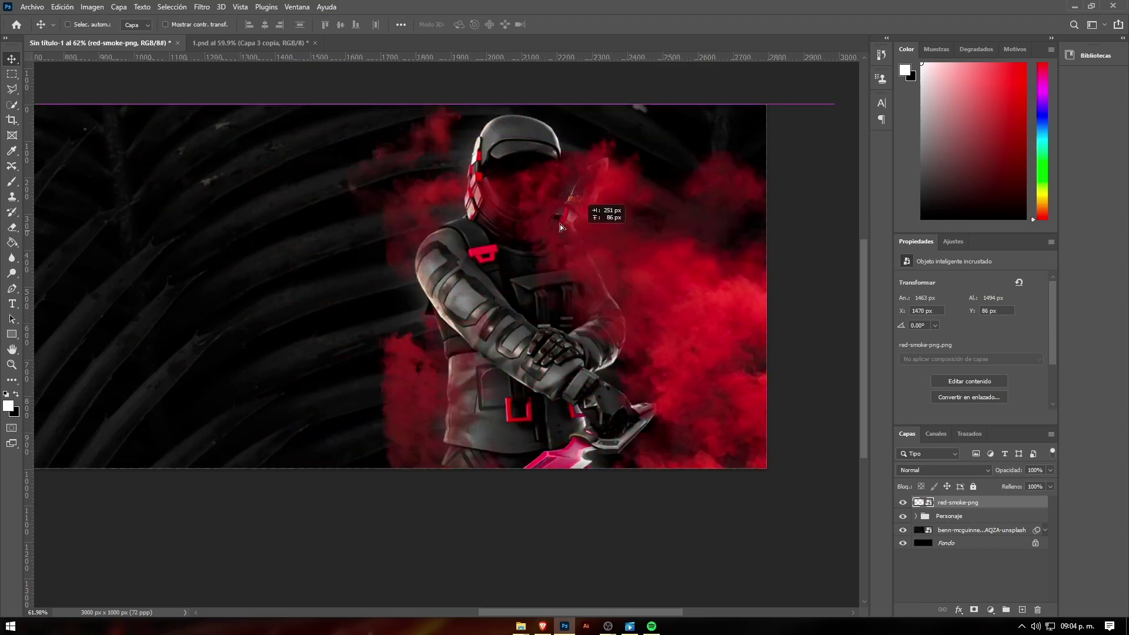
mouse_move(423, 298)
left_mouse_down()
mouse_move(457, 306)
mouse_move(639, 272)
mouse_move(633, 386)
left_mouse_up()
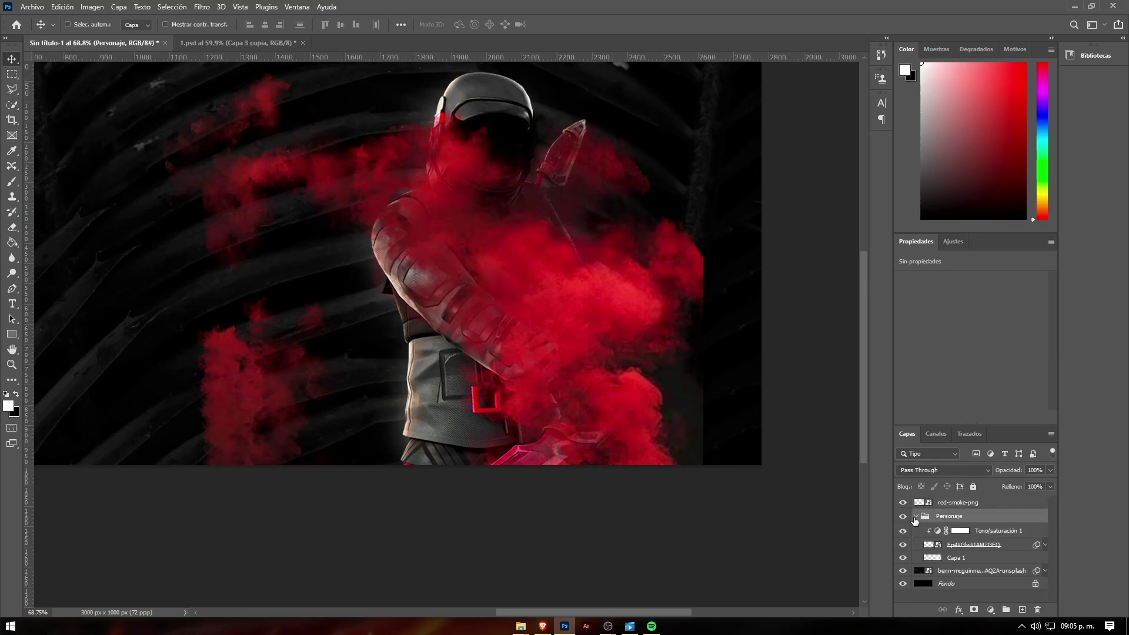
left_click(916, 516)
left_click_drag(567, 321, 653, 374)
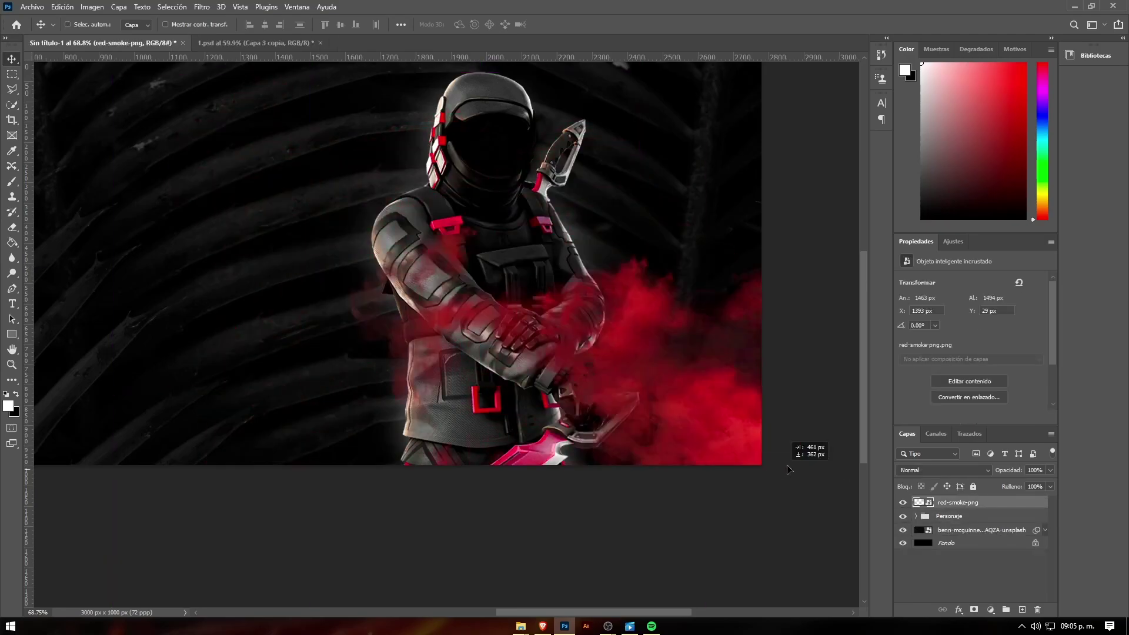
left_click_drag(539, 244, 605, 209)
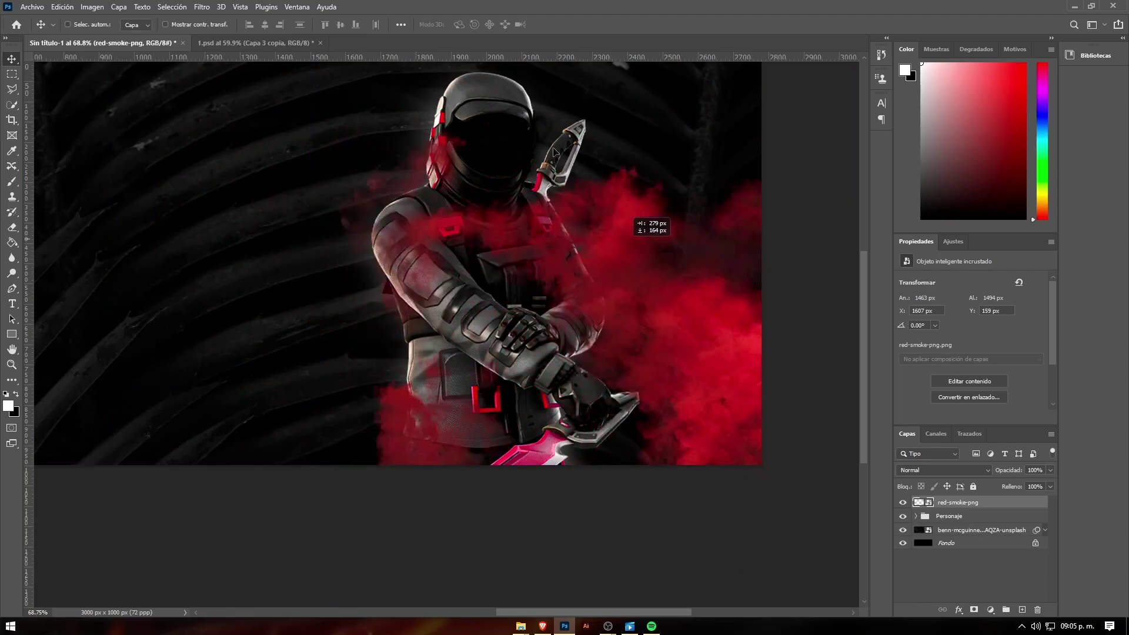
scroll(605, 209, "down", 3, "alt")
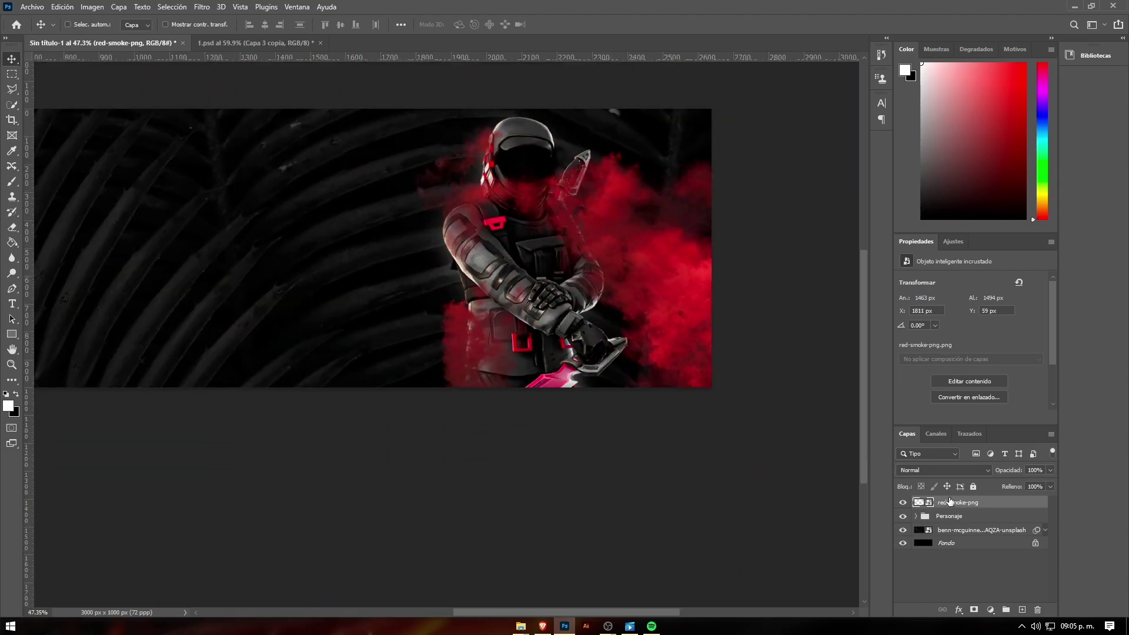
- Duplicate the red smoke layer and move the copy left and up
key("ctrl+j")
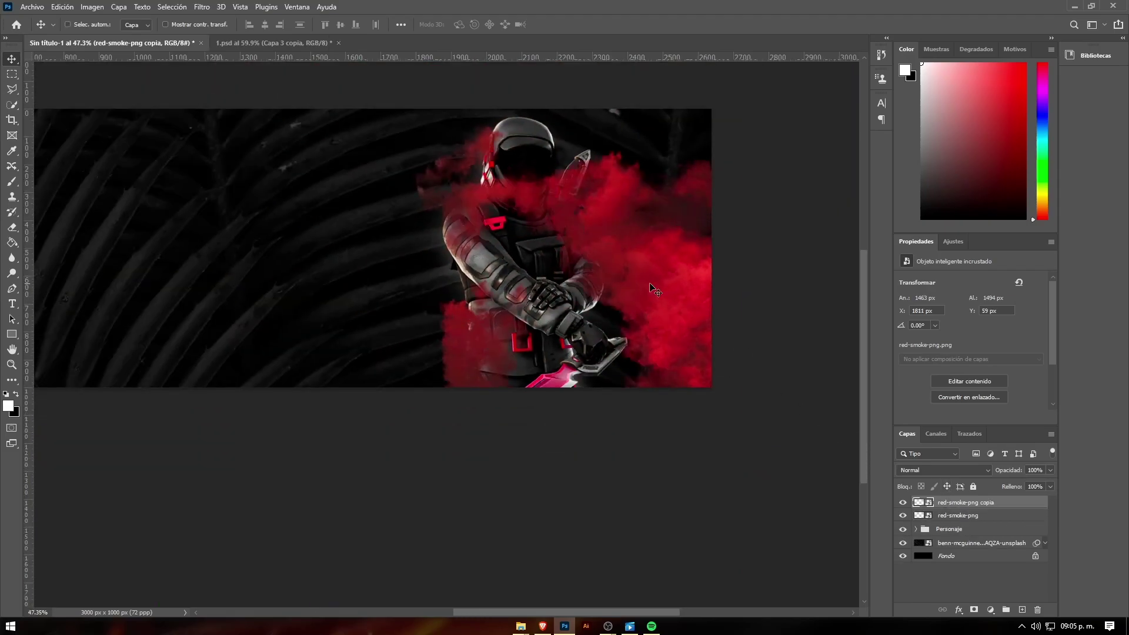
scroll(654, 291, "up", 2)
mouse_move(632, 329)
left_mouse_down()
mouse_move(345, 247)
mouse_move(504, 292)
left_mouse_up()
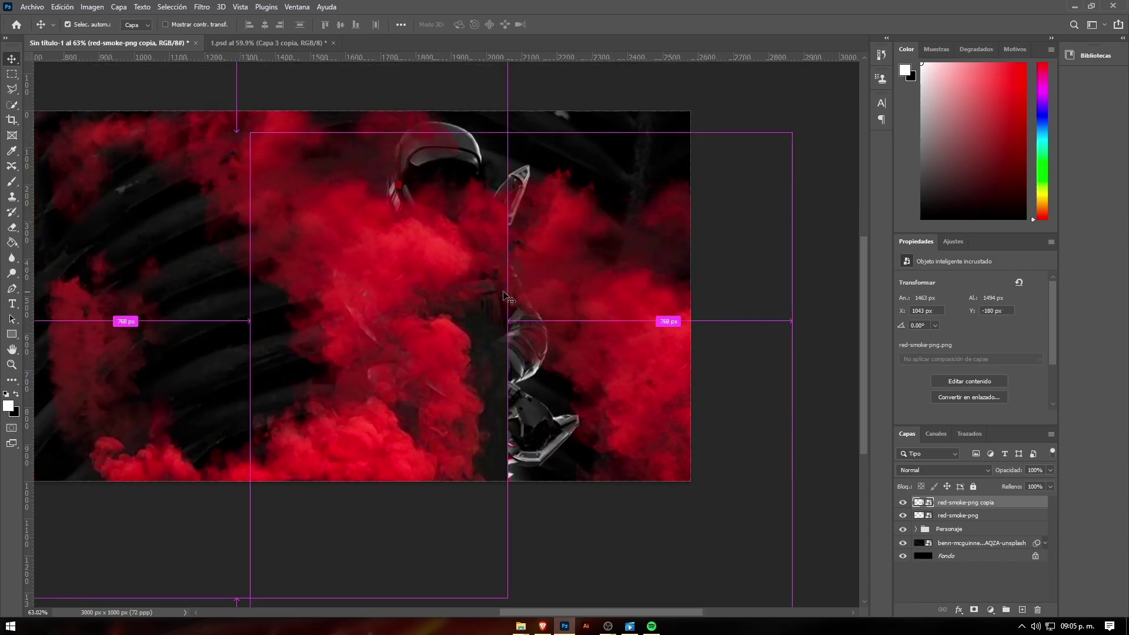
- Desaturate the smoke copy with Hue/Saturation at Saturation -100
key("ctrl+u")
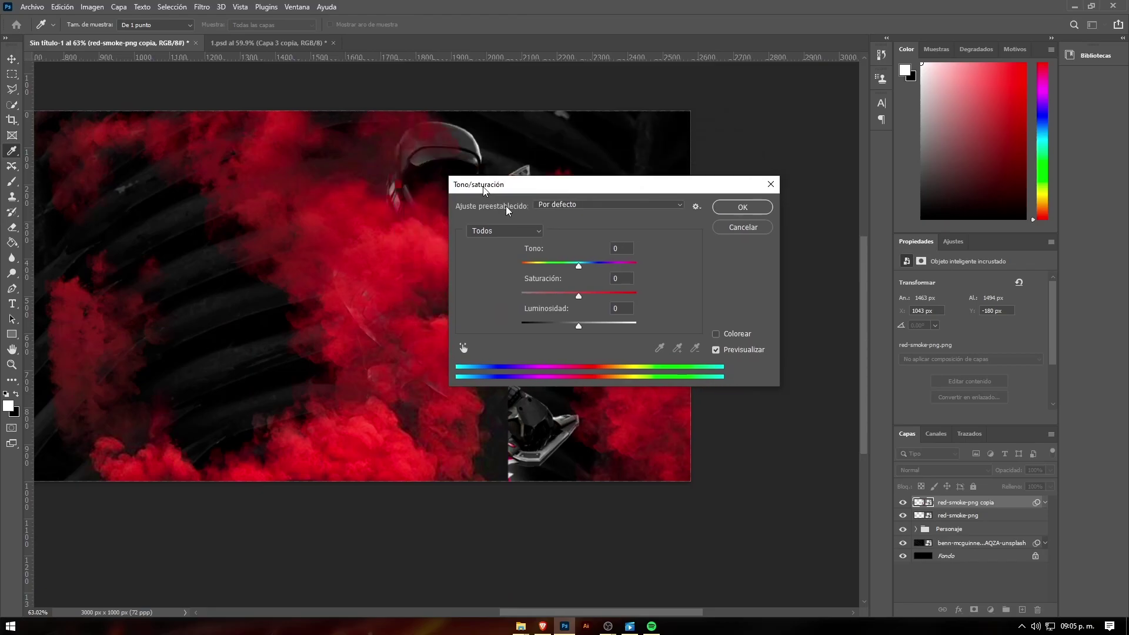
left_click_drag(483, 188, 530, 232)
left_click_drag(586, 336, 535, 352)
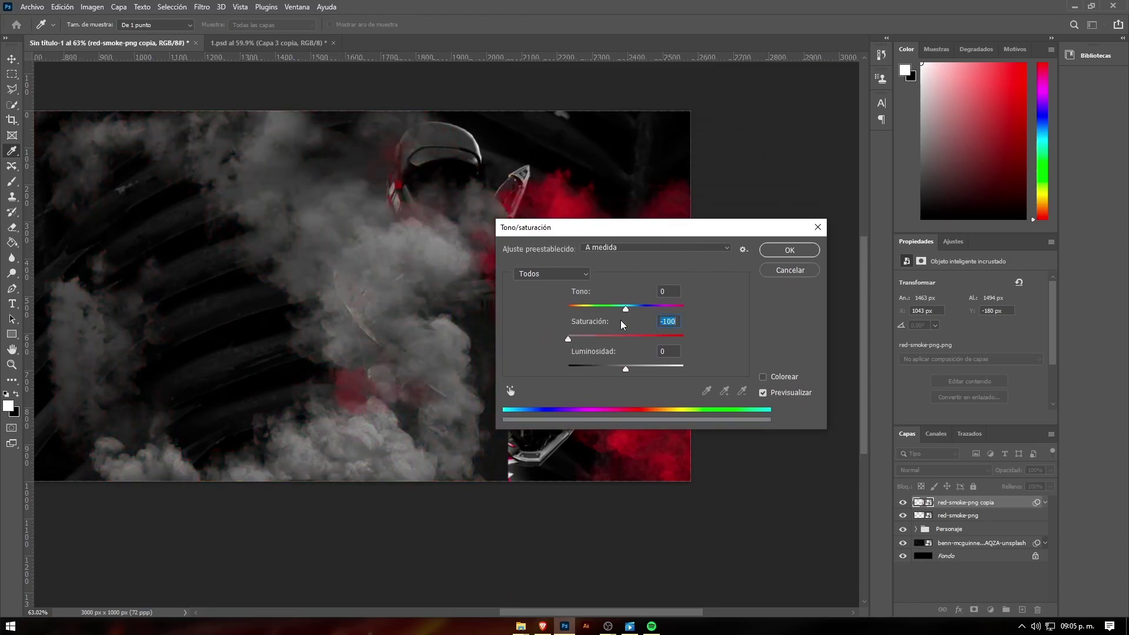
left_click(790, 251)
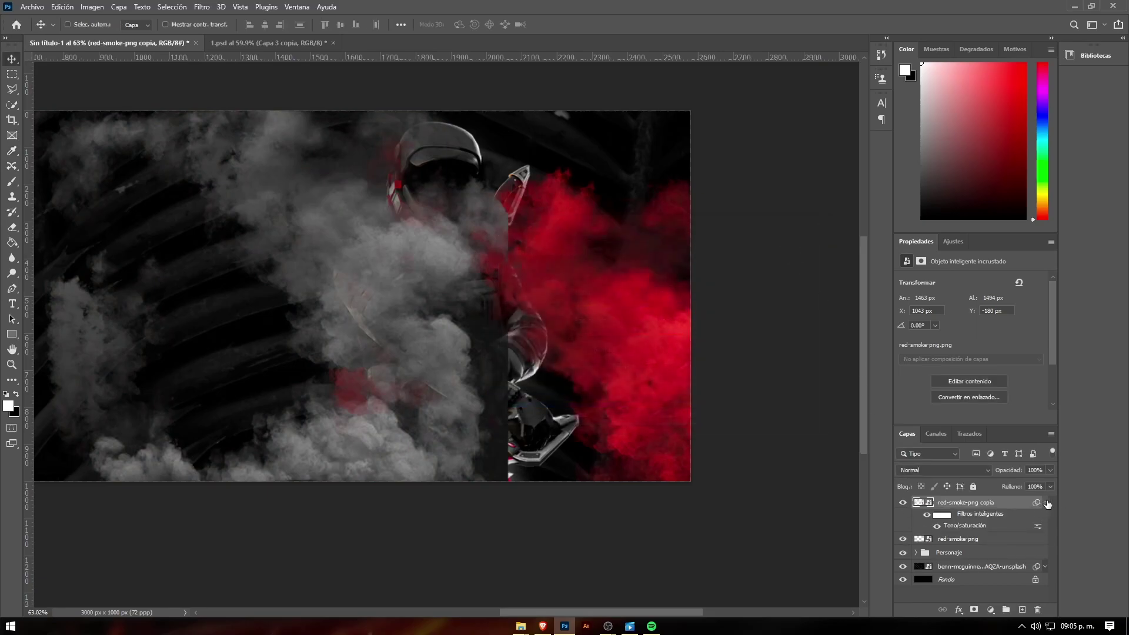
- Set the grey smoke copy to Trama blend mode and place it beneath the Personaje group
left_click(1047, 502)
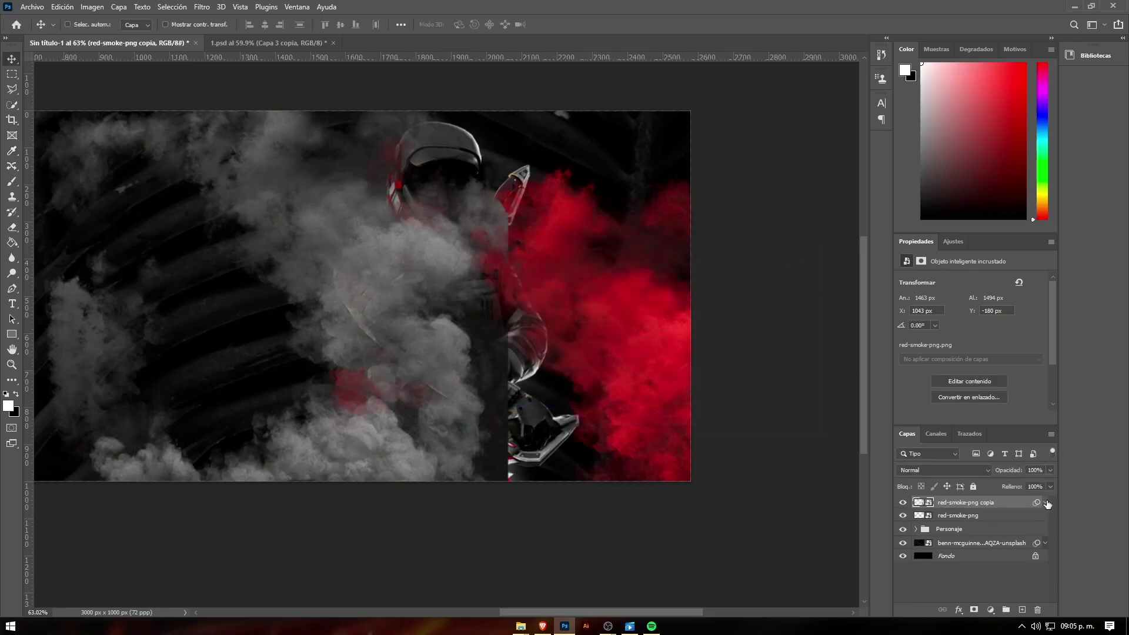
left_click(932, 469)
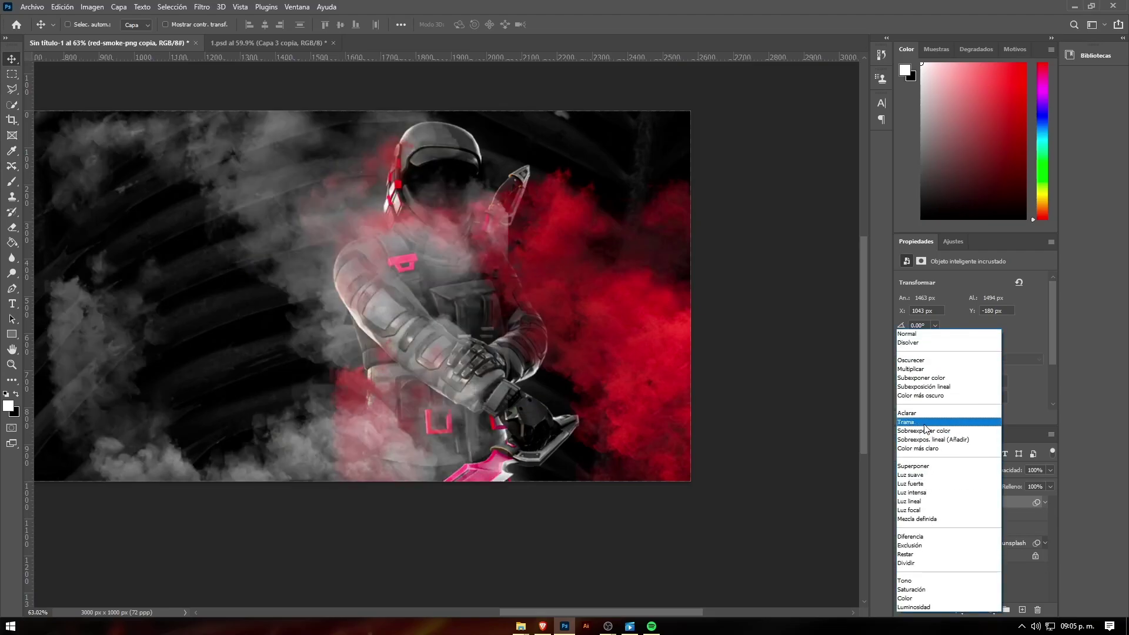
left_click(925, 423)
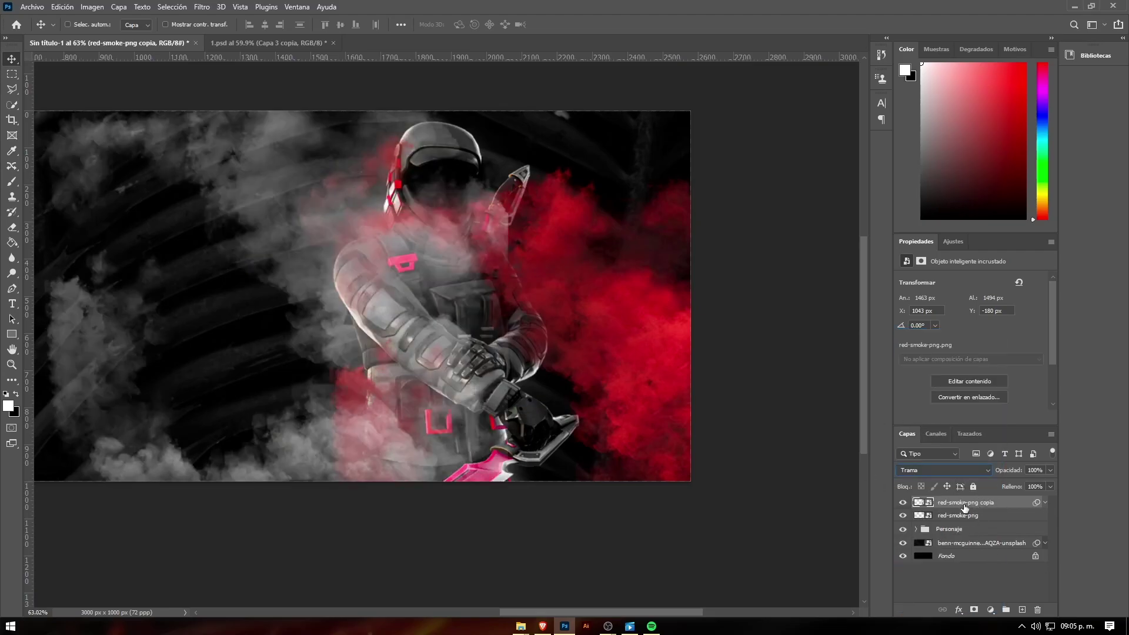
left_click_drag(972, 508, 964, 536)
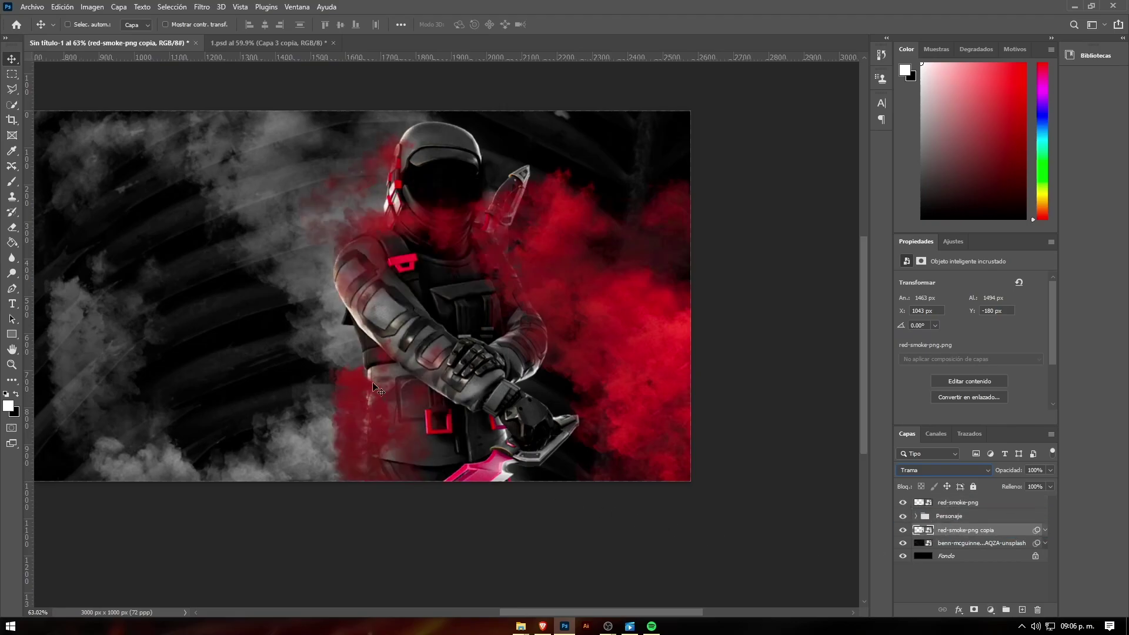
- Move the smoke copy behind the character and the red smoke toward the lower left
mouse_move(285, 220)
left_mouse_down()
mouse_move(436, 304)
mouse_move(414, 260)
mouse_move(421, 281)
mouse_move(570, 304)
left_mouse_up()
left_click_drag(674, 319, 366, 362)
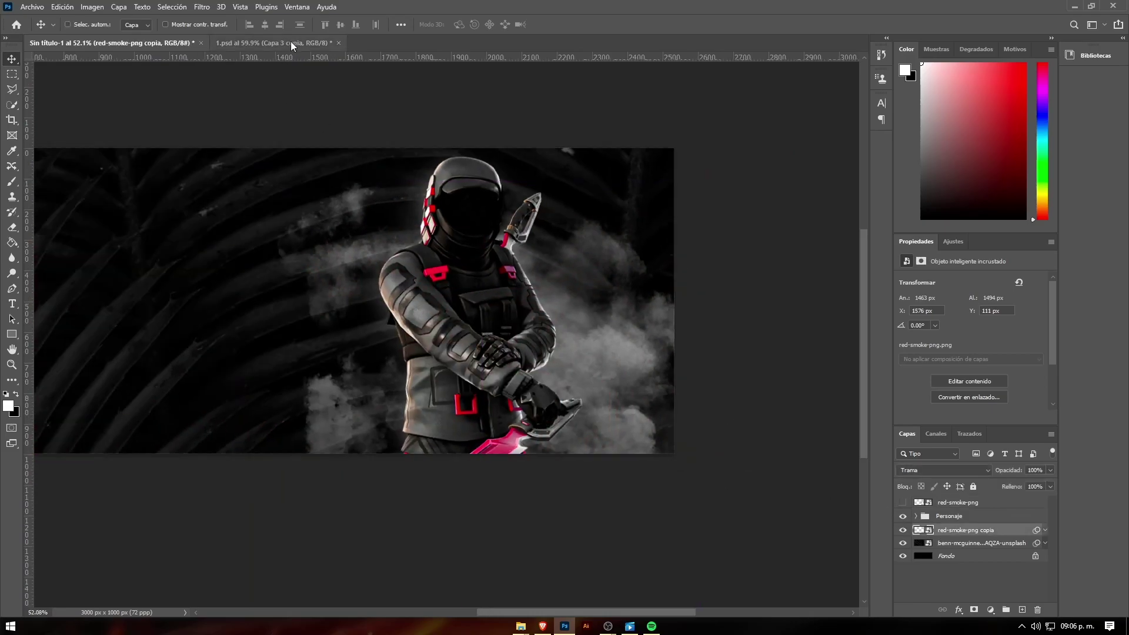
left_click(292, 44)
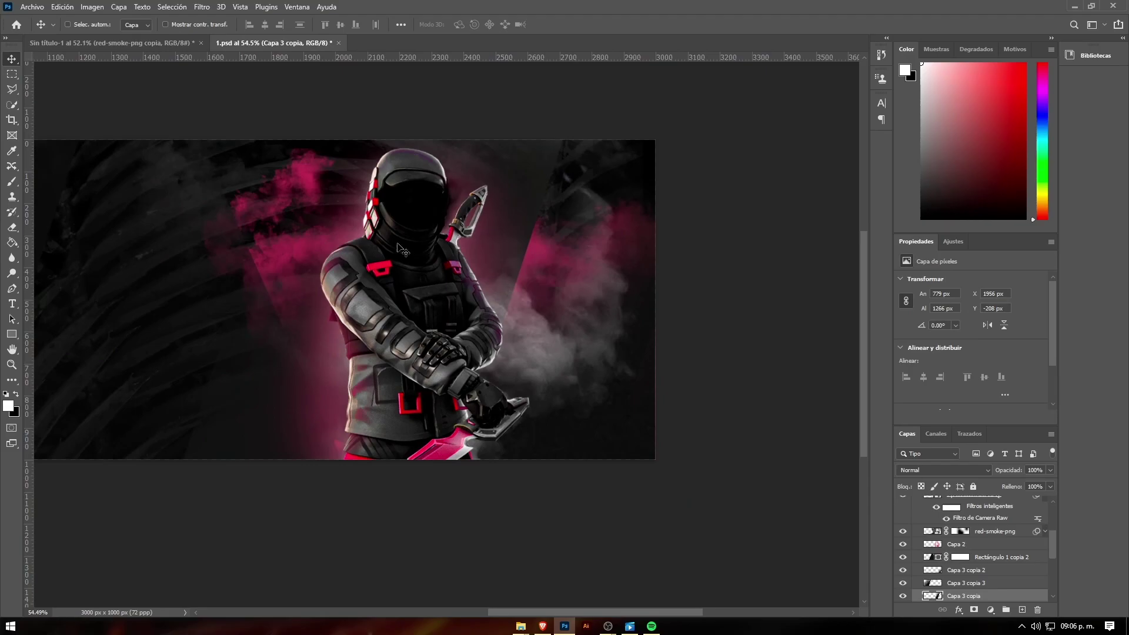
mouse_move(403, 250)
left_mouse_down()
mouse_move(788, 388)
mouse_move(719, 366)
mouse_move(756, 312)
left_mouse_up()
- Flip the grey smoke copy horizontally with Free Transform and shift it right and down
key("ctrl+t")
left_click(568, 251)
right_click(763, 284)
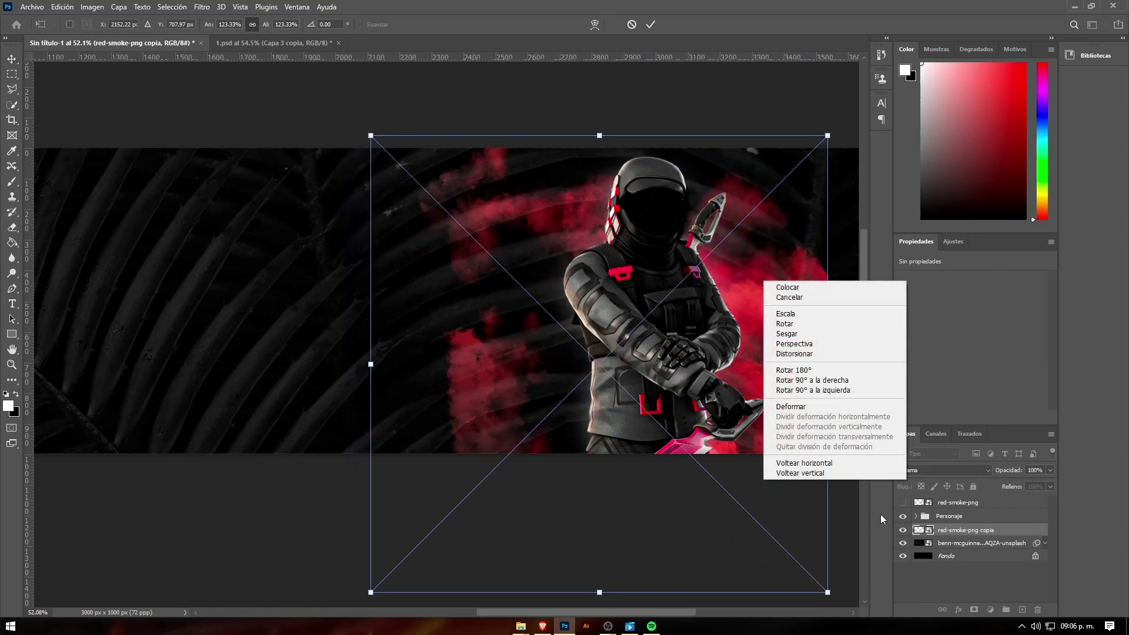
left_click(862, 464)
left_click_drag(516, 283, 611, 302)
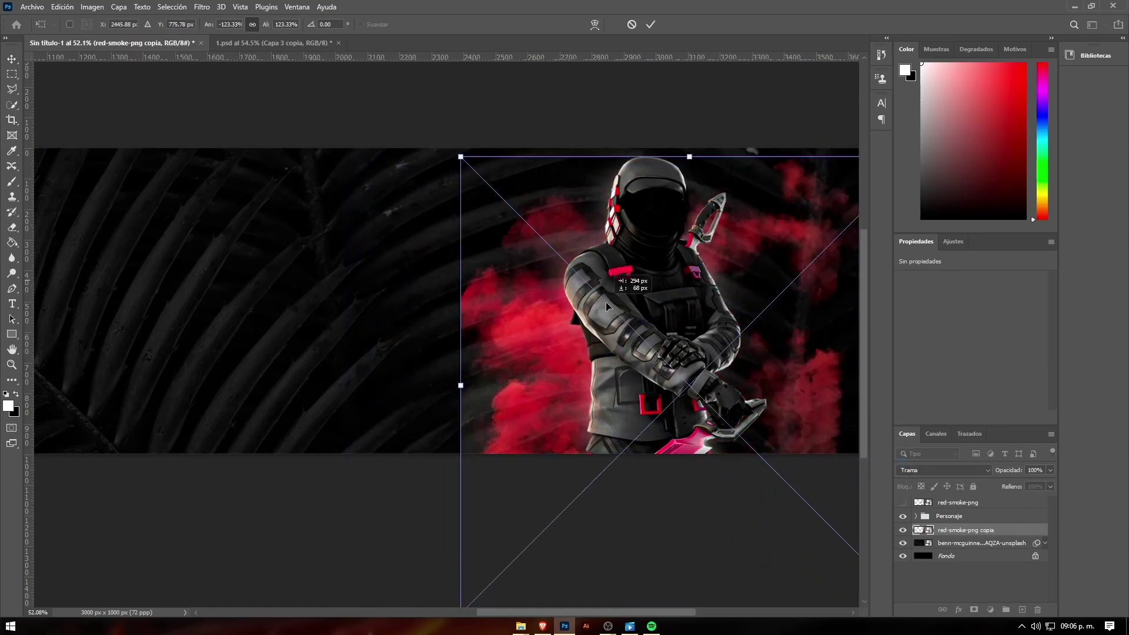
key("Return")
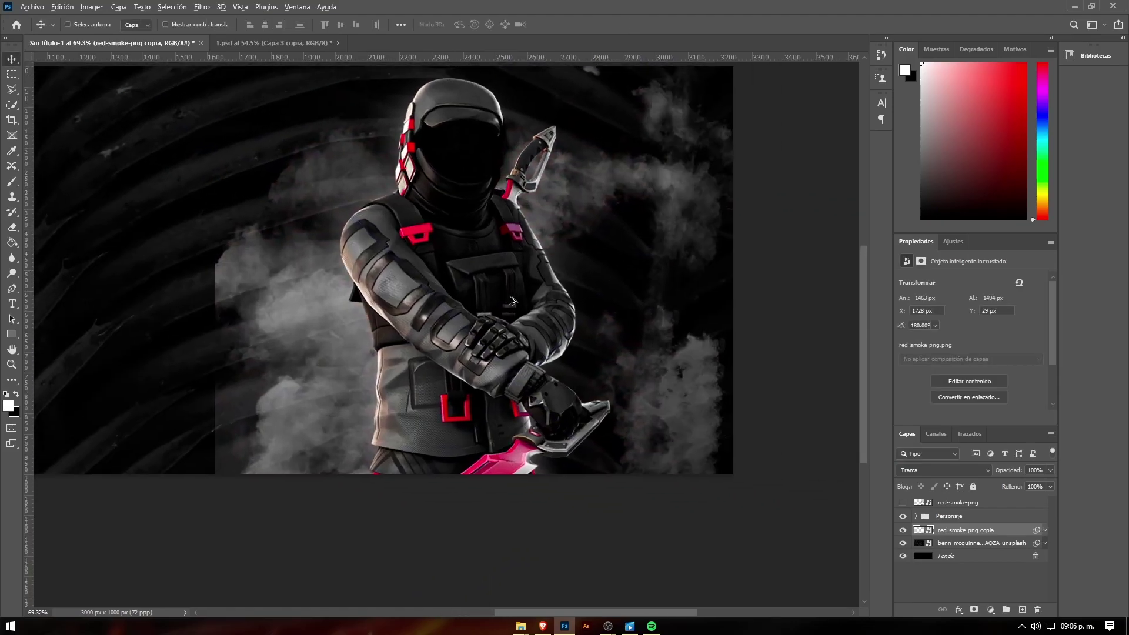
- Nudge the grey smoke slightly right and bring the whole banner back into view
scroll(511, 300, "down", 2)
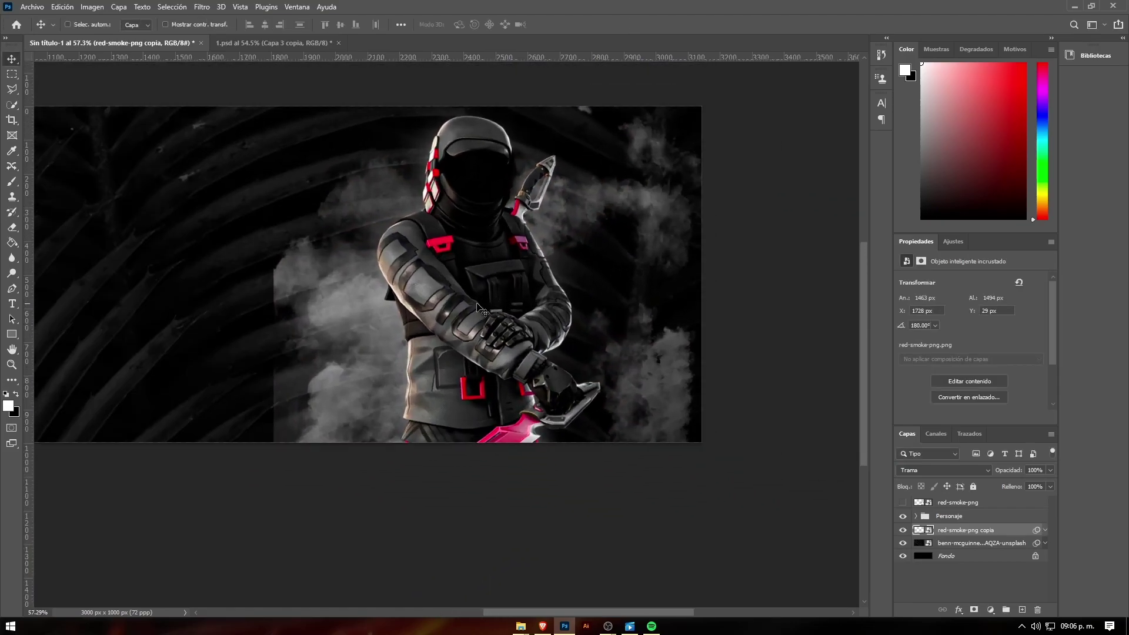
mouse_move(303, 321)
left_mouse_down()
mouse_move(368, 329)
mouse_move(357, 298)
left_mouse_up()
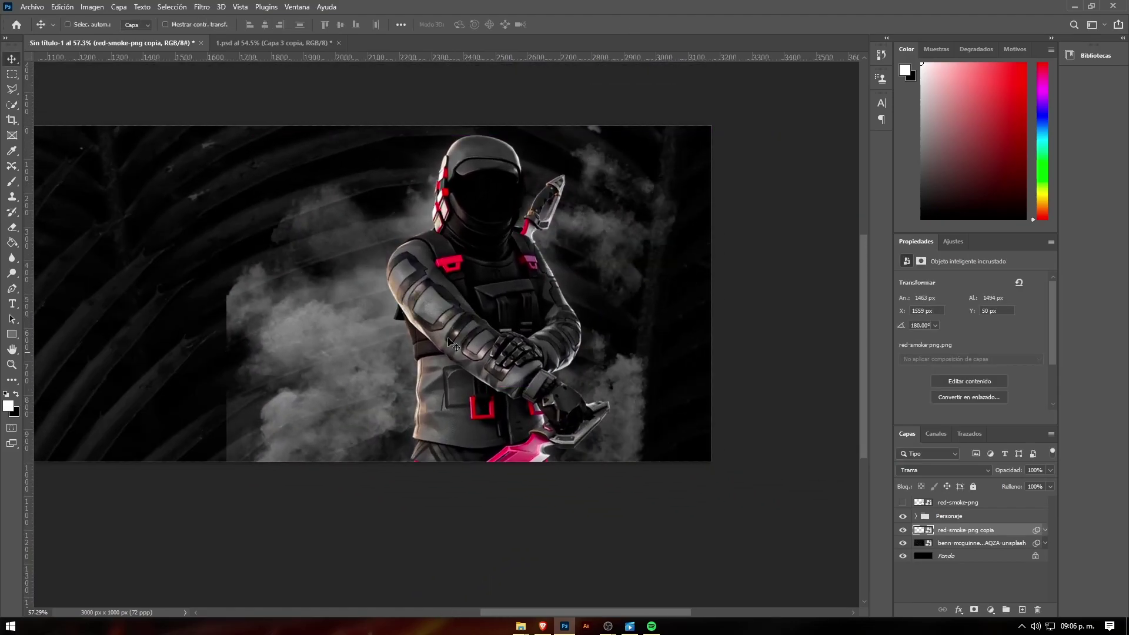
left_click_drag(454, 346, 466, 346)
scroll(385, 313, "up", 2)
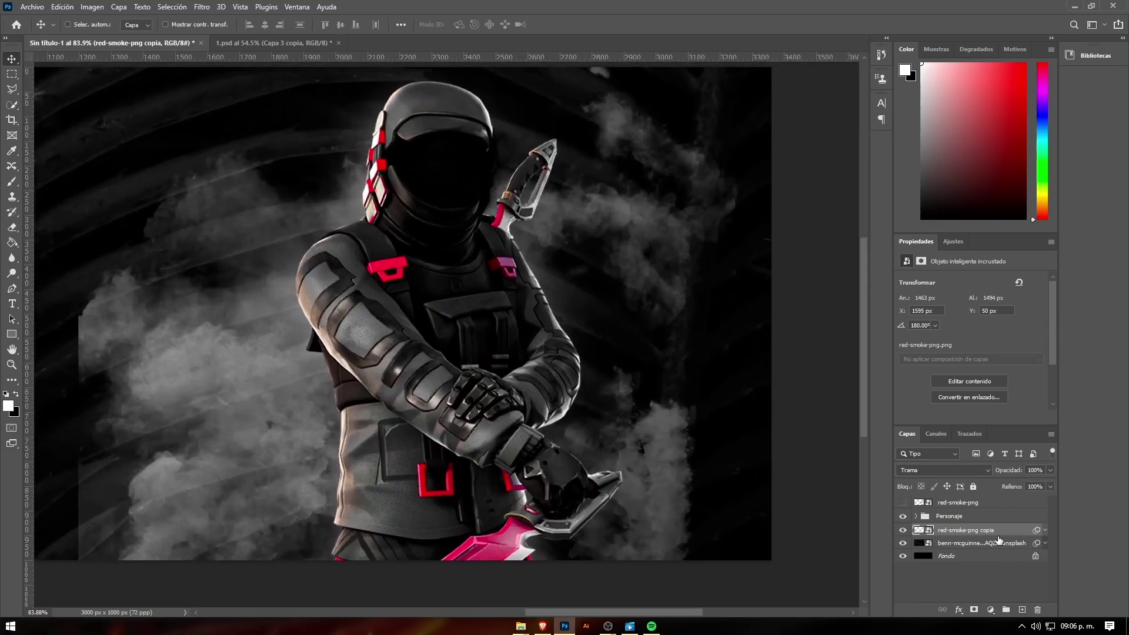
scroll(494, 306, "down", 2)
scroll(494, 306, "up", 1)
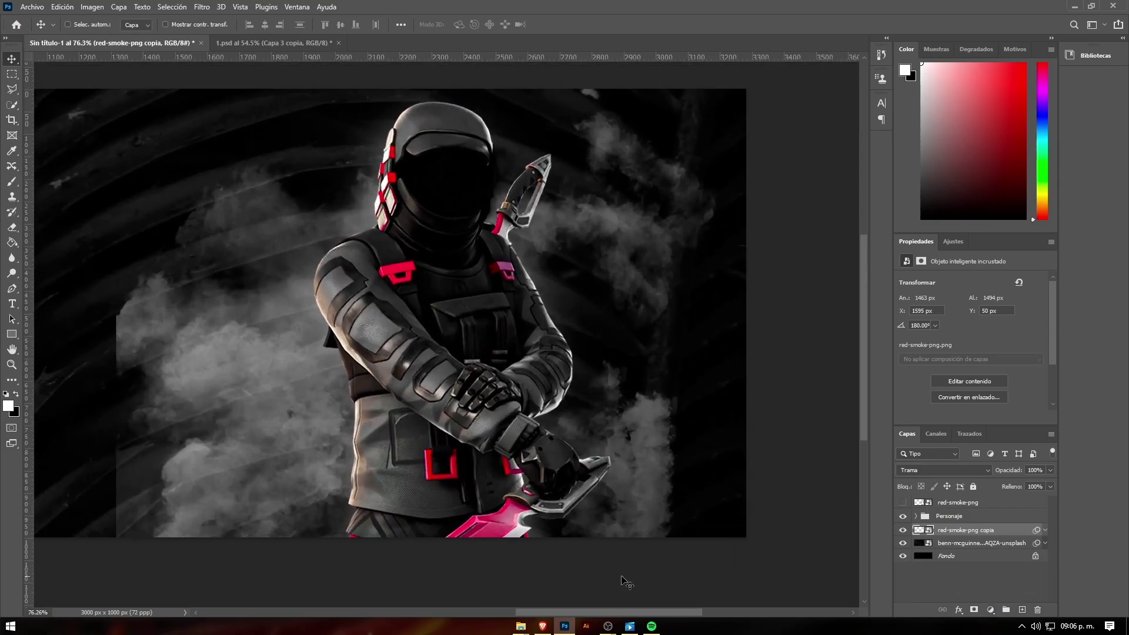
scroll(488, 319, "down", 1)
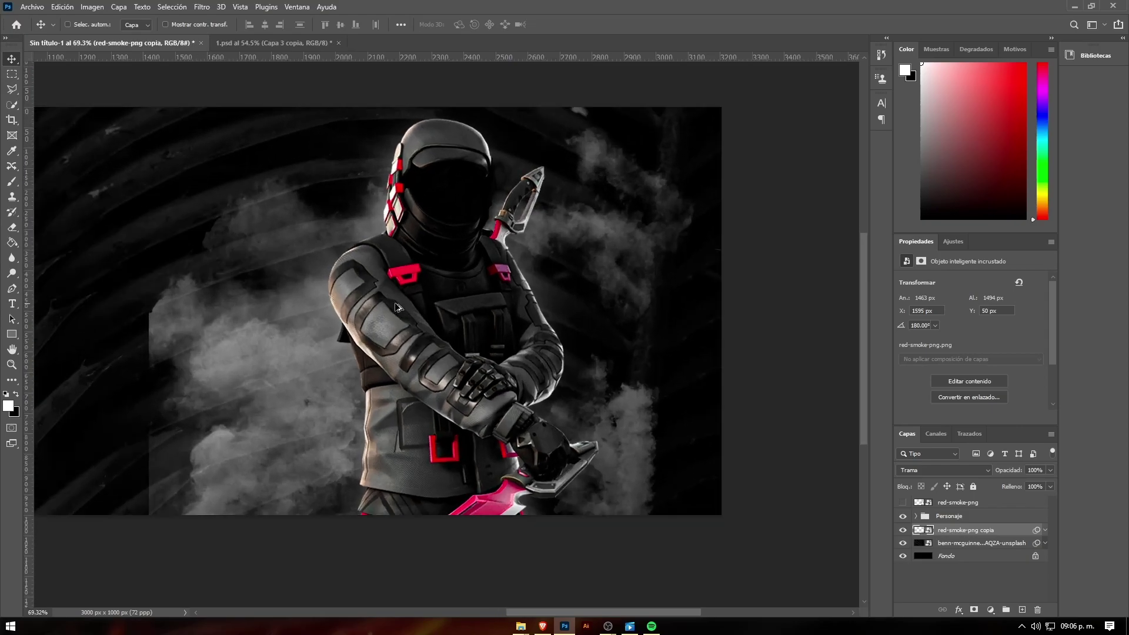
scroll(447, 321, "up", 2)
scroll(442, 320, "down", 2)
scroll(412, 322, "up", 2)
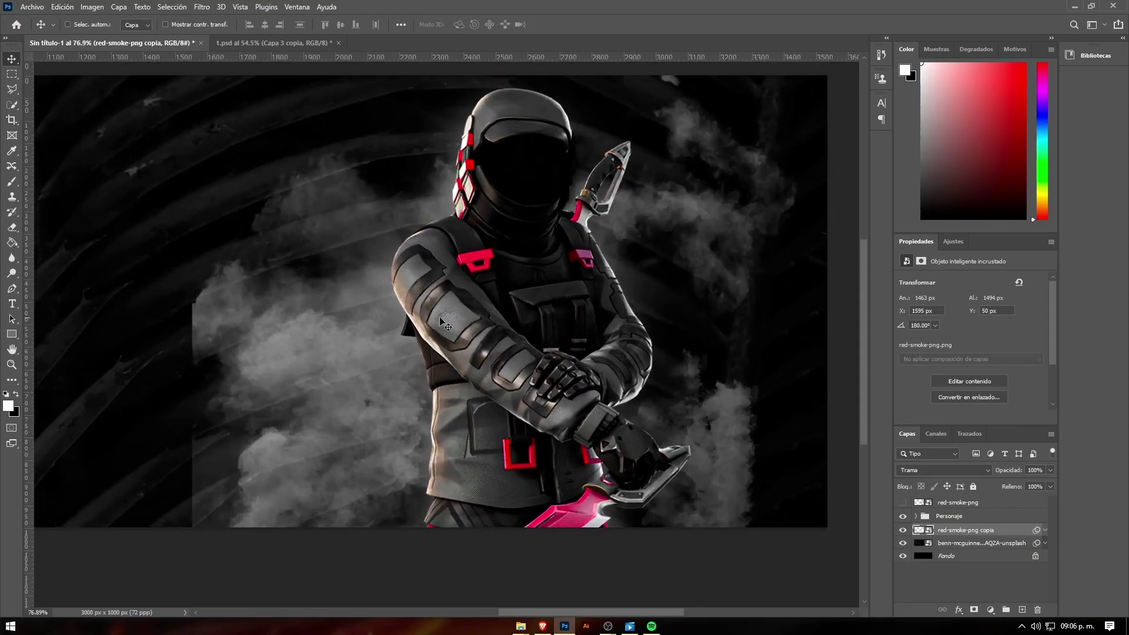
scroll(373, 325, "down", 4)
scroll(375, 329, "up", 2)
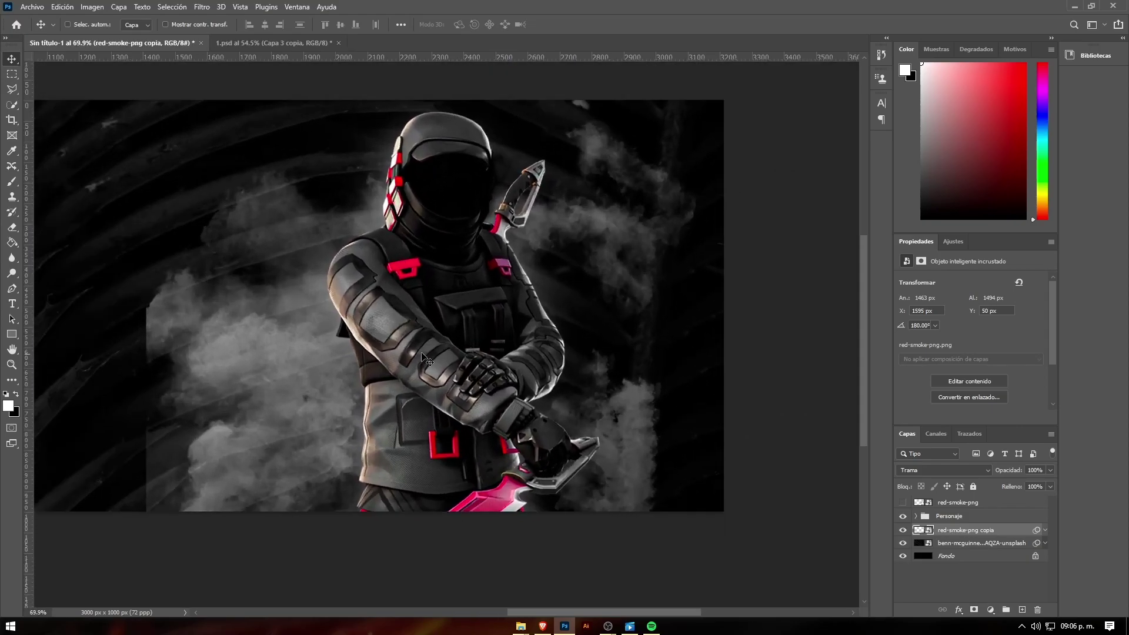
scroll(275, 326, "down", 2)
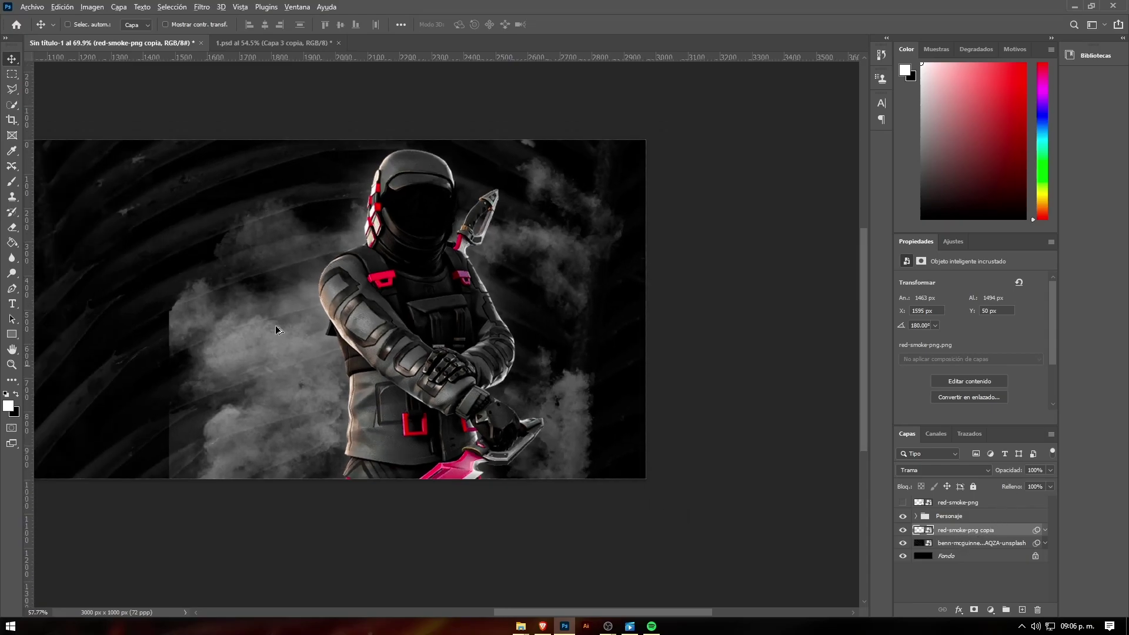
scroll(365, 329, "down", 1)
scroll(460, 334, "up", 1)
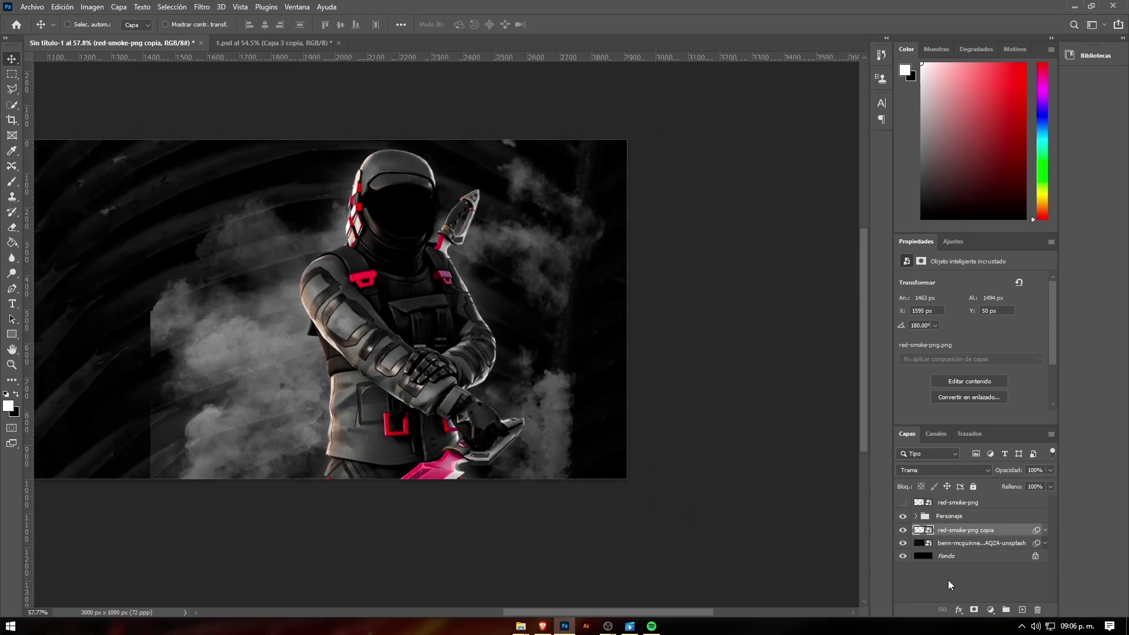
left_click_drag(326, 256, 419, 240)
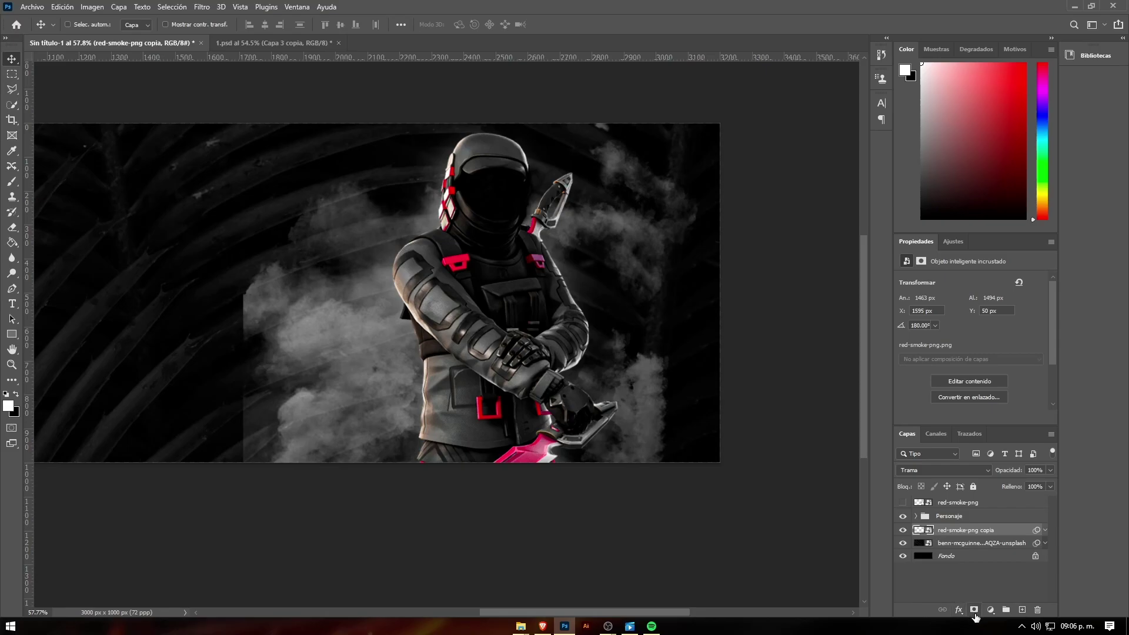
- Add a layer mask to the smoke copy and try a small-brush stroke on its left edge
left_click(975, 611)
scroll(410, 263, "down", 1)
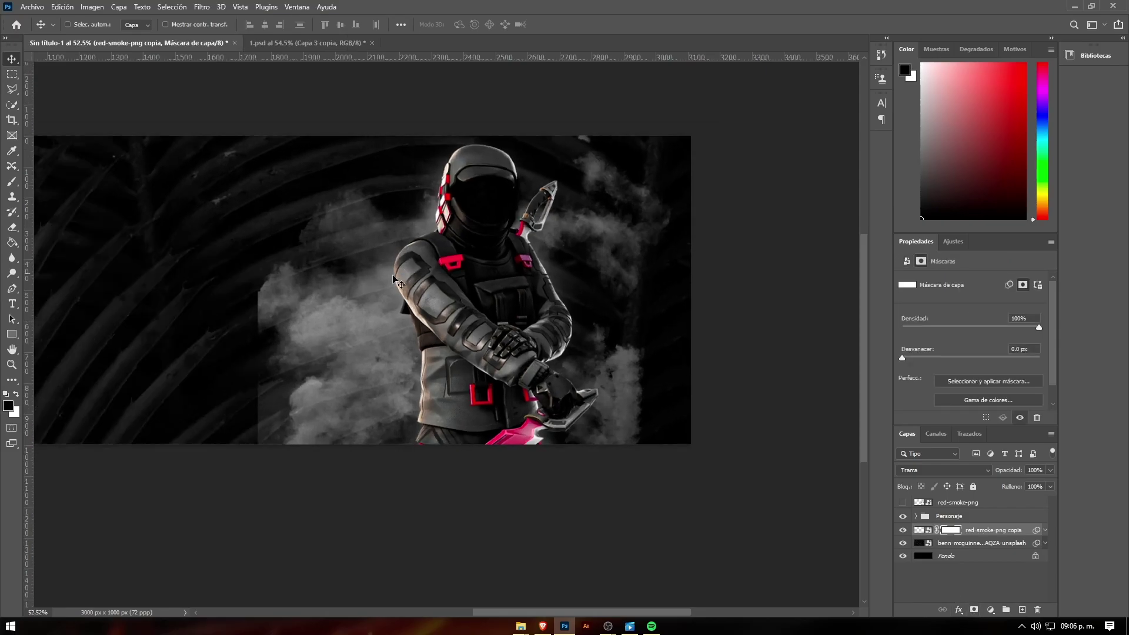
left_click(12, 182)
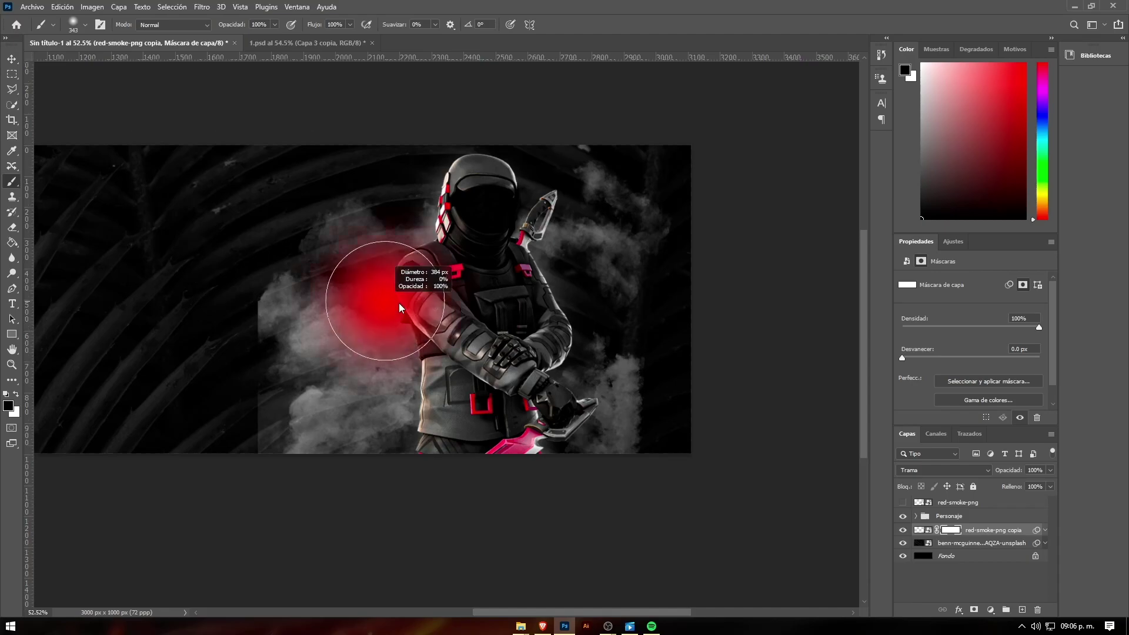
left_click_drag(329, 324, 306, 325)
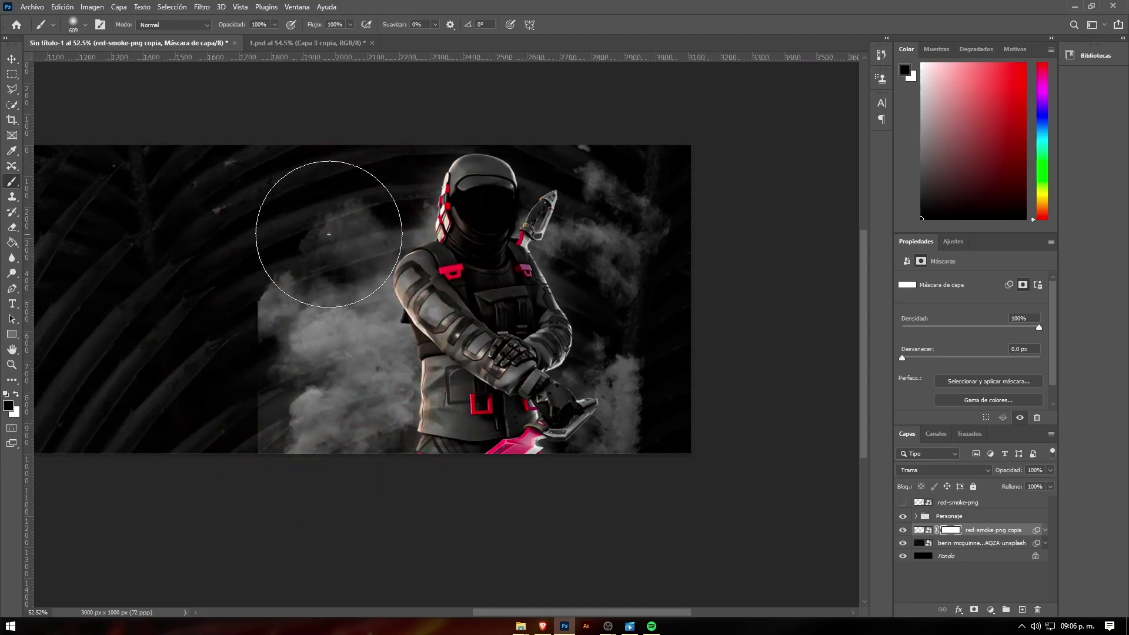
mouse_move(312, 189)
left_mouse_down()
mouse_move(230, 468)
mouse_move(302, 242)
mouse_move(238, 453)
left_mouse_up()
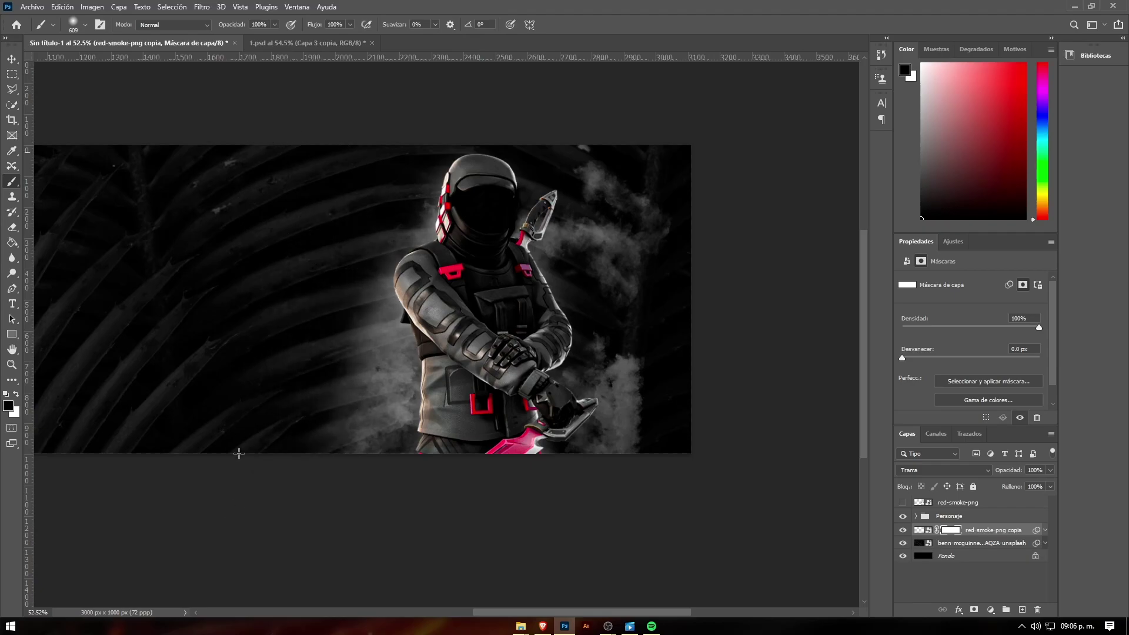
key("ctrl+z")
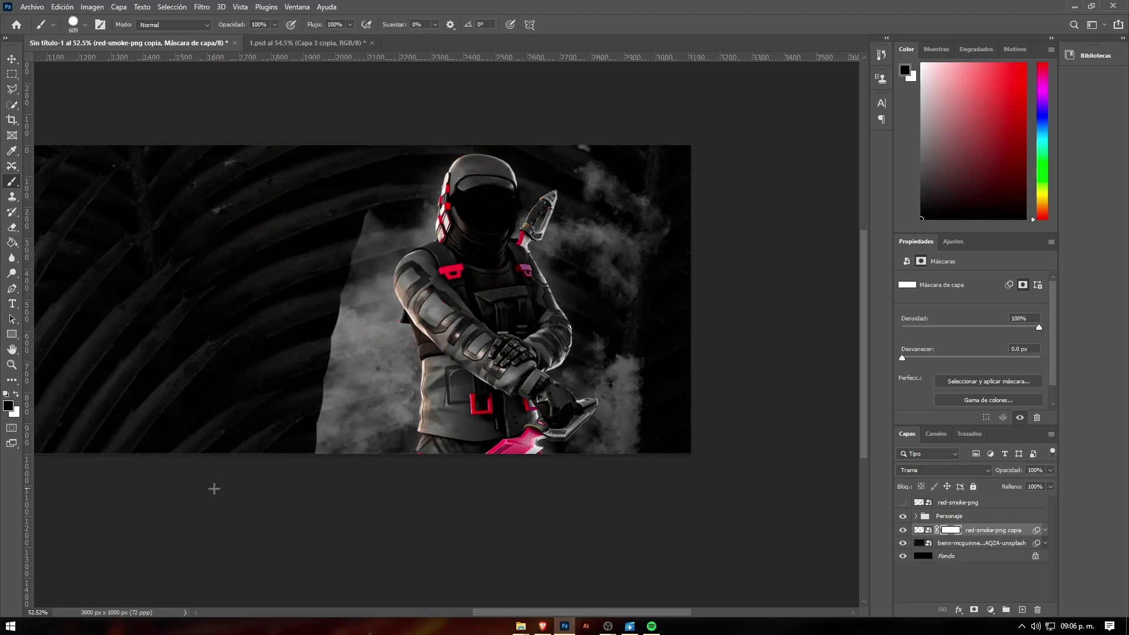
key("ctrl+shift+z")
key("ctrl+z")
key("ctrl+z")
- Paint the mask to hide smoke left of the character, restoring a little
right_click(382, 269)
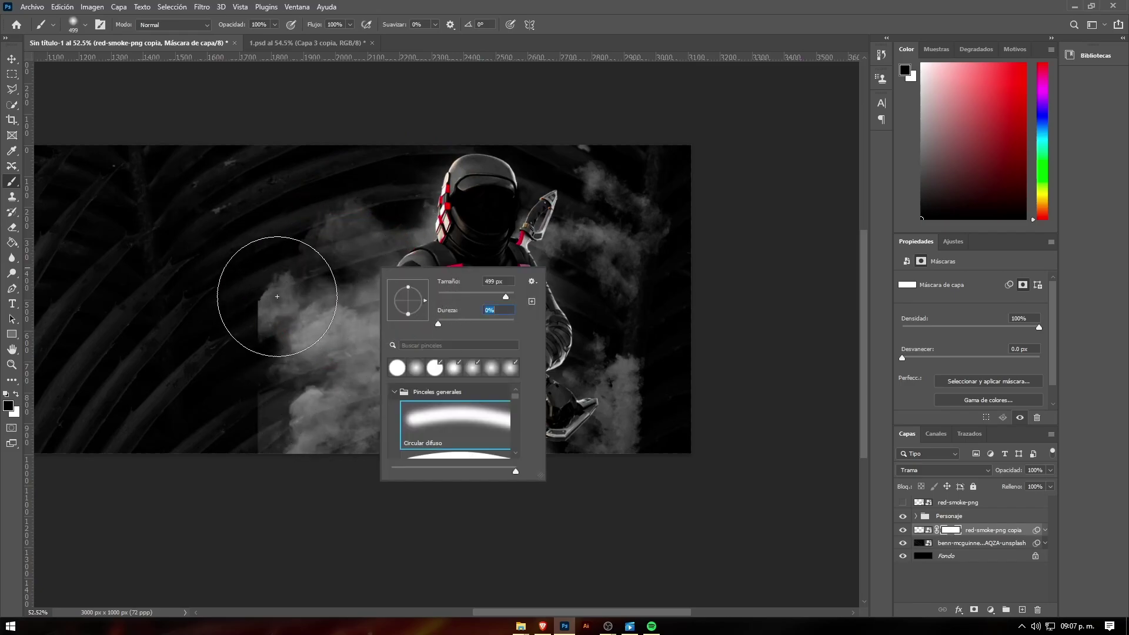
key("Escape")
left_click_drag(253, 236, 212, 367)
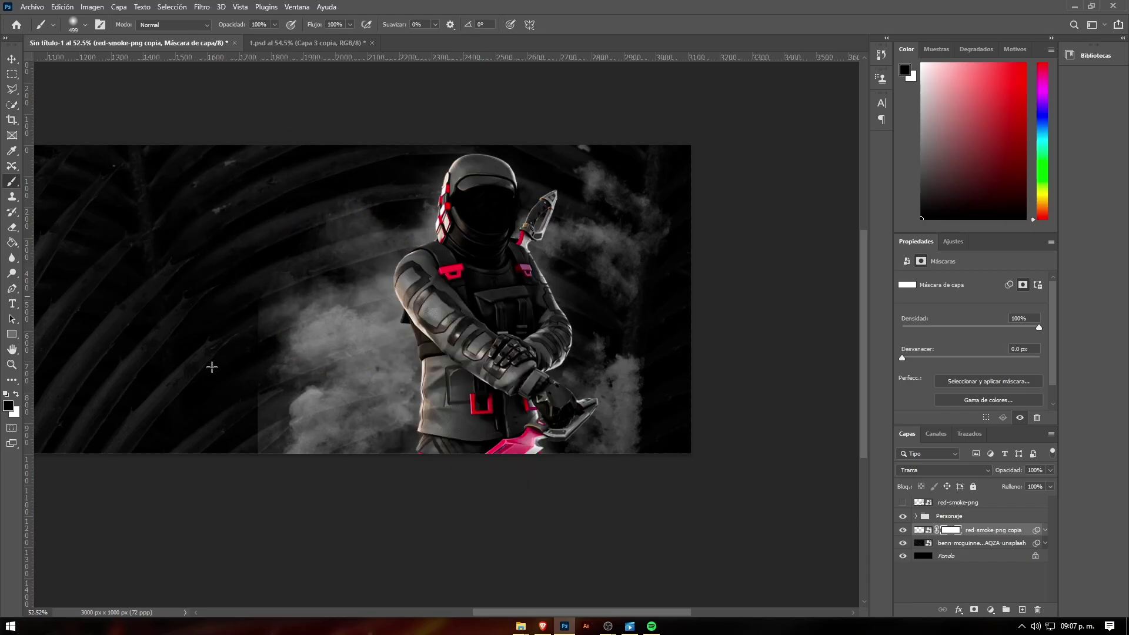
mouse_move(246, 260)
left_mouse_down()
mouse_move(346, 164)
mouse_move(227, 449)
mouse_move(260, 335)
mouse_move(296, 399)
mouse_move(504, 298)
mouse_move(497, 323)
mouse_move(352, 328)
left_mouse_up()
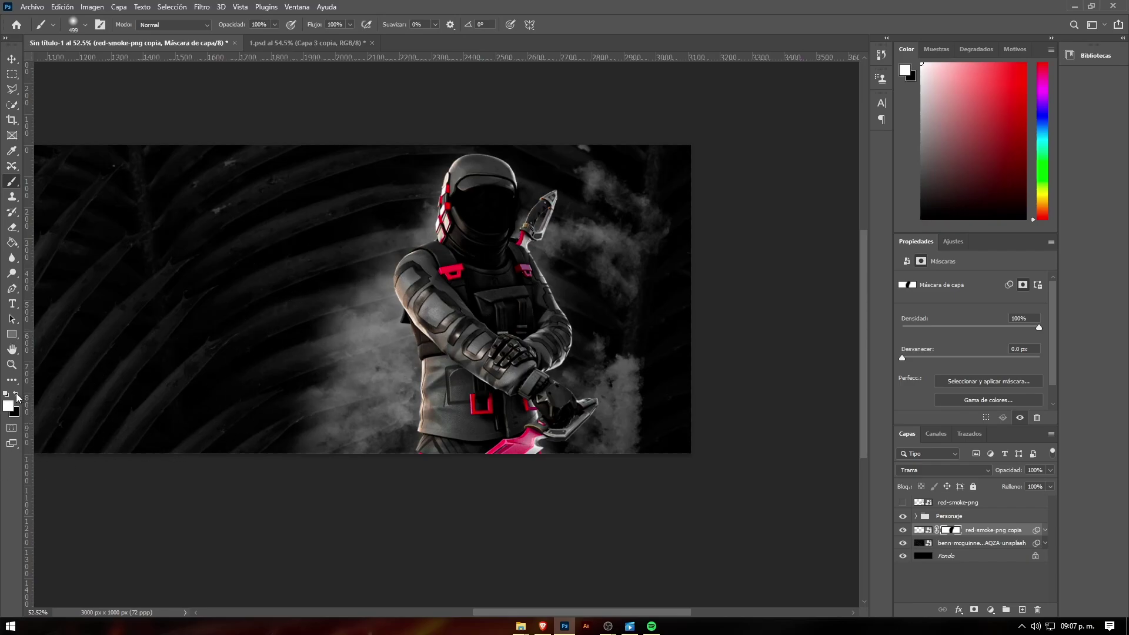
mouse_move(374, 304)
left_mouse_down()
mouse_move(276, 424)
mouse_move(244, 363)
mouse_move(441, 202)
left_mouse_up()
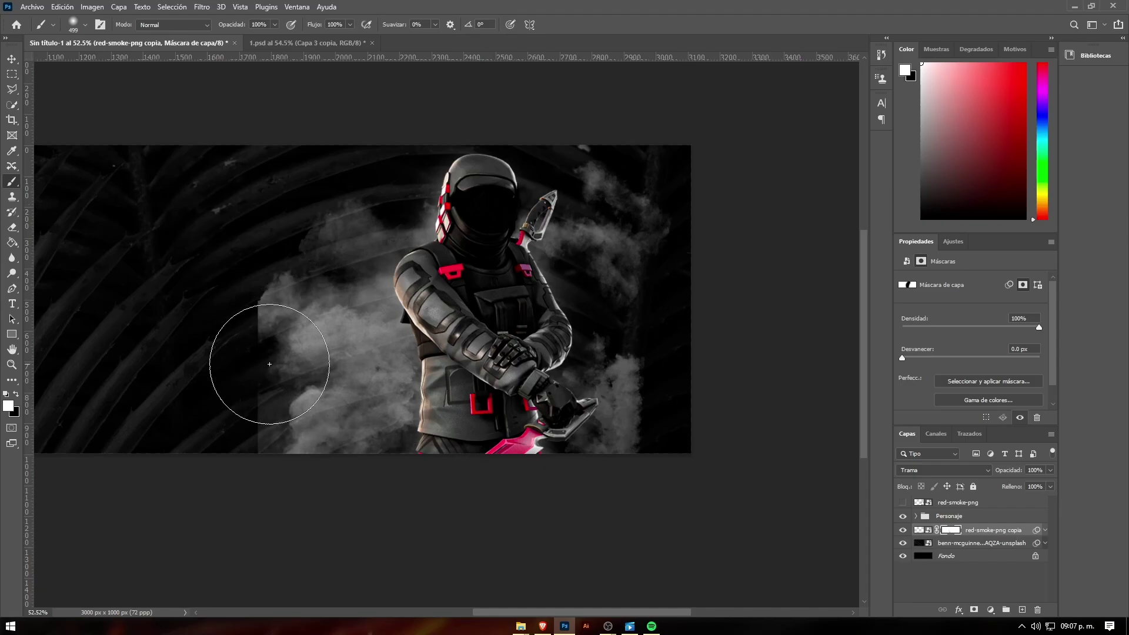
- Paint black on the mask to fade the left-side smoke up toward the right
key("x")
scroll(282, 265, "up", 2)
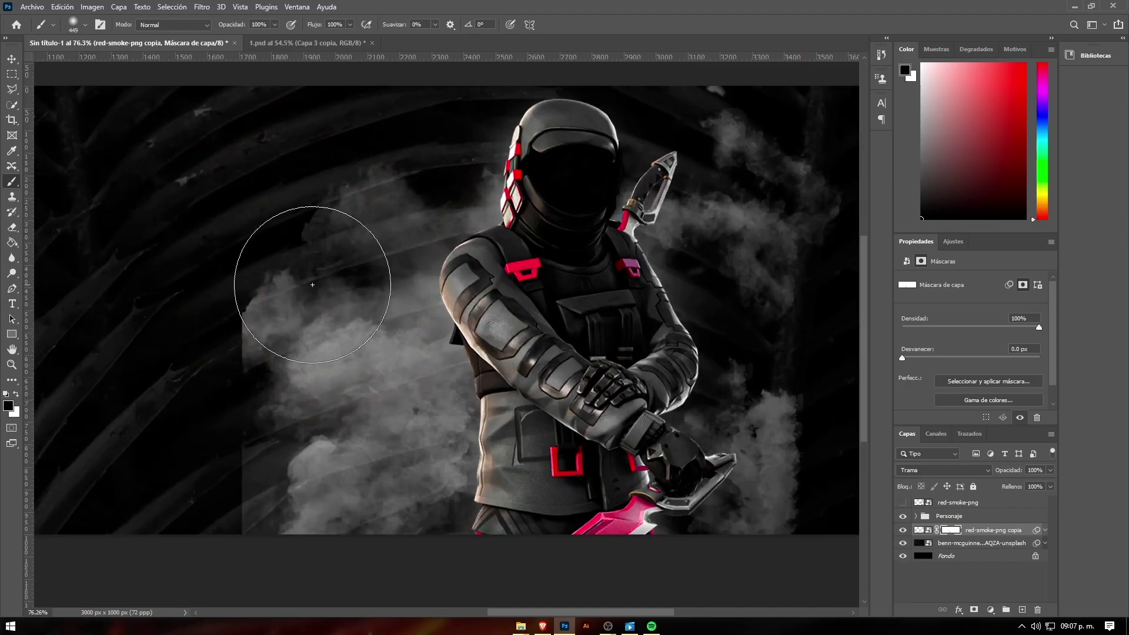
scroll(253, 262, "up", 1)
scroll(247, 261, "down", 1)
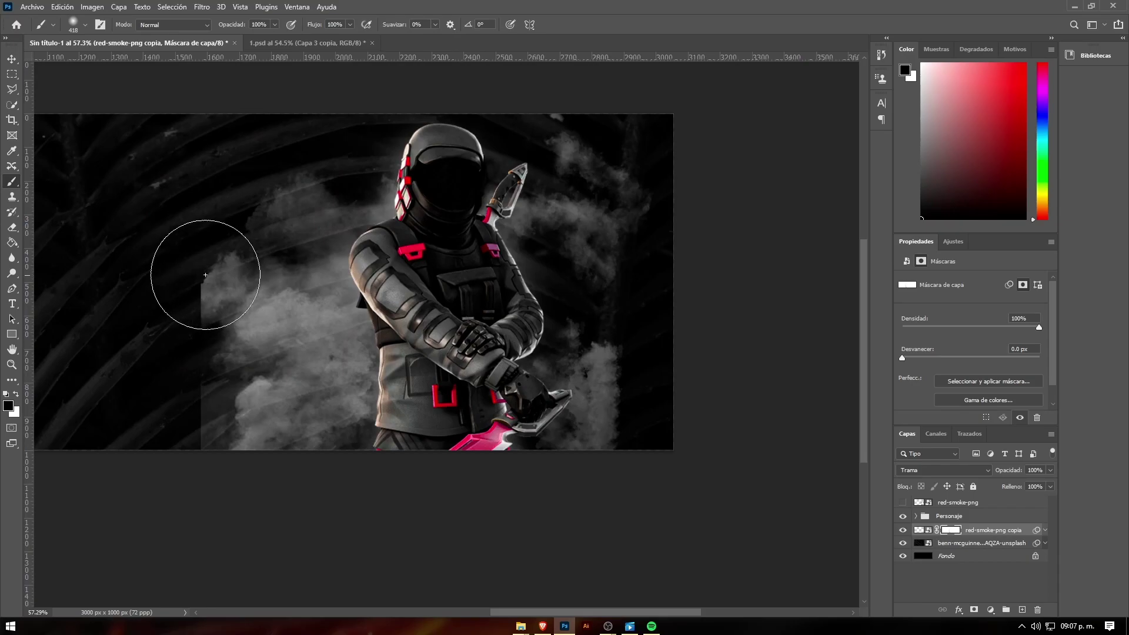
left_click_drag(213, 214, 214, 221)
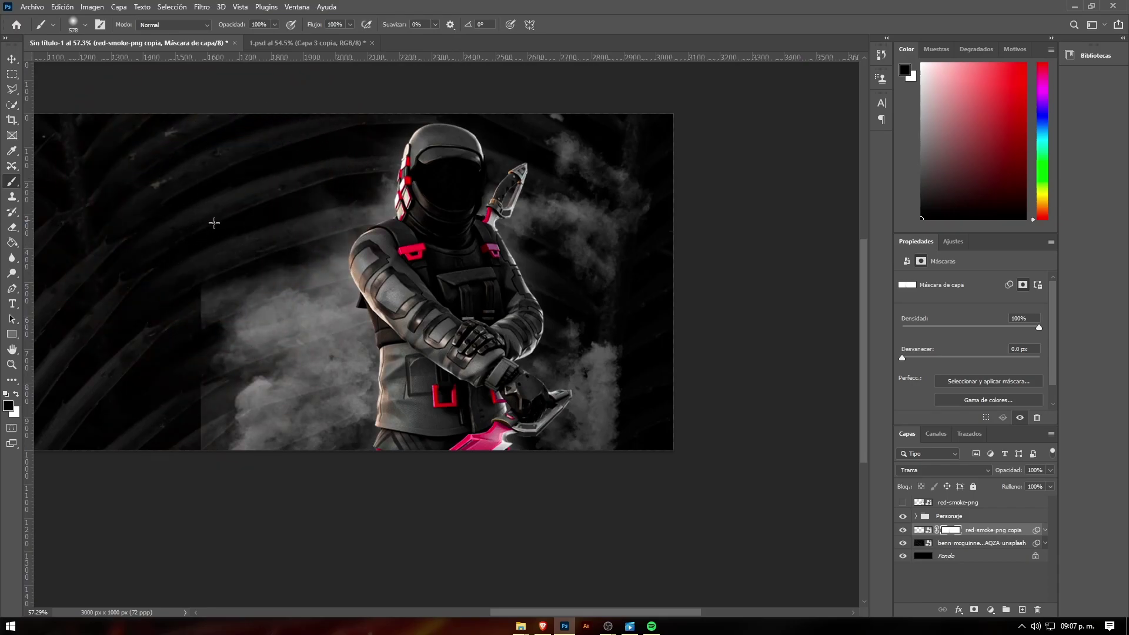
left_click_drag(181, 281, 171, 487)
mouse_move(209, 439)
left_mouse_down()
mouse_move(652, 126)
mouse_move(565, 169)
left_mouse_up()
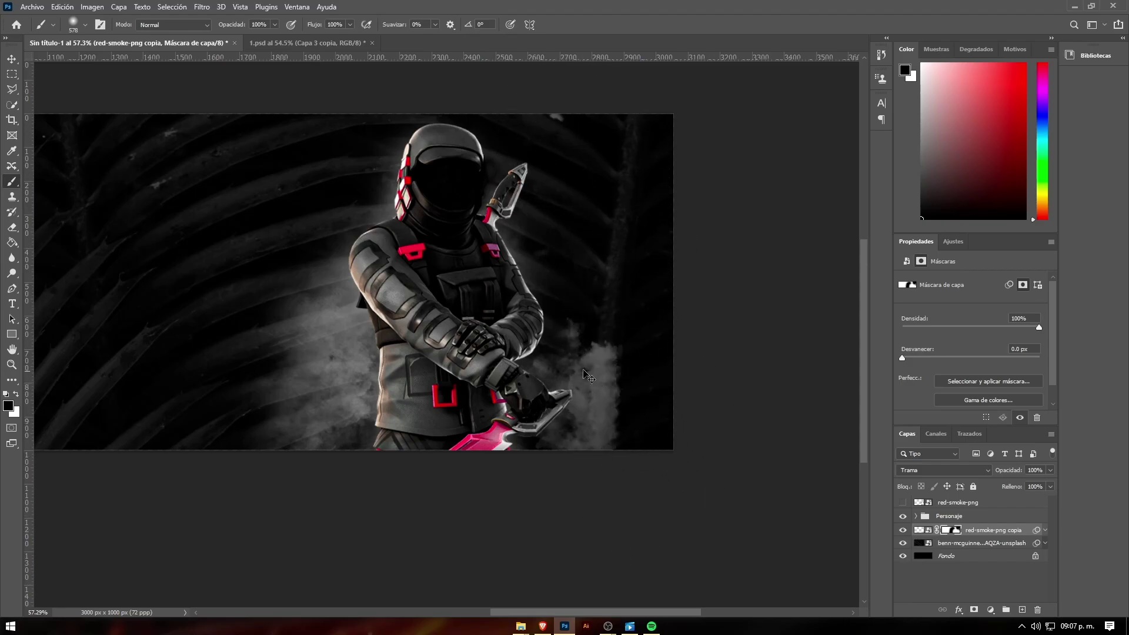
- Refine the mask at the lower left and right of the figure, alternating white and black
key("x")
mouse_move(265, 283)
left_mouse_down()
mouse_move(255, 381)
mouse_move(301, 309)
mouse_move(276, 353)
left_mouse_up()
key("x")
key("x")
key("x")
left_click_drag(144, 297, 171, 327)
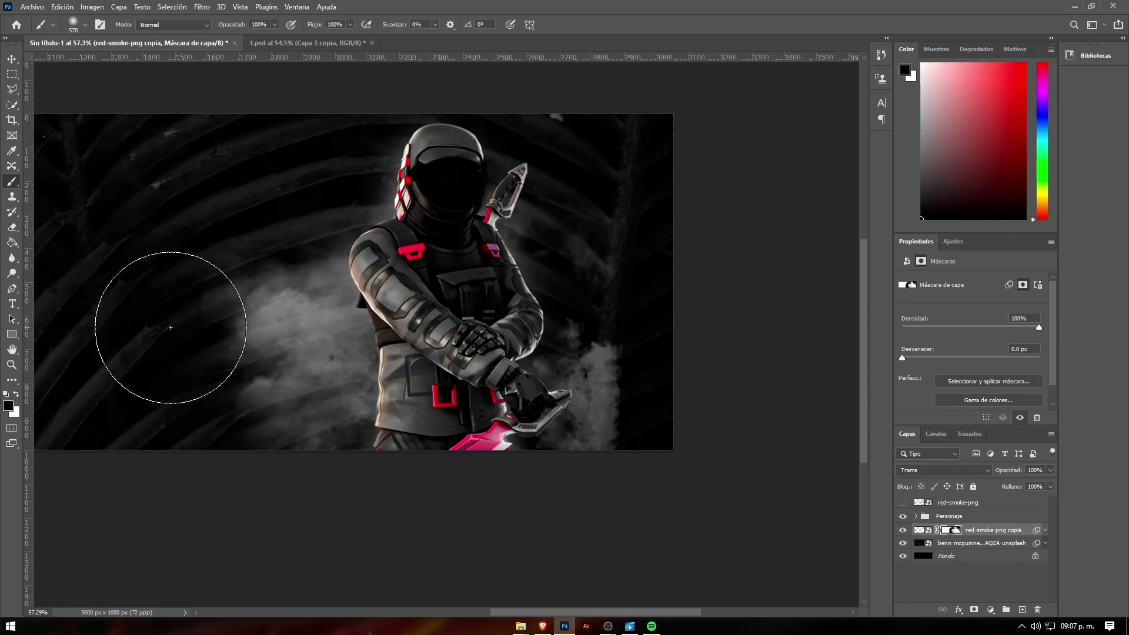
left_click_drag(194, 244, 263, 291)
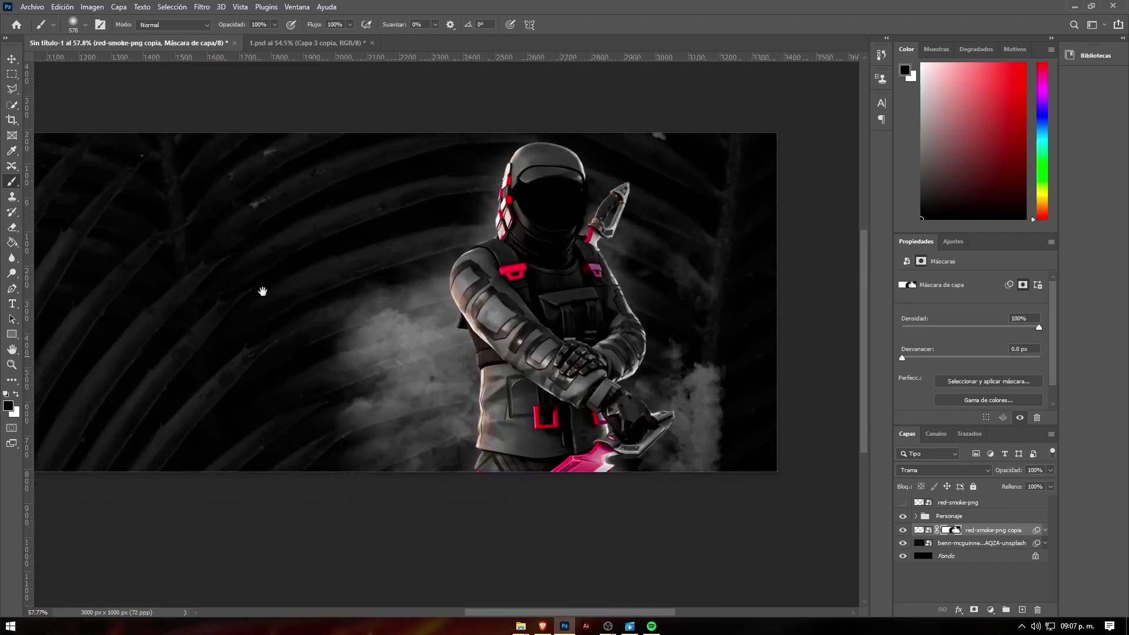
mouse_move(665, 322)
left_mouse_down()
mouse_move(681, 358)
mouse_move(647, 219)
left_mouse_up()
key("x")
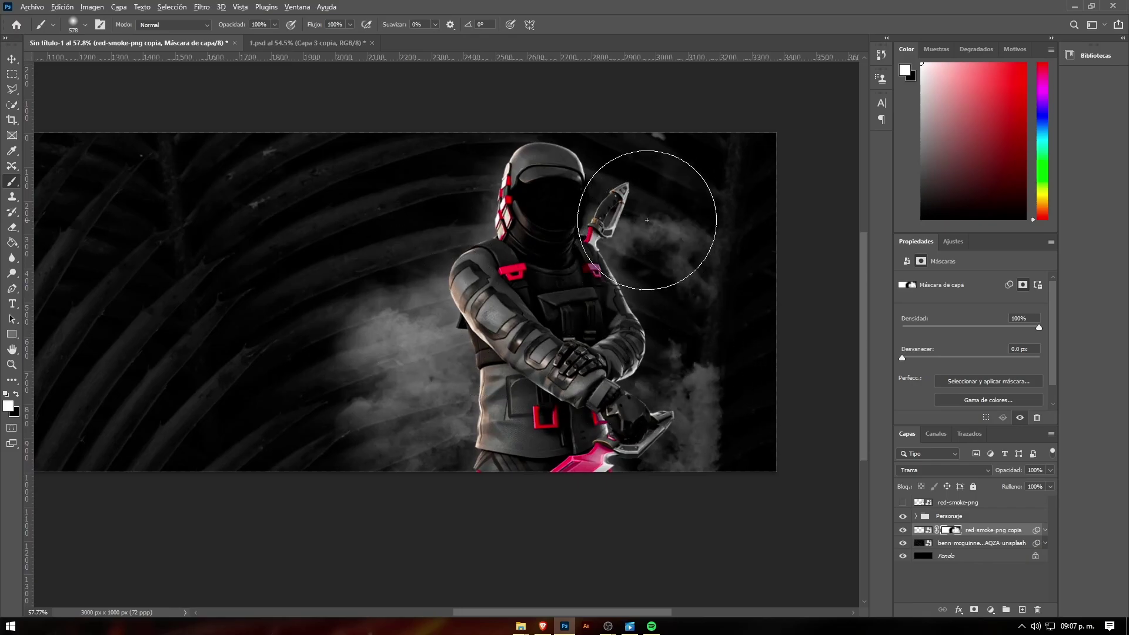
- Return to the Move tool and adjust the view of the banner
key("v")
scroll(518, 296, "down", 2)
scroll(518, 295, "up", 2)
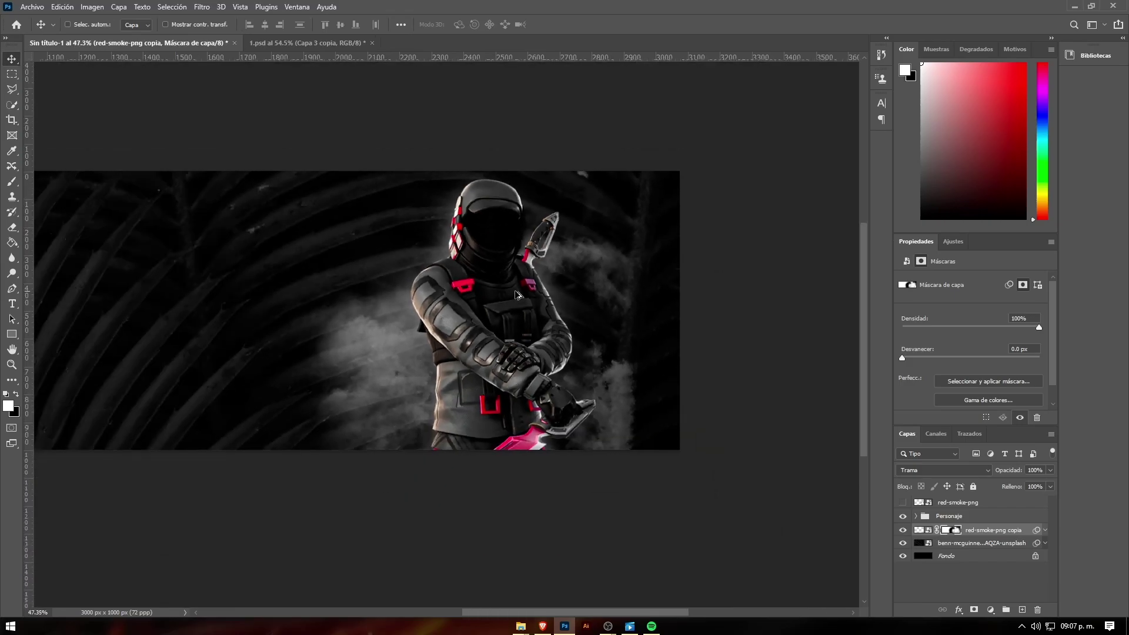
scroll(764, 470, "up", 1)
scroll(588, 400, "up", 1)
scroll(503, 376, "up", 1)
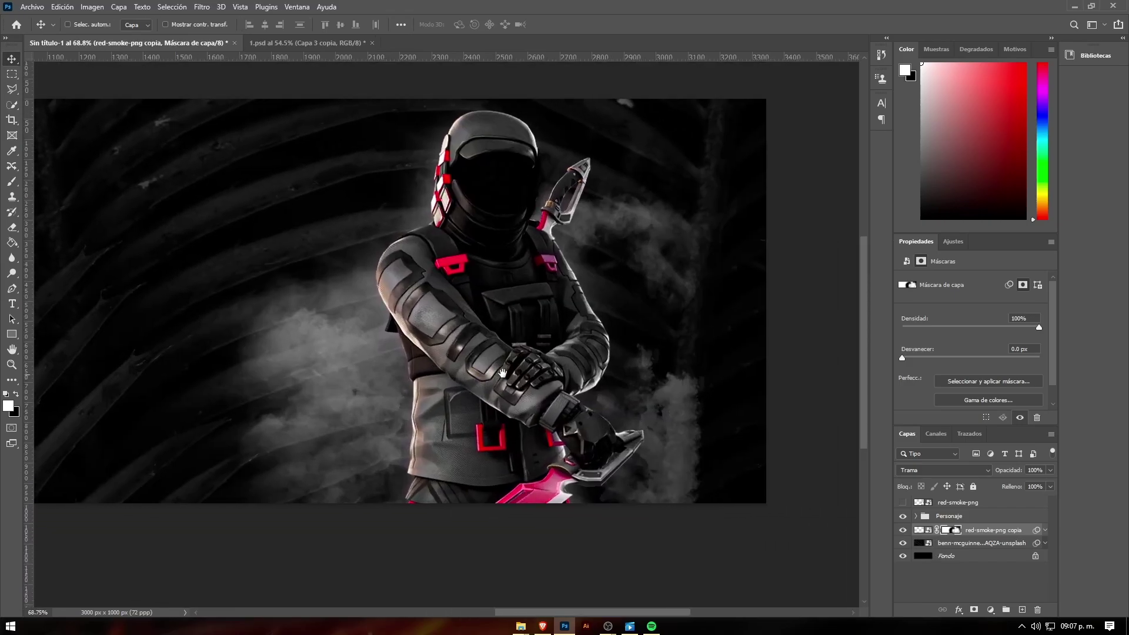
scroll(503, 376, "down", 3)
scroll(614, 377, "up", 1)
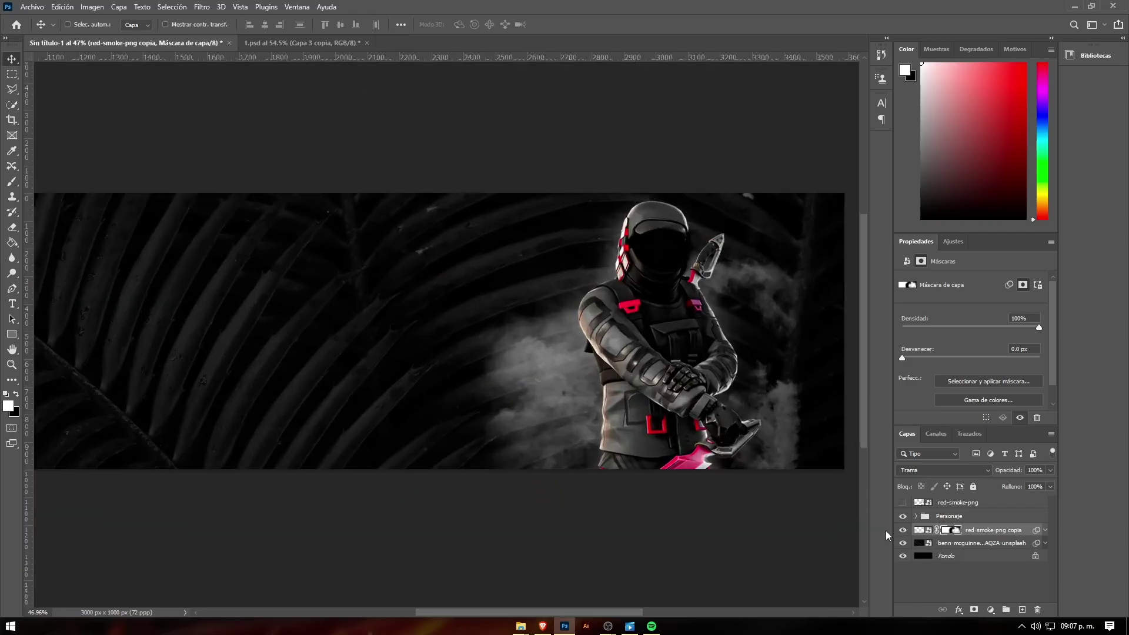
- Show red-smoke-png, move it below Personaje, shift it left behind the character, and add a mask
left_click(903, 503)
left_click(958, 503)
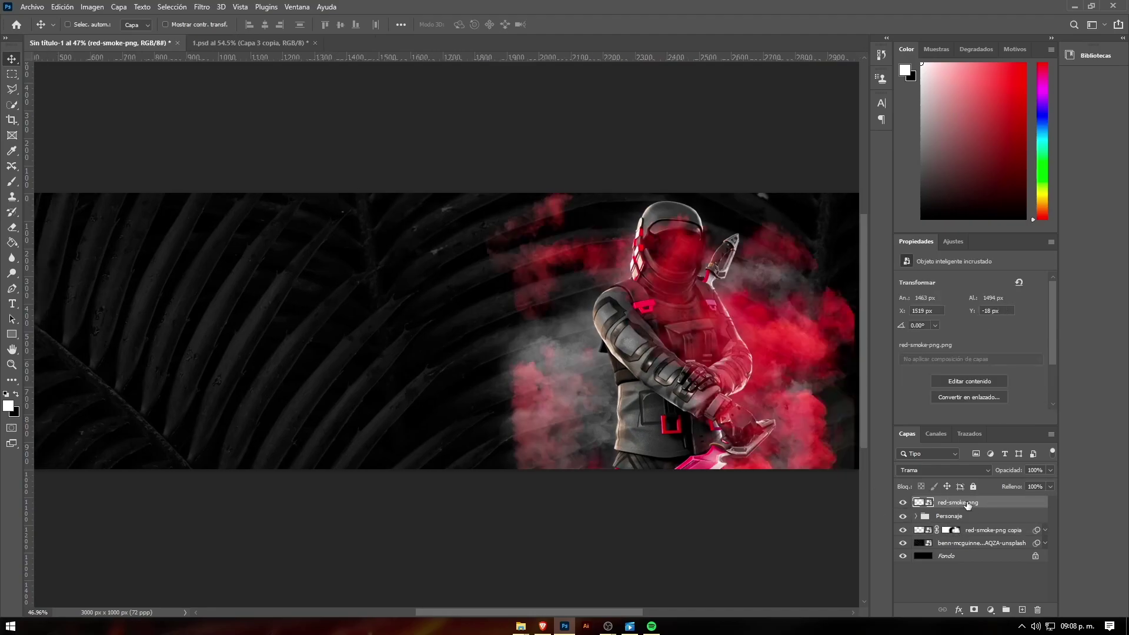
left_click(918, 469)
left_click(922, 420)
left_click_drag(958, 512, 956, 523)
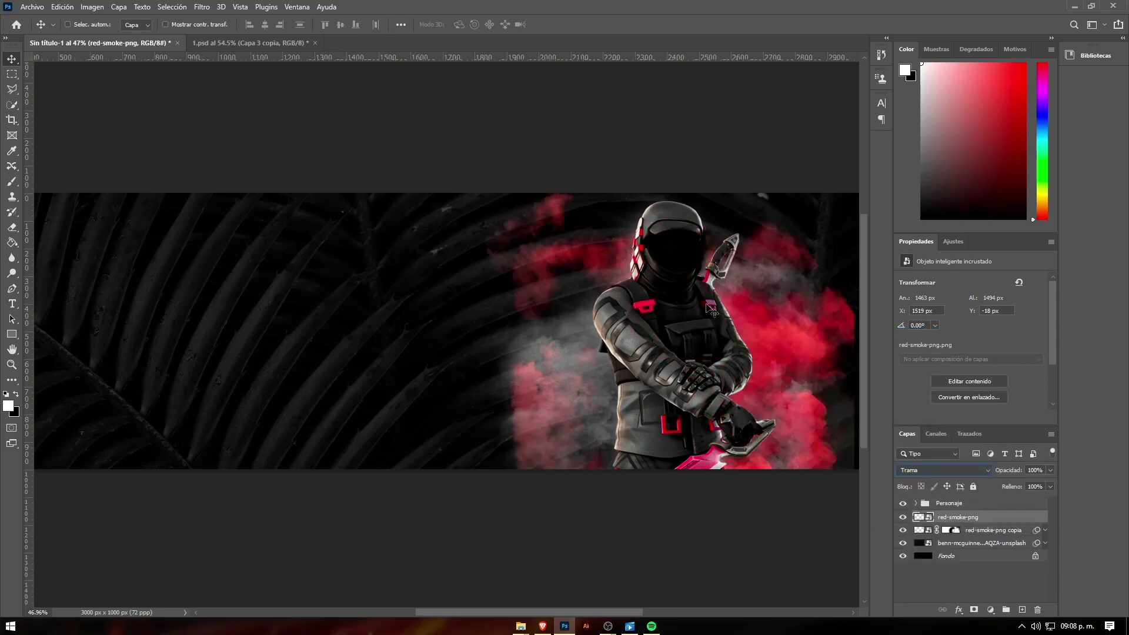
mouse_move(721, 309)
left_mouse_down()
mouse_move(549, 309)
mouse_move(622, 366)
mouse_move(598, 316)
left_mouse_up()
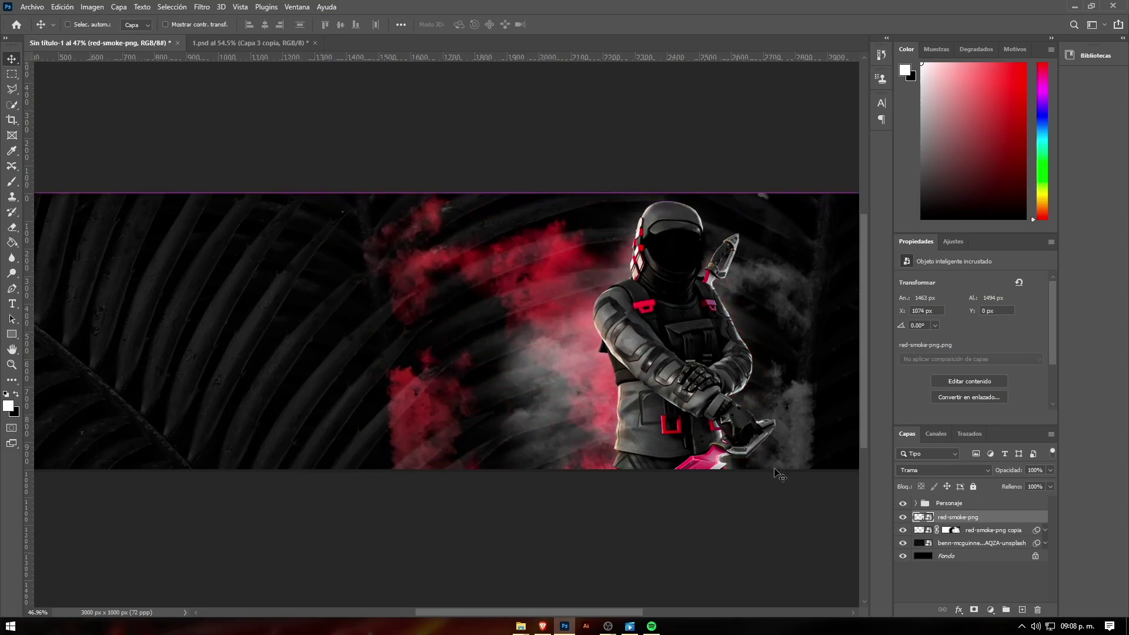
left_click(975, 610)
- Paint black on the red smoke mask to hide smoke on the far left and near the character
key("b")
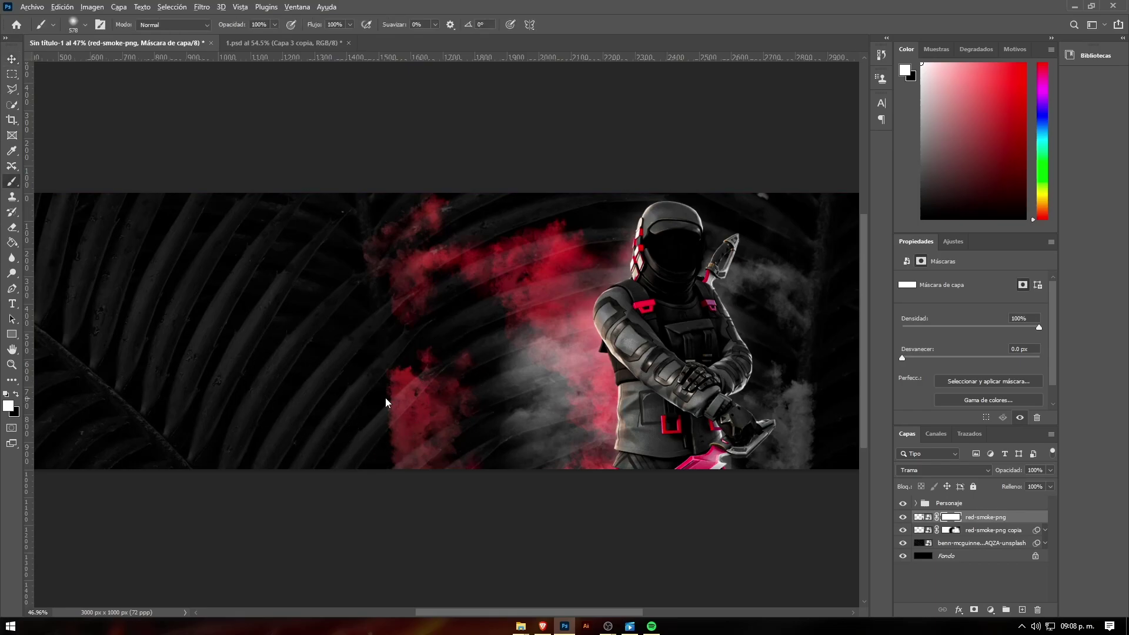
key("x")
mouse_move(441, 373)
left_mouse_down()
mouse_move(400, 412)
mouse_move(416, 453)
mouse_move(377, 214)
mouse_move(390, 265)
left_mouse_up()
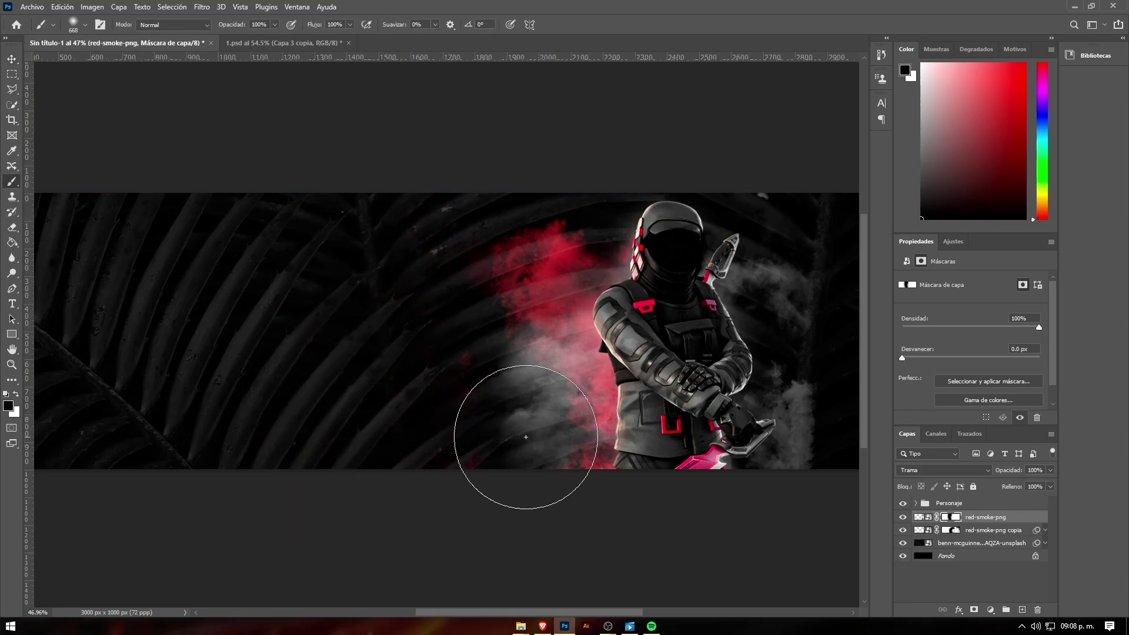
left_click_drag(524, 428, 543, 406)
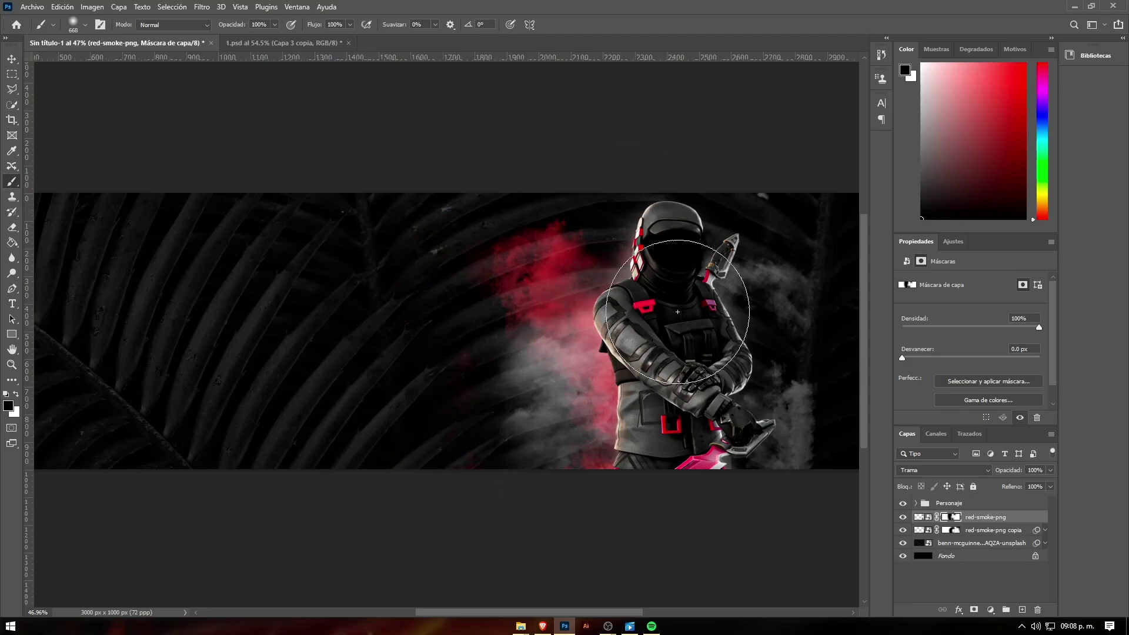
scroll(511, 400, "up", 2)
scroll(500, 353, "up", 2)
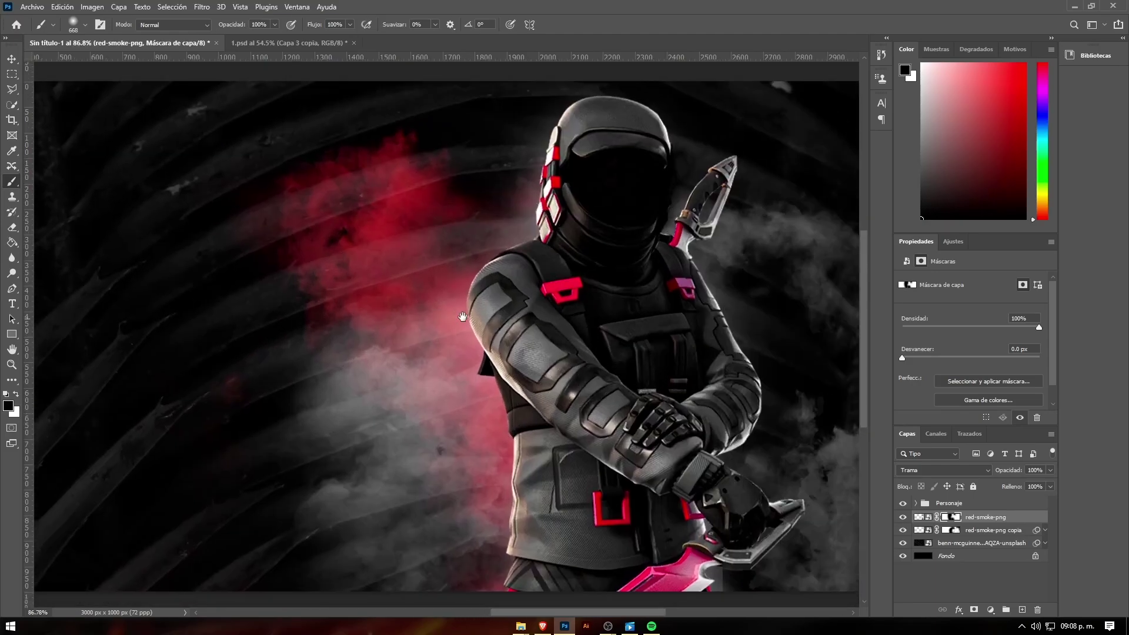
scroll(488, 317, "down", 3)
scroll(486, 305, "up", 1)
- Paint red smoke back in at the upper left, then hide part of it again
key("x")
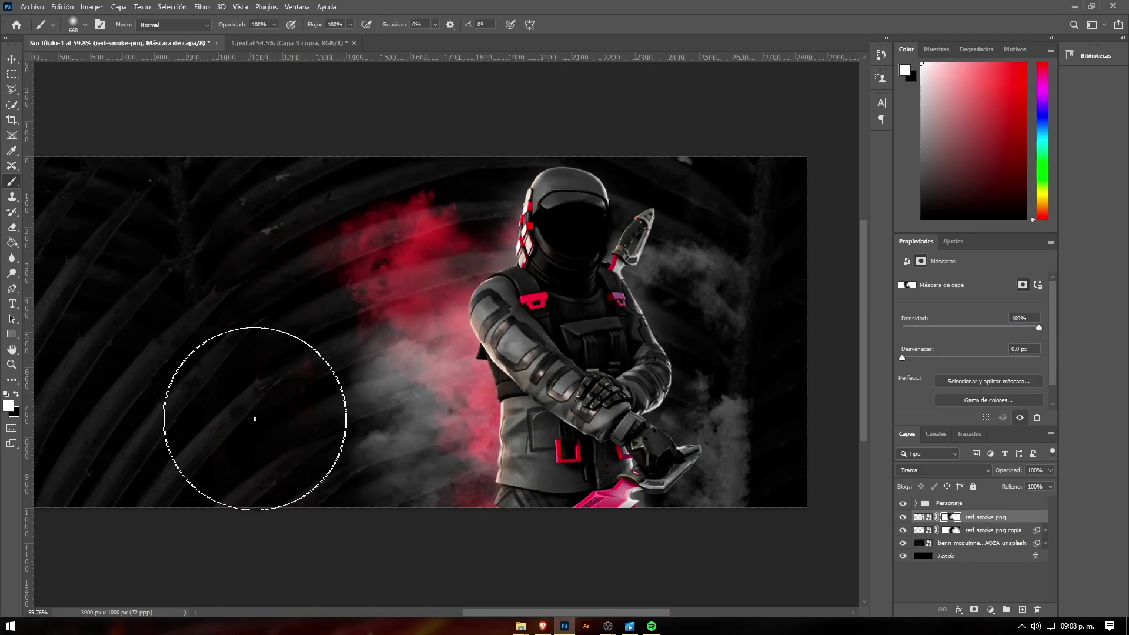
mouse_move(321, 338)
left_mouse_down()
mouse_move(323, 222)
mouse_move(215, 239)
mouse_move(257, 290)
left_mouse_up()
key("x")
left_click_drag(169, 220, 176, 302)
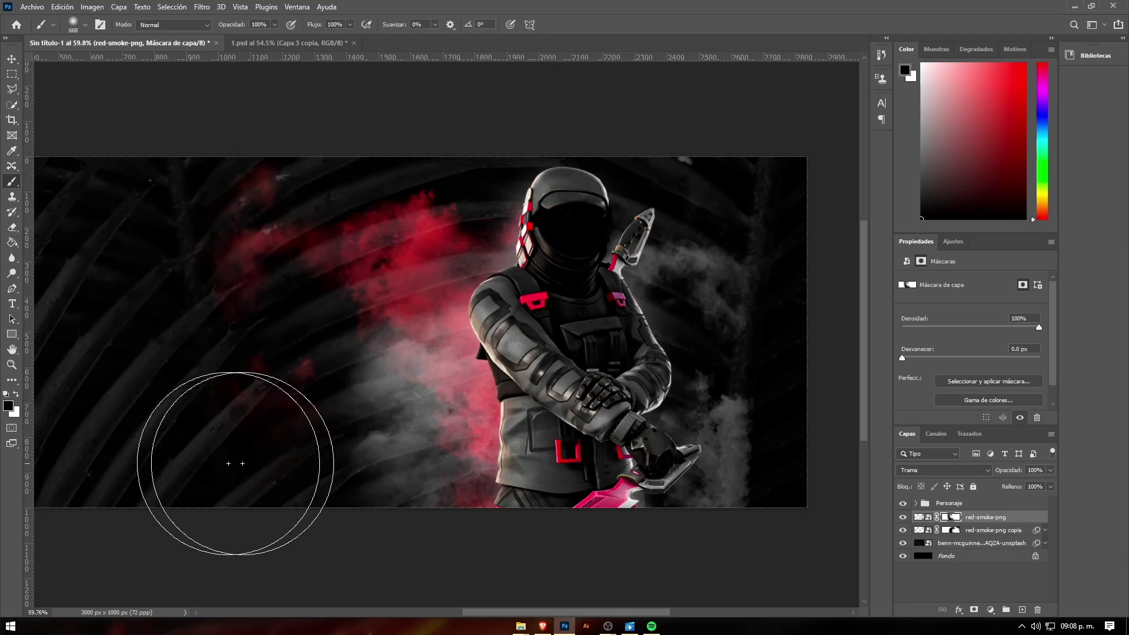
scroll(360, 355, "down", 2, "alt")
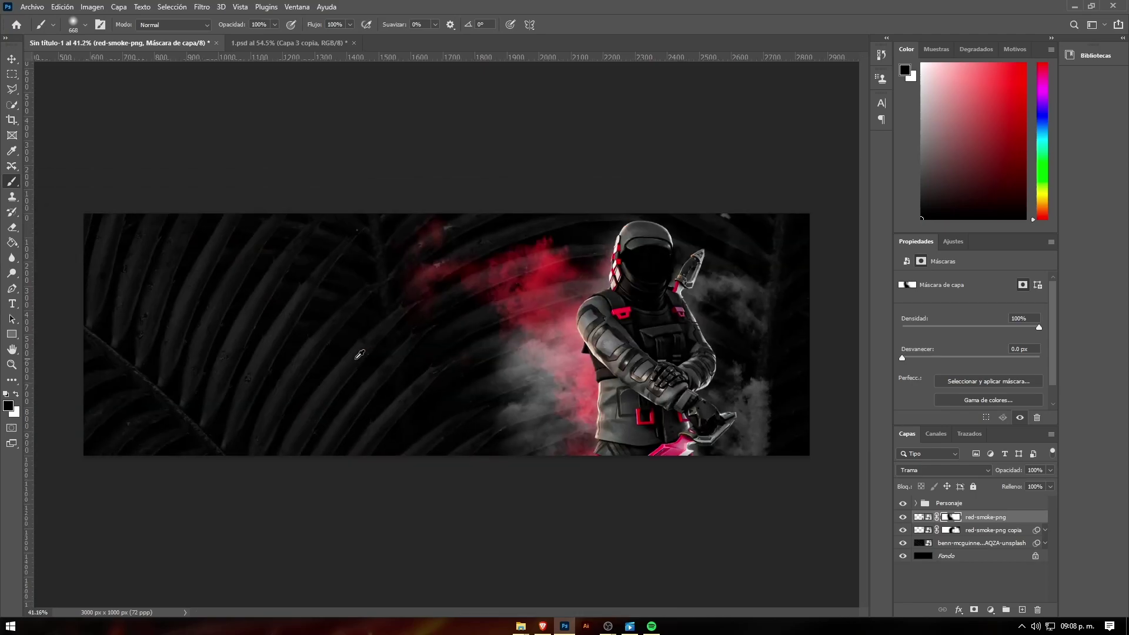
scroll(575, 360, "up", 4)
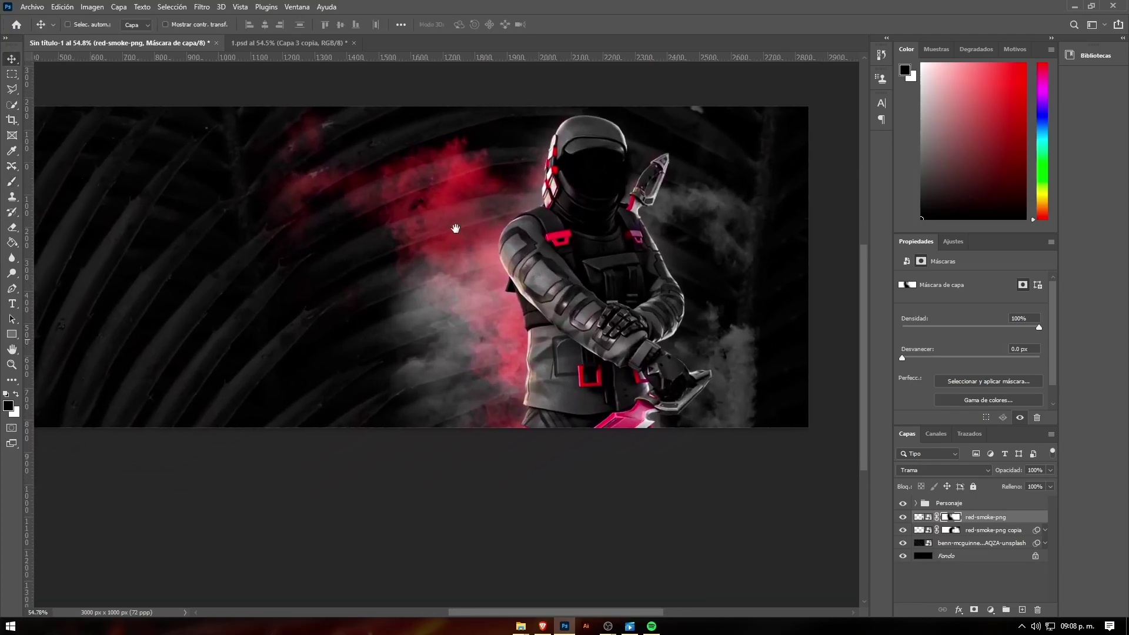
scroll(557, 229, "down", 1)
scroll(547, 253, "down", 2)
scroll(535, 282, "down", 1)
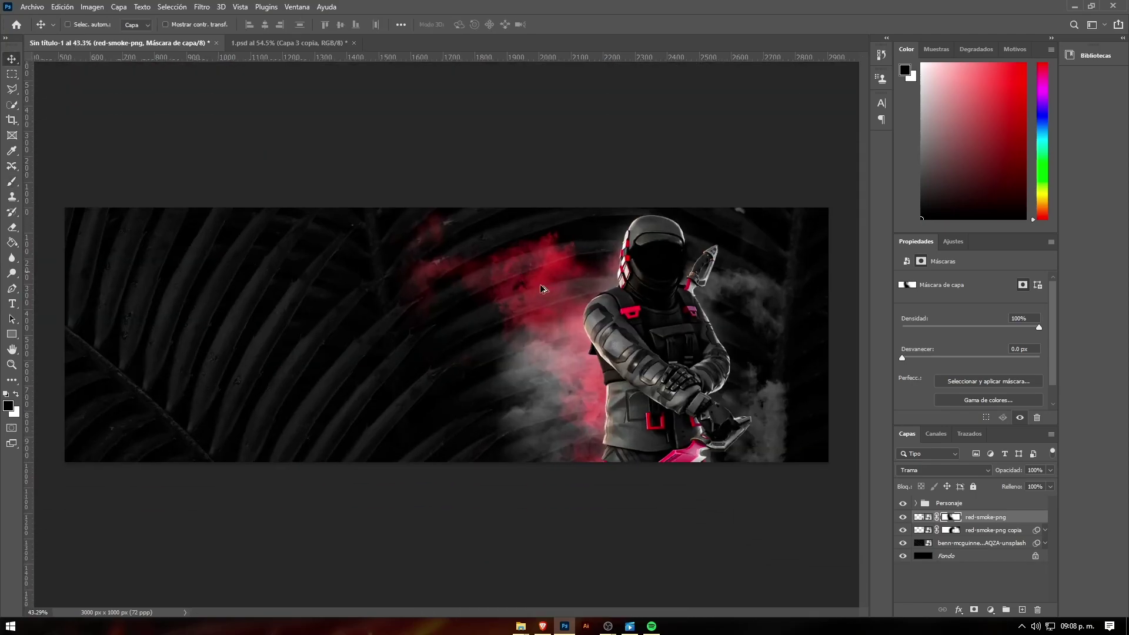
scroll(525, 311, "up", 2)
scroll(547, 320, "right", 3)
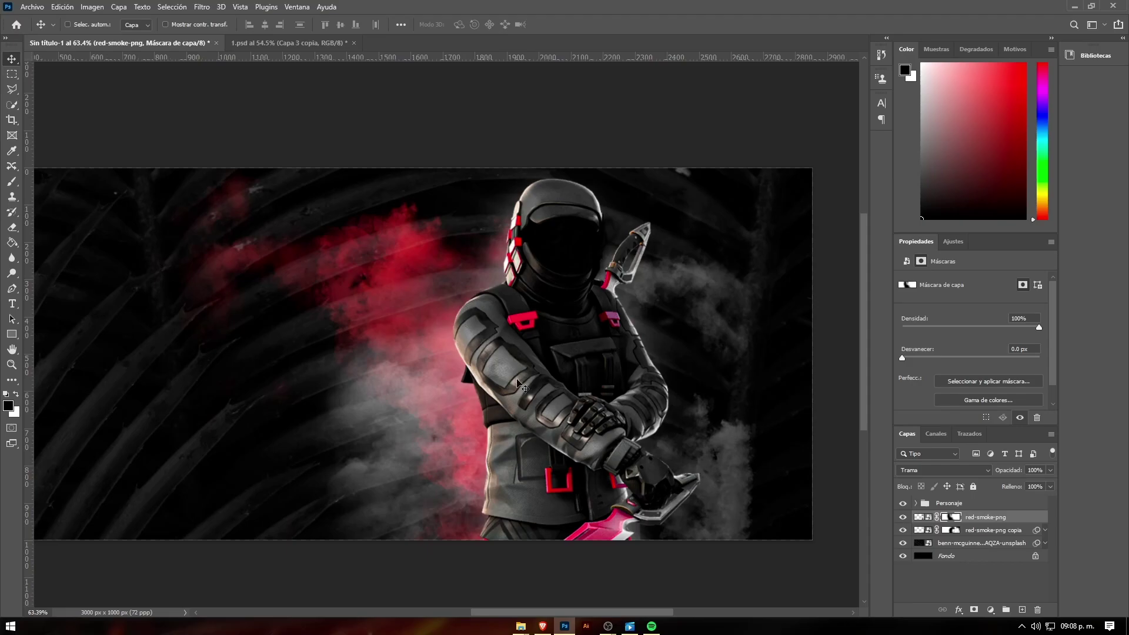
scroll(517, 376, "up", 1)
scroll(517, 353, "down", 1)
scroll(517, 329, "up", 1)
scroll(515, 300, "down", 1)
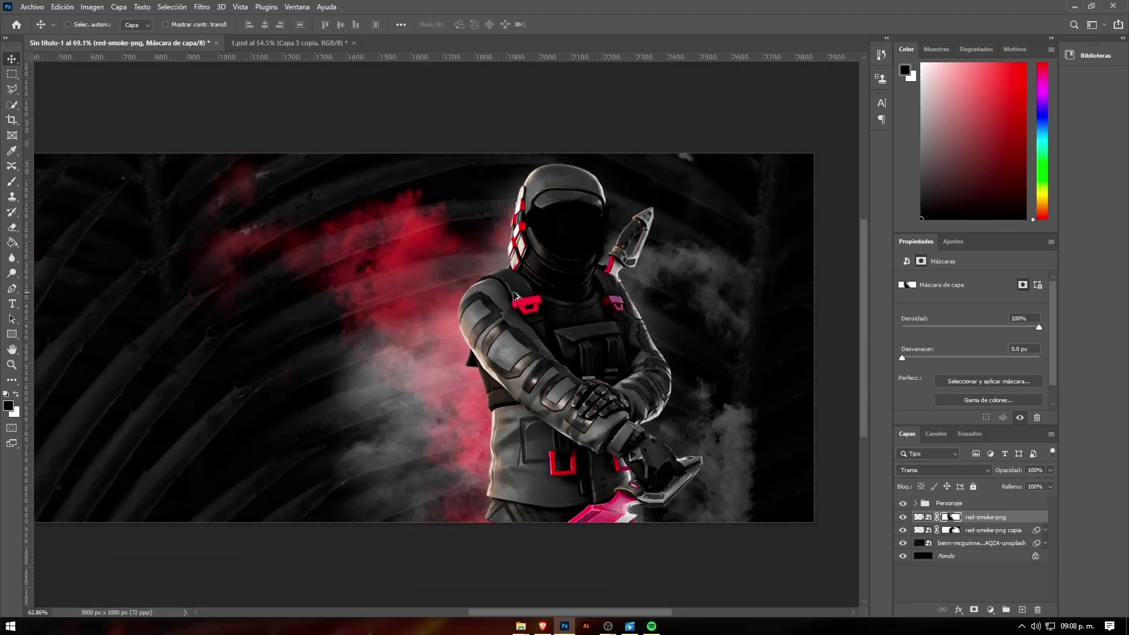
scroll(517, 294, "down", 1)
scroll(535, 288, "up", 1)
scroll(558, 277, "up", 1)
scroll(588, 268, "up", 1)
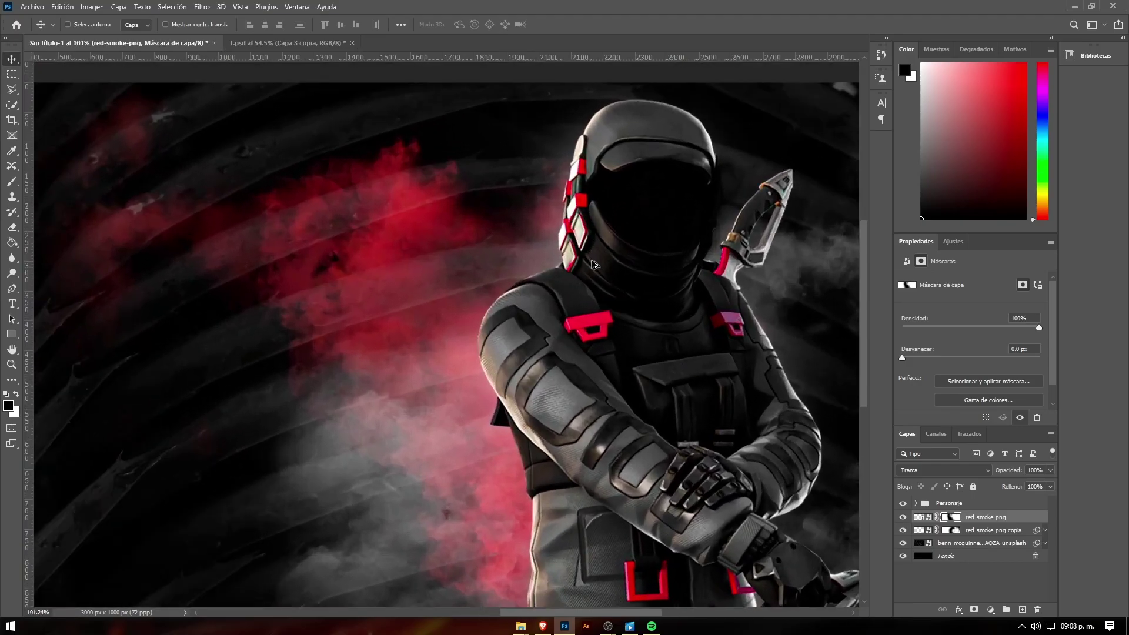
scroll(593, 264, "down", 1)
scroll(589, 294, "down", 2)
scroll(586, 312, "up", 1)
scroll(584, 323, "up", 1)
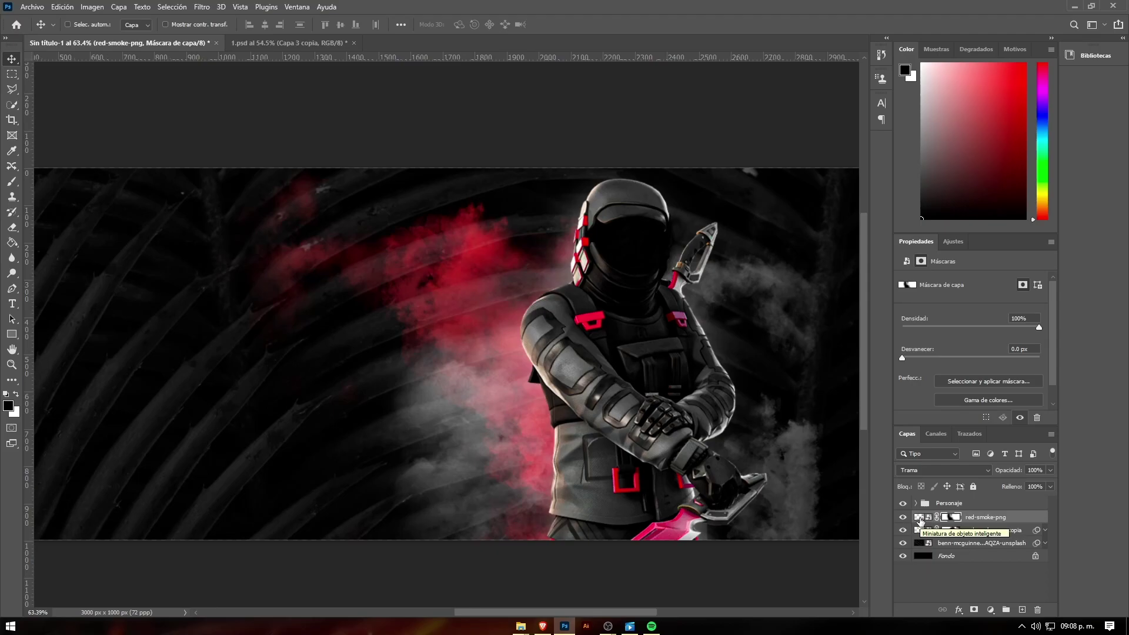
- Touch up the red smoke mask near the character with one more brush stroke
left_click(919, 518)
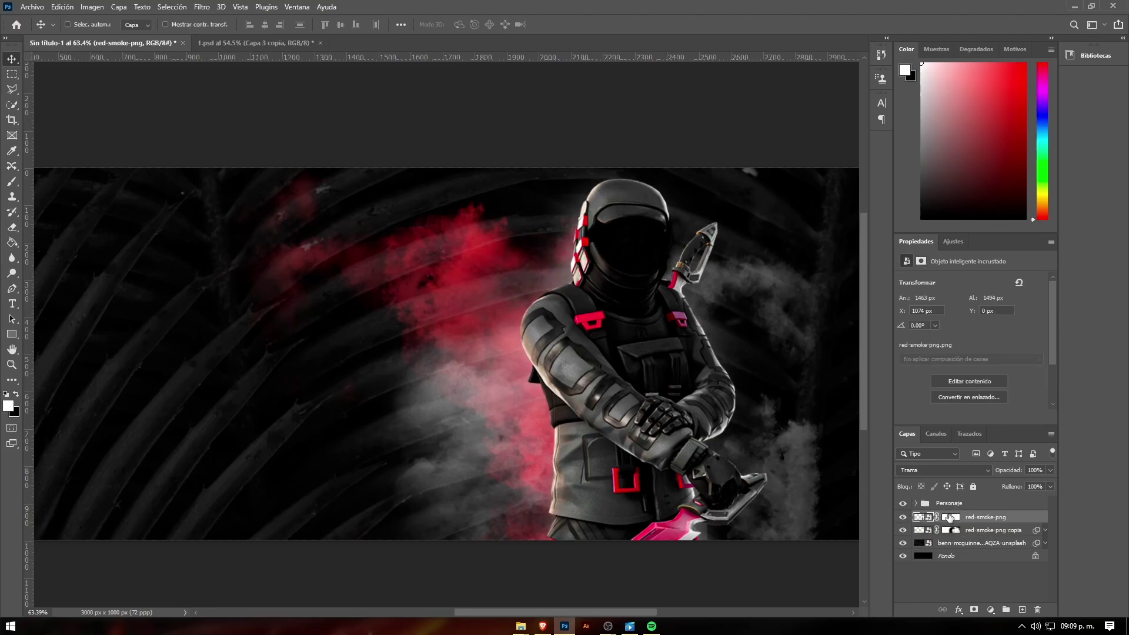
left_click(954, 519)
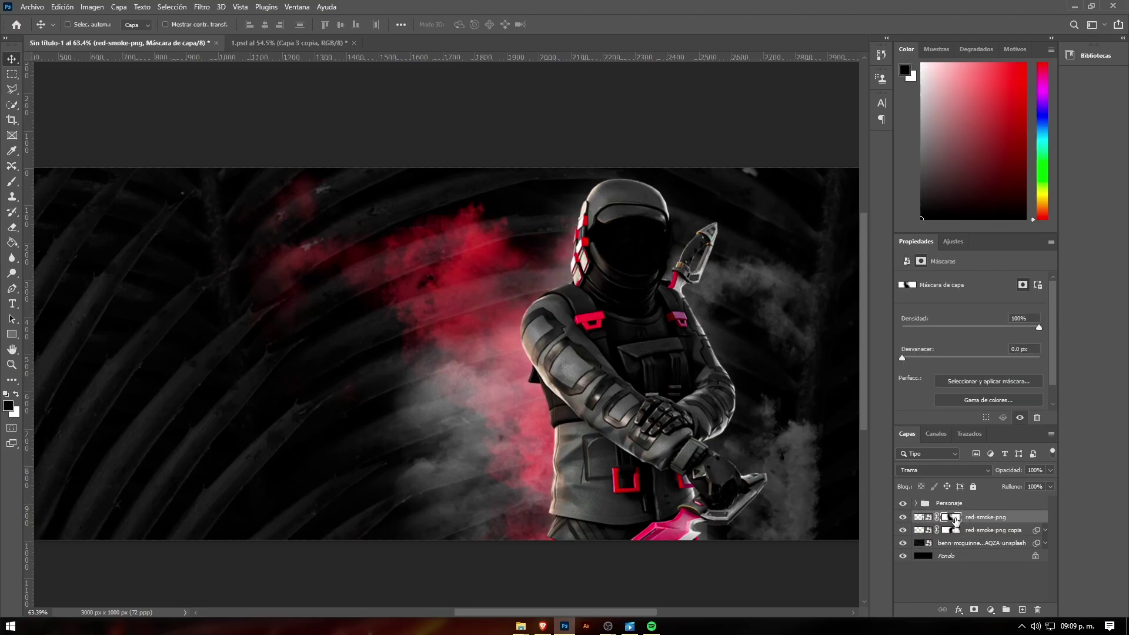
key("b")
mouse_move(365, 302)
left_mouse_down()
mouse_move(416, 305)
mouse_move(347, 282)
left_mouse_up()
key("x")
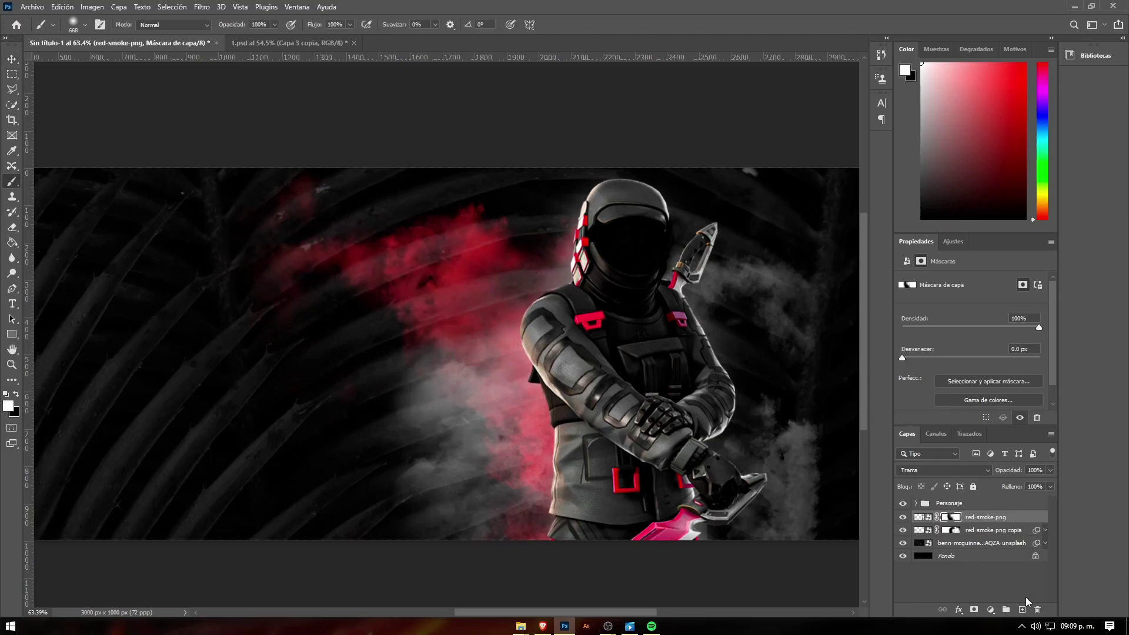
left_click(924, 519)
left_click_drag(551, 325, 478, 341)
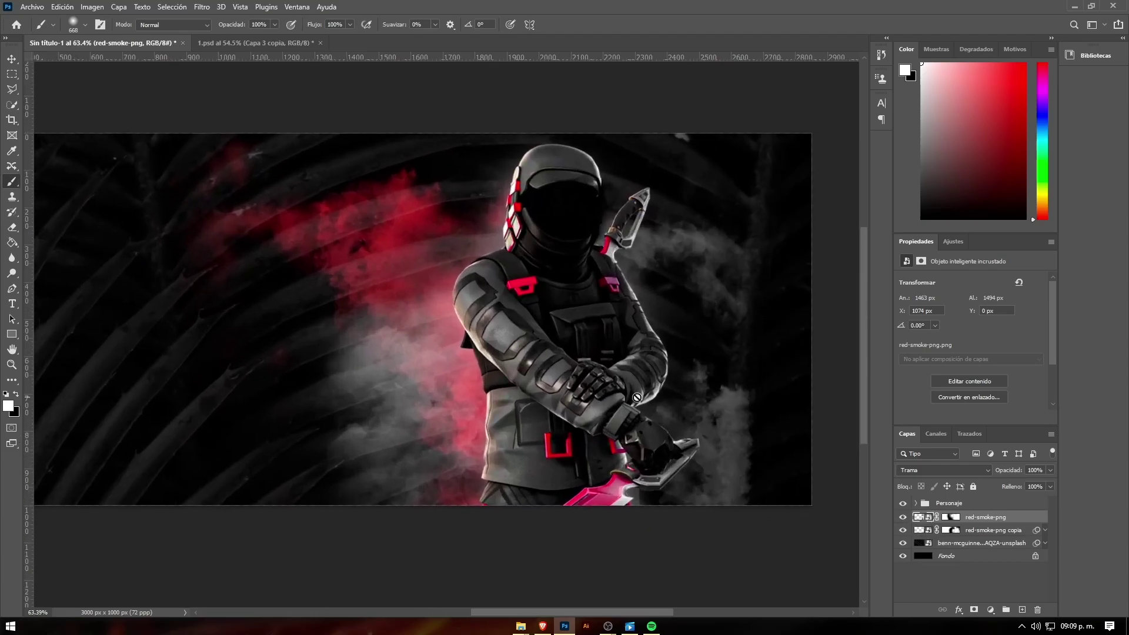
- Shift red-smoke-png toward pink with Hue −13 and Saturation +13
key("ctrl+u")
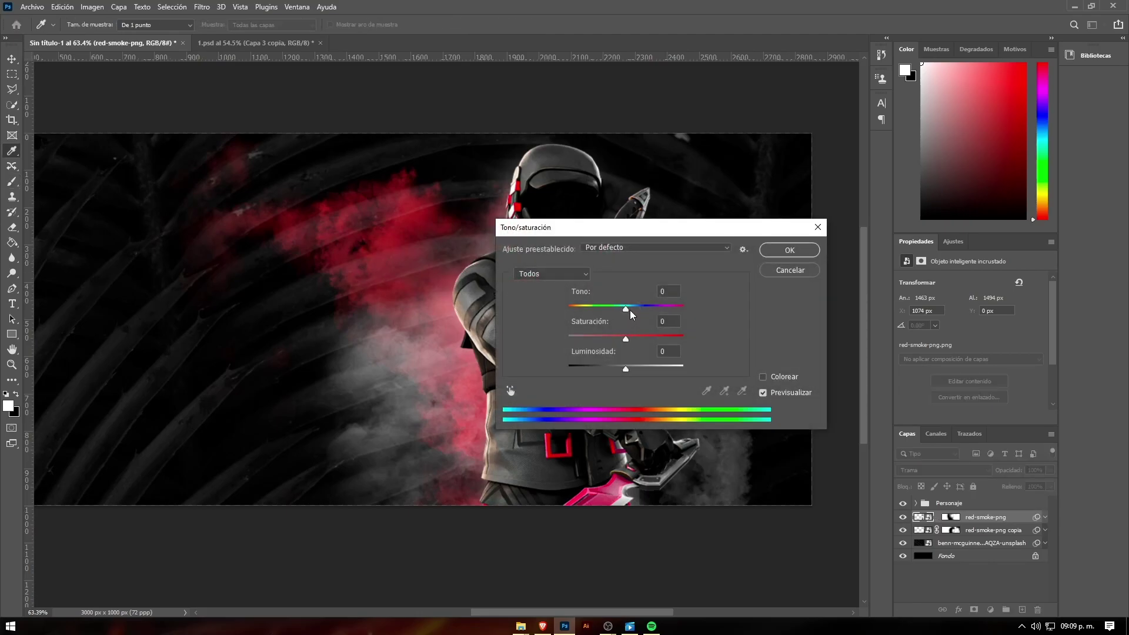
left_click_drag(629, 309, 612, 311)
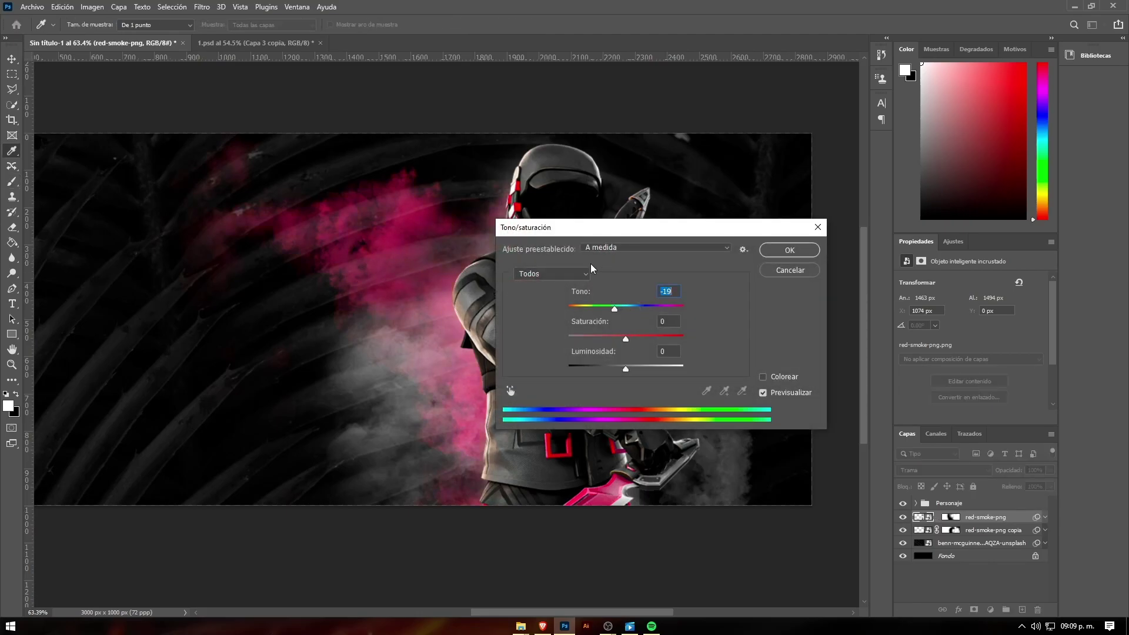
left_click_drag(584, 232, 664, 246)
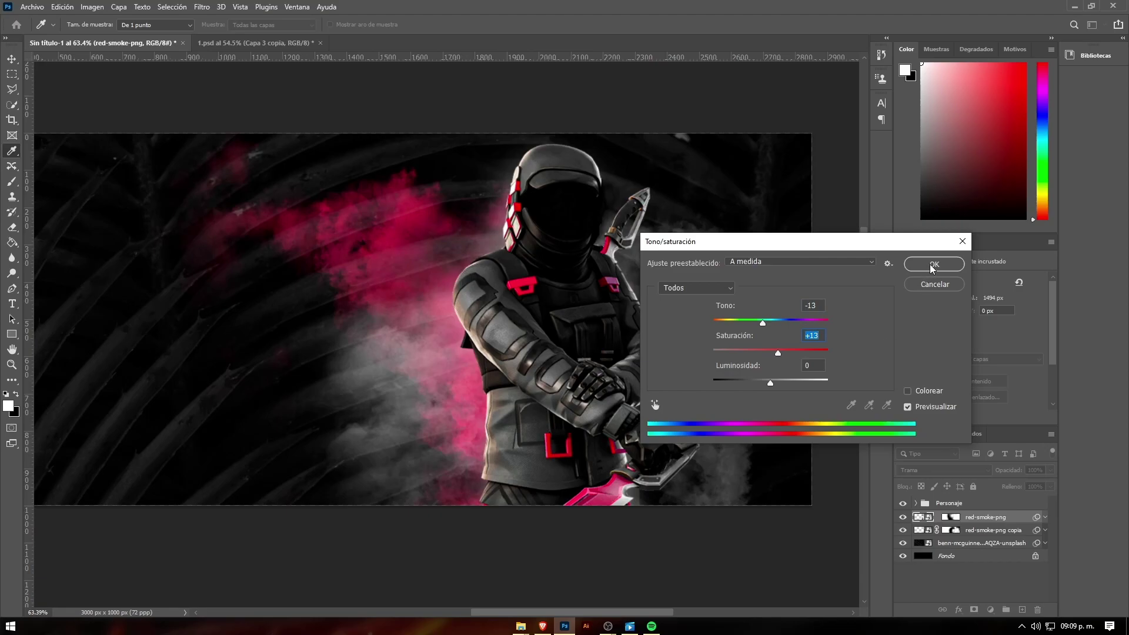
left_click_drag(539, 220, 535, 218)
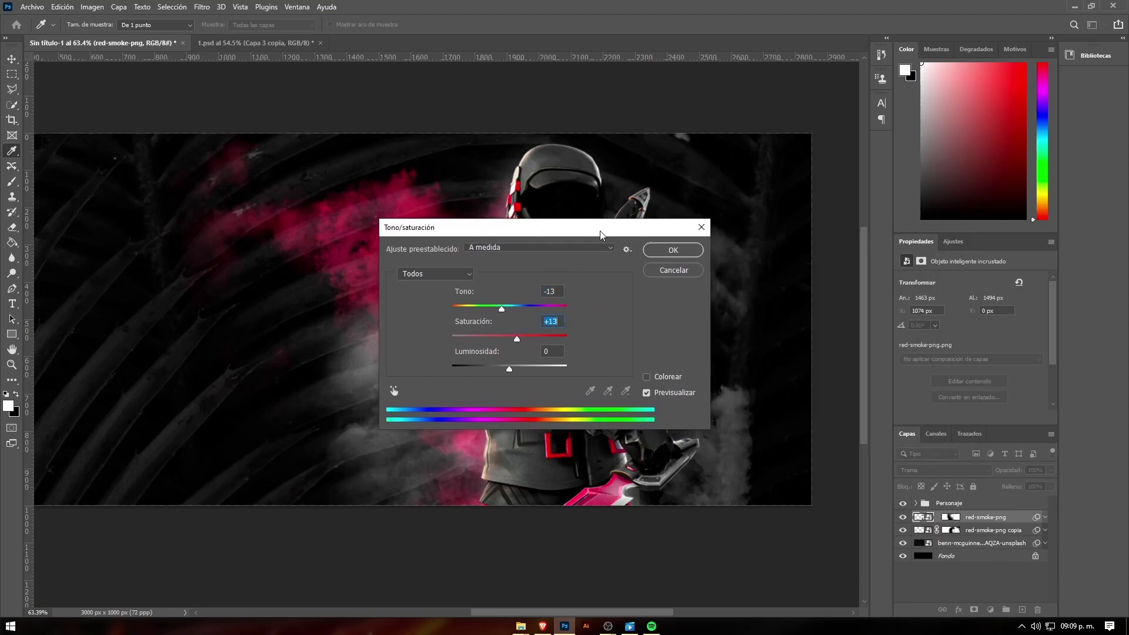
left_click_drag(600, 234, 745, 240)
left_click(791, 255)
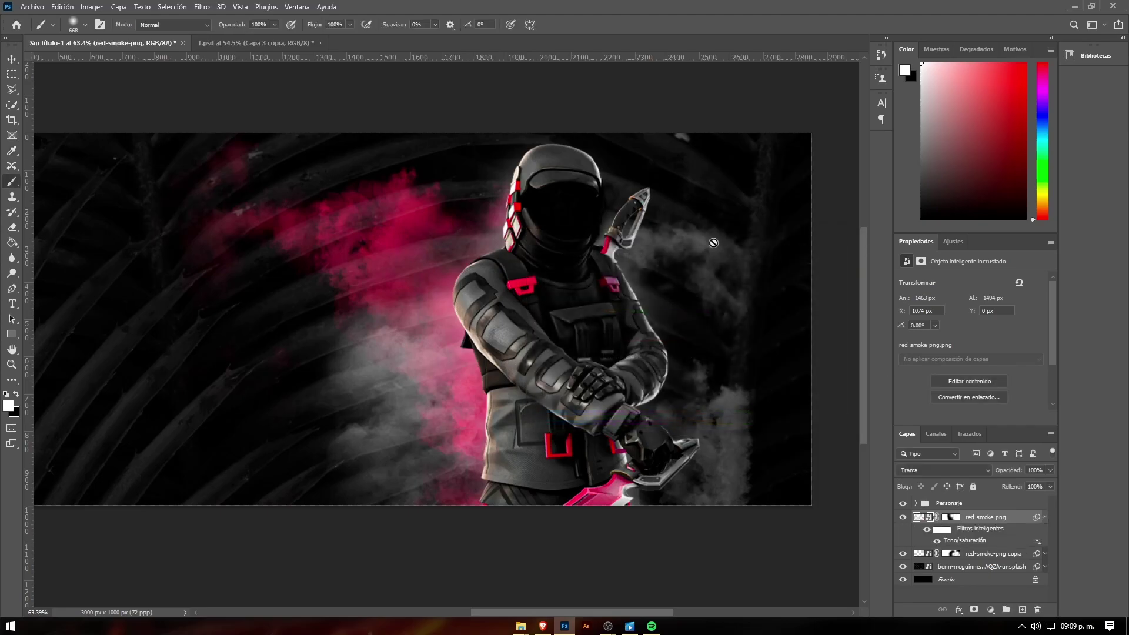
- Paint black on the red-smoke-png copia mask to hide smoke beside the character's lower left
scroll(541, 323, "down", 3)
scroll(500, 312, "up", 2)
scroll(459, 300, "down", 3)
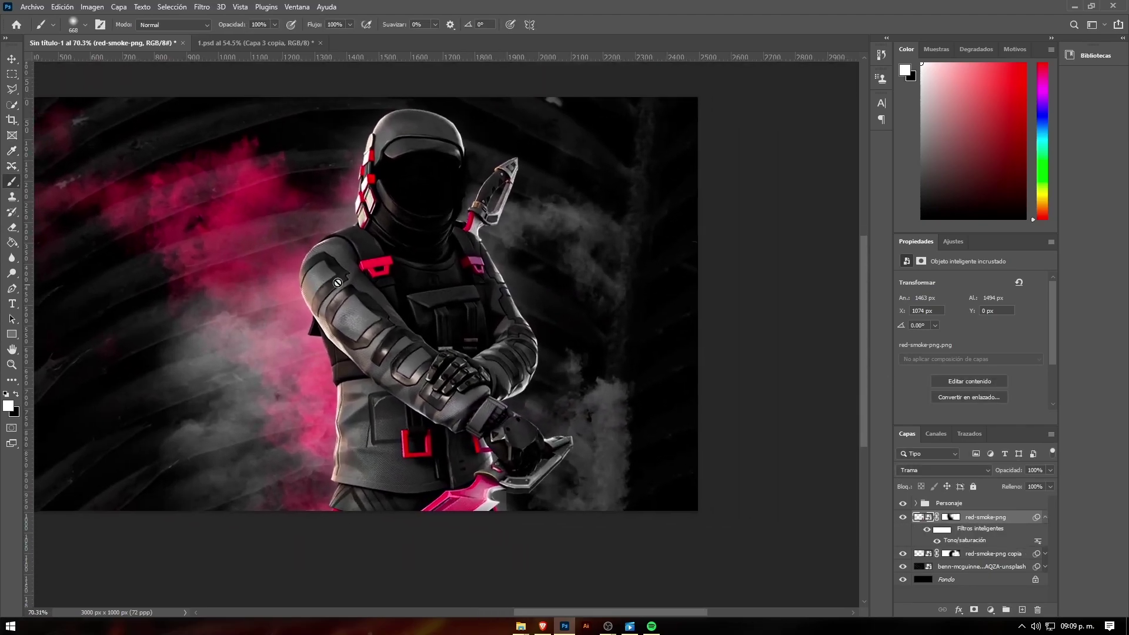
scroll(432, 295, "down", 2)
scroll(433, 295, "up", 2)
scroll(512, 327, "up", 2)
scroll(471, 329, "down", 4)
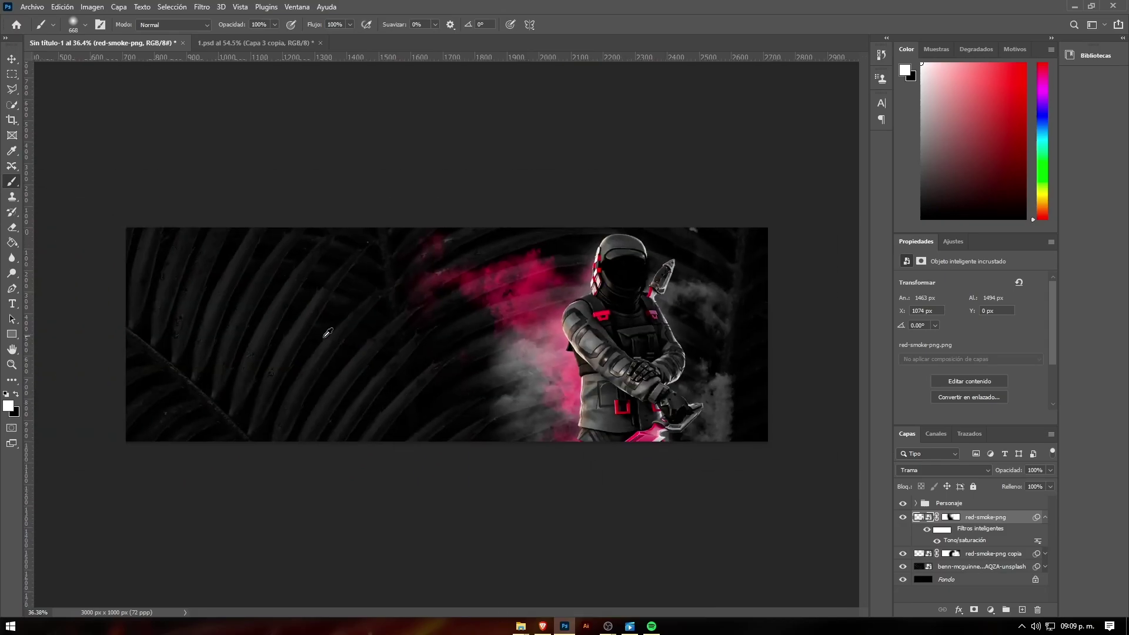
scroll(461, 346, "up", 1)
scroll(461, 346, "up", 2)
scroll(482, 365, "down", 3)
scroll(506, 382, "up", 2)
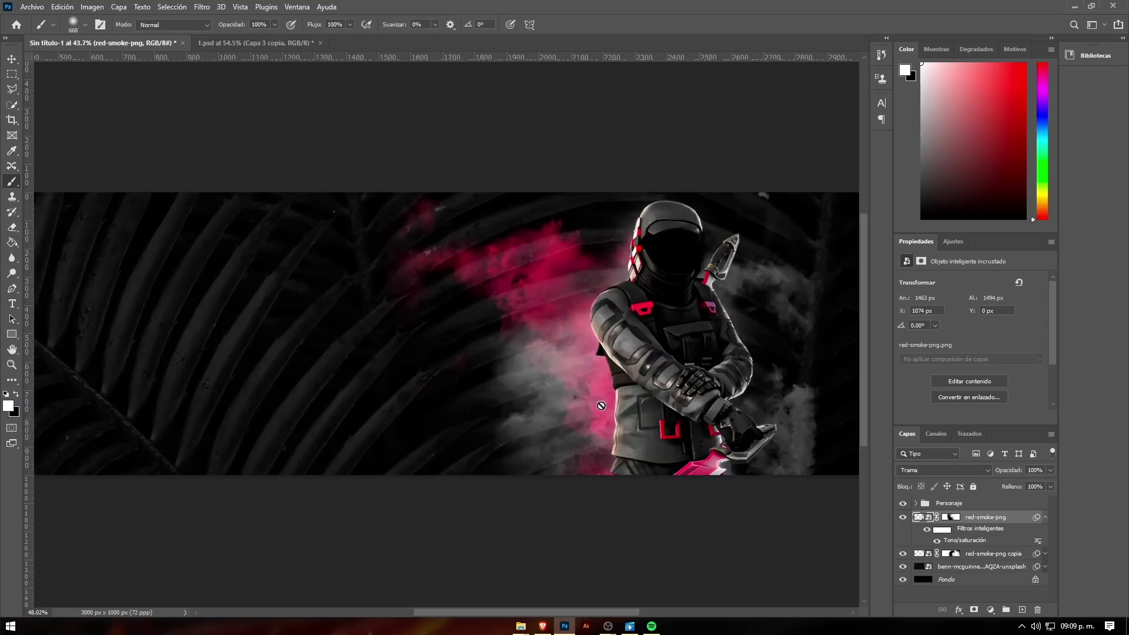
scroll(530, 406, "down", 1)
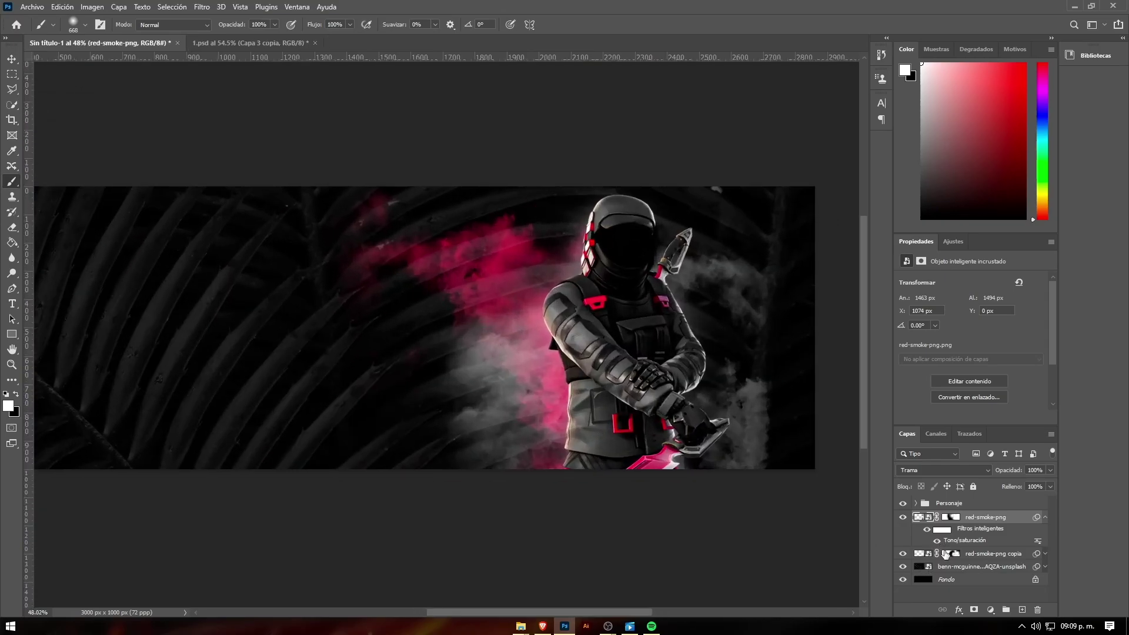
left_click(946, 554)
key("x")
mouse_move(461, 367)
left_mouse_down()
mouse_move(454, 381)
mouse_move(479, 392)
left_mouse_up()
key("bracketleft")
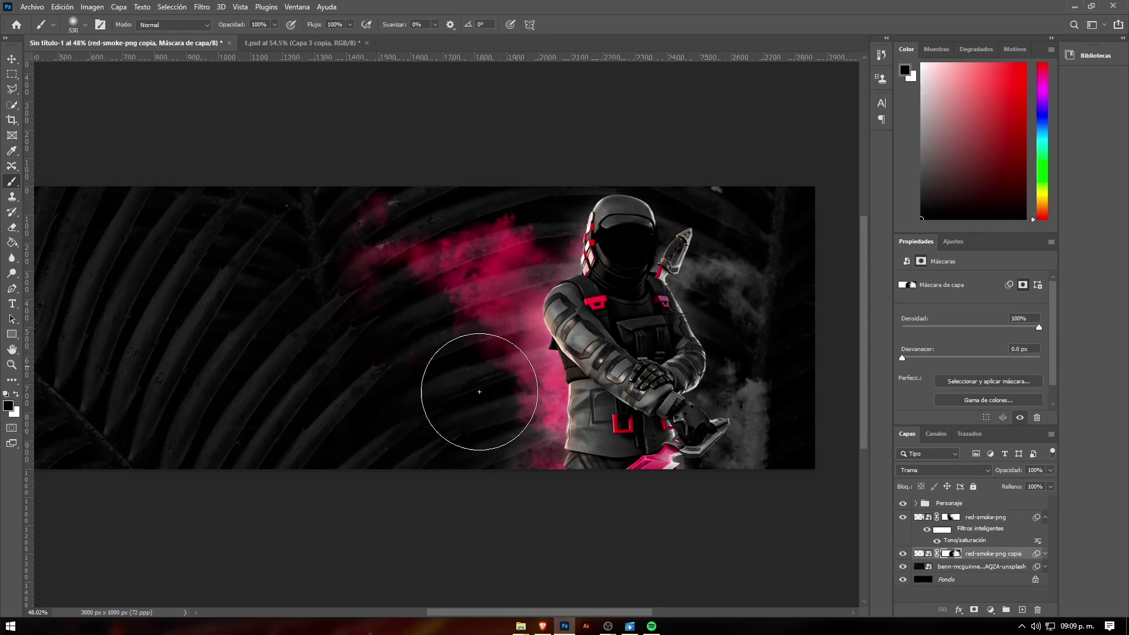
scroll(548, 366, "up", 2)
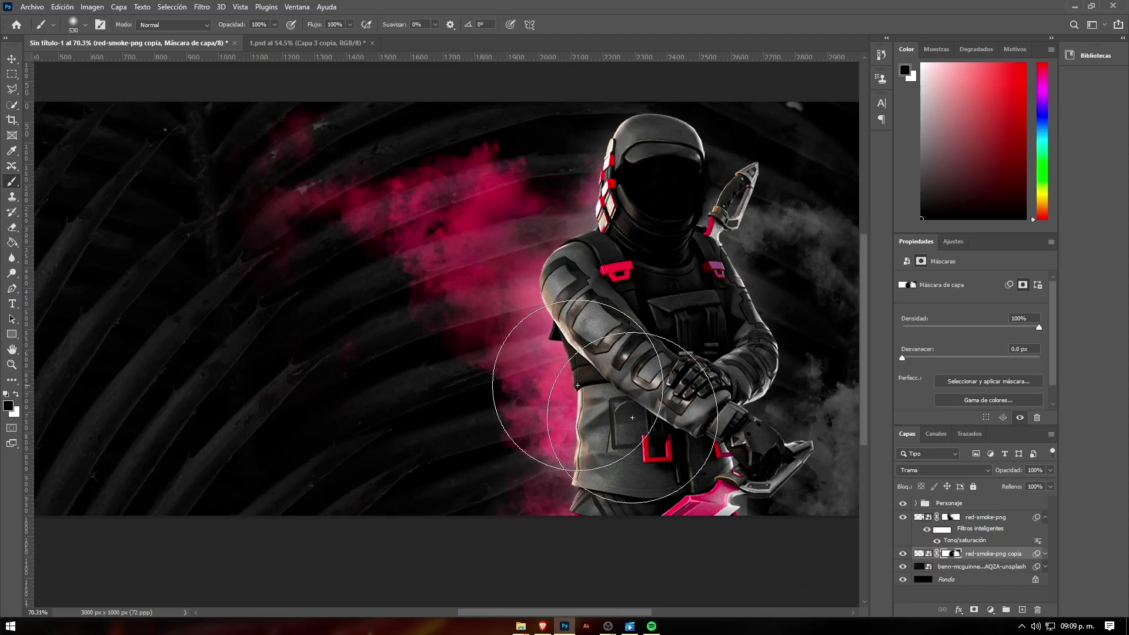
key("v")
scroll(562, 330, "down", 1)
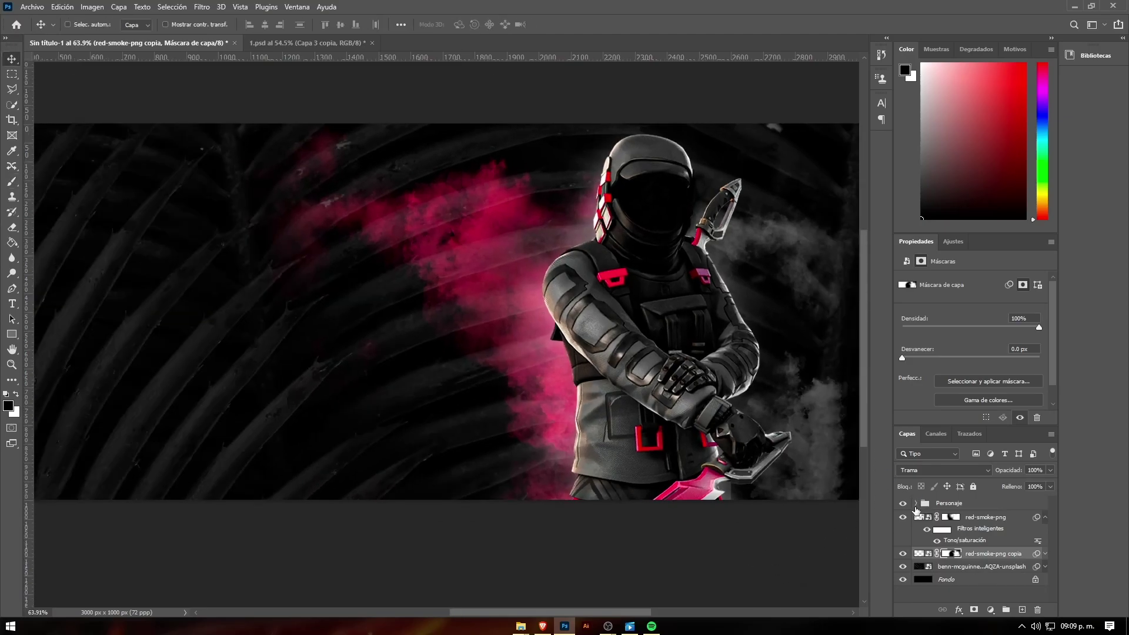
- Add a Color Fill layer above Tono/saturación 1 inside the expanded Personaje group
left_click(916, 504)
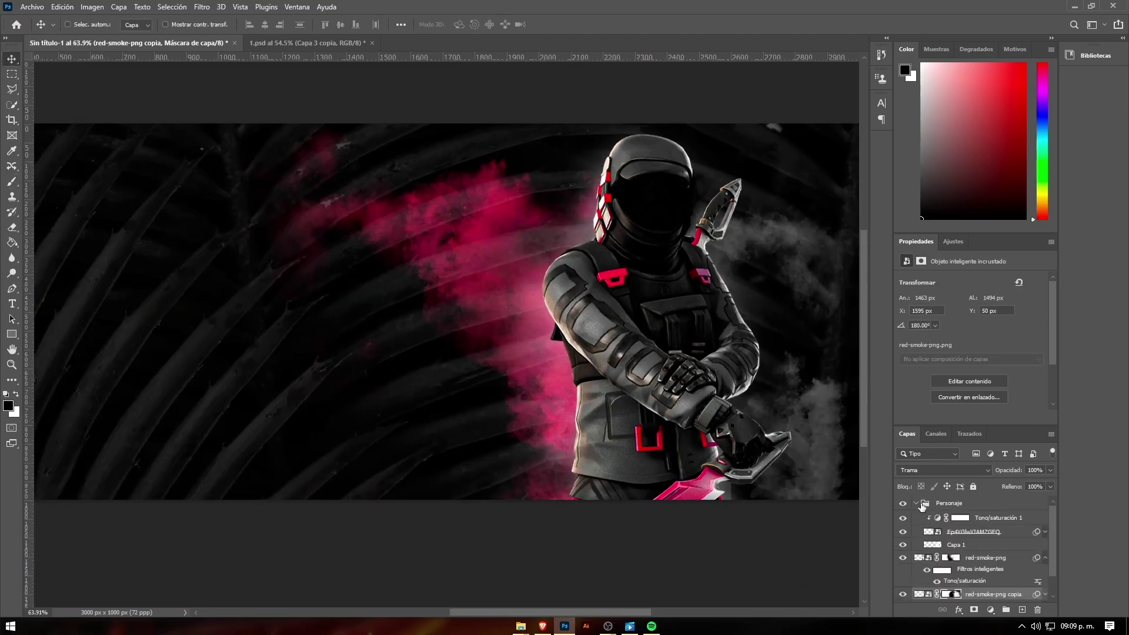
left_click(962, 535)
scroll(456, 330, "up", 2)
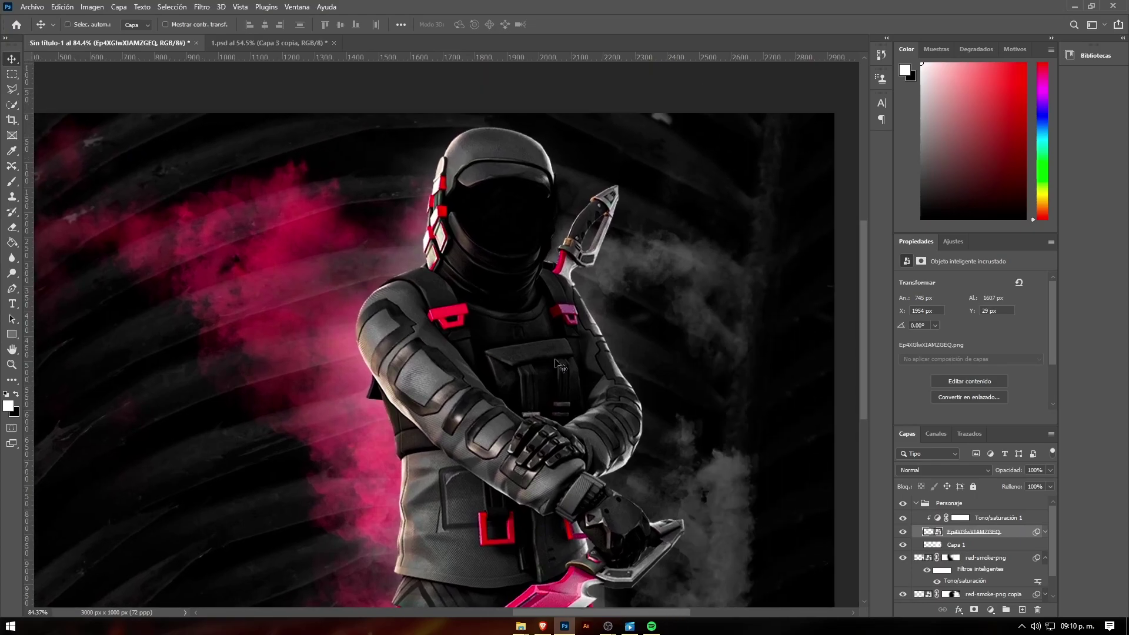
left_click(979, 519)
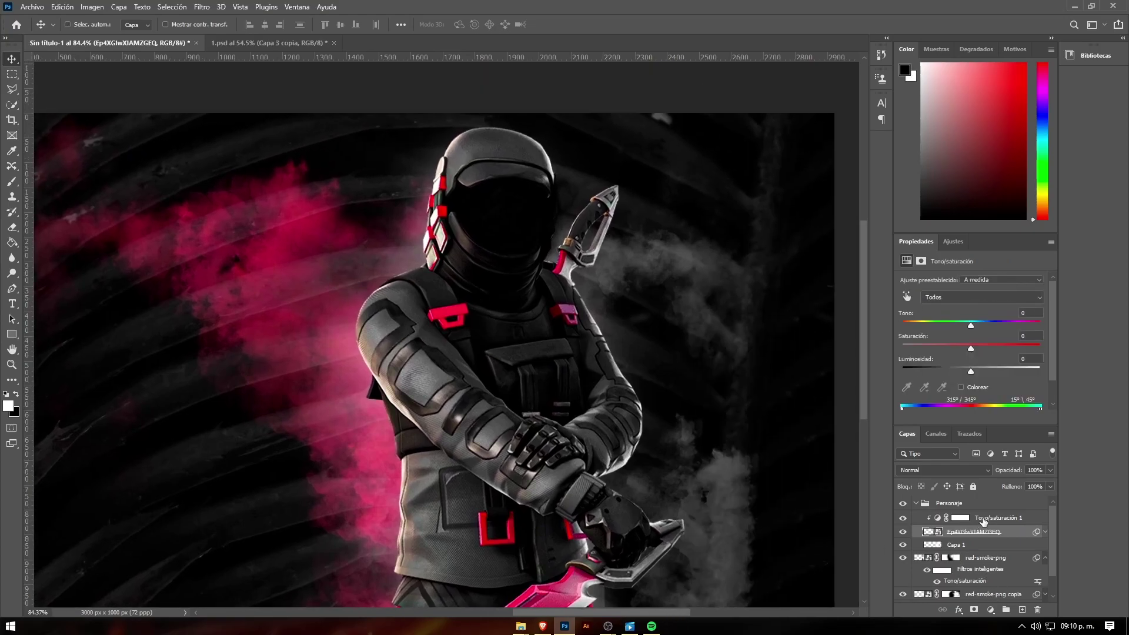
left_click(991, 611)
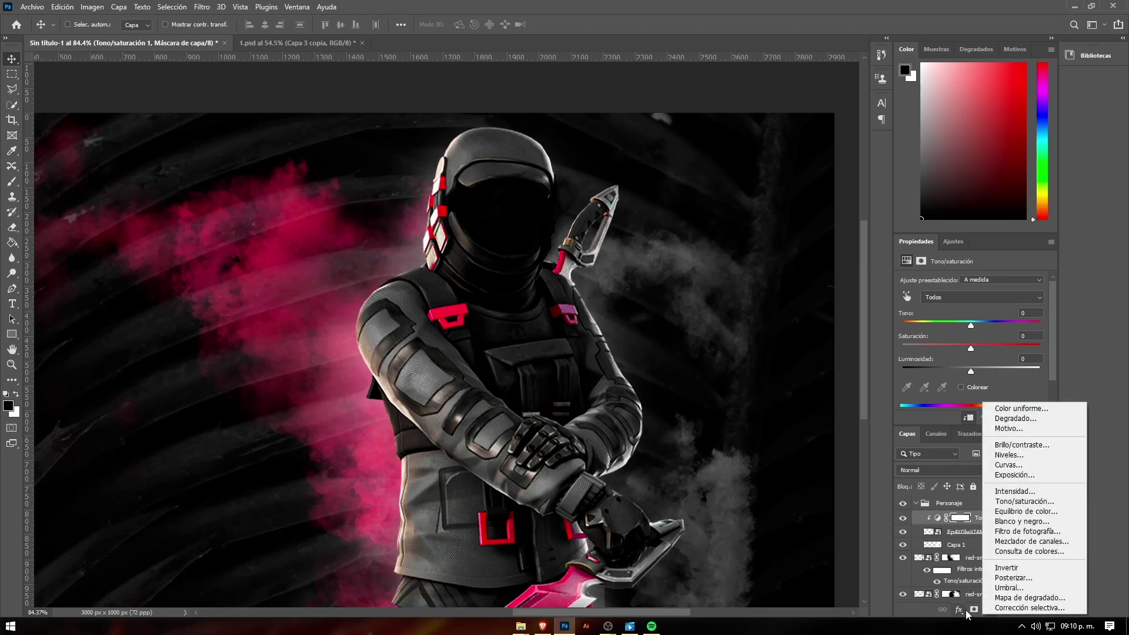
left_click(998, 616)
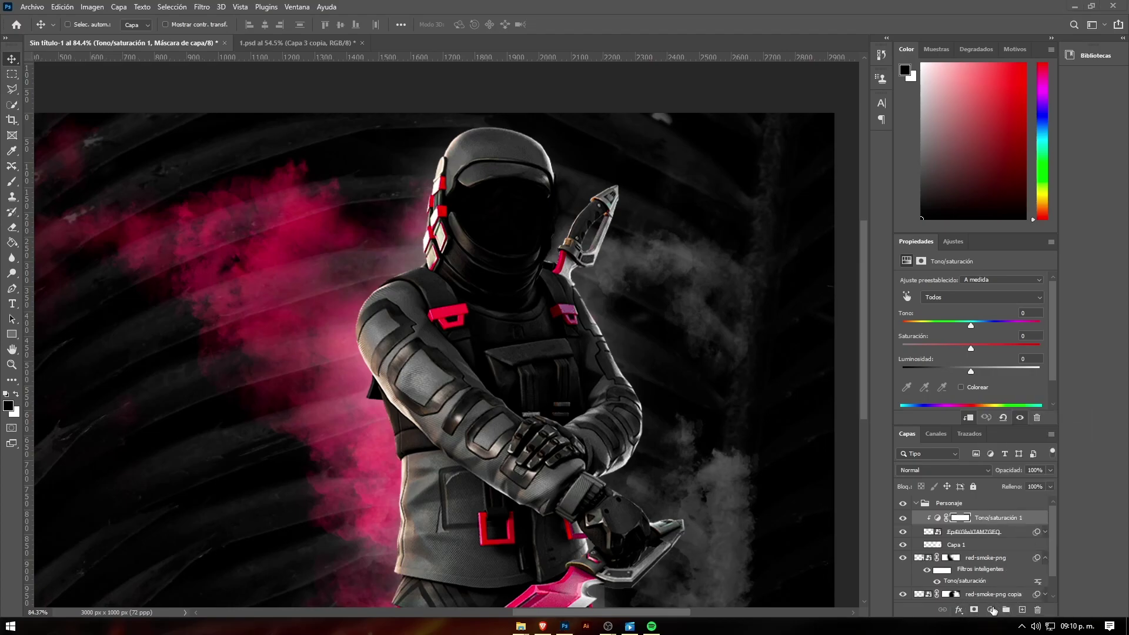
left_click(993, 611)
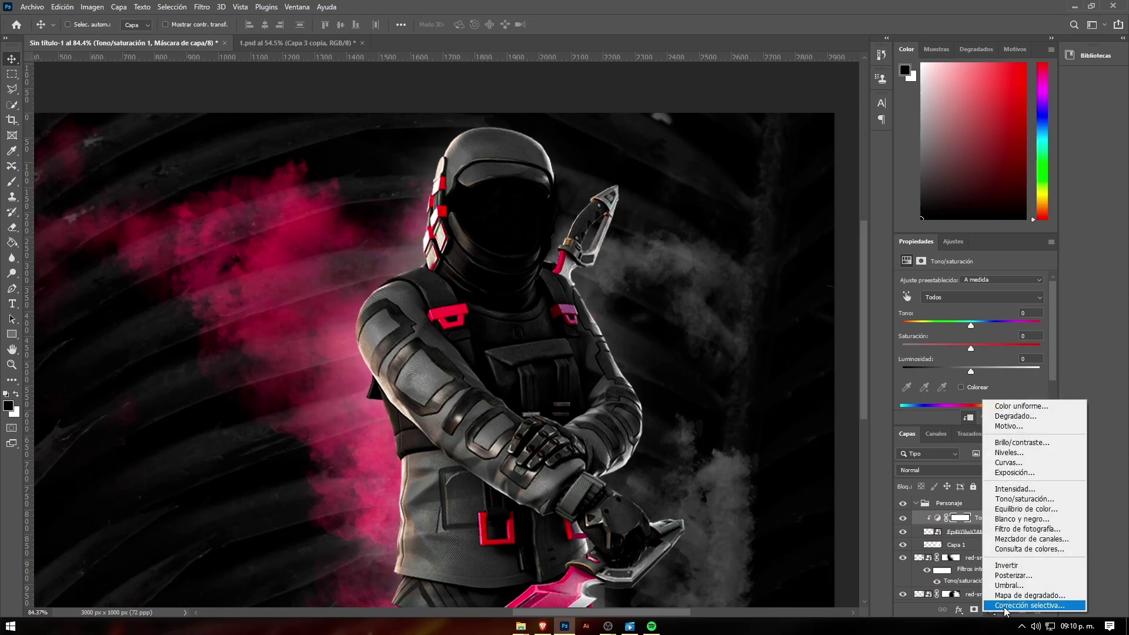
left_click(1018, 406)
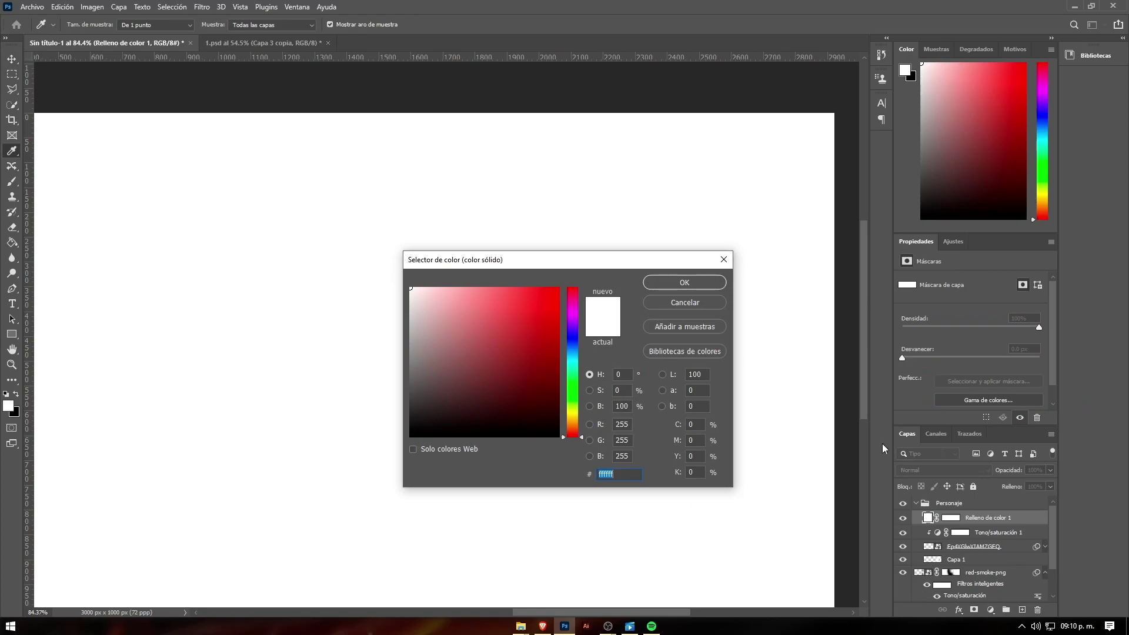
- Make Relleno de color 1 white, clip it to the character, and fill its mask black
left_click(685, 283)
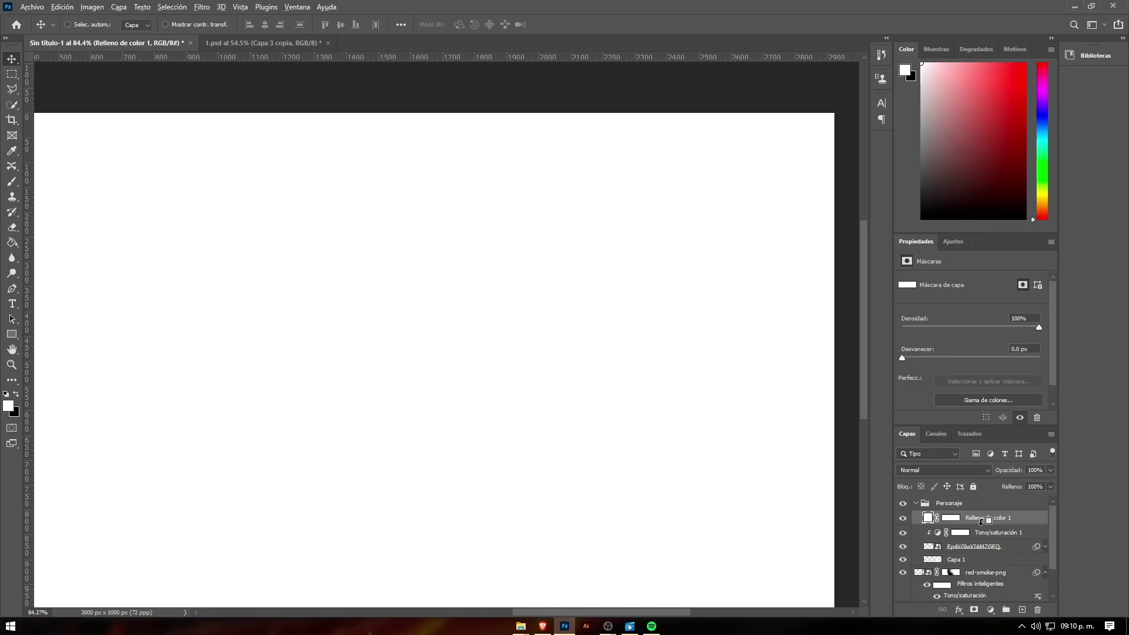
left_click(982, 525, "alt")
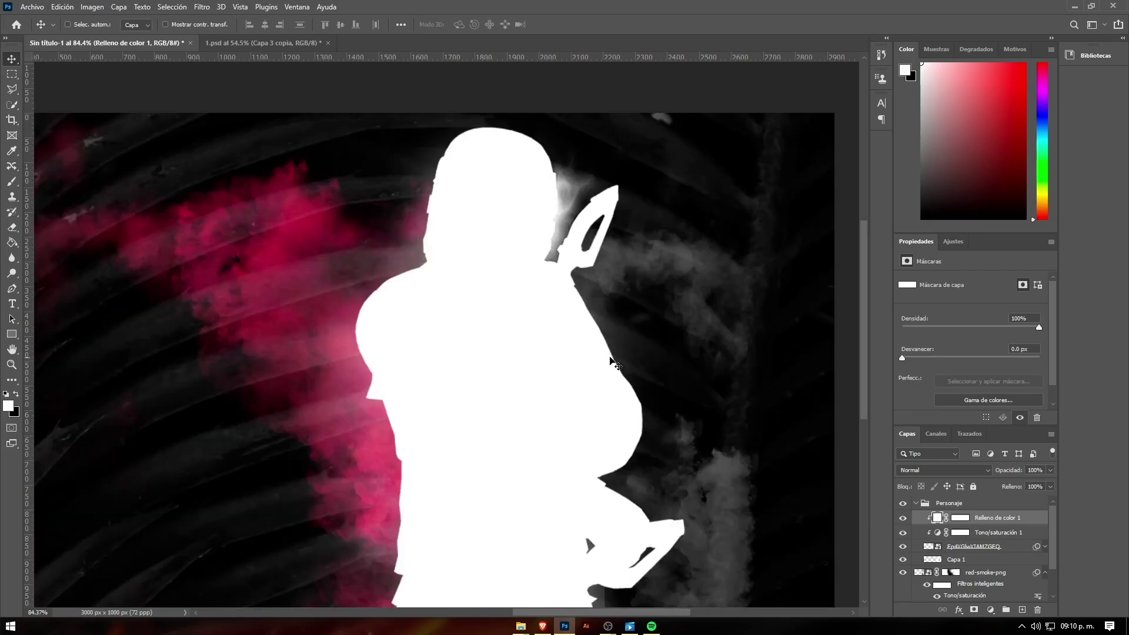
left_click_drag(611, 362, 537, 335)
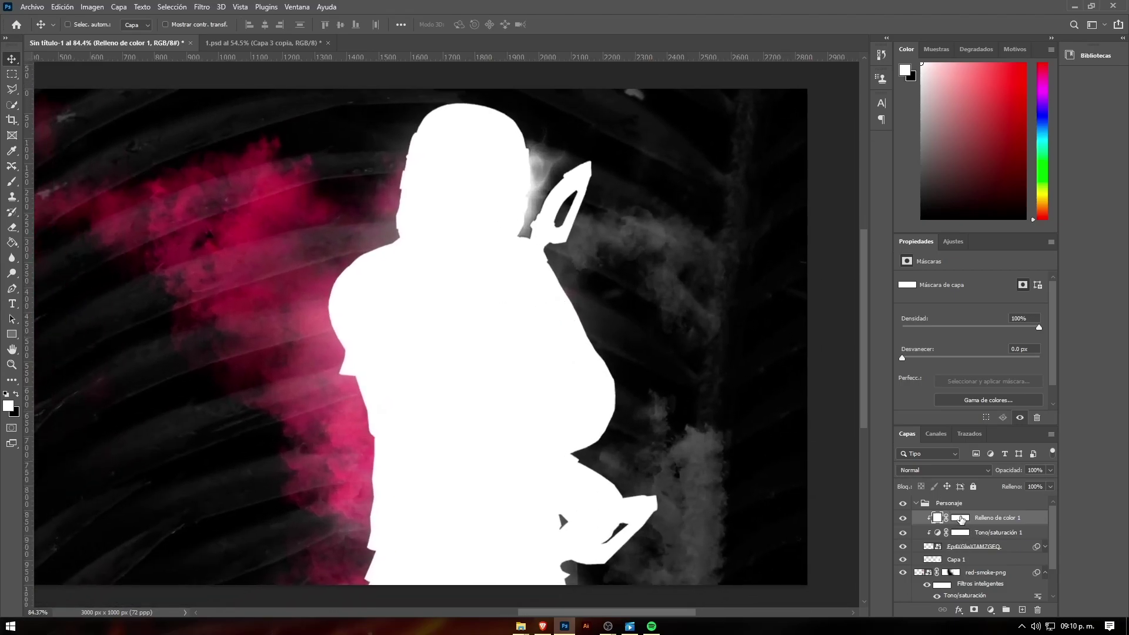
left_click(961, 518)
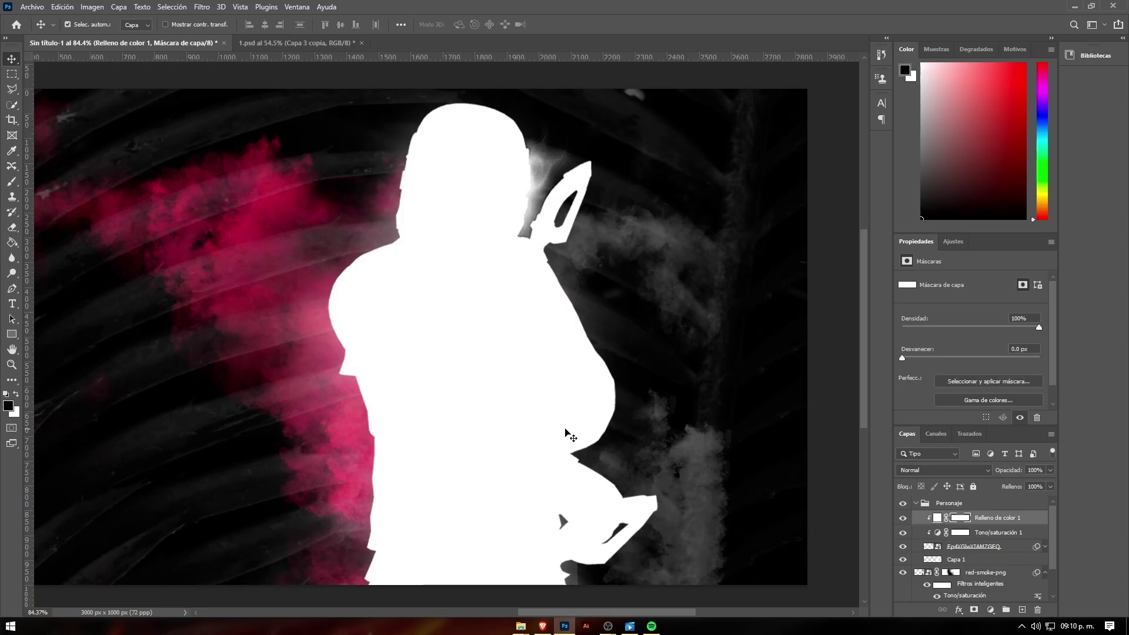
key("alt+BackSpace")
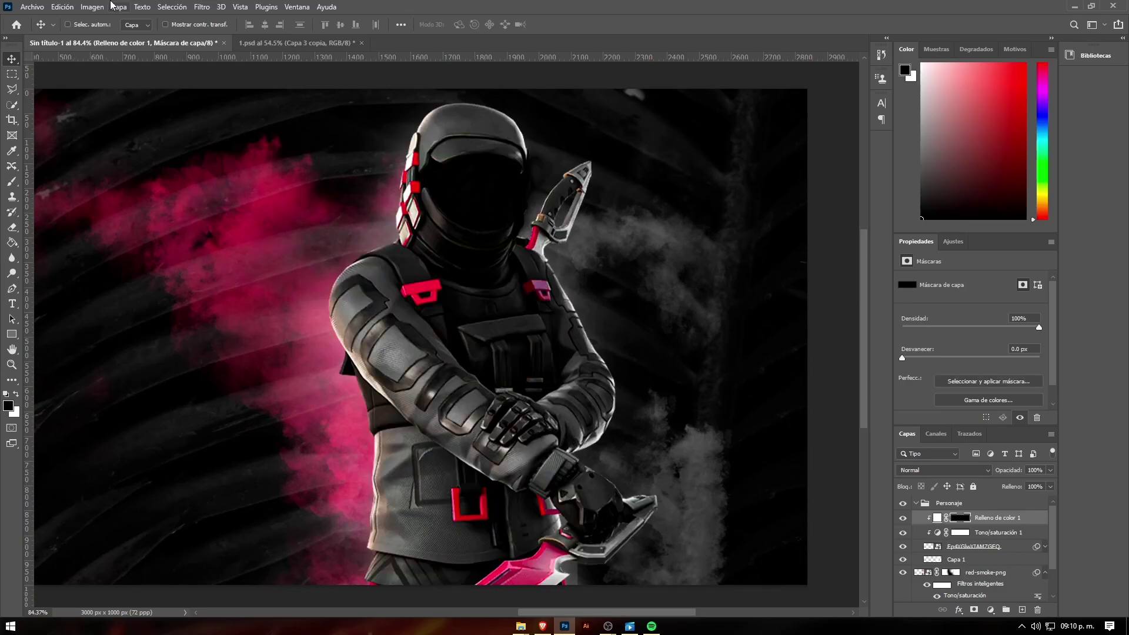
left_click(92, 7)
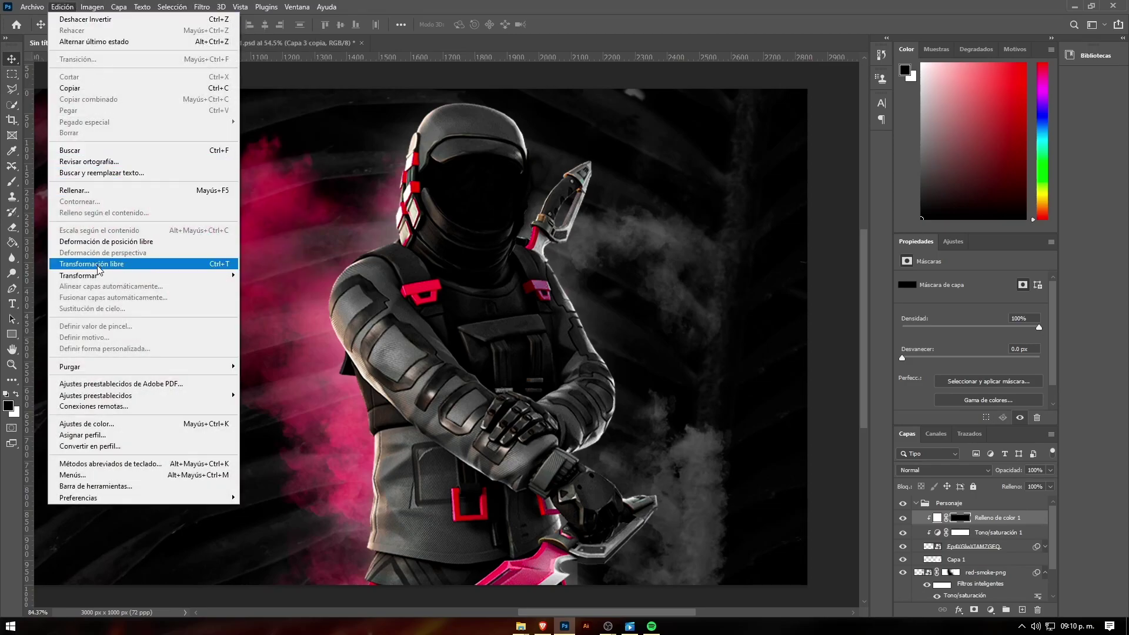
left_click(92, 6)
mouse_move(100, 37)
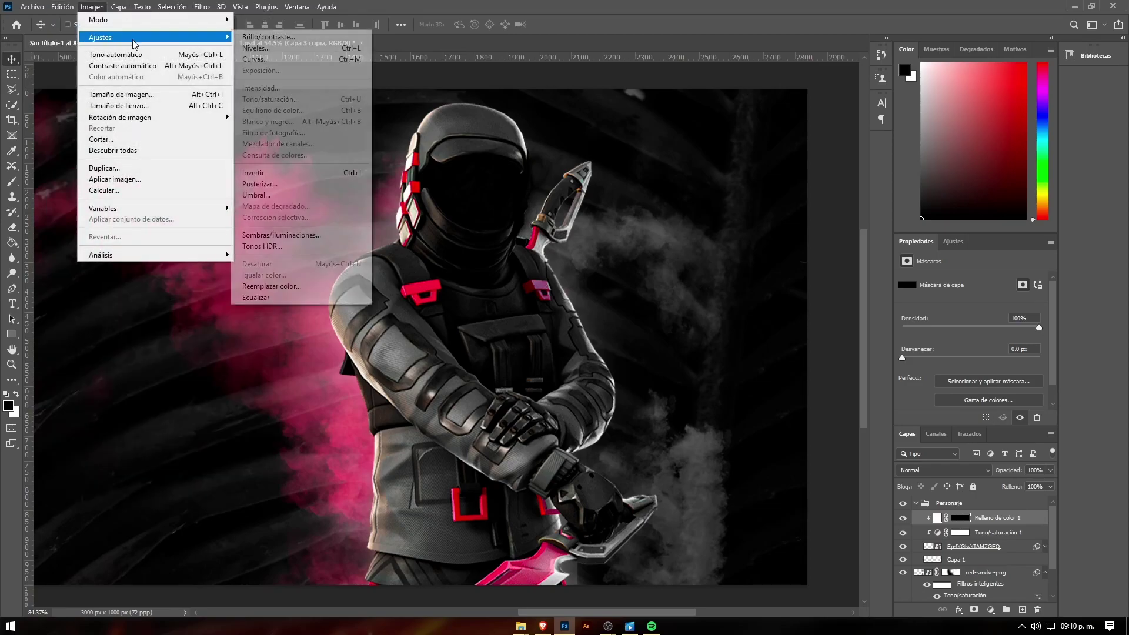
left_click(99, 7)
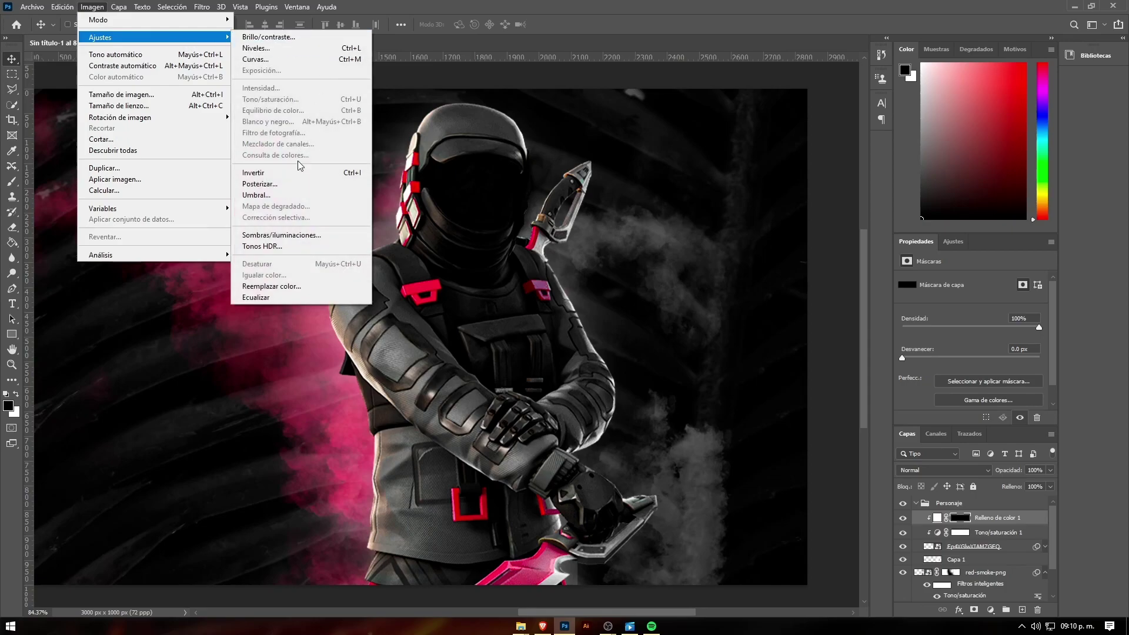
left_click(342, 173)
key("ctrl+z")
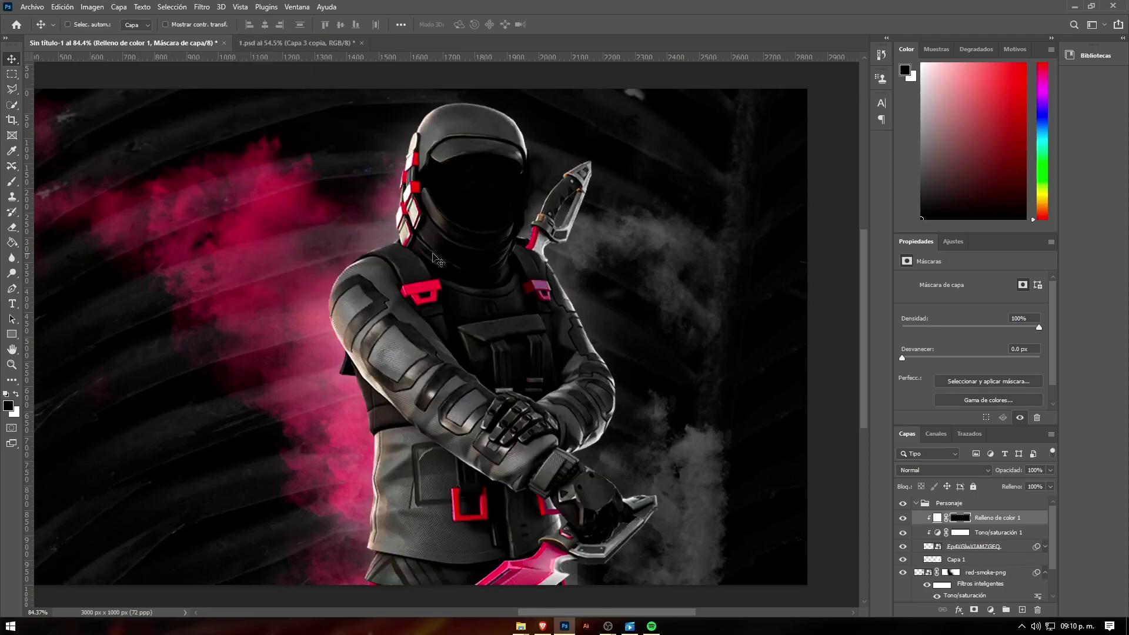
scroll(331, 241, "up", 3)
scroll(331, 241, "down", 3)
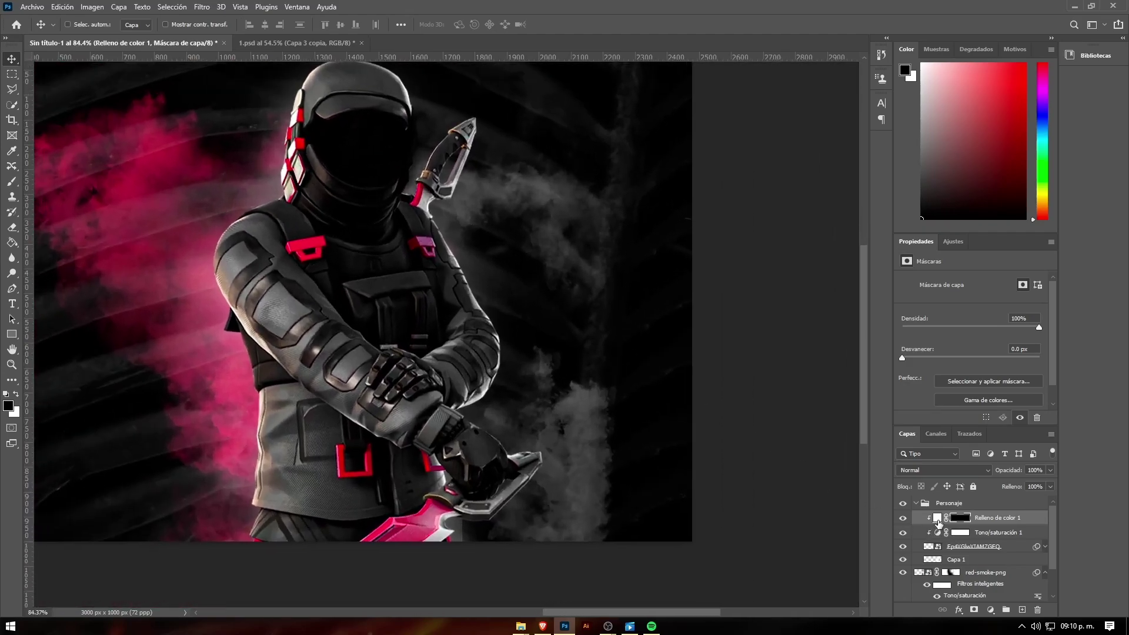
left_click(937, 518)
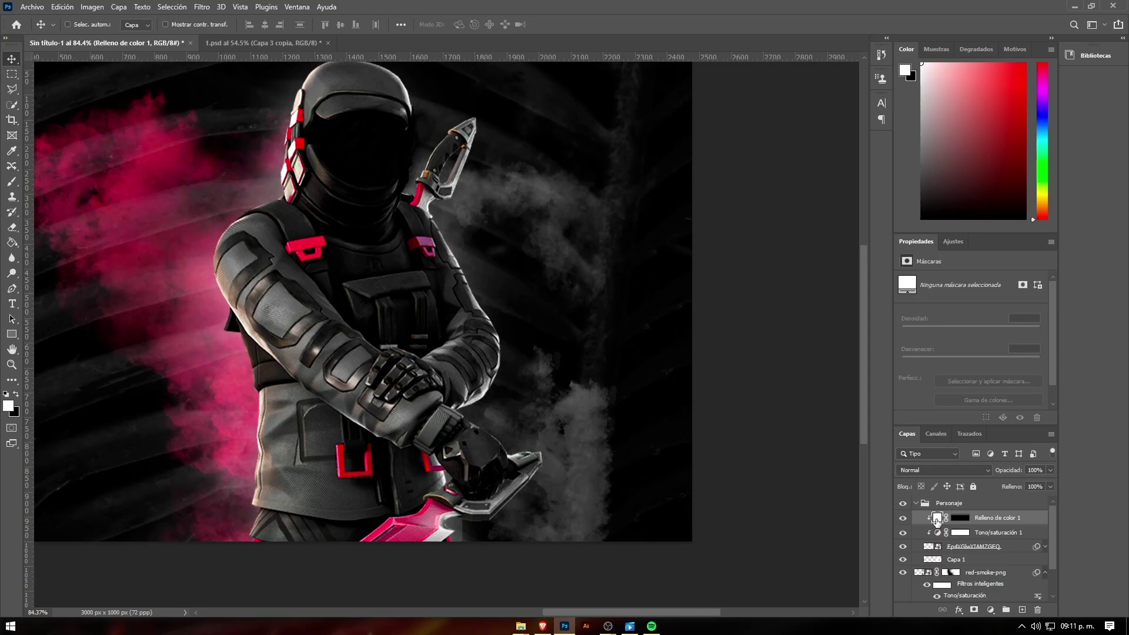
- Change Relleno de color 1's colour to the pink sampled from the smoke, d7003b
double_click(937, 518)
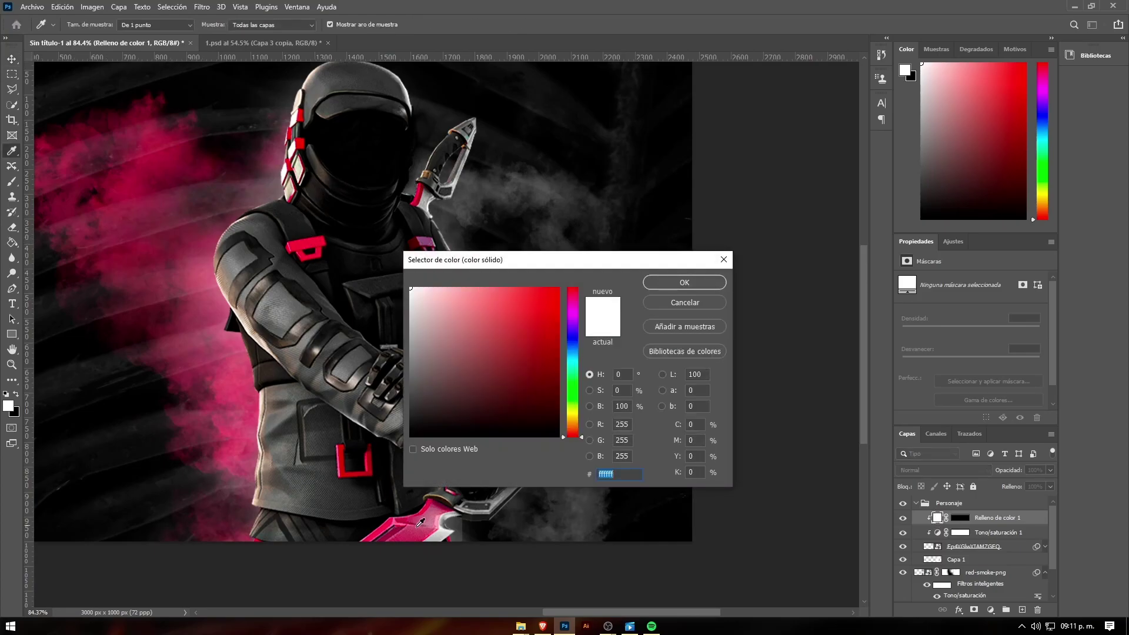
left_click(321, 237)
left_click(685, 283)
scroll(185, 270, "up", 2)
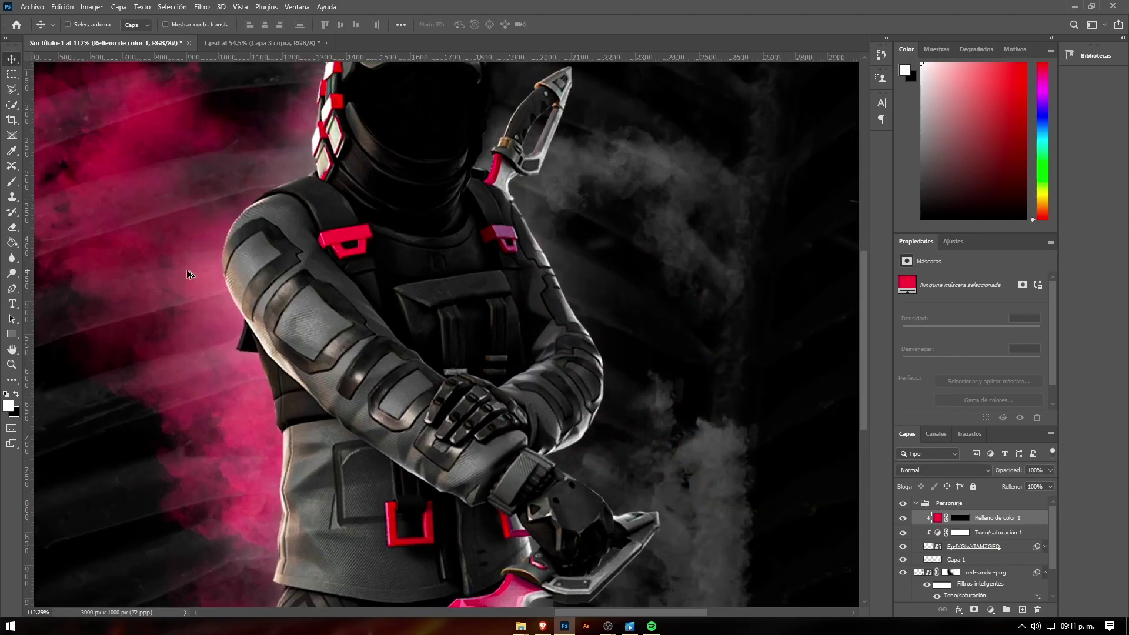
scroll(361, 231, "up", 1)
scroll(449, 224, "down", 1)
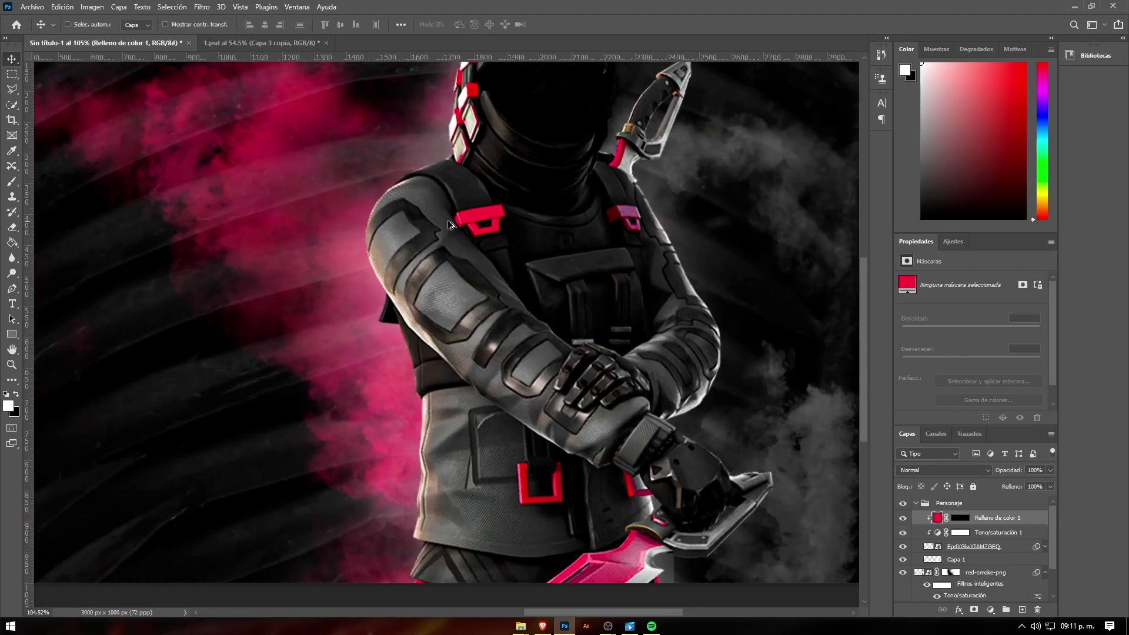
- Target the fill layer's mask and zoom in on the jacket's left edge
left_click(961, 518)
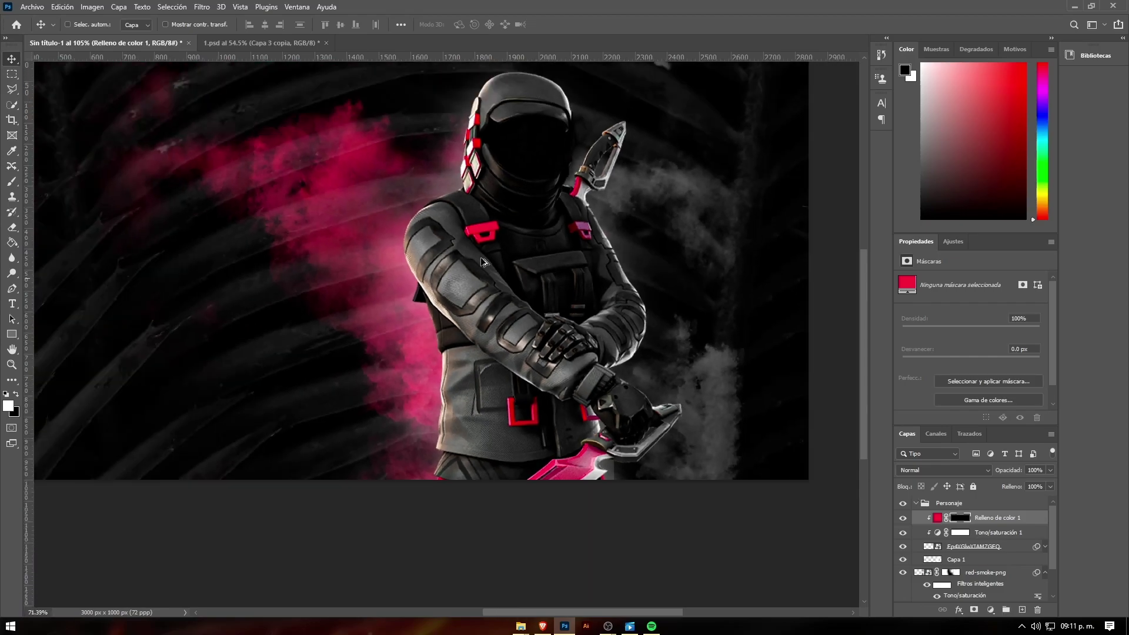
scroll(429, 294, "up", 1)
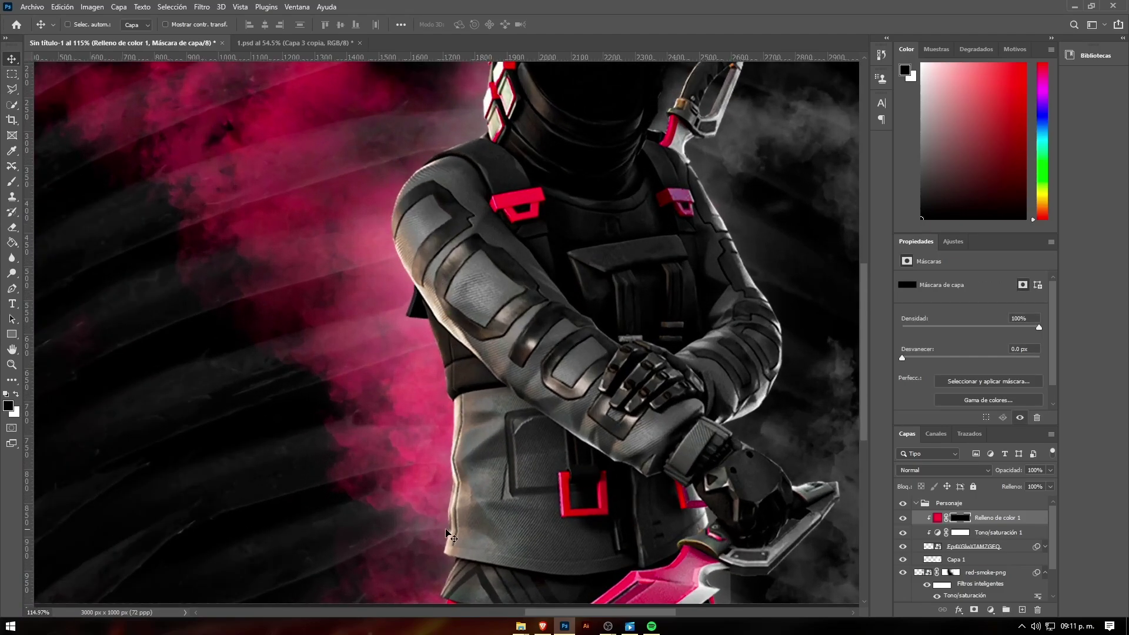
scroll(448, 535, "down", 2)
scroll(454, 327, "up", 2)
scroll(457, 218, "up", 3)
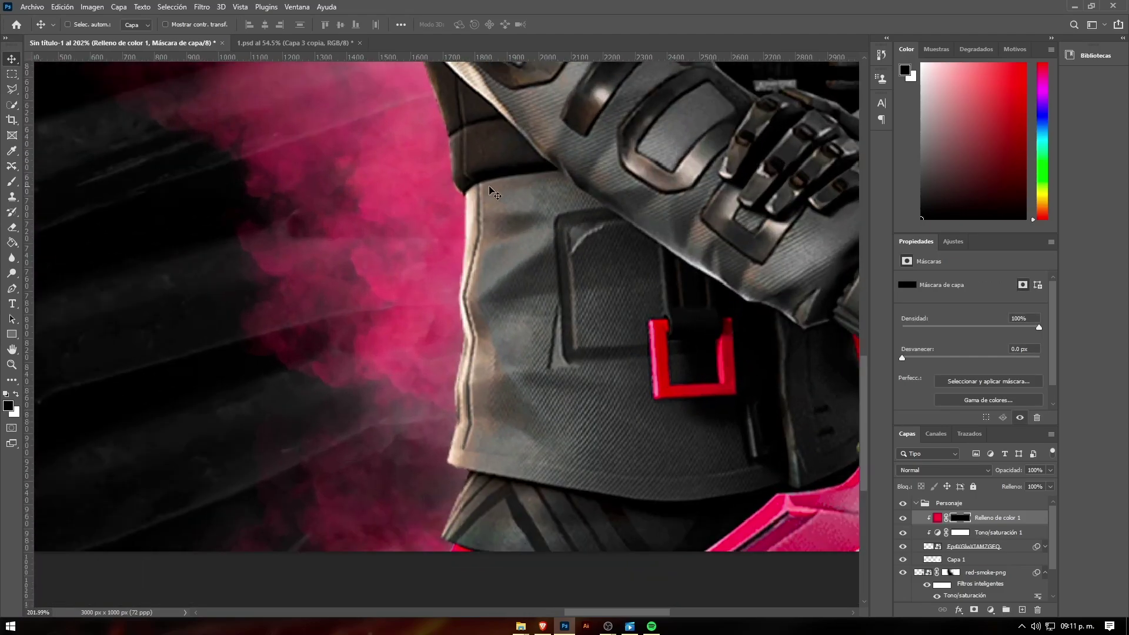
left_click_drag(490, 187, 521, 322)
scroll(532, 306, "down", 2)
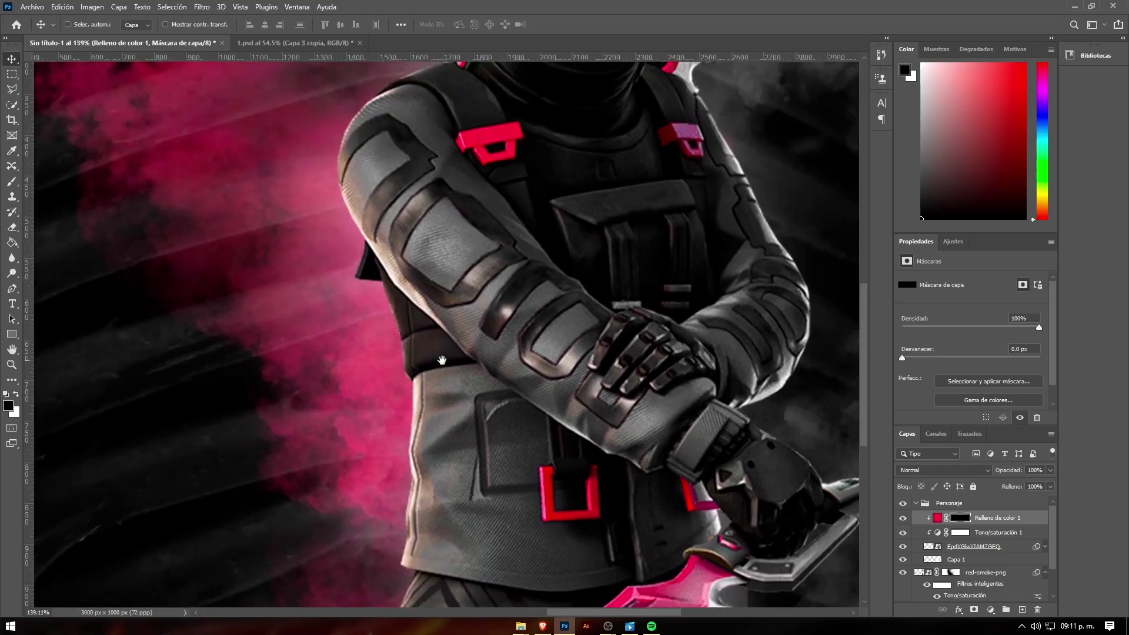
scroll(443, 359, "up", 1)
scroll(442, 359, "down", 1)
scroll(353, 361, "down", 1)
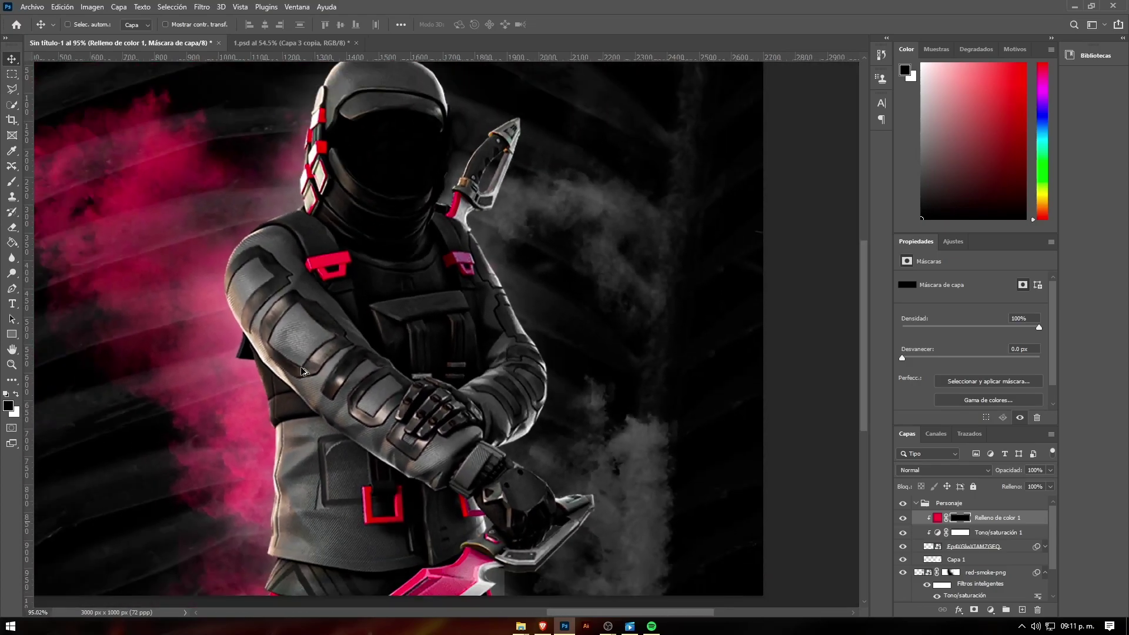
scroll(301, 365, "down", 1)
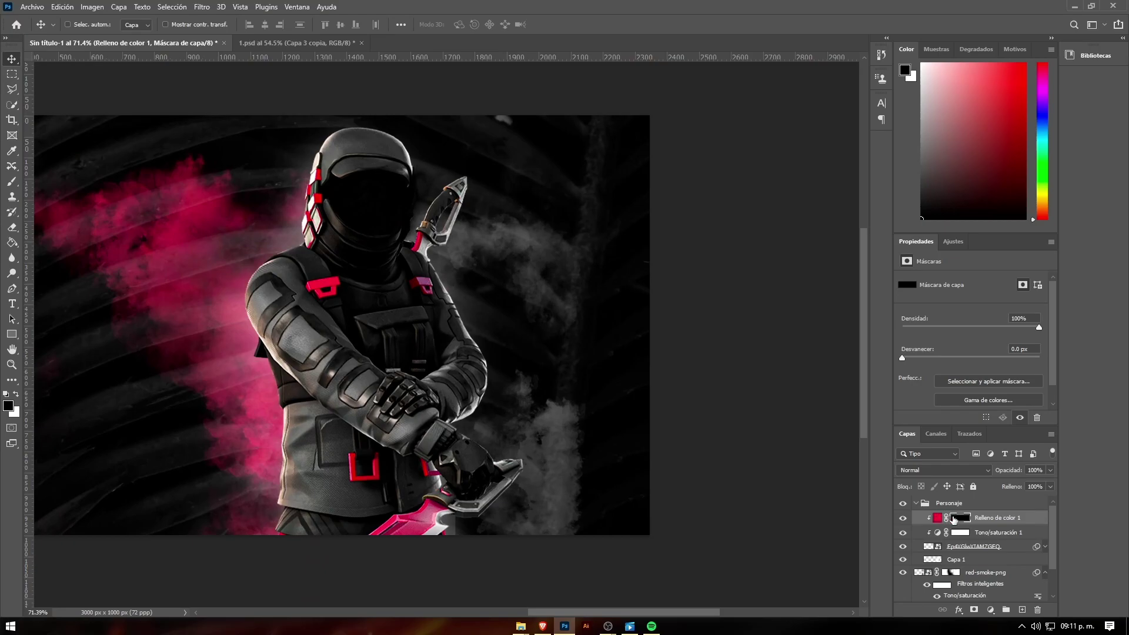
left_click_drag(552, 426, 645, 386)
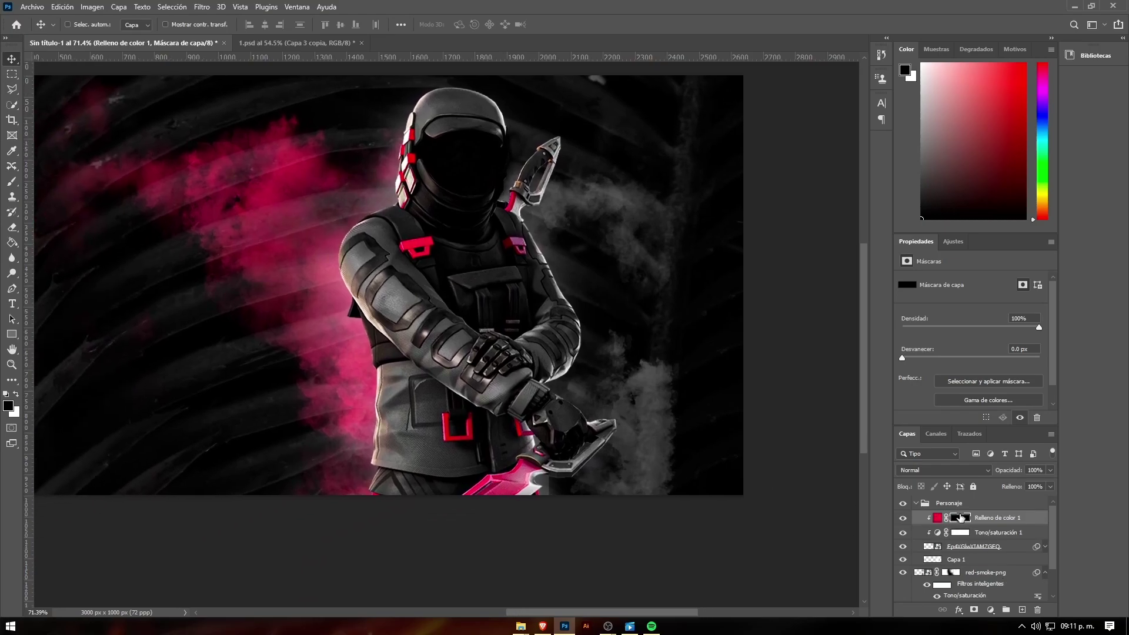
- Paint white on the fill mask with a soft brush along the left arm and strap edges
key("b")
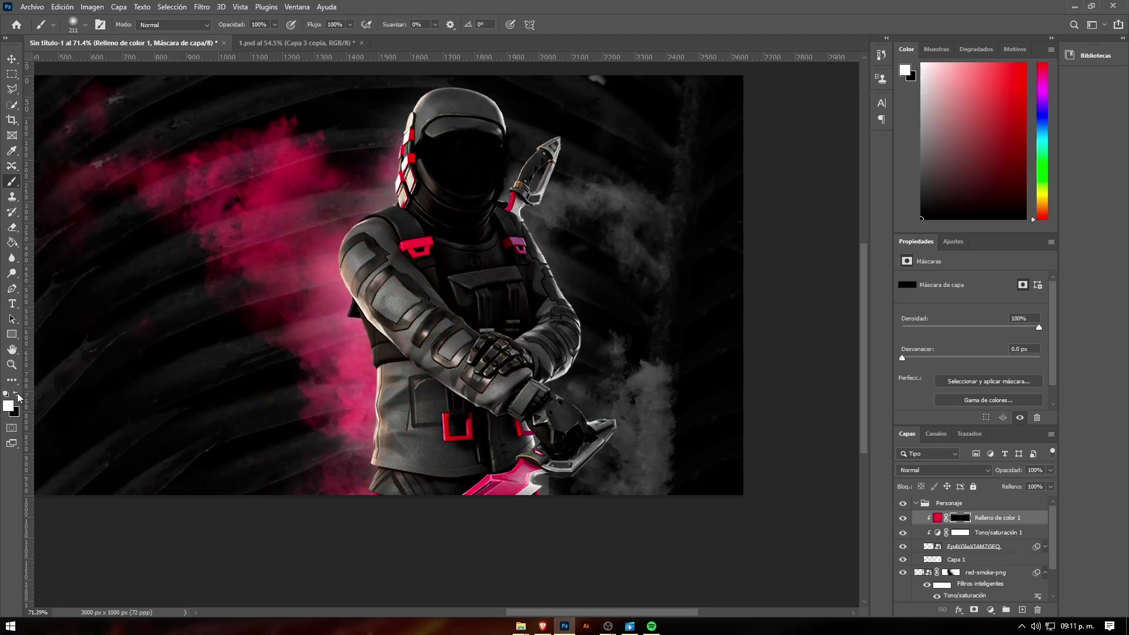
scroll(383, 359, "up", 5)
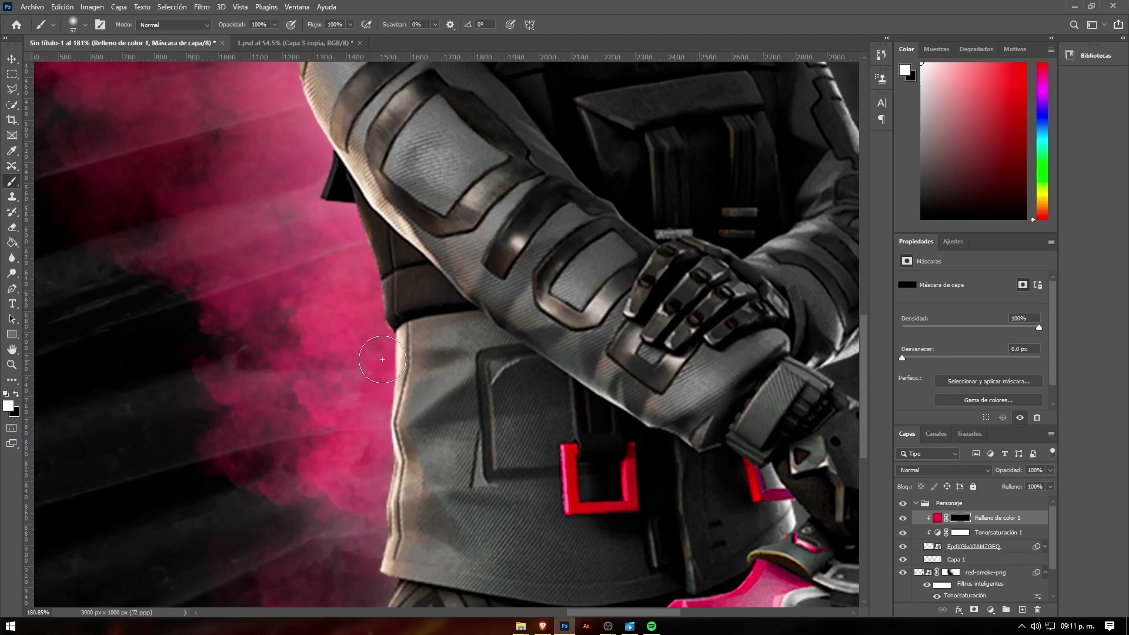
mouse_move(383, 360)
left_mouse_down()
mouse_move(365, 466)
mouse_move(371, 546)
mouse_move(411, 380)
left_mouse_up()
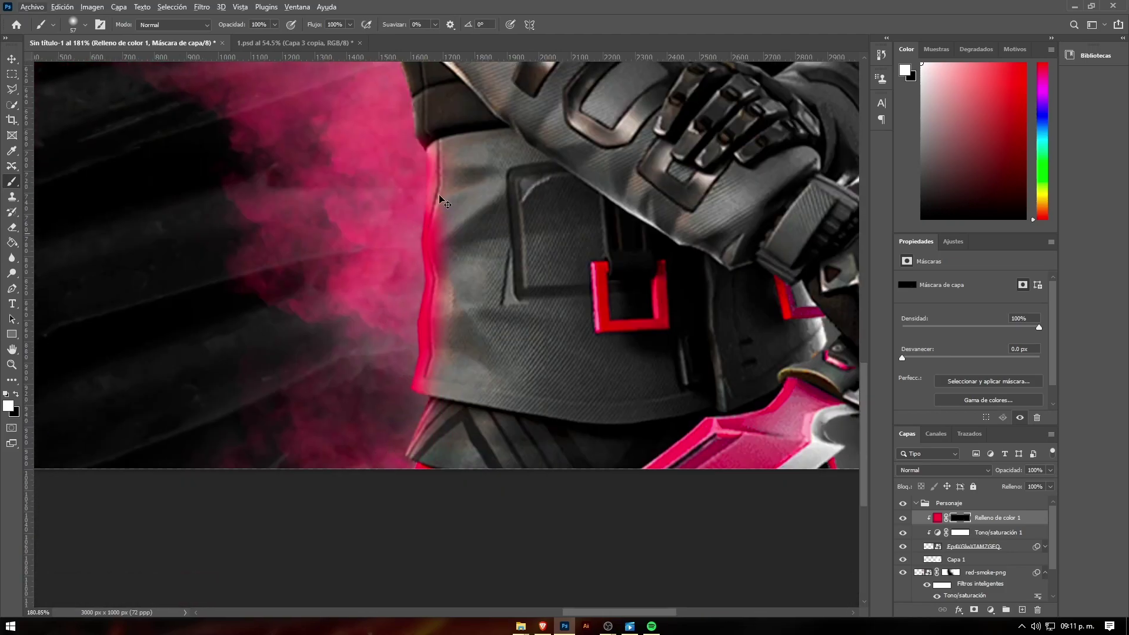
scroll(439, 194, "up", 5)
mouse_move(373, 151)
left_mouse_down()
mouse_move(379, 353)
mouse_move(360, 592)
left_mouse_up()
scroll(383, 449, "down", 3)
left_click_drag(436, 441, 412, 534)
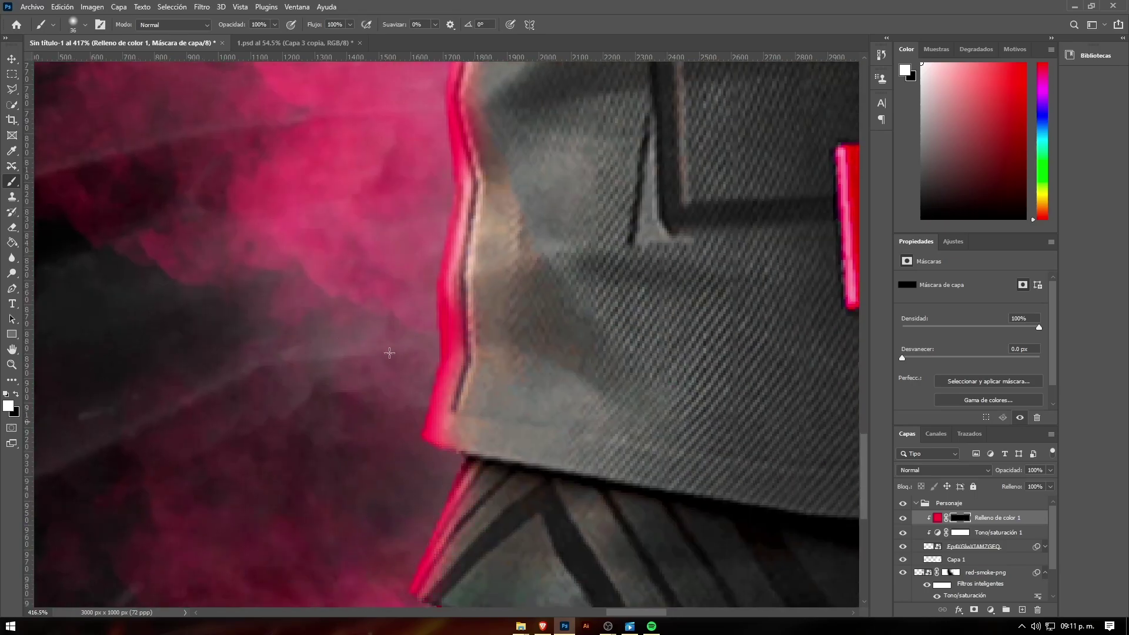
scroll(391, 348, "down", 5)
scroll(420, 307, "up", 5)
left_click_drag(380, 153, 480, 530)
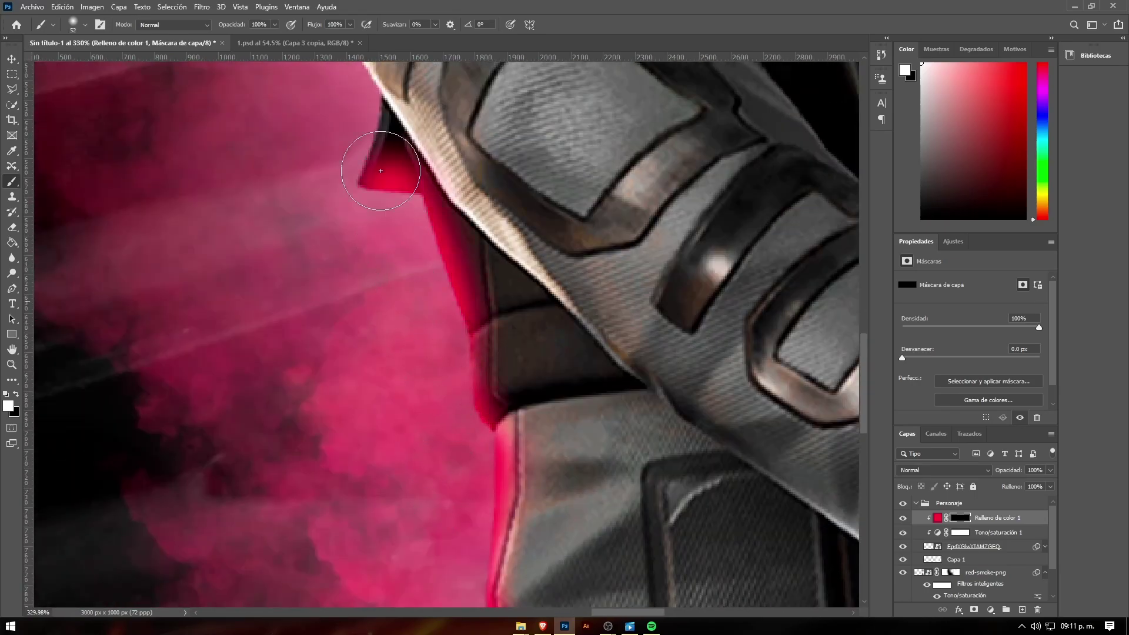
key("ctrl+z")
left_click_drag(404, 289, 415, 405)
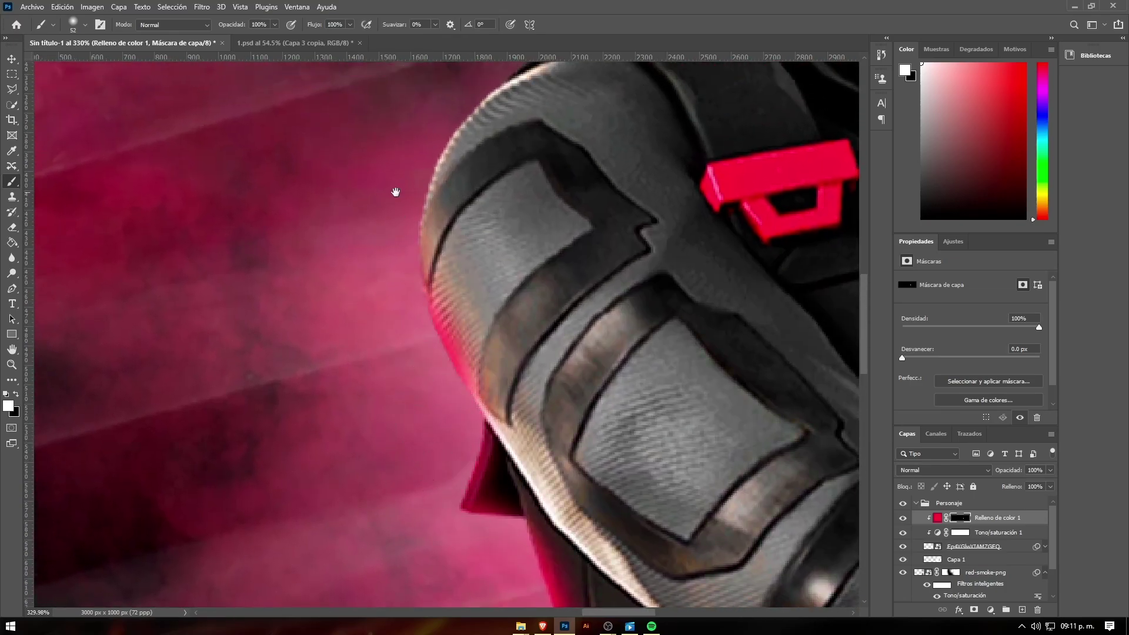
scroll(353, 399, "down", 2)
scroll(360, 404, "down", 1)
scroll(360, 405, "down", 5)
scroll(404, 387, "up", 5)
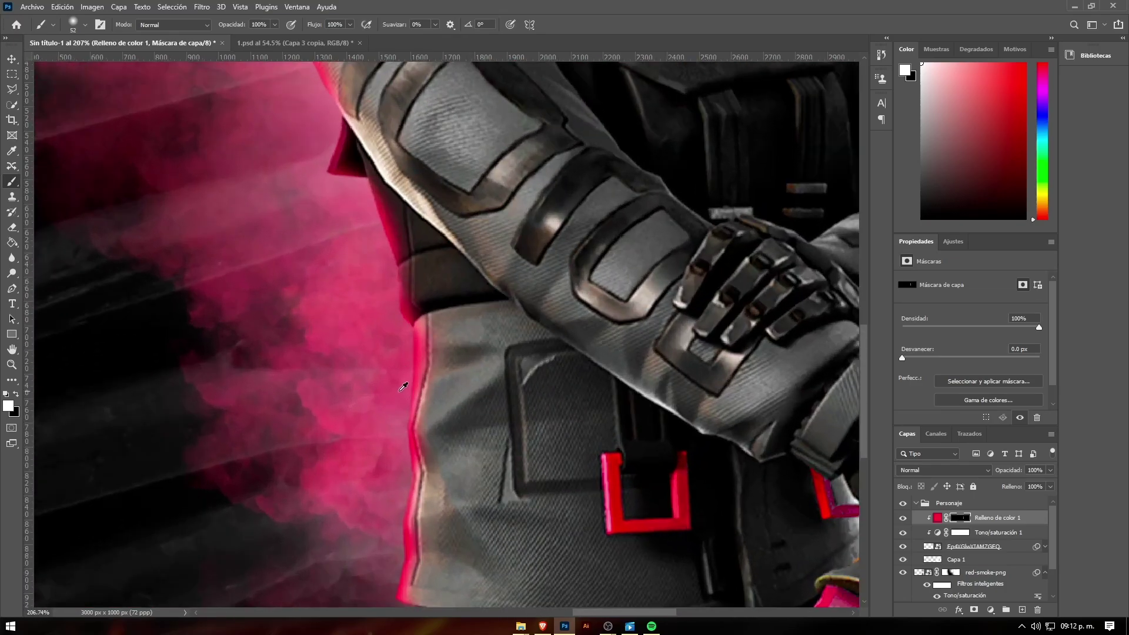
- Set the pink fill to Color blend mode and mask out pink over the smoke beside the jacket
left_click(919, 471)
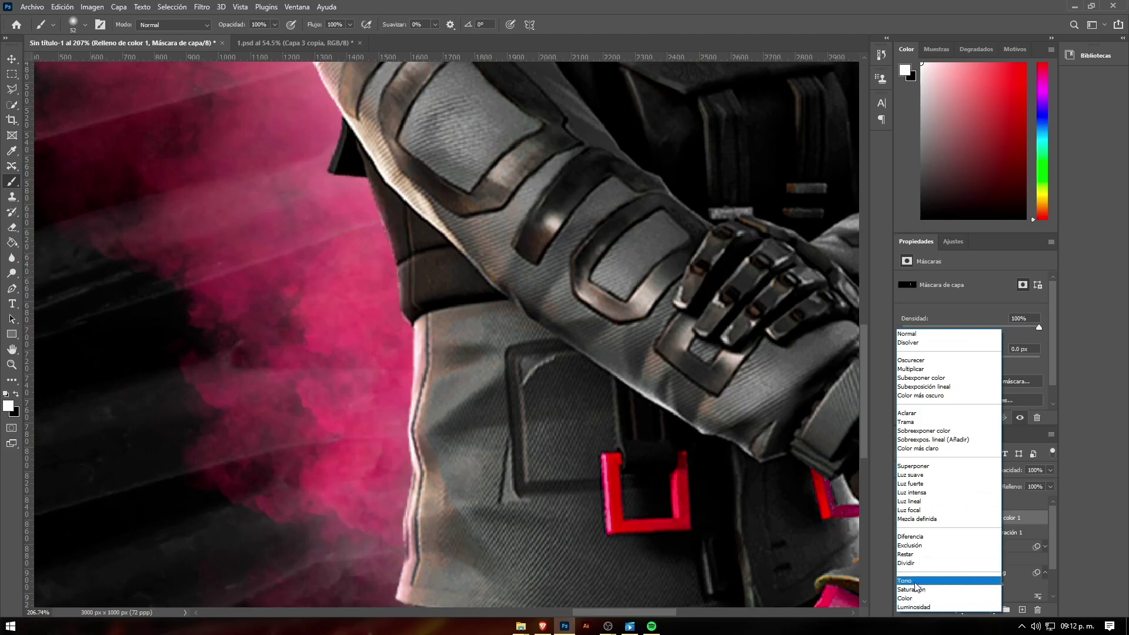
left_click(927, 599)
scroll(381, 321, "down", 3)
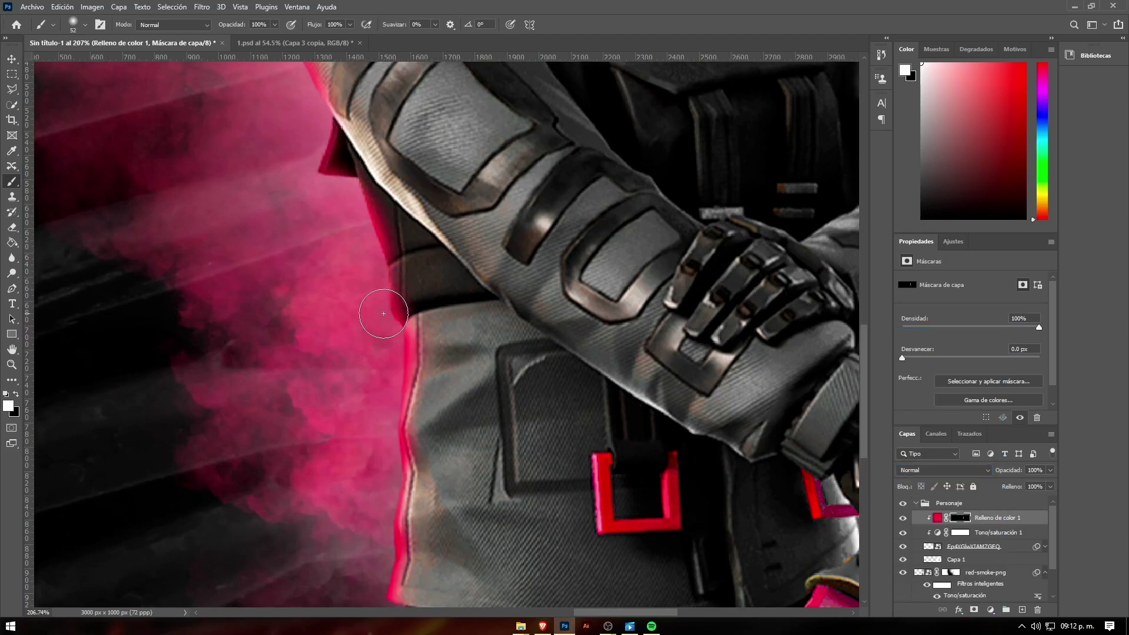
scroll(349, 454, "up", 3)
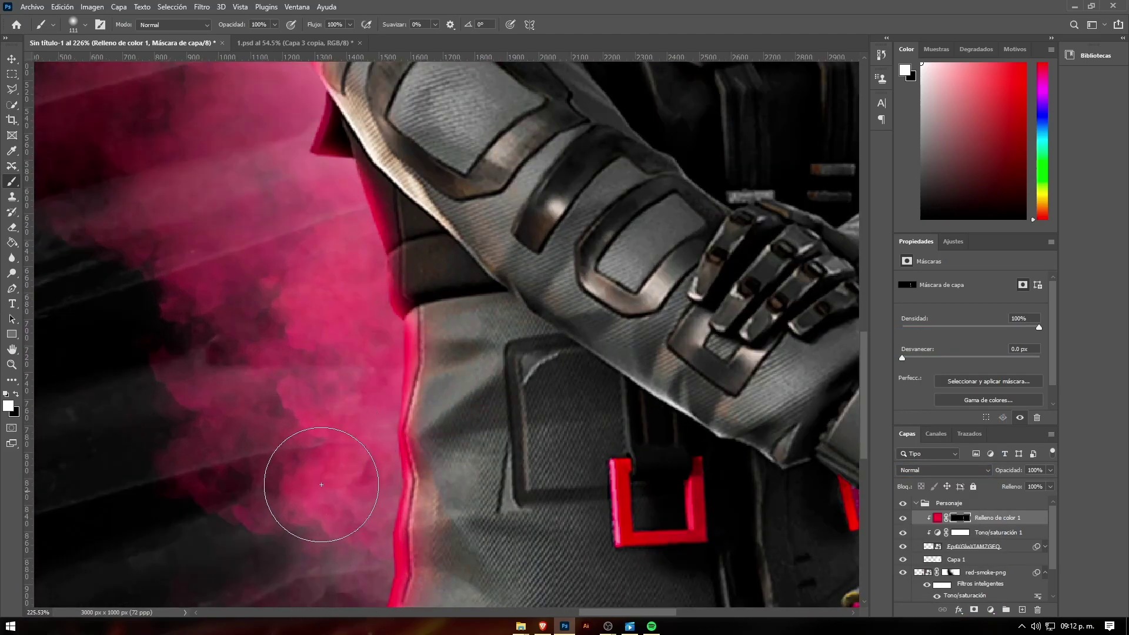
key("x")
scroll(395, 229, "down", 3)
mouse_move(339, 366)
left_mouse_down()
mouse_move(322, 388)
mouse_move(328, 252)
left_mouse_up()
key("x")
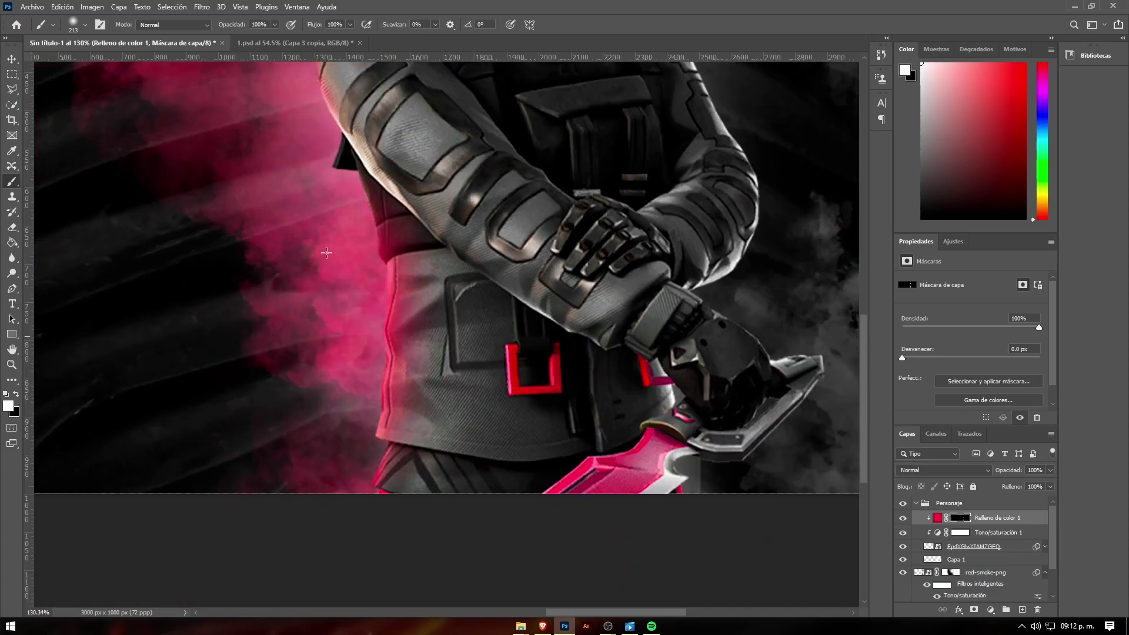
- Try the Trama blend mode on the pink fill, then undo it and return to white
scroll(295, 224, "down", 2)
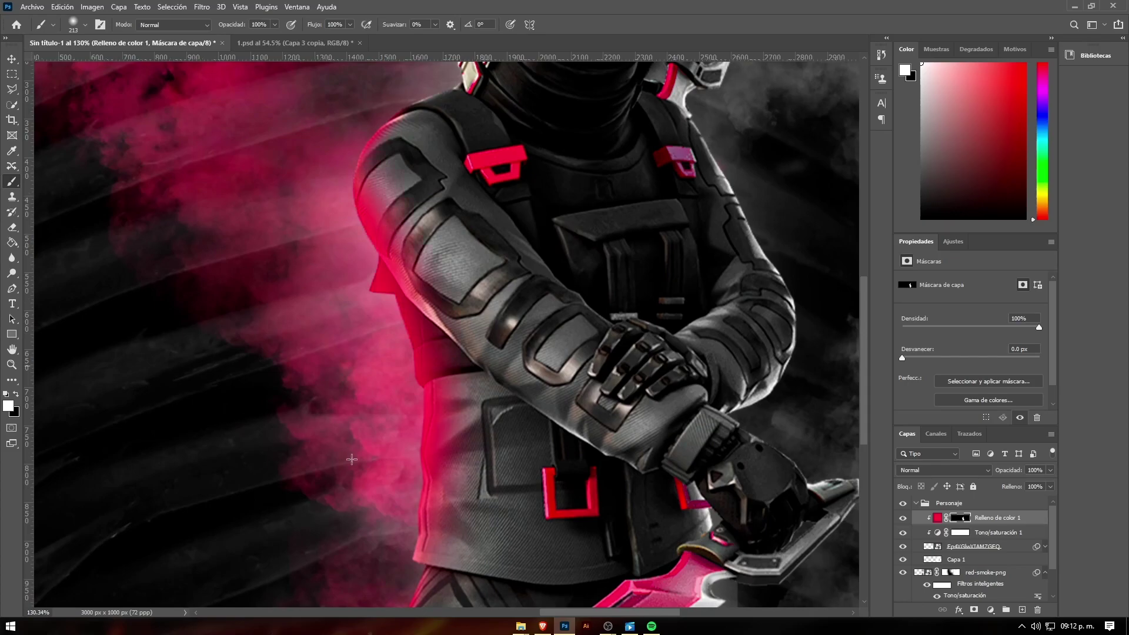
scroll(370, 475, "down", 3)
scroll(371, 475, "up", 1)
left_click(943, 470)
left_click(941, 406)
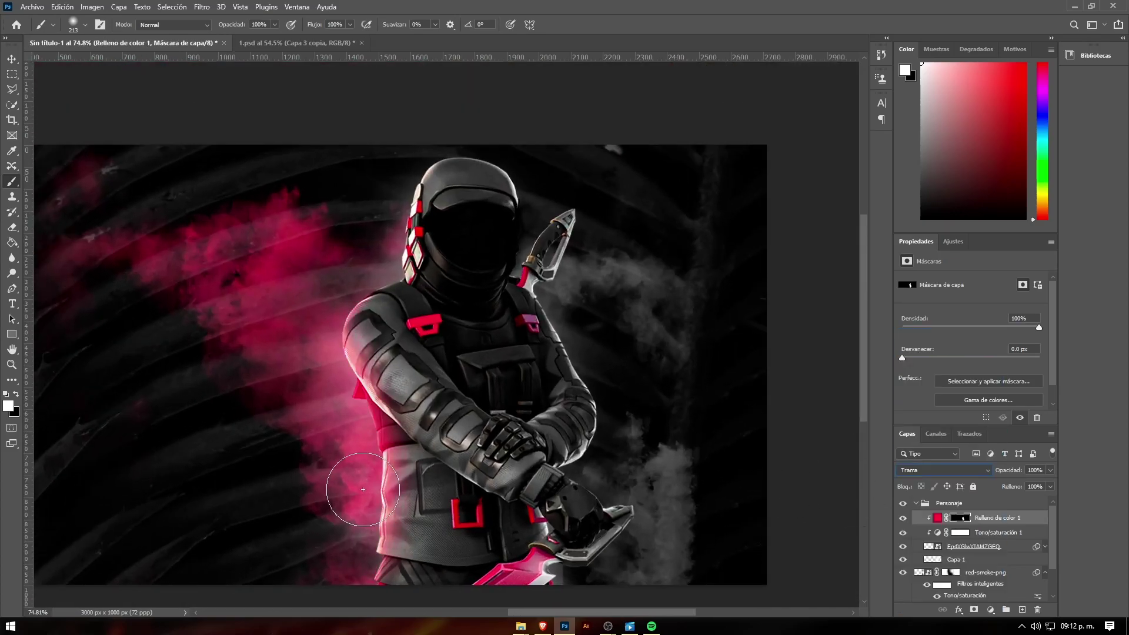
key("ctrl+z")
key("ctrl+z")
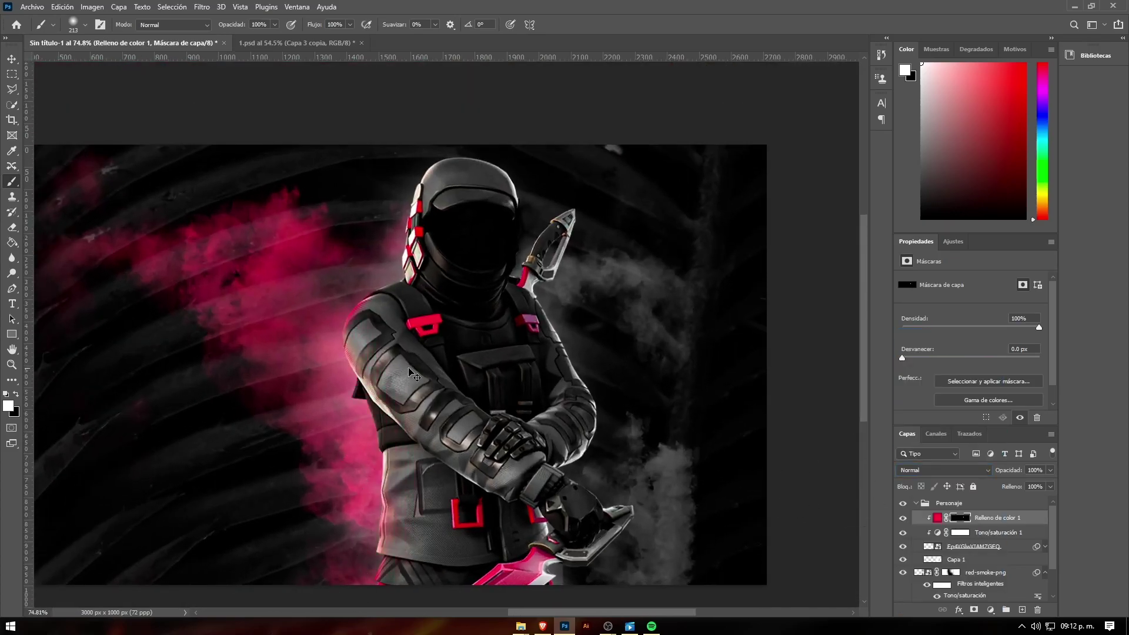
key("x")
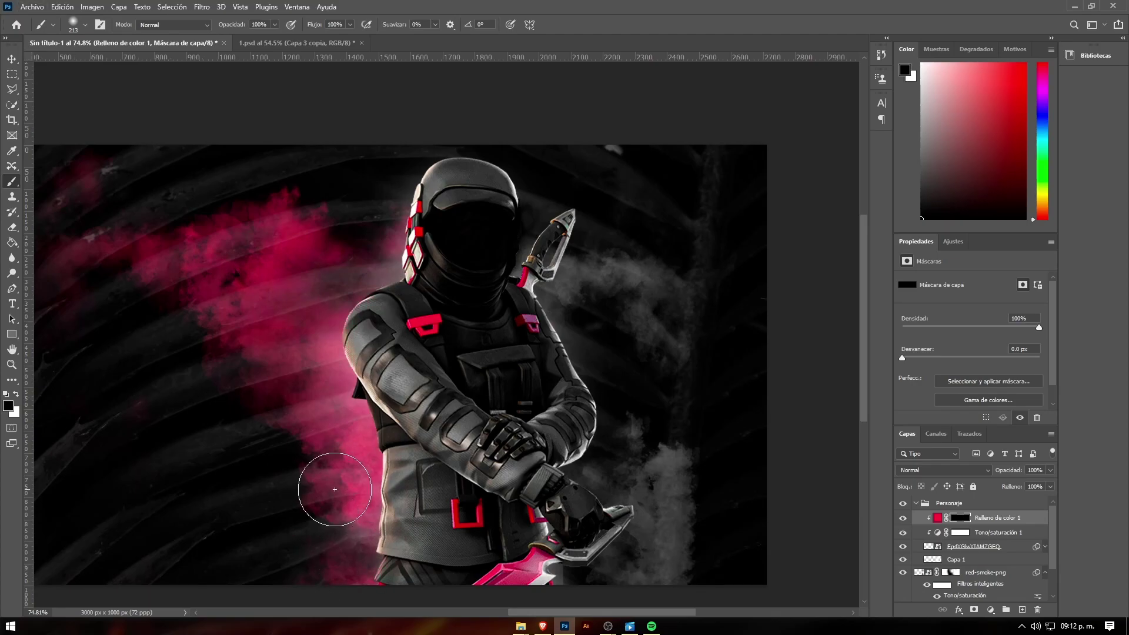
scroll(328, 479, "up", 5)
key("x")
scroll(303, 540, "down", 3)
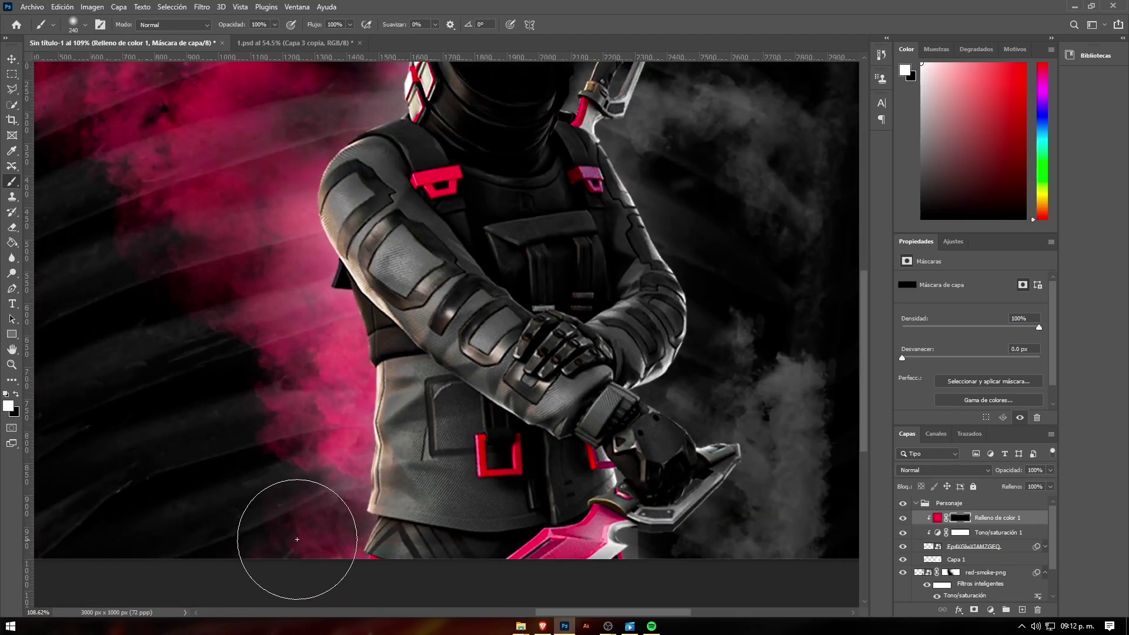
- Paint a pink rim light along the character's arm edge on the fill mask
left_click_drag(265, 247, 284, 116)
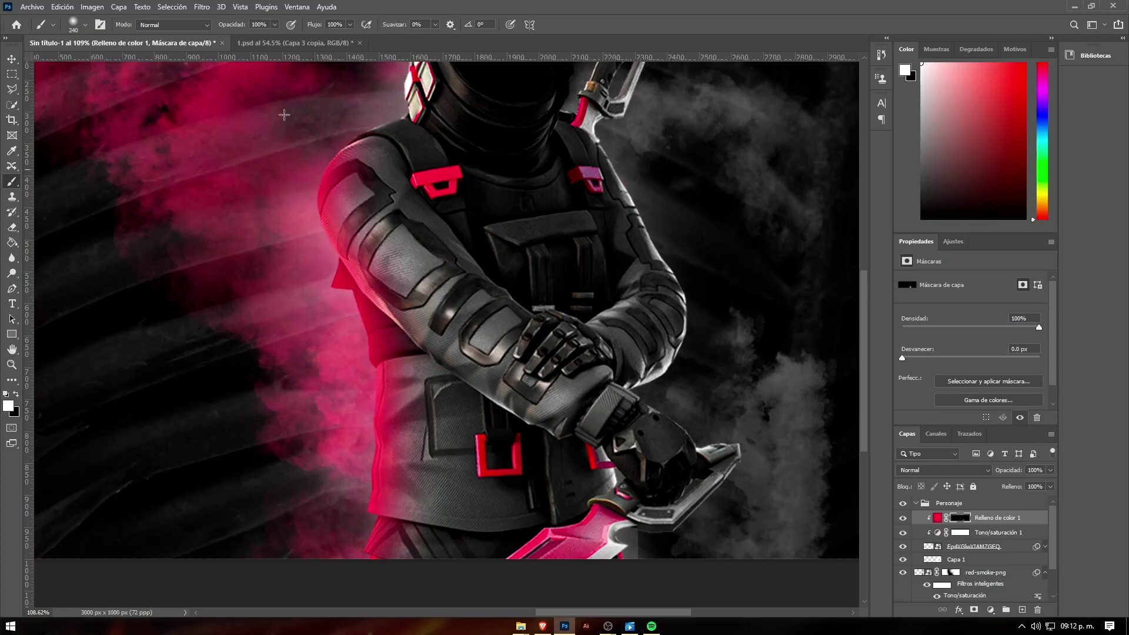
scroll(335, 235, "down", 3)
scroll(286, 411, "down", 2)
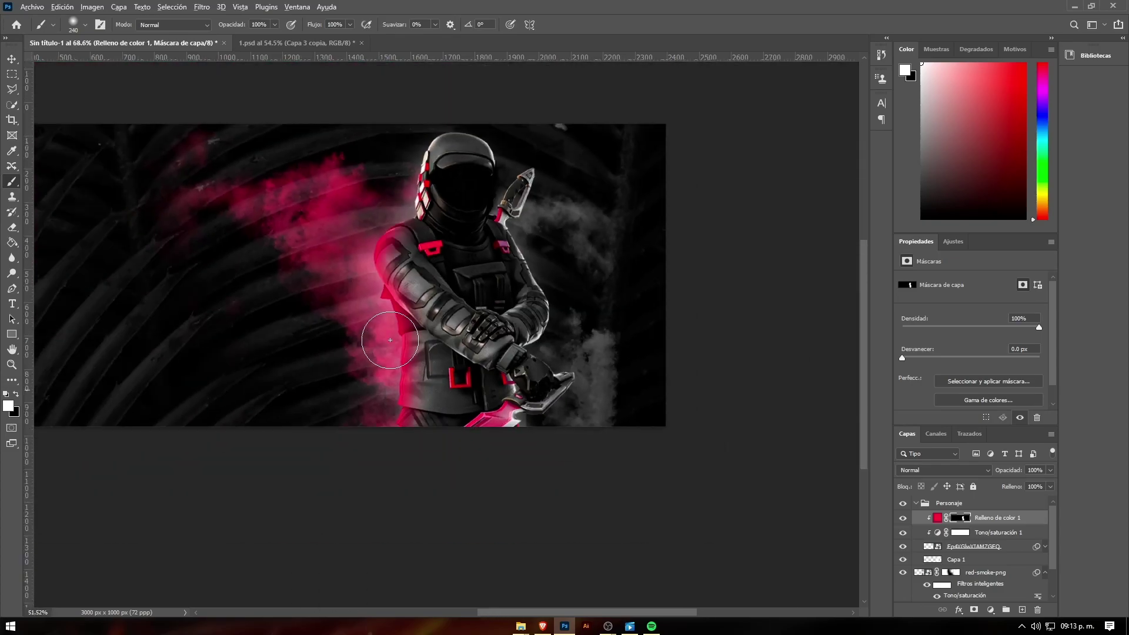
scroll(297, 303, "up", 2)
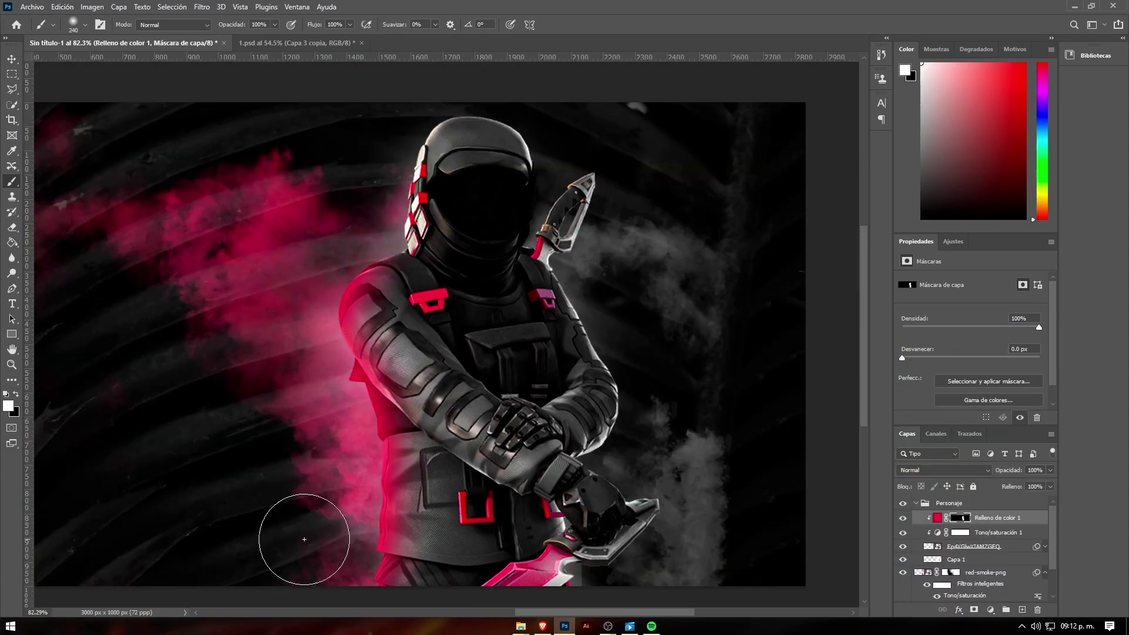
scroll(314, 446, "down", 1)
scroll(313, 446, "down", 2)
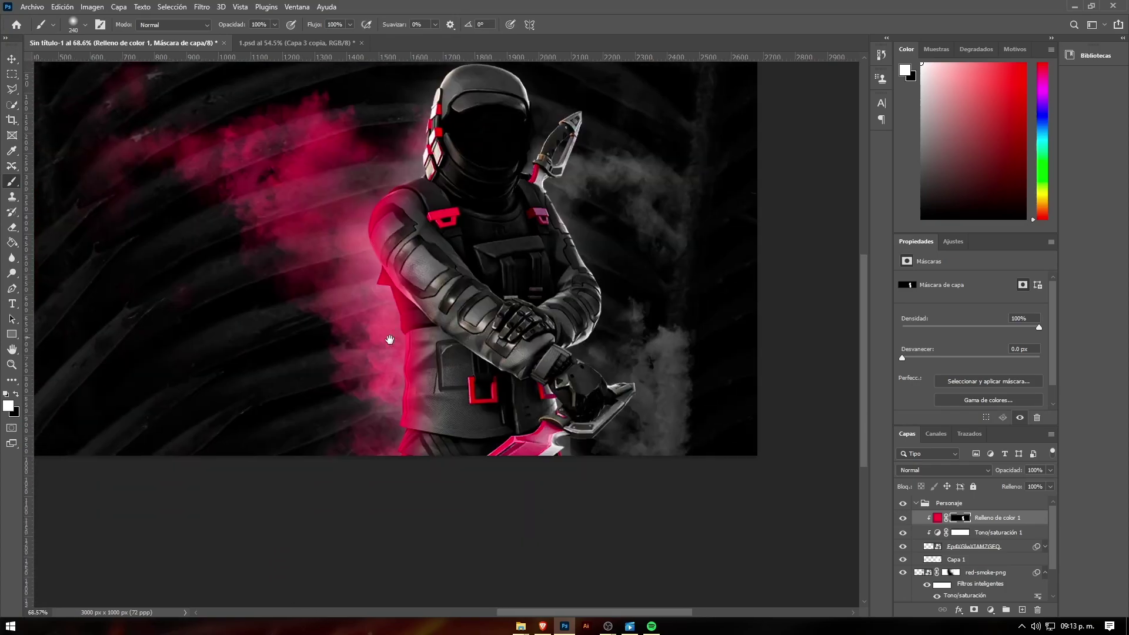
scroll(391, 333, "down", 1)
scroll(529, 353, "down", 1)
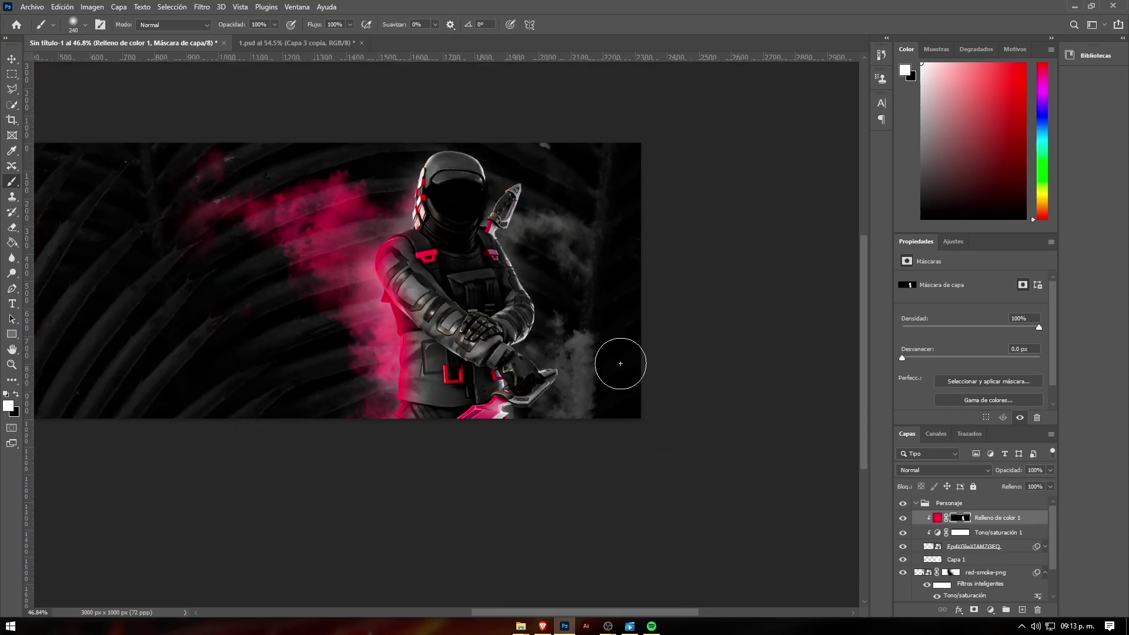
- Set Relleno de color 1's blend mode to Trama and inspect the brightened pink rim light
left_click(916, 474)
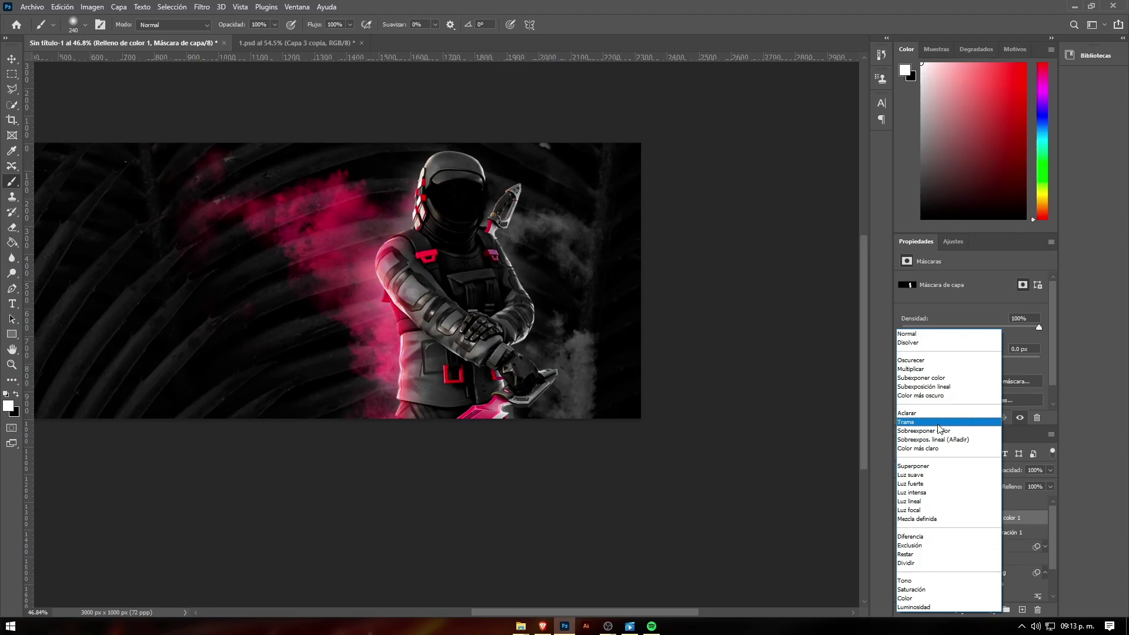
left_click(909, 422)
left_click(20, 63)
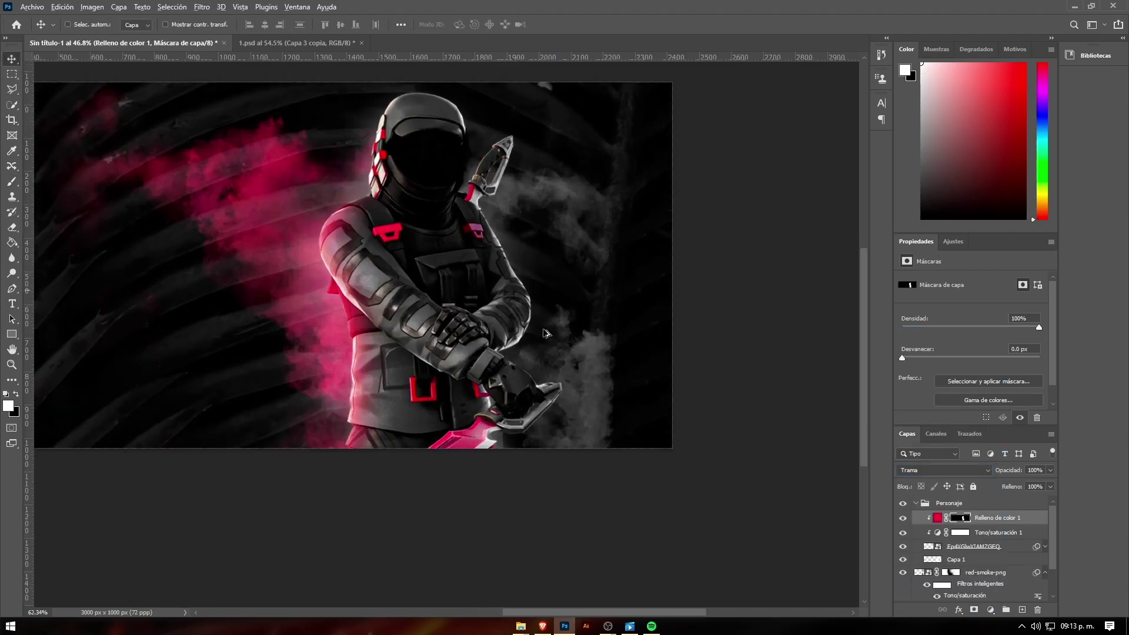
scroll(400, 311, "up", 3)
scroll(400, 310, "down", 3)
scroll(400, 315, "up", 1)
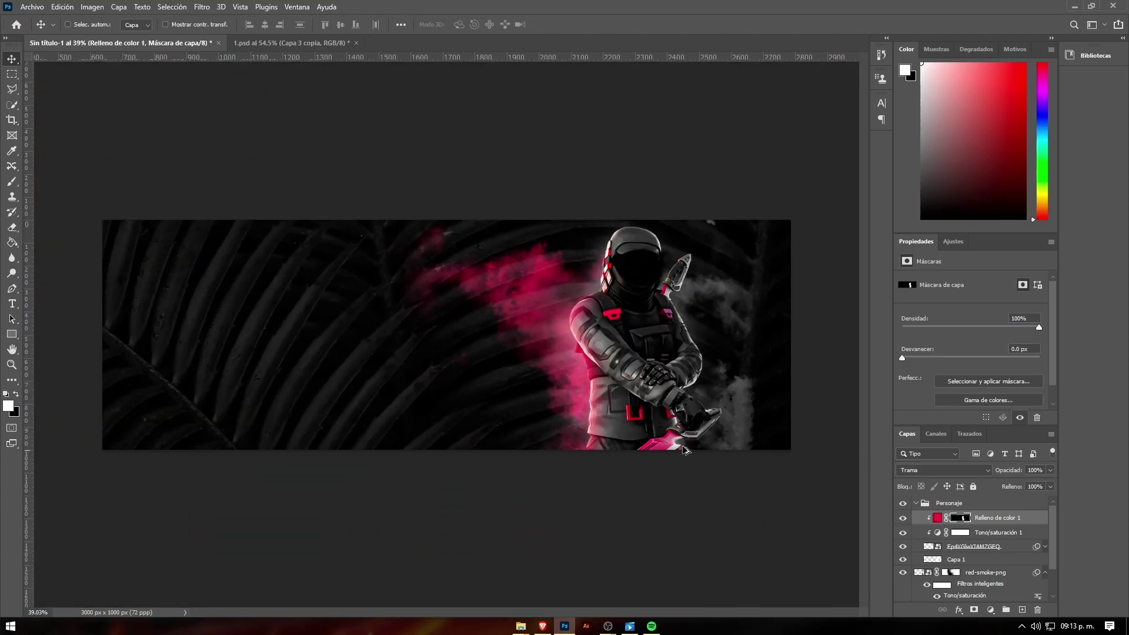
scroll(647, 376, "up", 1)
scroll(650, 353, "up", 2)
scroll(653, 345, "down", 2)
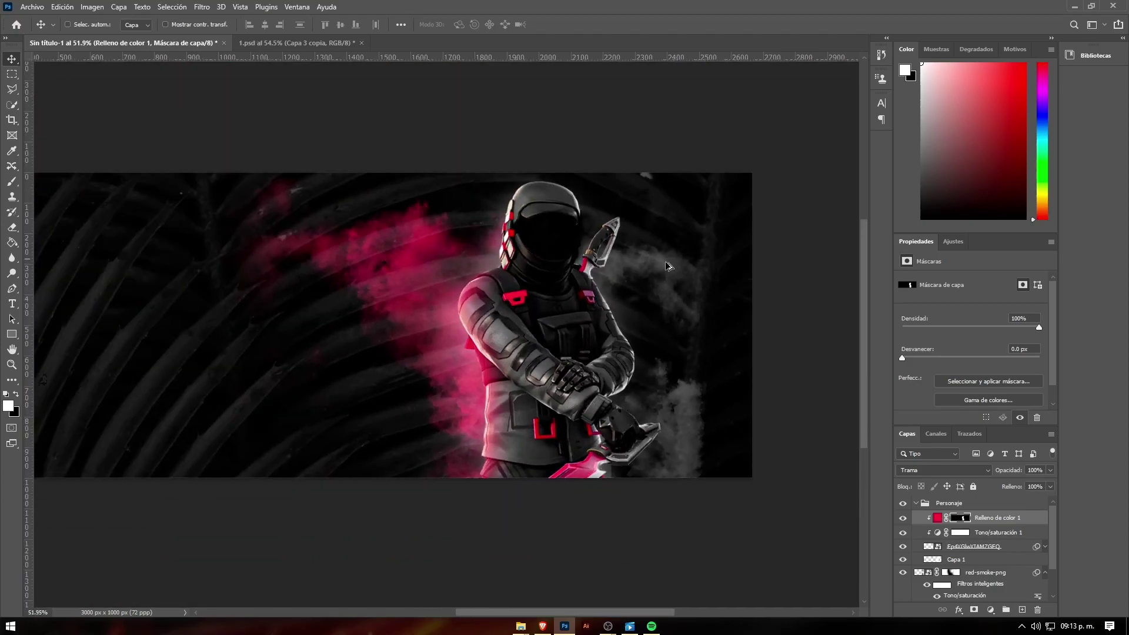
scroll(656, 345, "up", 2)
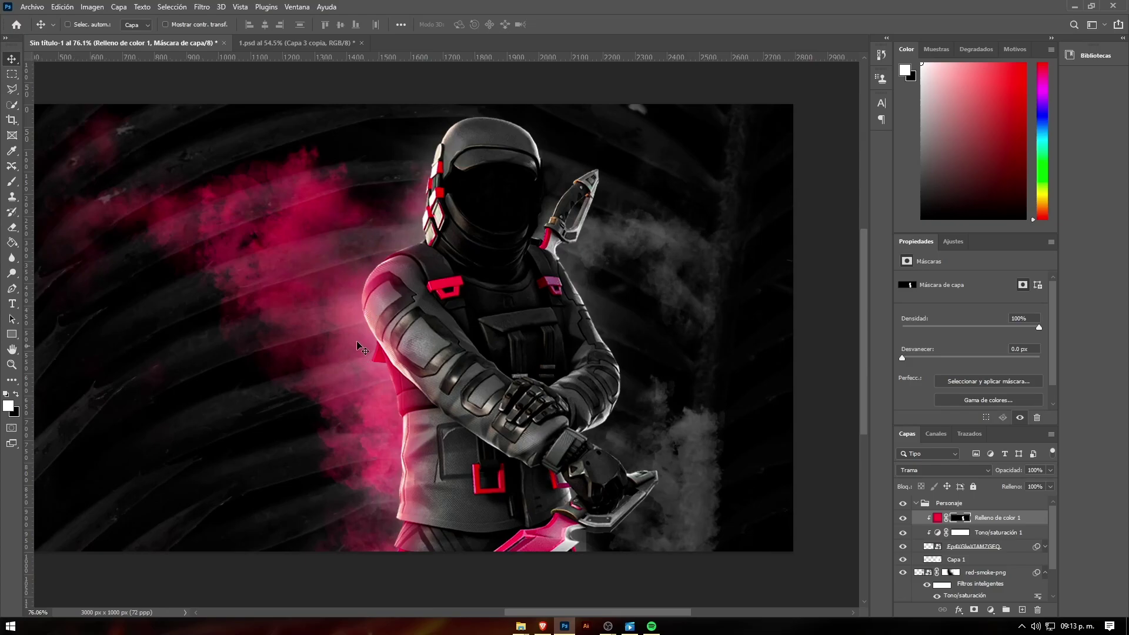
scroll(357, 344, "down", 2)
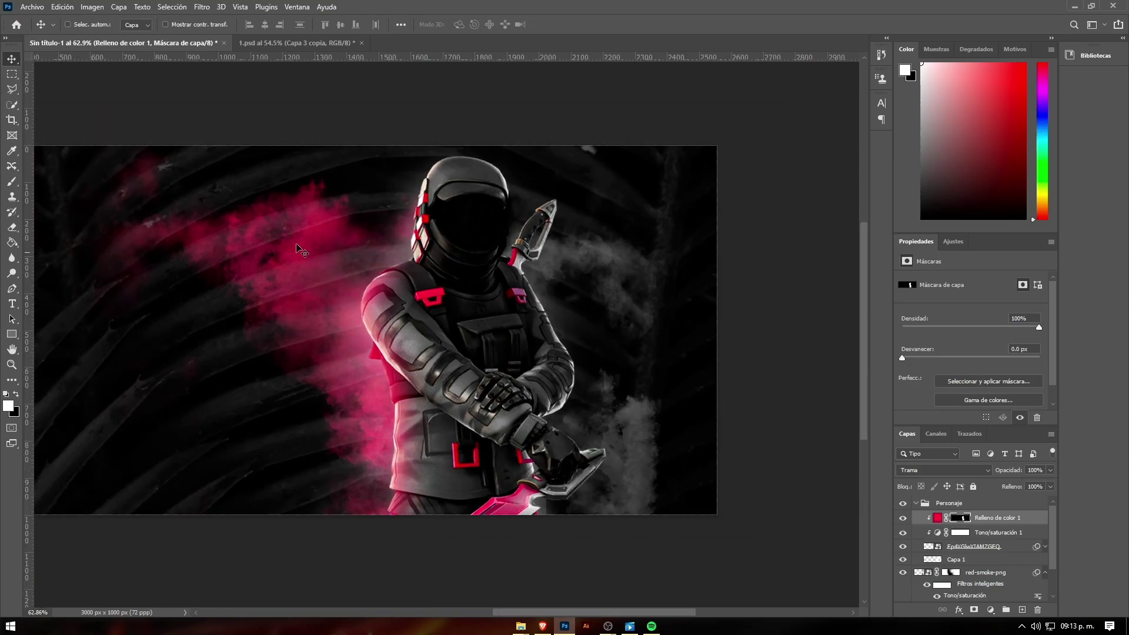
key("b")
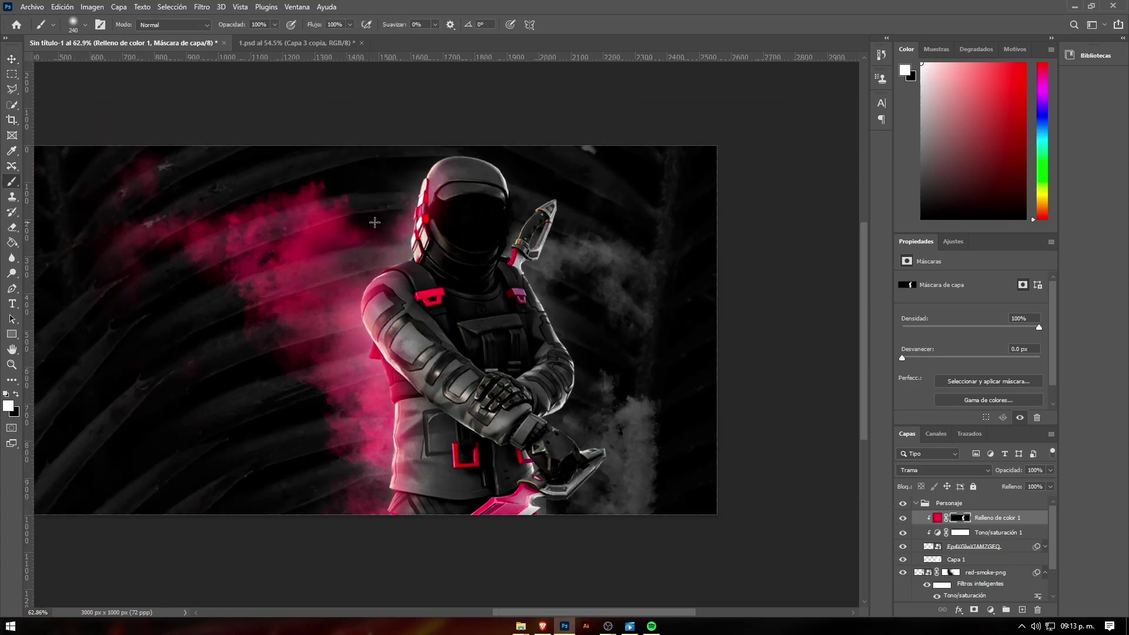
scroll(377, 225, "down", 1)
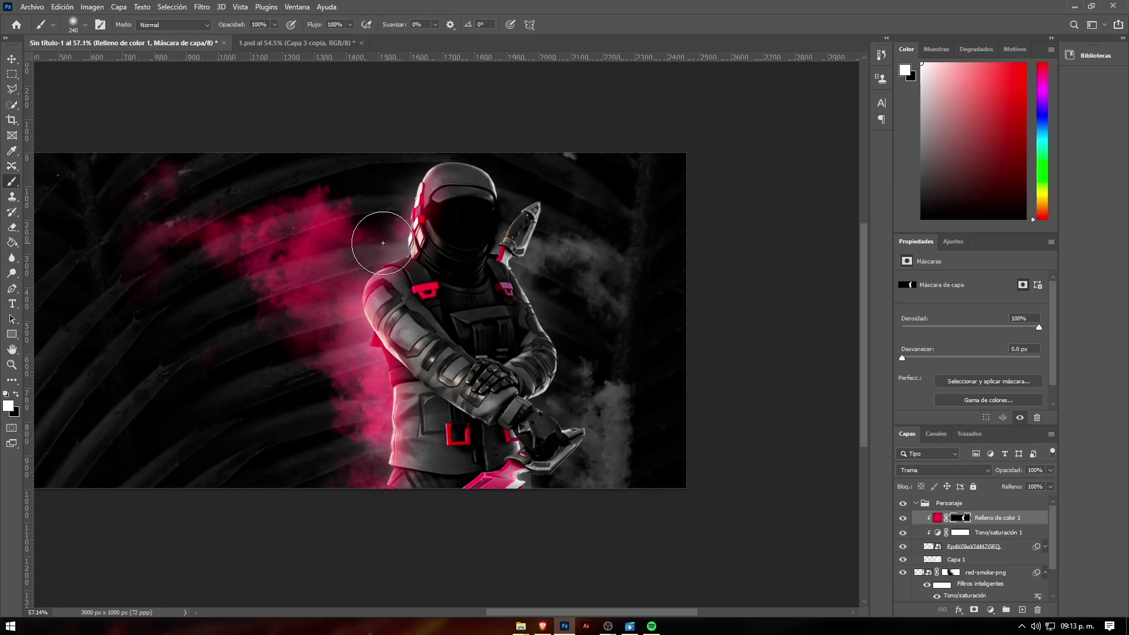
scroll(383, 242, "down", 1)
scroll(961, 559, "down", 2)
scroll(956, 560, "up", 1)
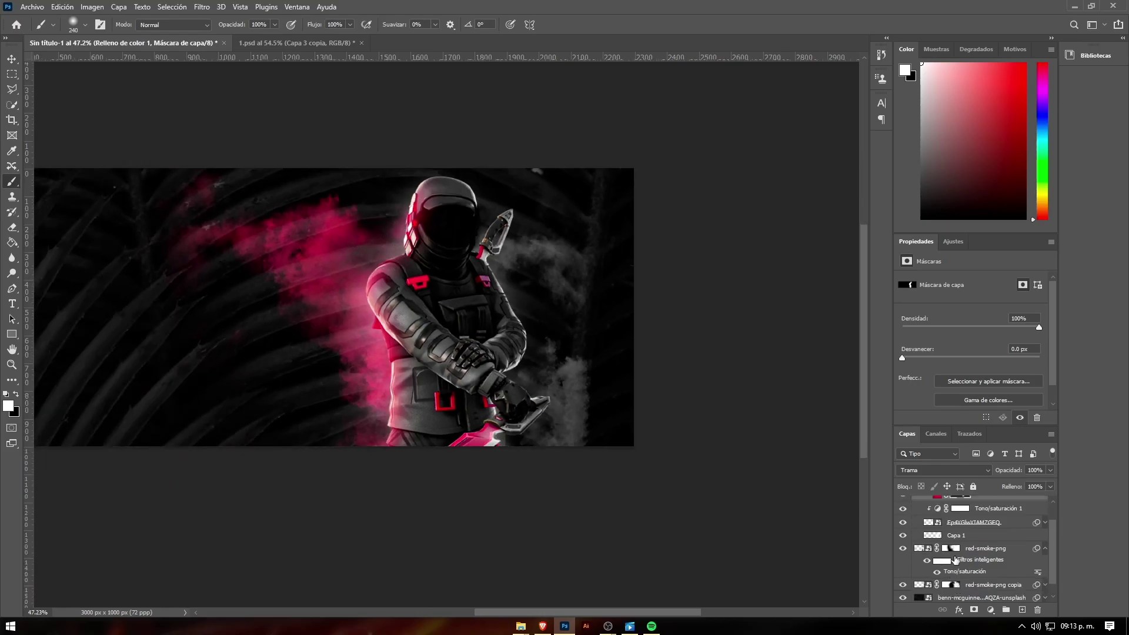
- Select Capa 1 with the Move tool and close the 1.psd document, leaving Sin título-1 open
left_click(971, 536)
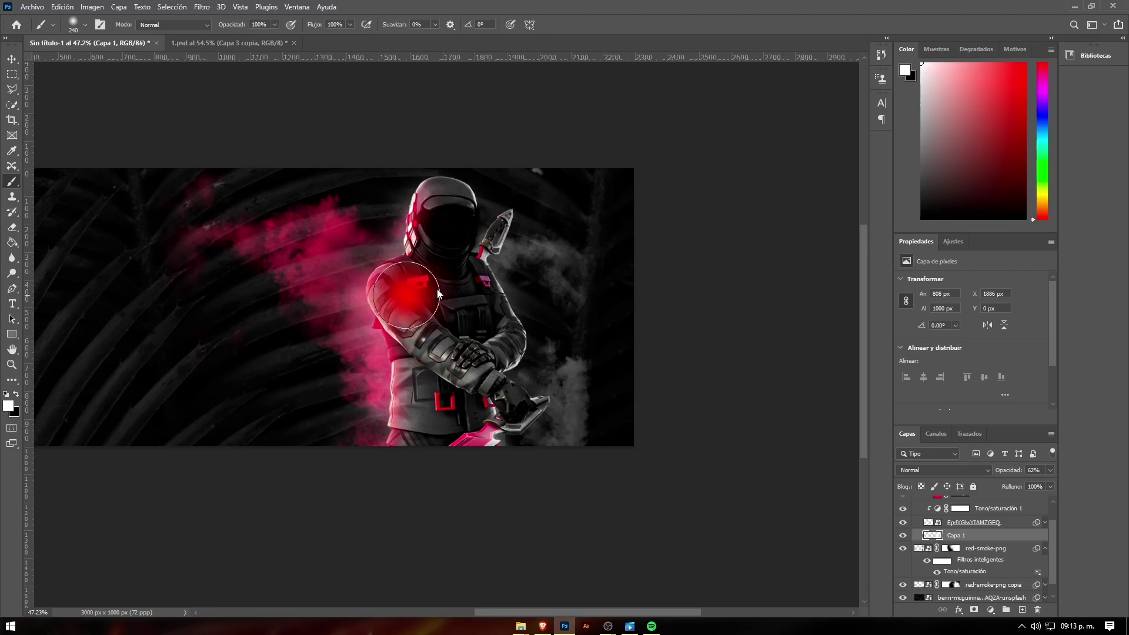
scroll(431, 276, "up", 2)
scroll(431, 276, "up", 1)
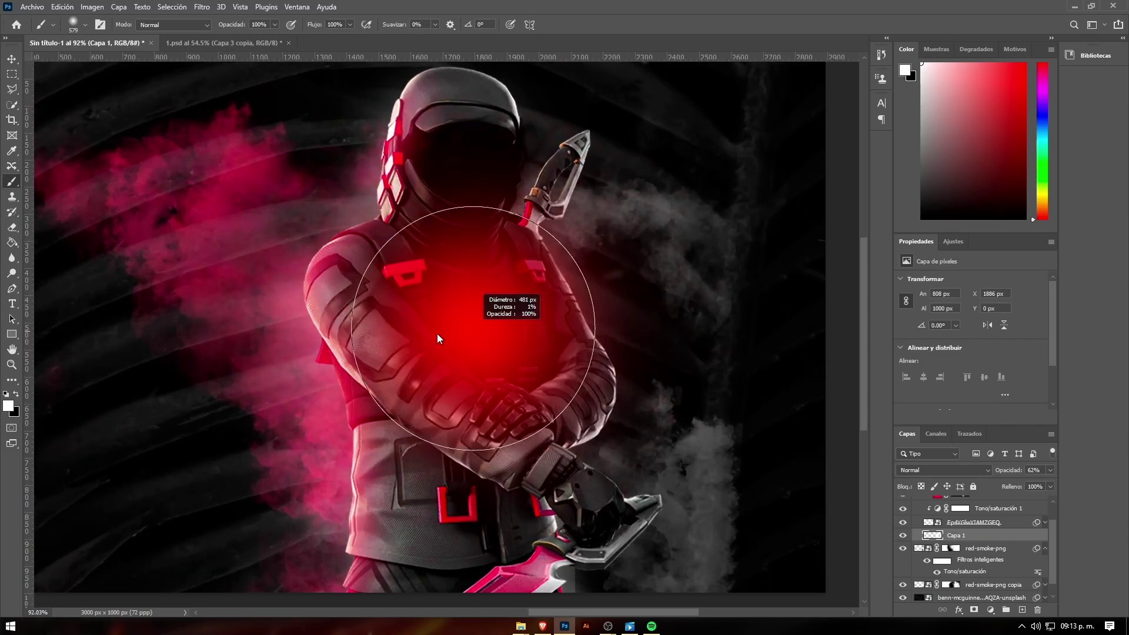
scroll(453, 364, "down", 4)
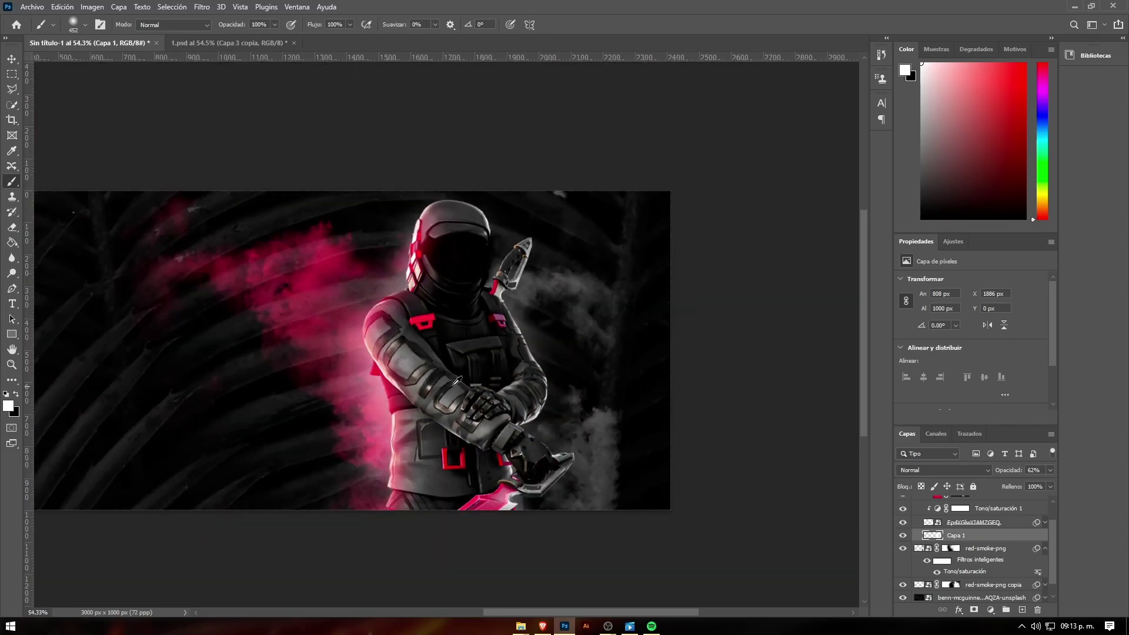
scroll(464, 379, "up", 4)
scroll(463, 378, "down", 4)
scroll(529, 353, "up", 2)
key("v")
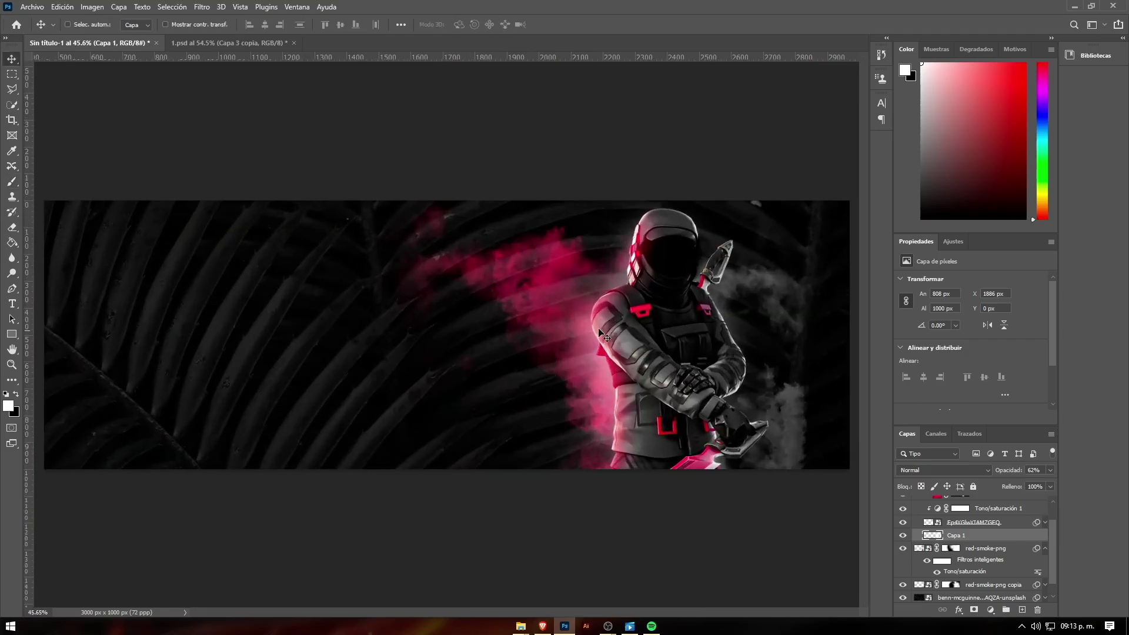
scroll(582, 321, "up", 1)
scroll(583, 320, "down", 2)
scroll(338, 385, "down", 1)
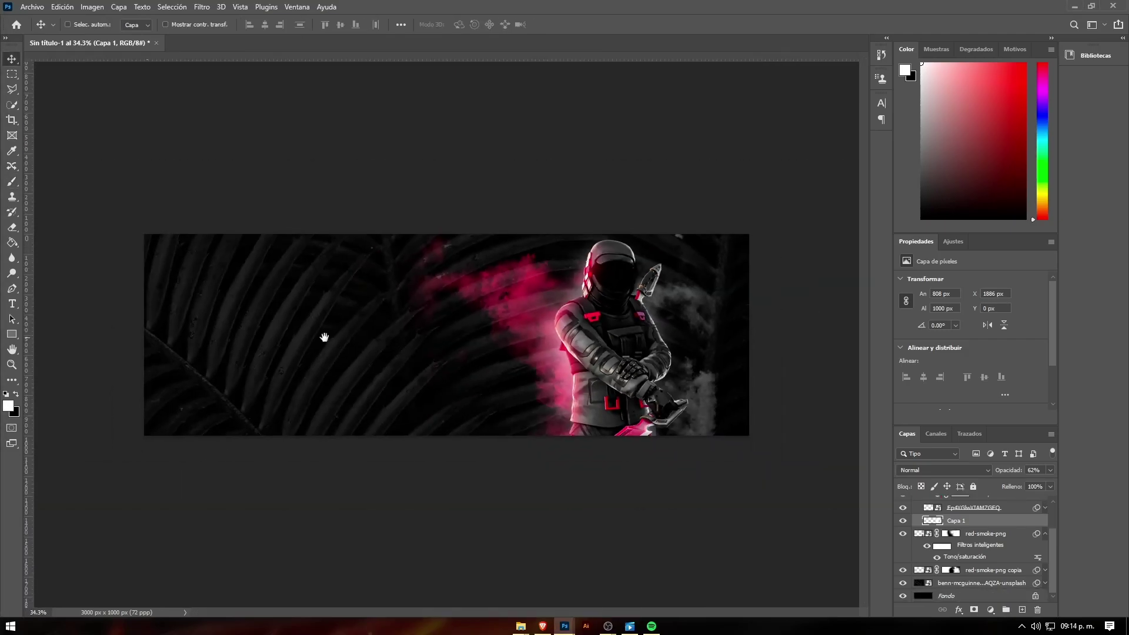
scroll(385, 328, "up", 2)
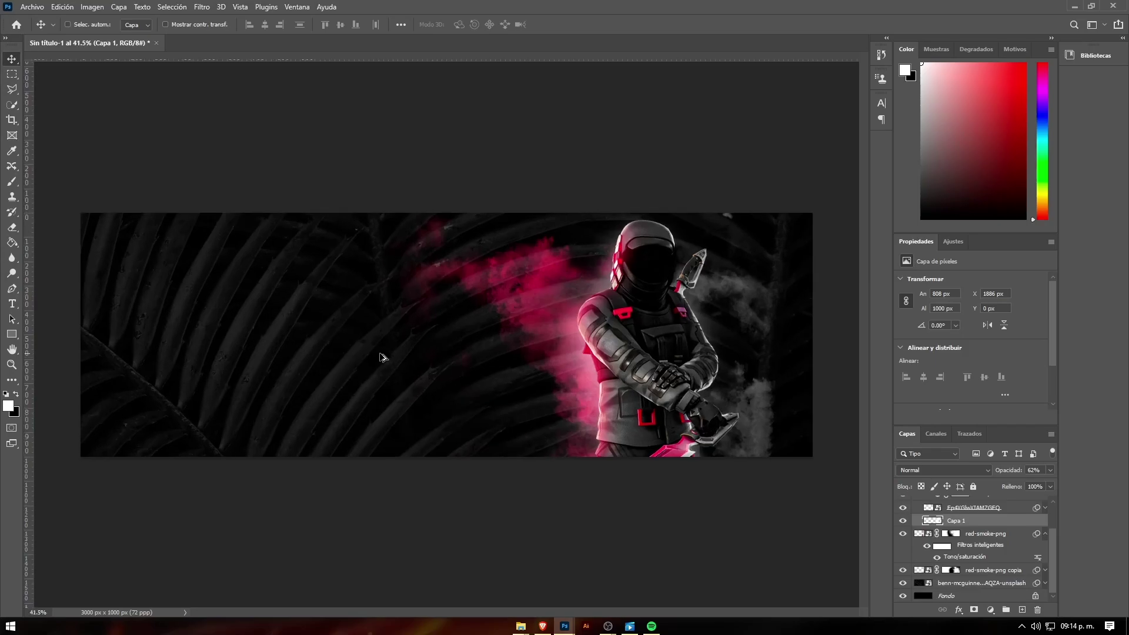
scroll(935, 545, "up", 3)
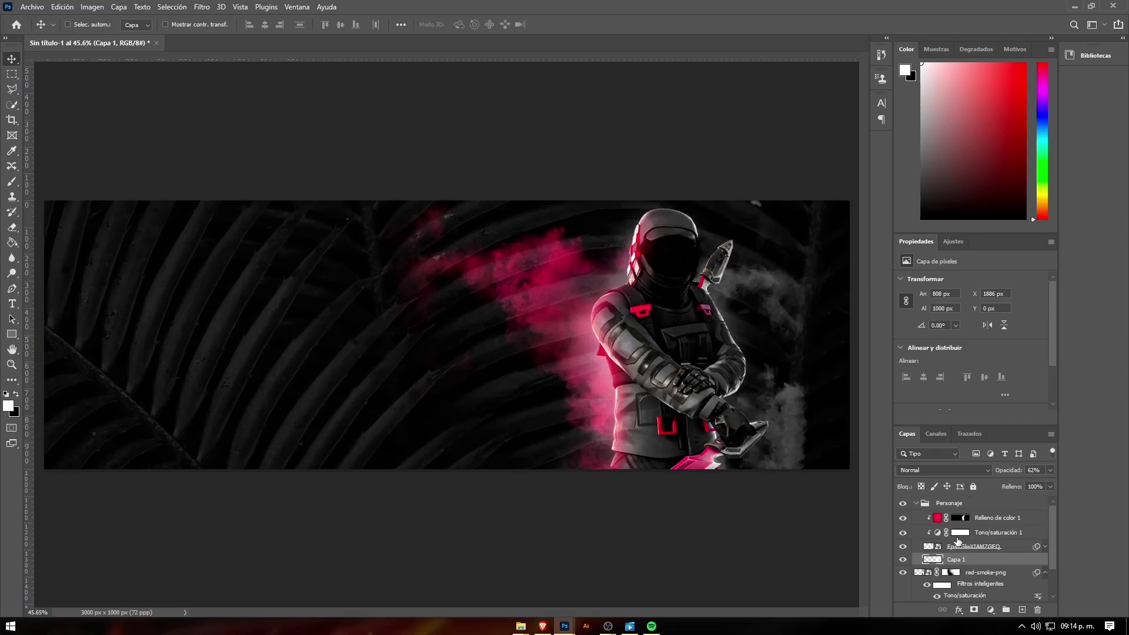
- Group red-smoke-png and its copy as Humo, then add an empty Capa 2 on top
left_click(918, 504)
left_click(976, 519)
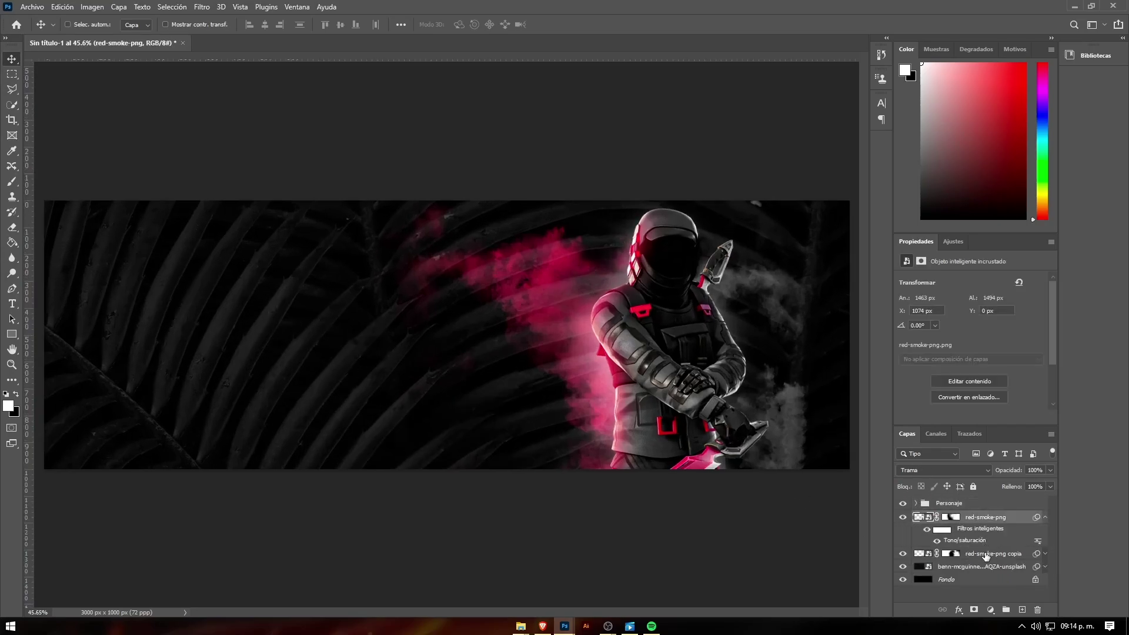
left_click(986, 555, "shift")
key("ctrl+g")
type("Humo")
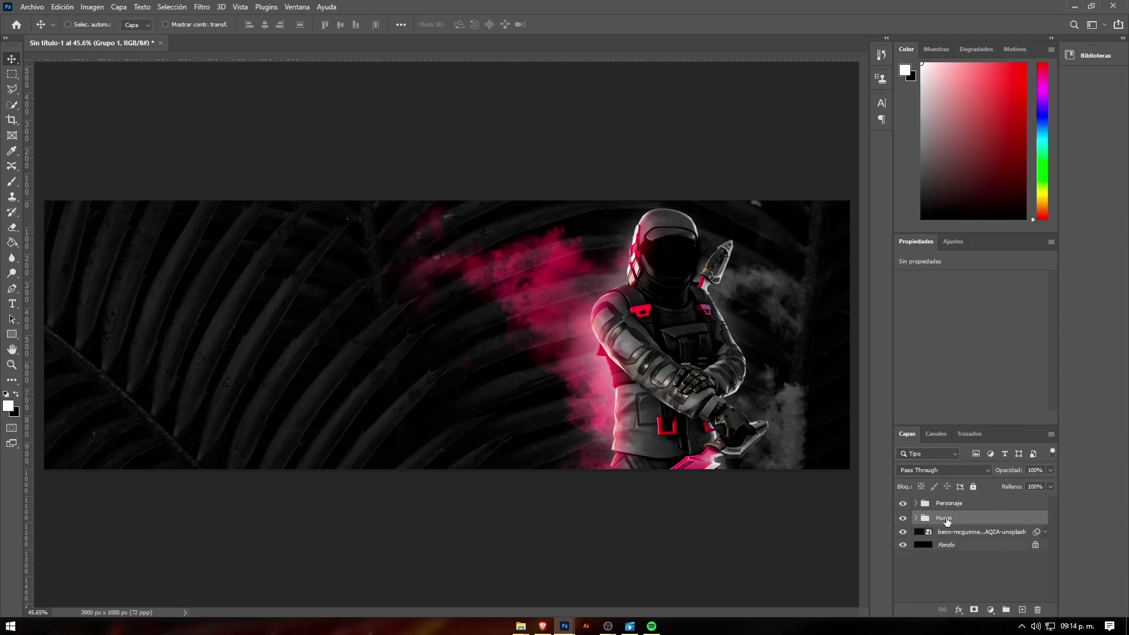
key("ctrl+shift+alt+n")
key("m")
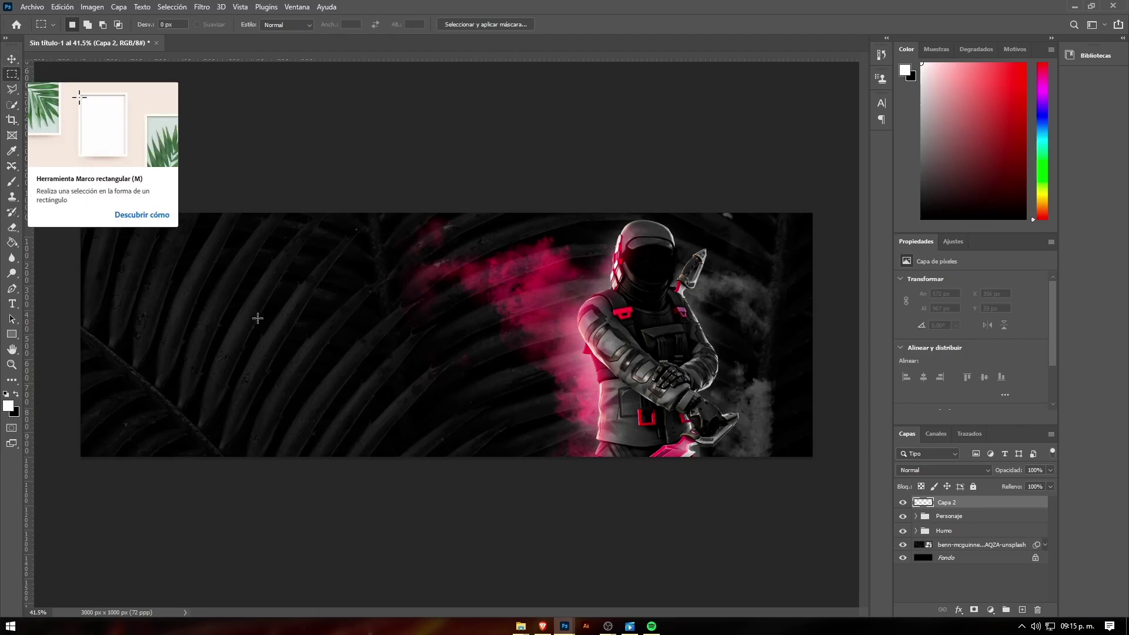
- Draw a tall 476×885 px rectangular selection on the banner's left side
left_click_drag(191, 240, 306, 568)
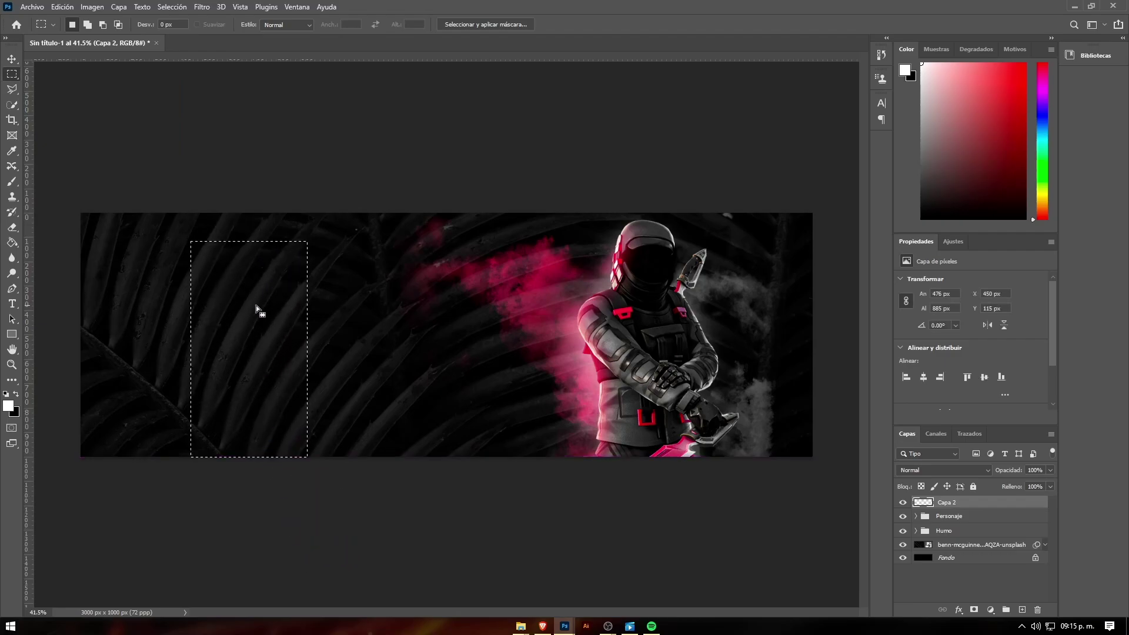
scroll(255, 306, "up", 1)
scroll(255, 305, "up", 1)
scroll(256, 306, "down", 1)
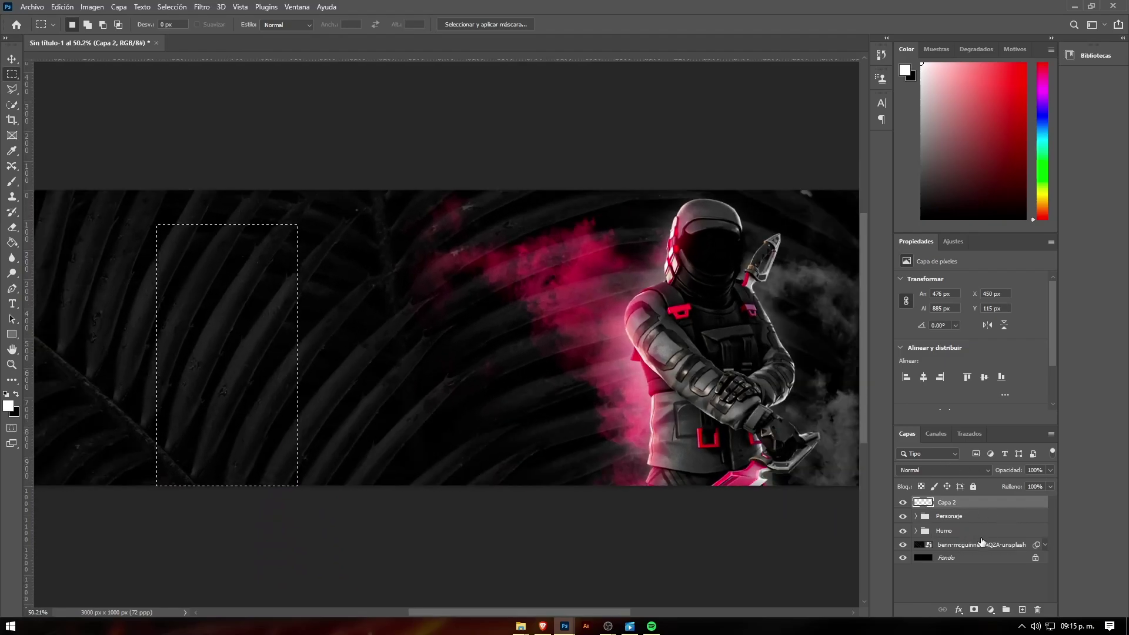
left_click(14, 181)
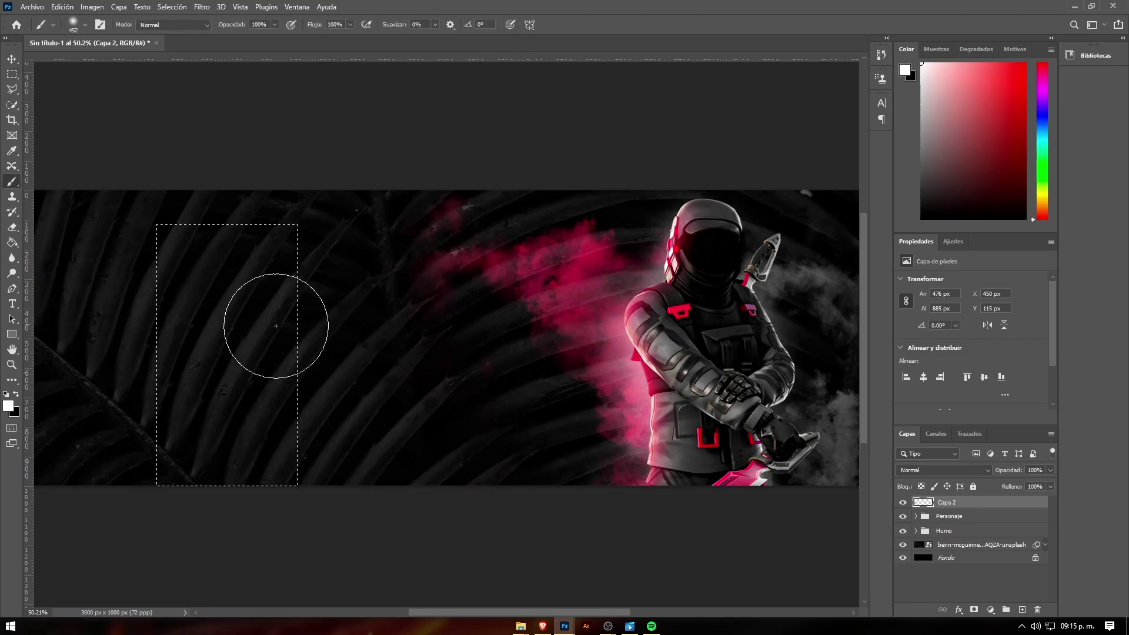
left_click(12, 150)
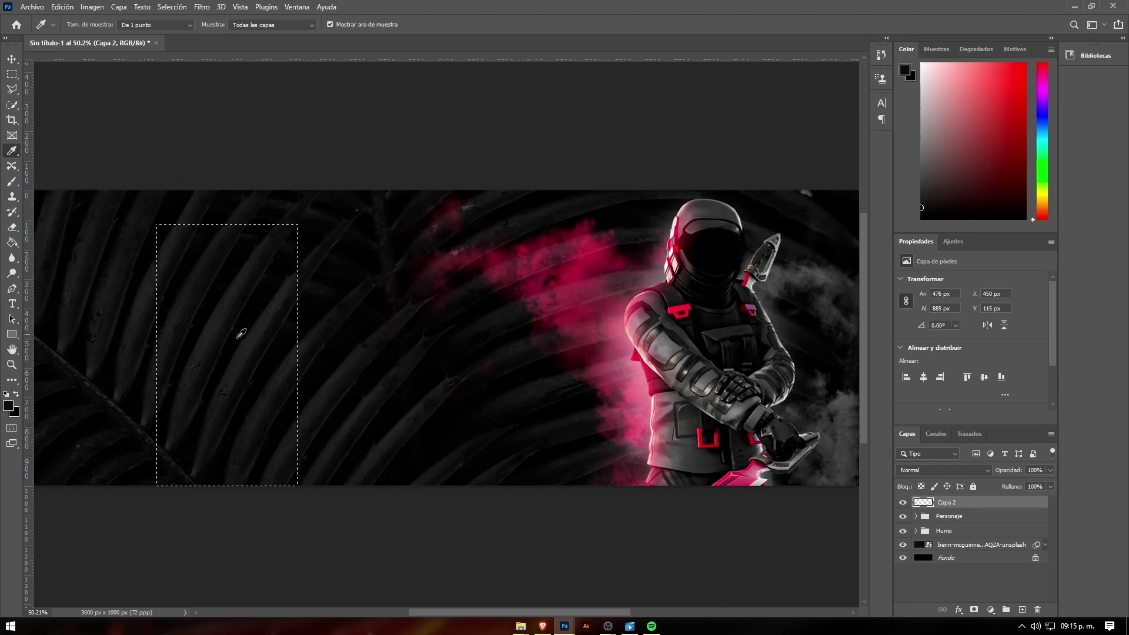
- Paint the rectangular selection on Capa 2 black with a large 0%-hardness soft brush
key("b")
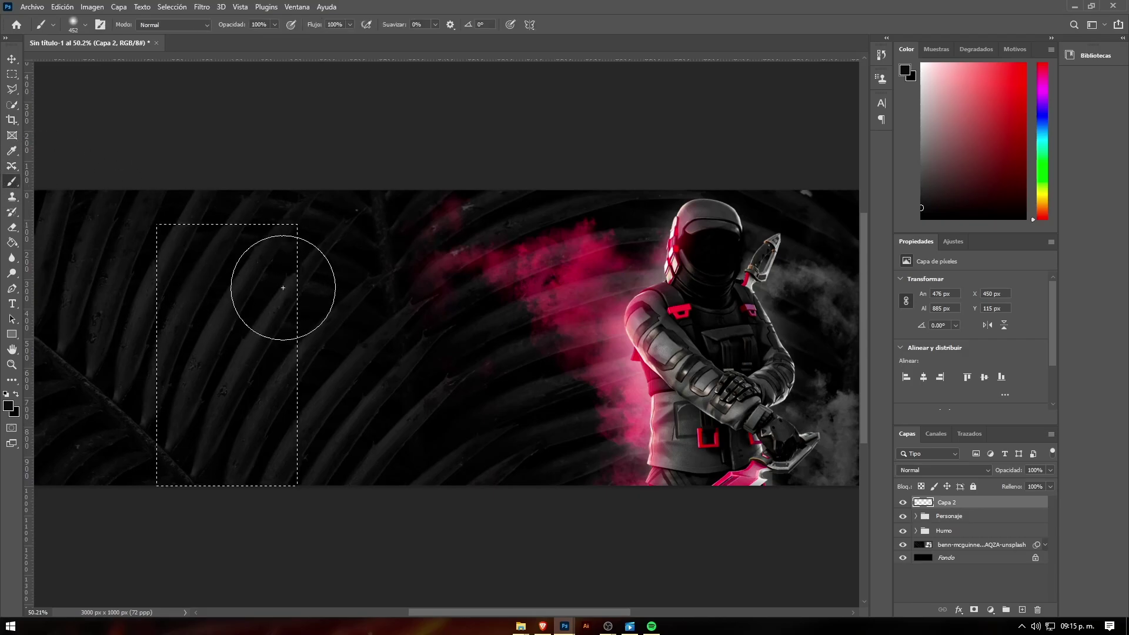
mouse_move(322, 302)
left_mouse_down()
mouse_move(361, 299)
mouse_move(351, 282)
left_mouse_up()
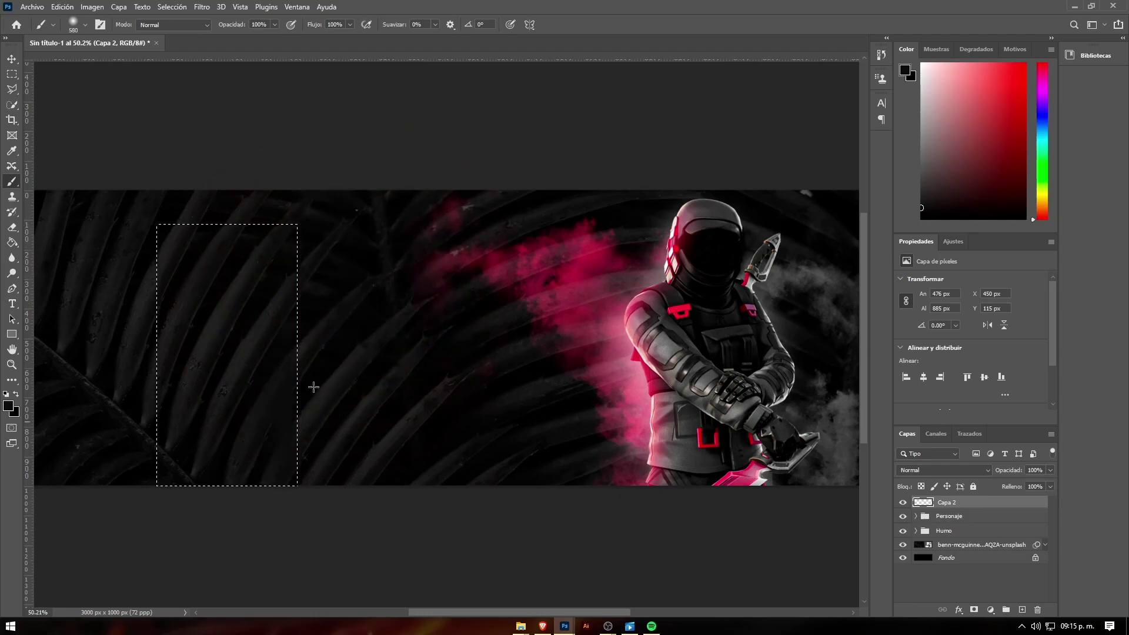
left_click_drag(313, 386, 321, 271)
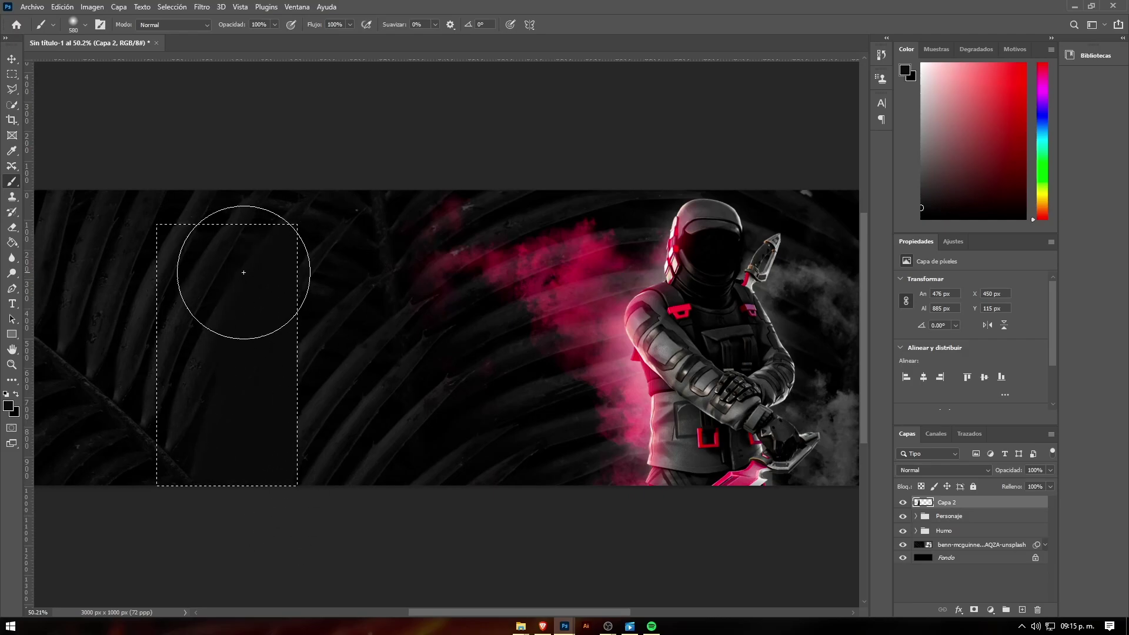
scroll(243, 256, "up", 3)
left_click_drag(244, 259, 263, 247)
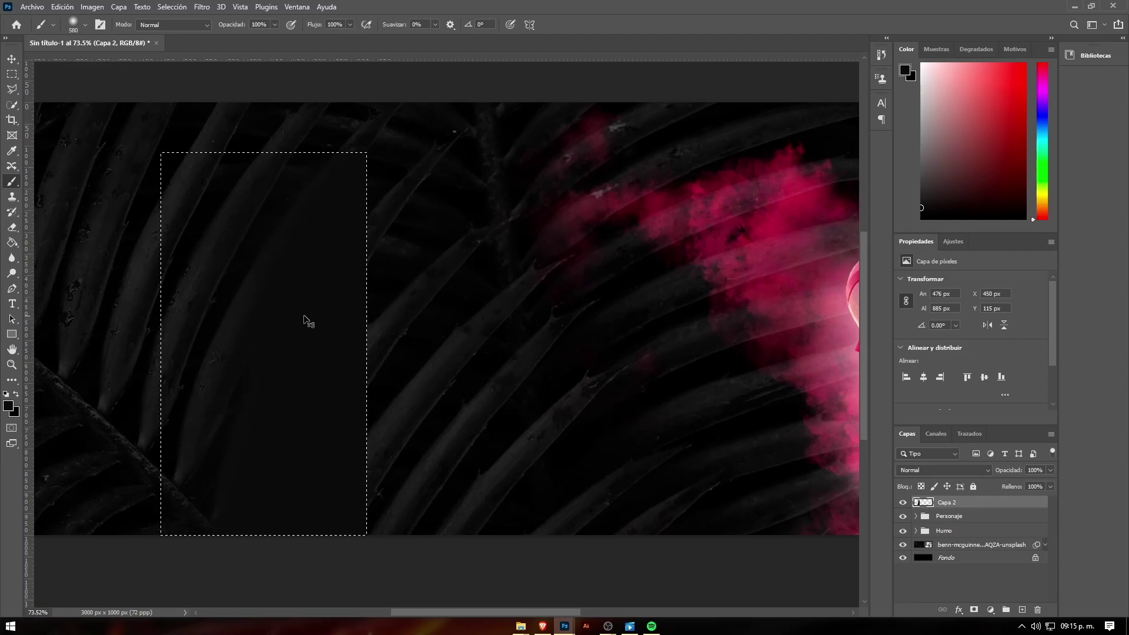
- Deselect and move the dark block right toward the banner's centre
key("ctrl+d")
key("v")
scroll(305, 321, "down", 3)
mouse_move(278, 361)
left_mouse_down()
mouse_move(539, 367)
mouse_move(355, 372)
mouse_move(518, 350)
left_mouse_up()
- Scale the dark block to about 194%, rotate it about 18°, and shift it left
key("ctrl+t")
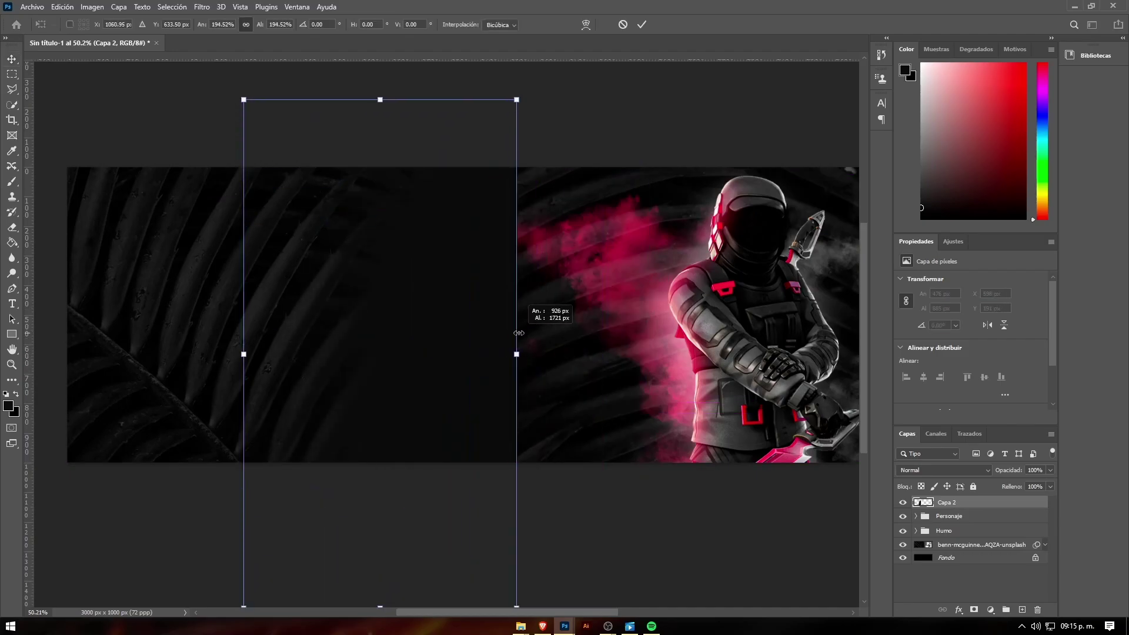
left_click_drag(604, 297, 593, 367)
left_click_drag(482, 302, 320, 277)
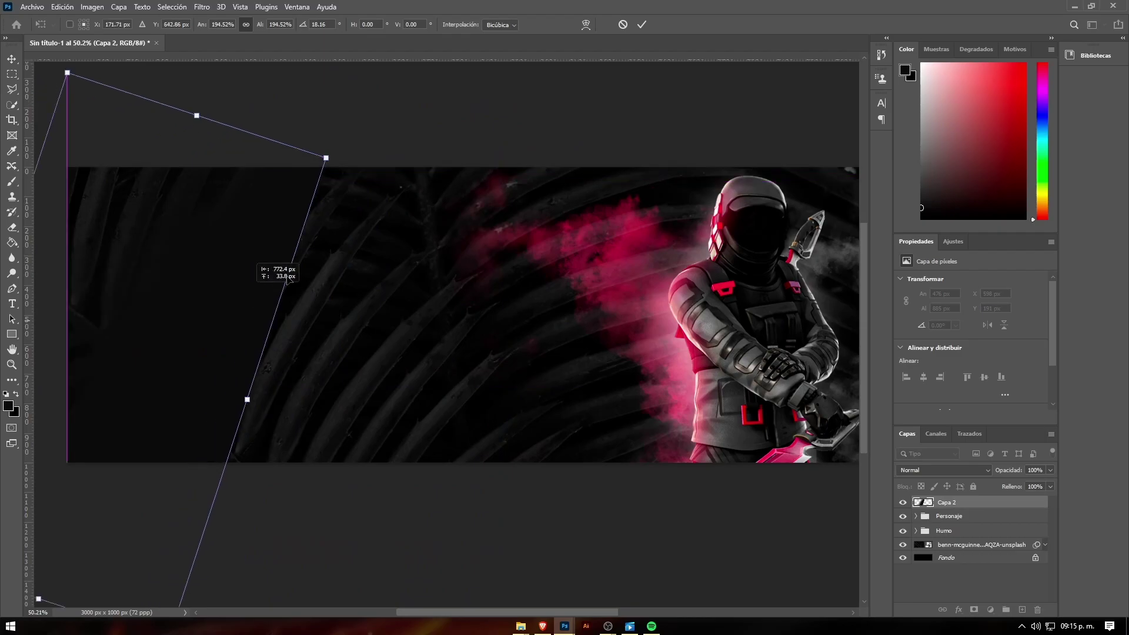
key("Return")
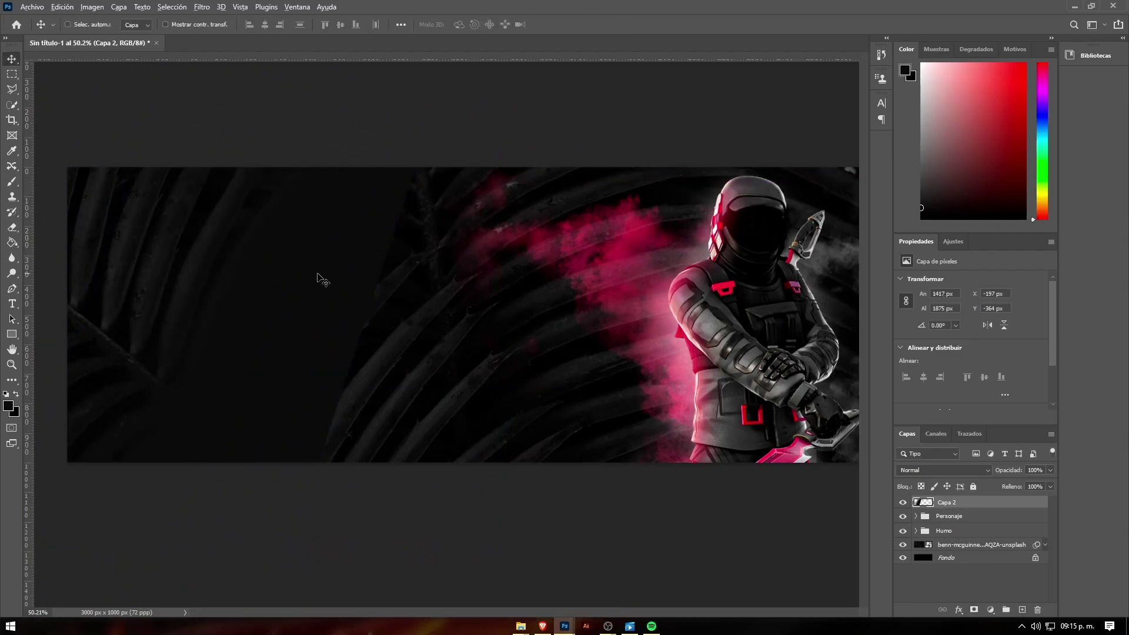
- Place the shadow over the banner's left, then duplicate it as Capa 2 copia to the right
scroll(319, 277, "down", 3)
mouse_move(320, 277)
left_mouse_down()
mouse_move(274, 360)
mouse_move(303, 291)
left_mouse_up()
scroll(303, 290, "up", 3)
scroll(304, 292, "down", 1)
scroll(304, 292, "down", 1)
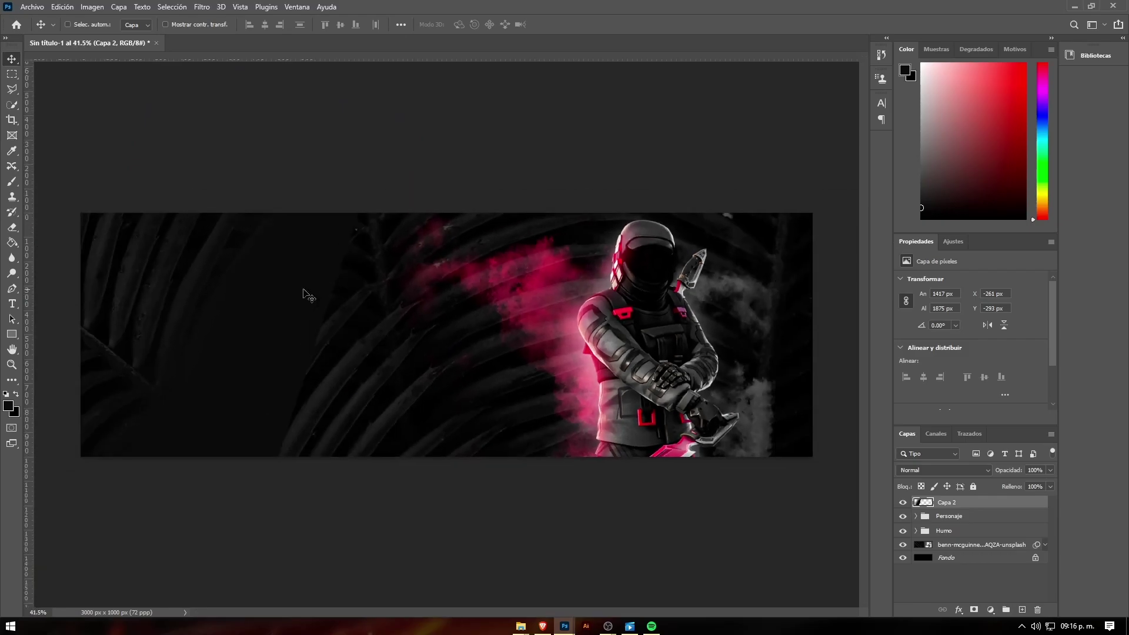
scroll(284, 331, "down", 1)
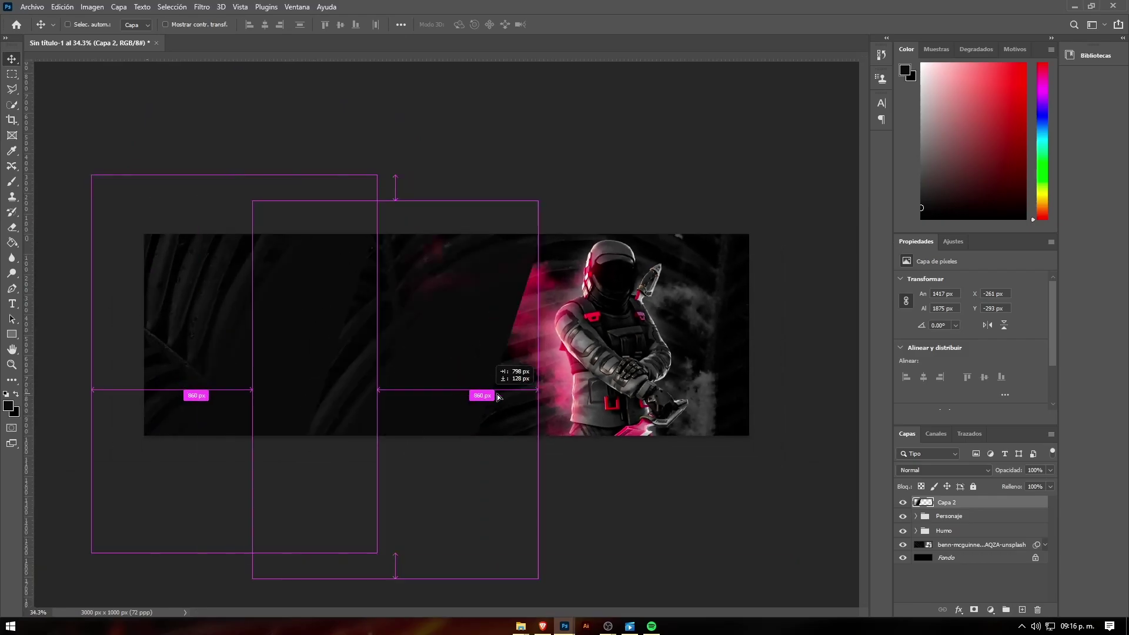
left_click_drag(316, 373, 512, 396)
- Flip Capa 2 copia horizontally and move it right and up
key("ctrl+t")
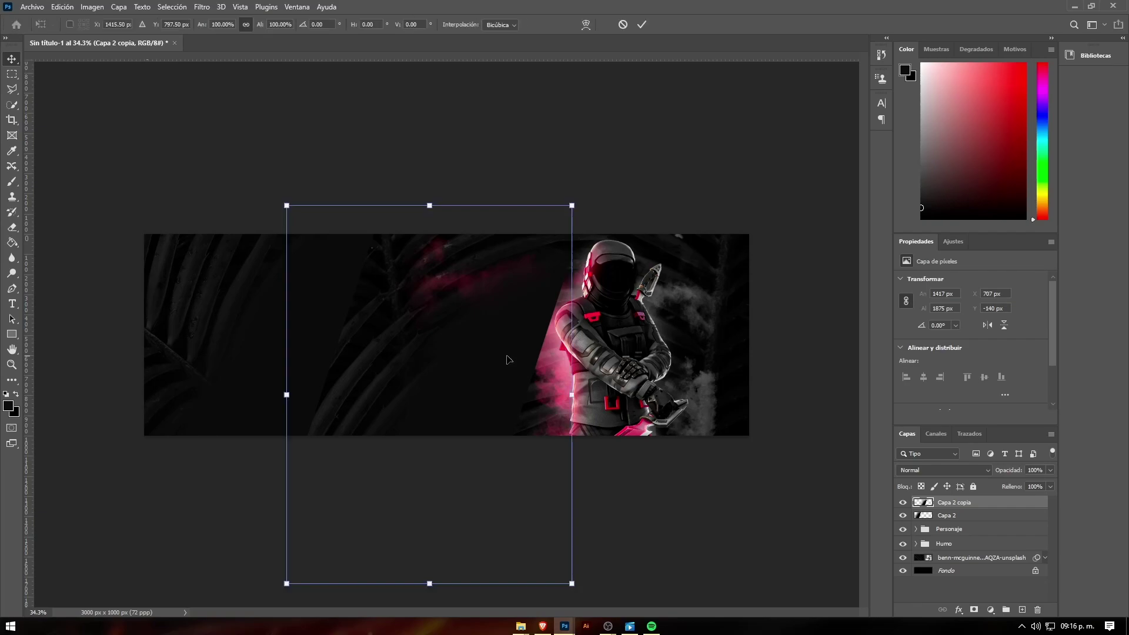
right_click(505, 347)
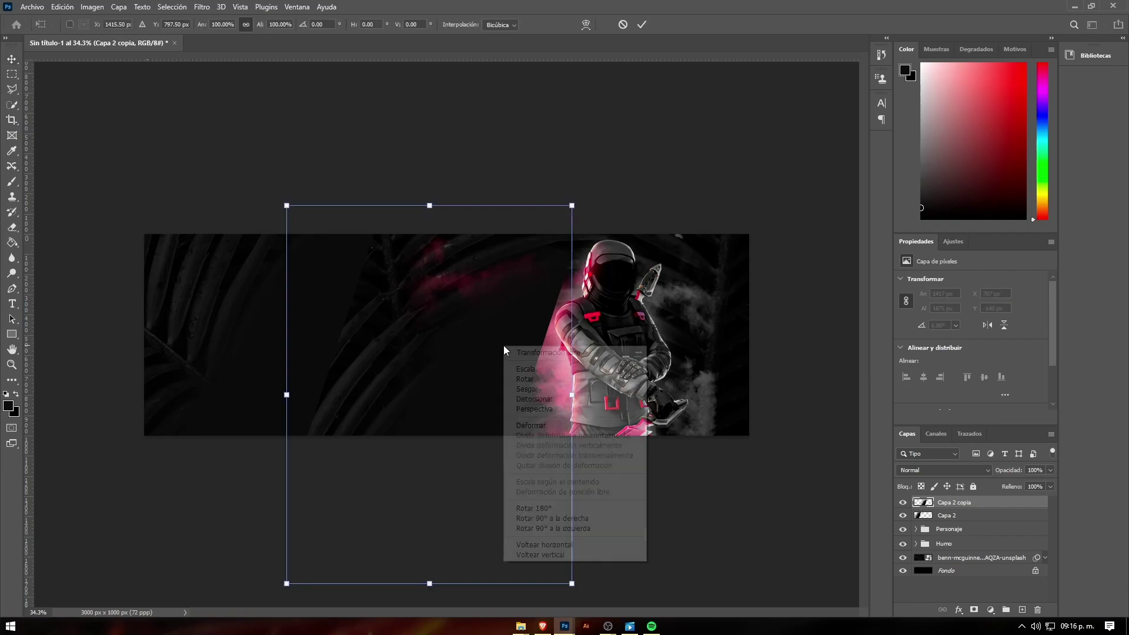
left_click(577, 545)
left_click_drag(404, 374, 608, 348)
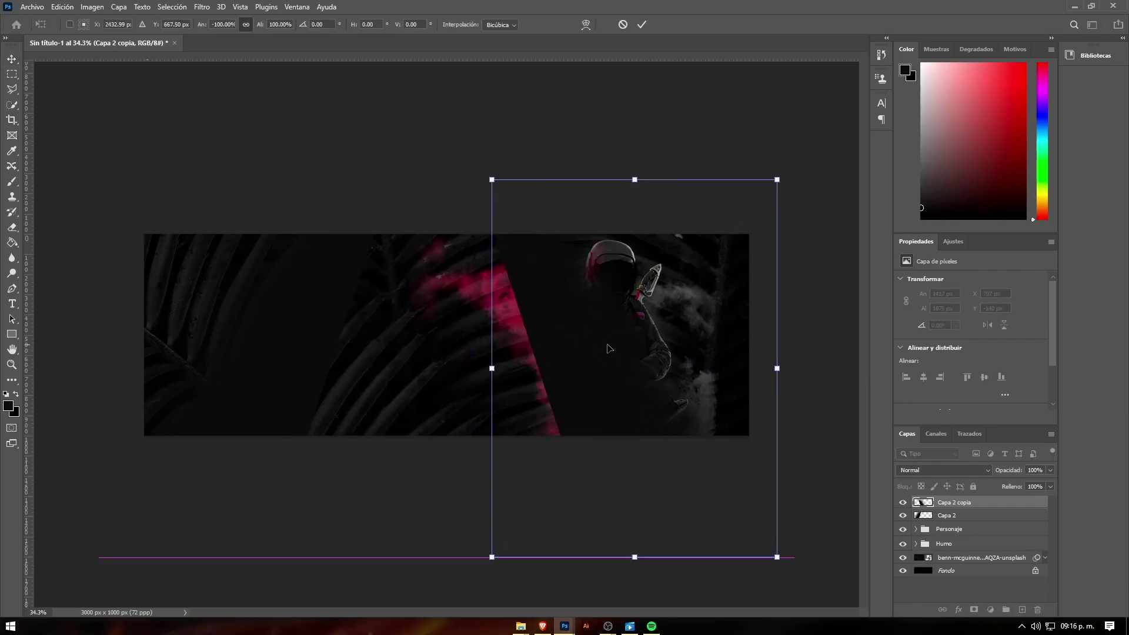
key("Return")
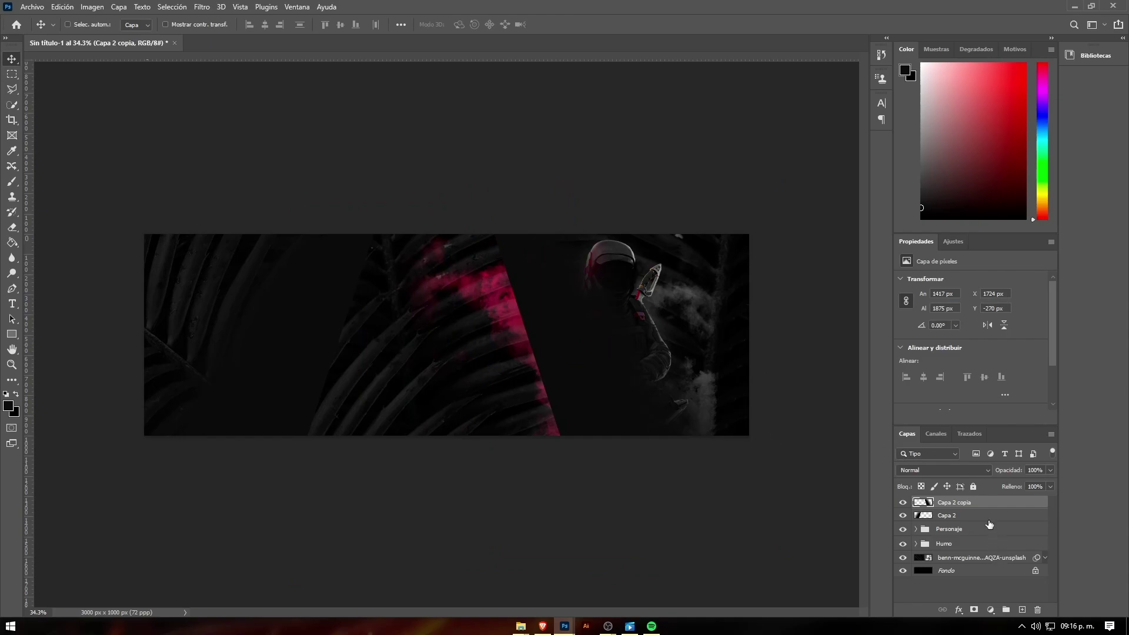
- Reorder Capa 2 copia below the Humo group and reposition it behind the astronaut
left_click_drag(975, 504, 955, 540)
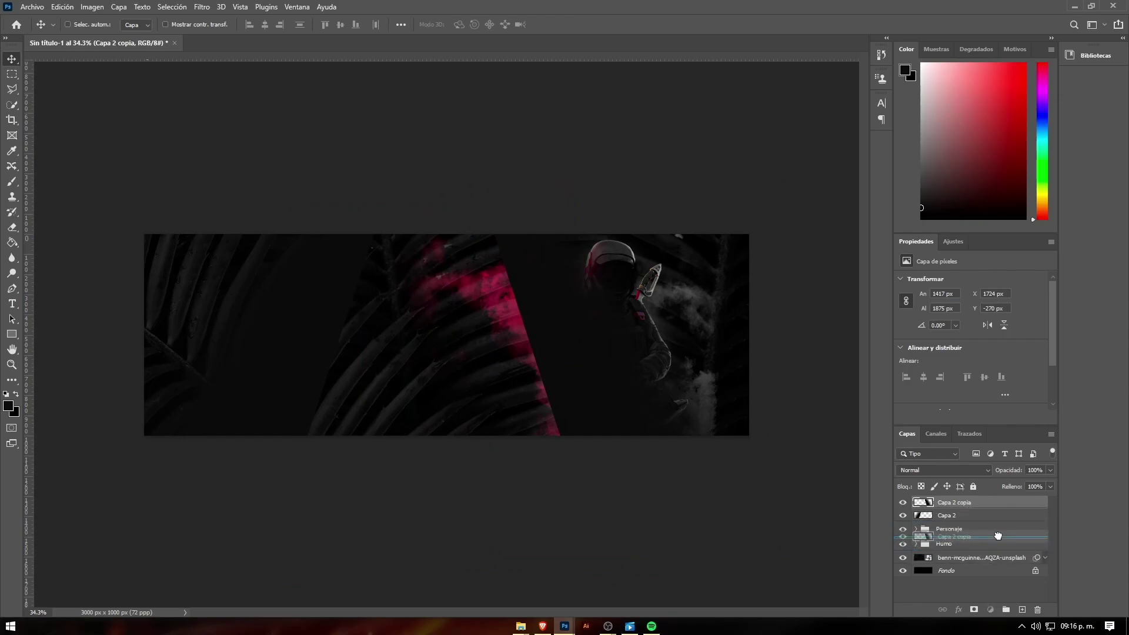
left_click_drag(536, 320, 479, 352)
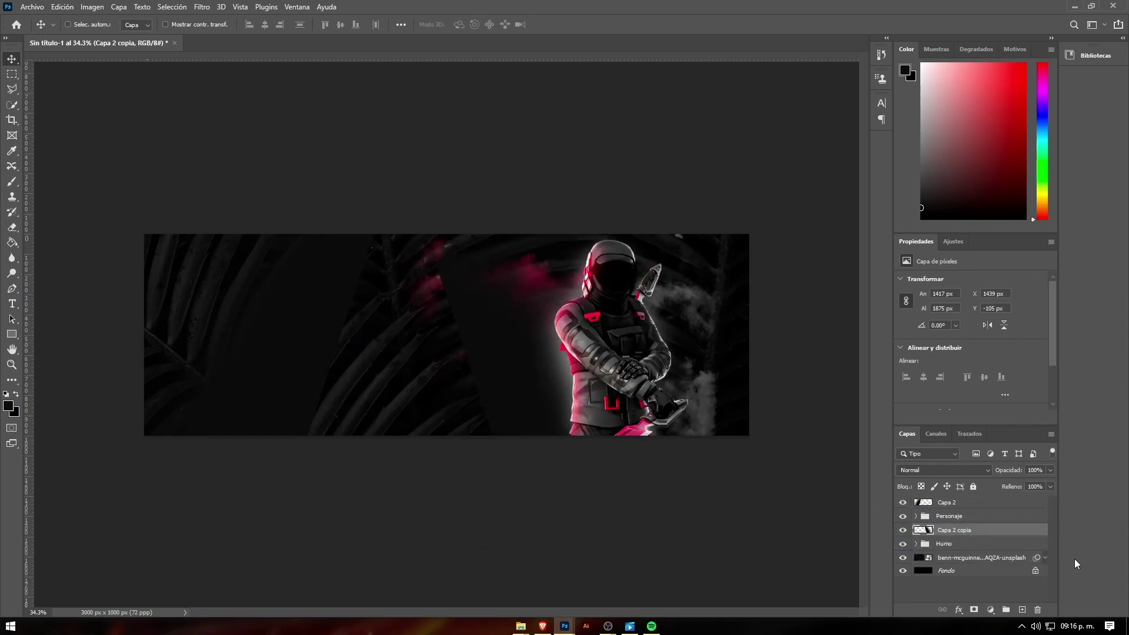
left_click_drag(959, 533, 956, 552)
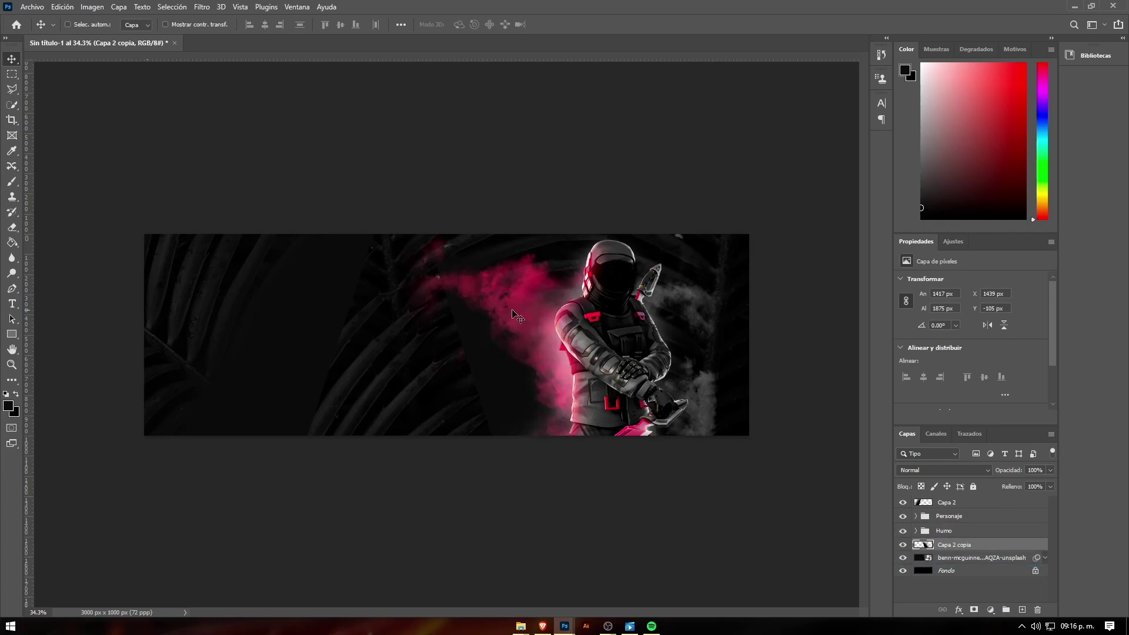
mouse_move(618, 380)
left_mouse_down()
mouse_move(526, 302)
mouse_move(538, 323)
left_mouse_up()
- Widen the shadow copy slightly to 1525 × 2018 px and nudge it into place
key("ctrl+t")
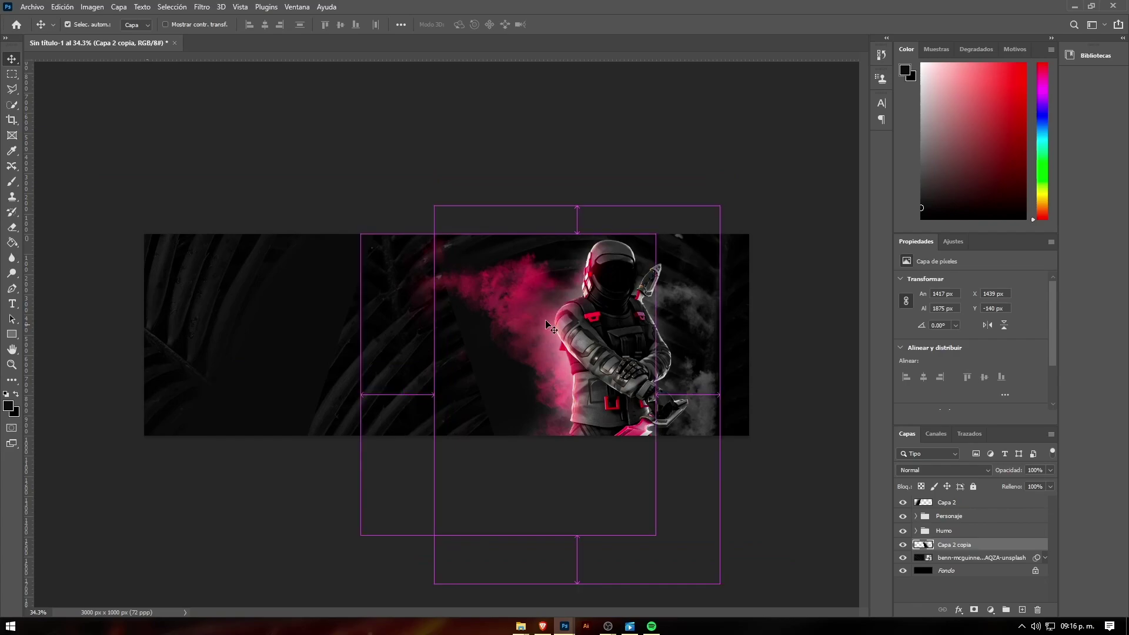
left_click_drag(723, 393, 752, 398)
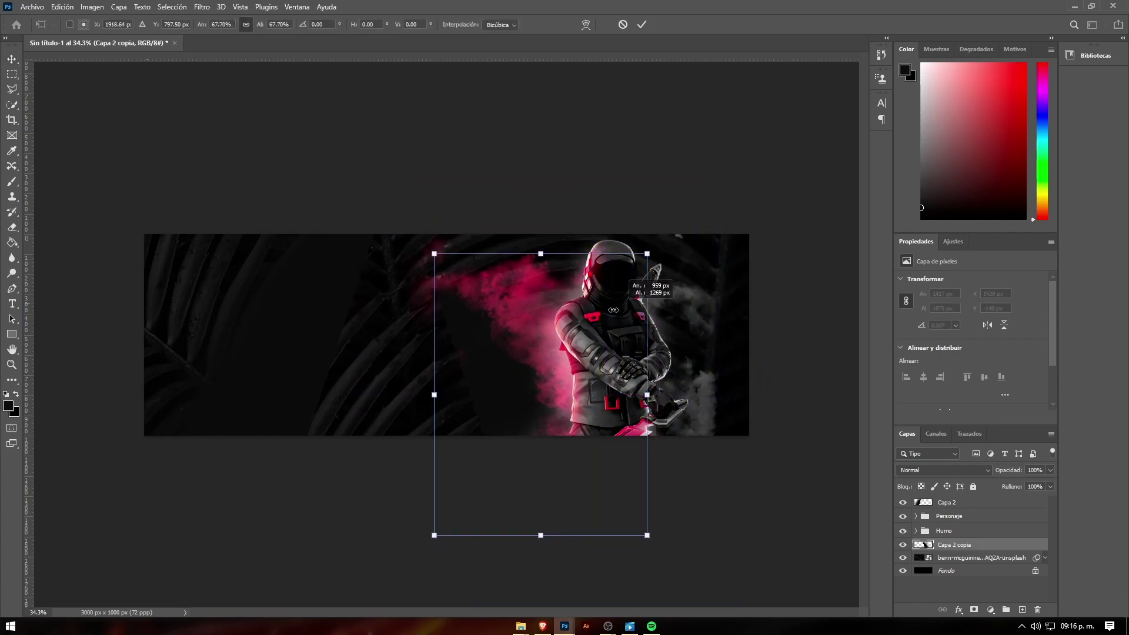
left_click_drag(753, 397, 758, 338)
mouse_move(580, 365)
left_mouse_down()
mouse_move(576, 315)
mouse_move(427, 331)
mouse_move(414, 374)
left_mouse_up()
key("Return")
scroll(585, 329, "up", 3)
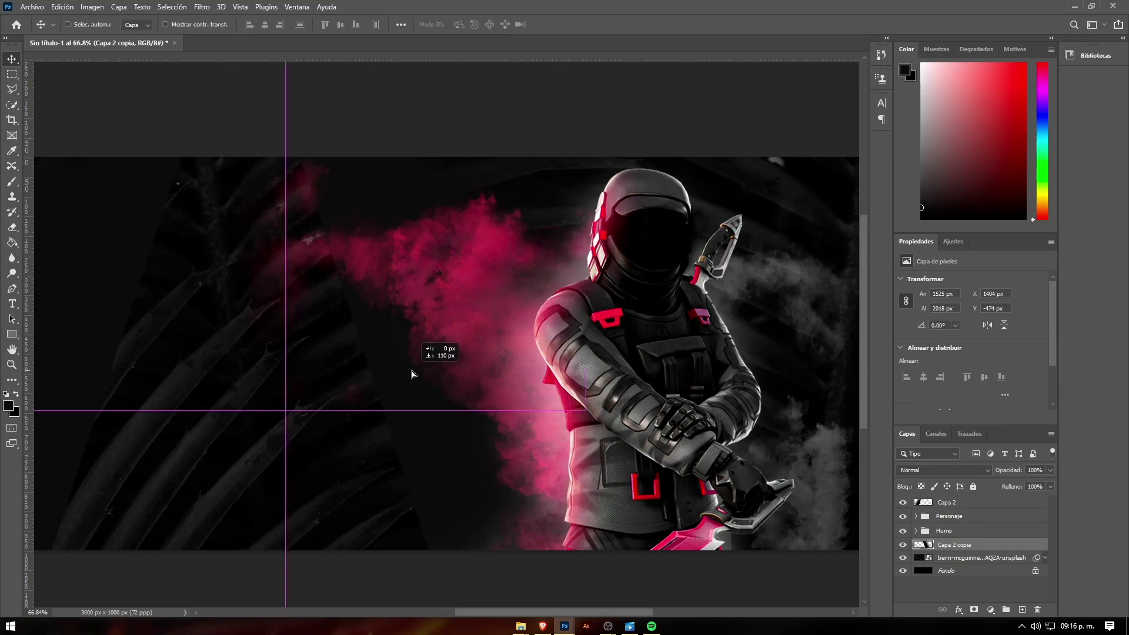
scroll(414, 375, "down", 2)
- Erase the centre-left of Capa 2 copia's shadow with a ~900 px soft eraser, revealing pink smoke
scroll(415, 375, "down", 1)
key("e")
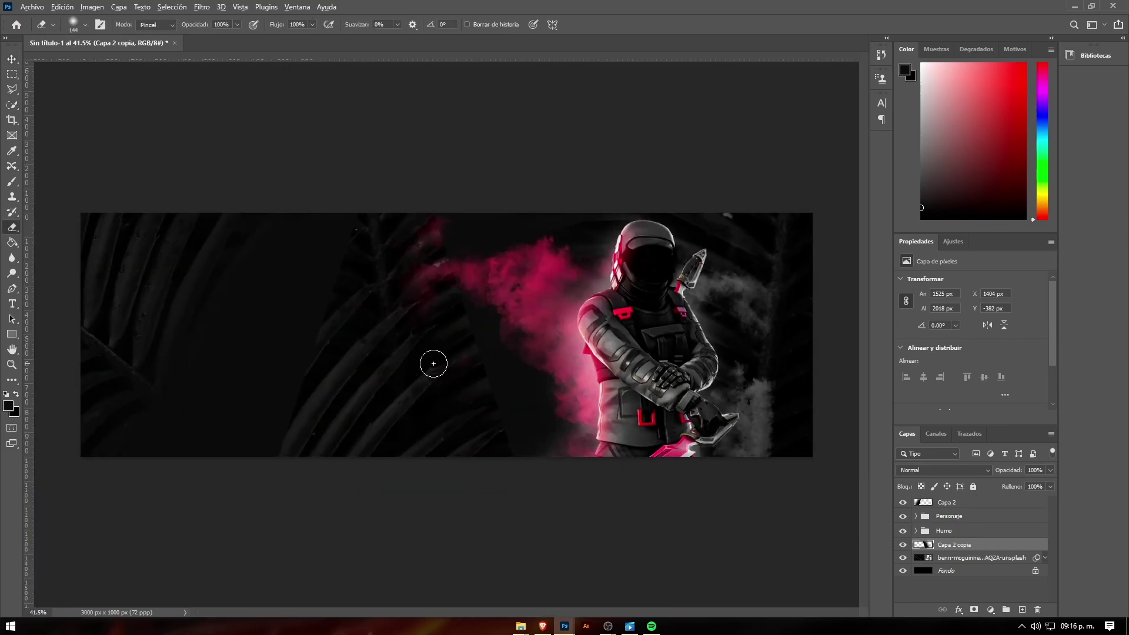
left_click_drag(443, 288, 441, 353)
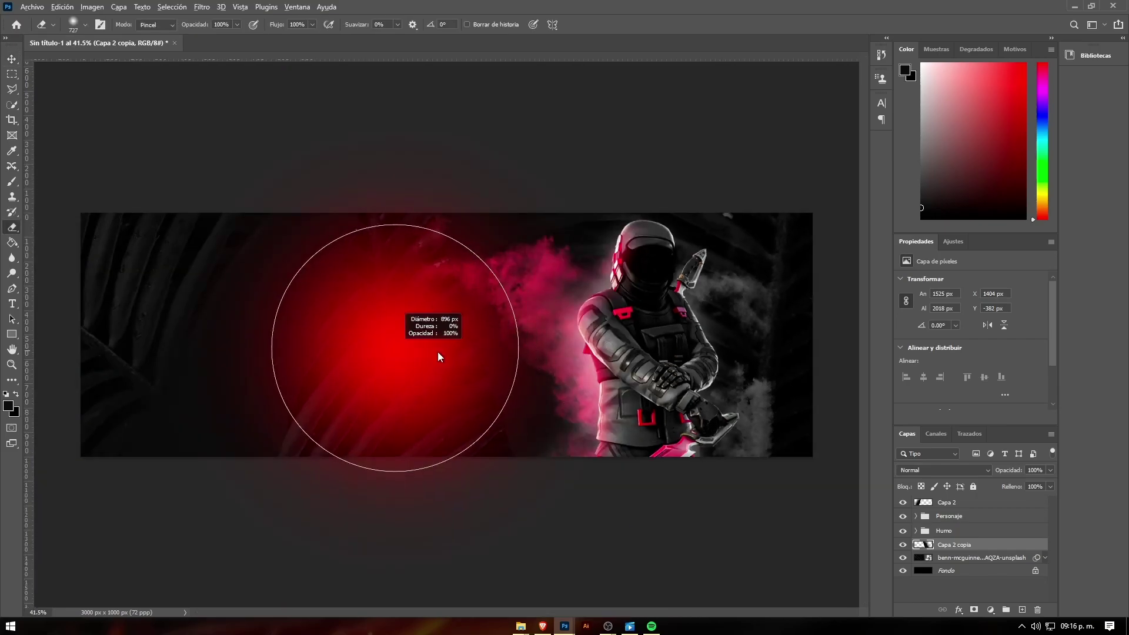
left_click_drag(453, 431, 451, 427)
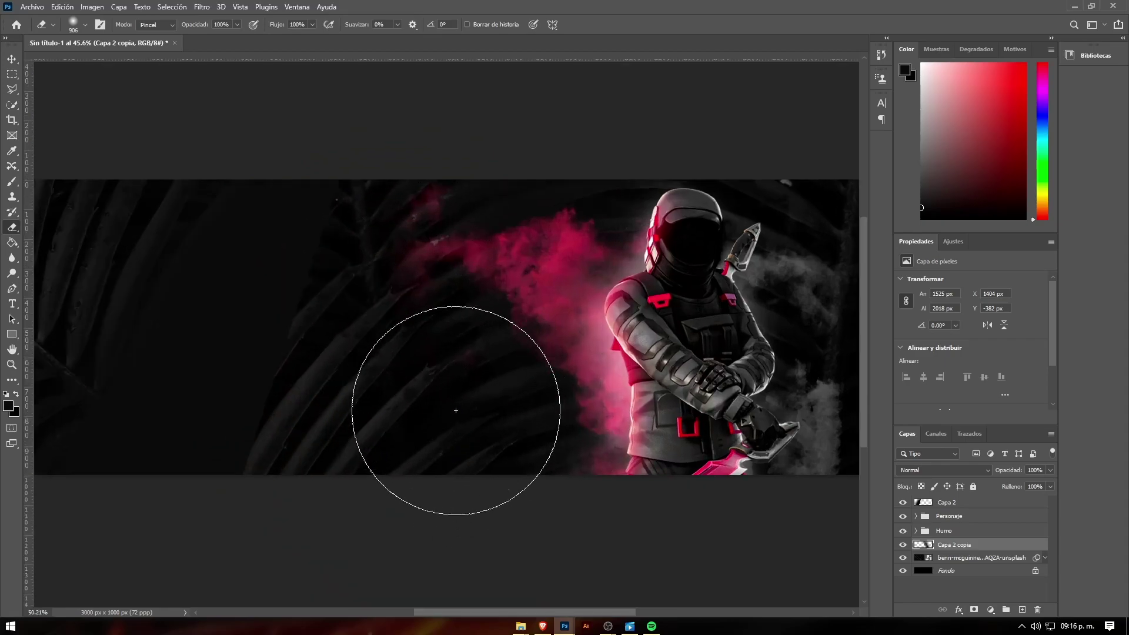
scroll(451, 427, "up", 1)
left_click_drag(473, 394, 453, 397)
scroll(452, 402, "up", 2)
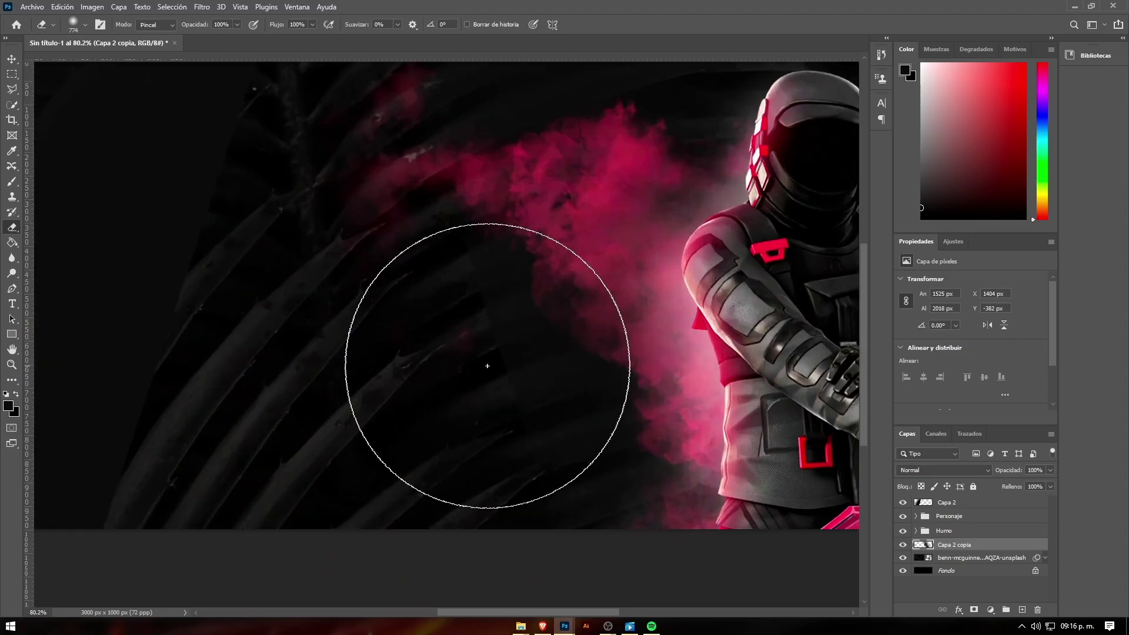
scroll(494, 360, "down", 2)
left_click_drag(542, 315, 443, 324)
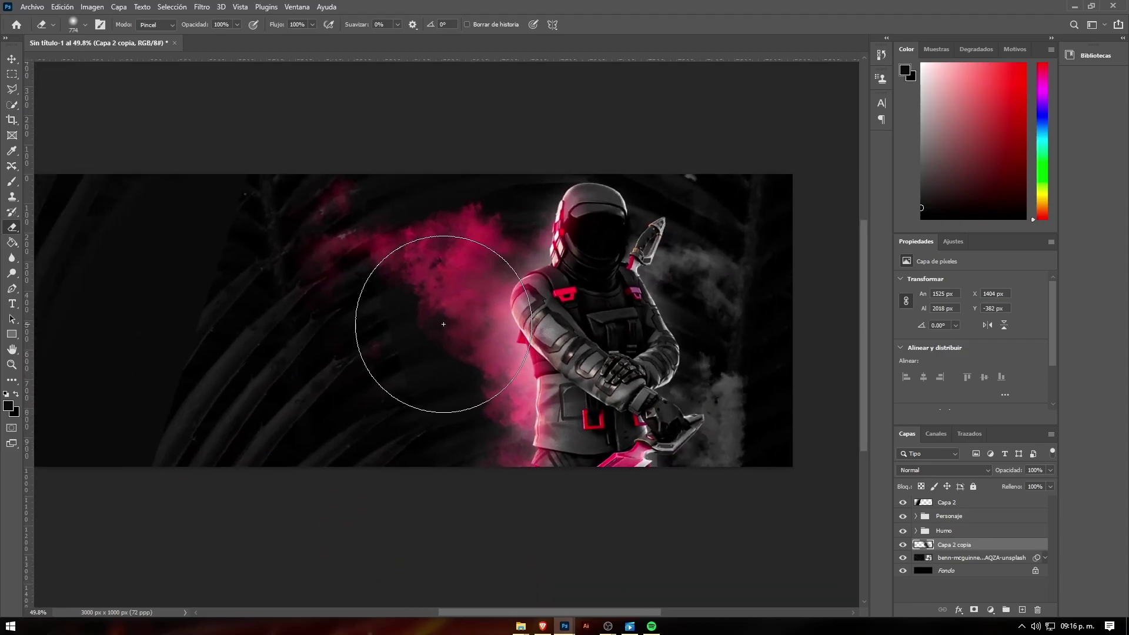
key("v")
scroll(446, 327, "down", 2)
scroll(445, 322, "down", 1)
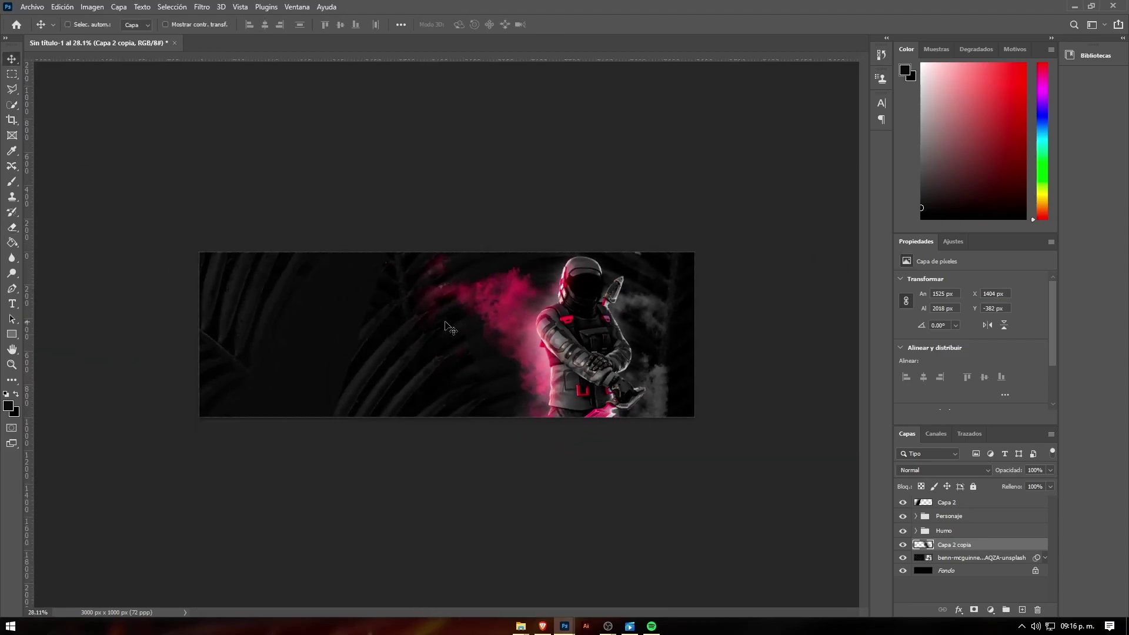
- Try duplicating Capa 2 copia and moving the copy, then undo it
scroll(568, 375, "up", 2)
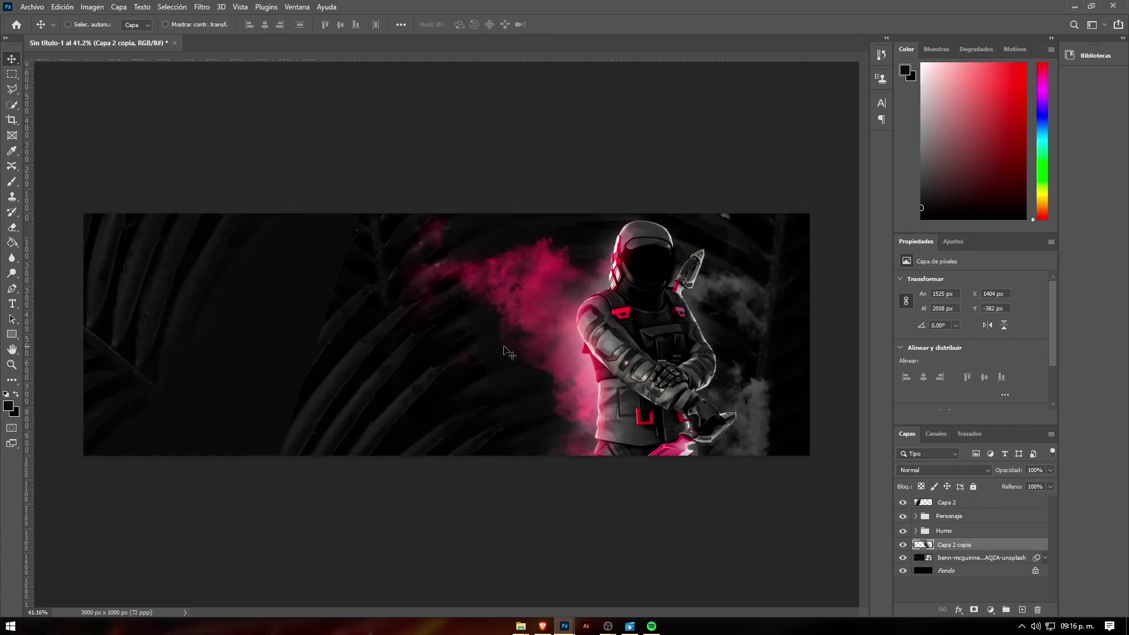
left_click_drag(507, 351, 510, 353)
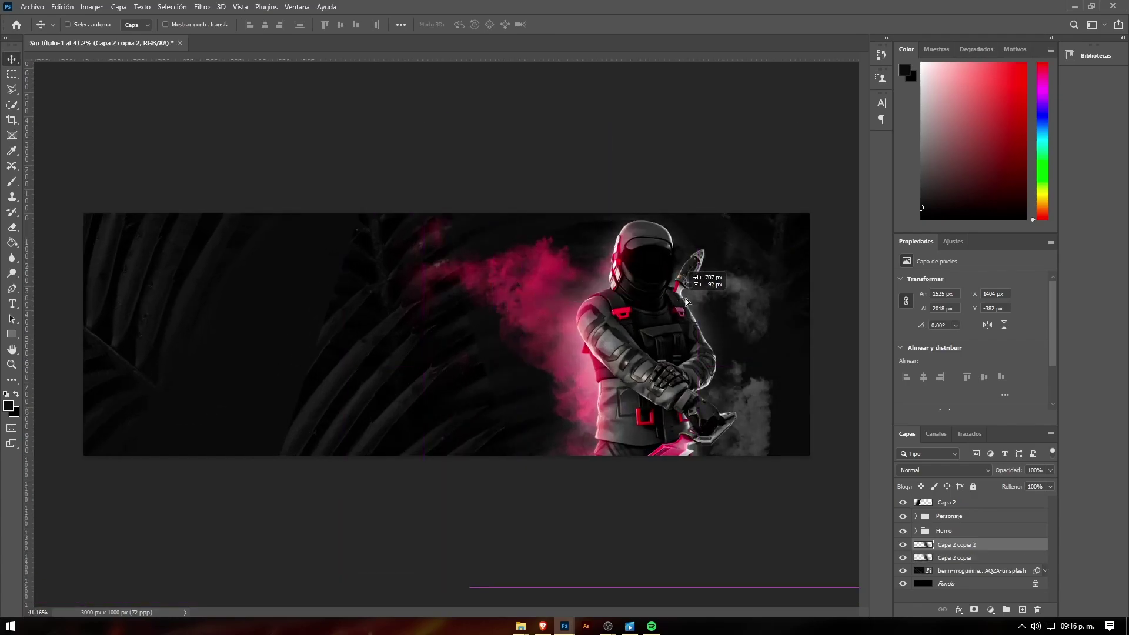
left_click_drag(686, 299, 862, 391)
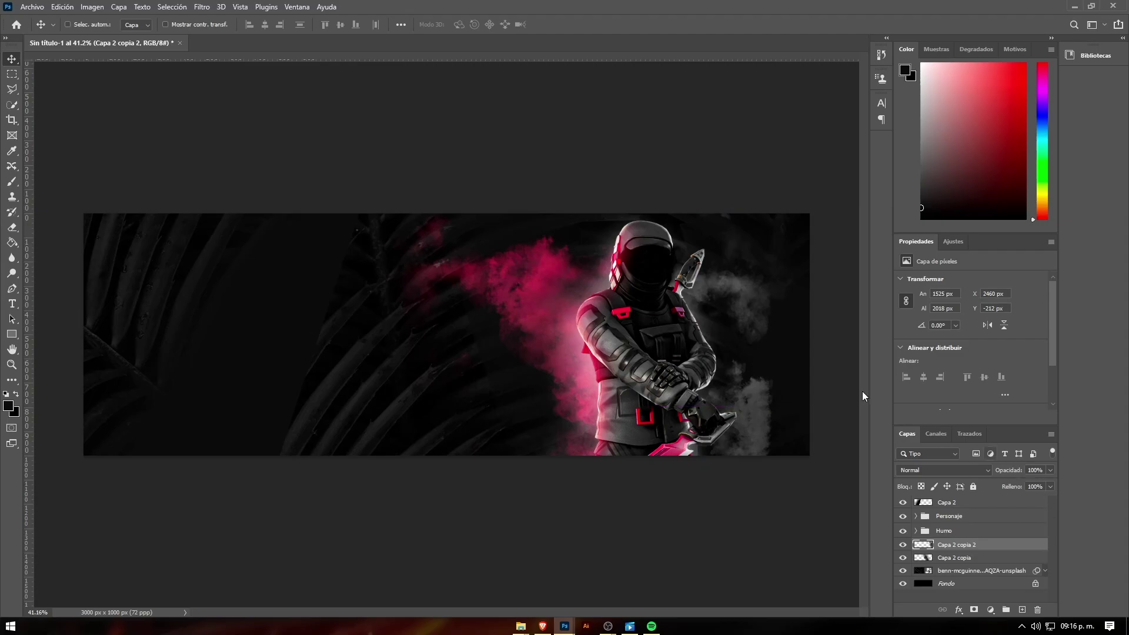
left_click_drag(762, 347, 624, 328)
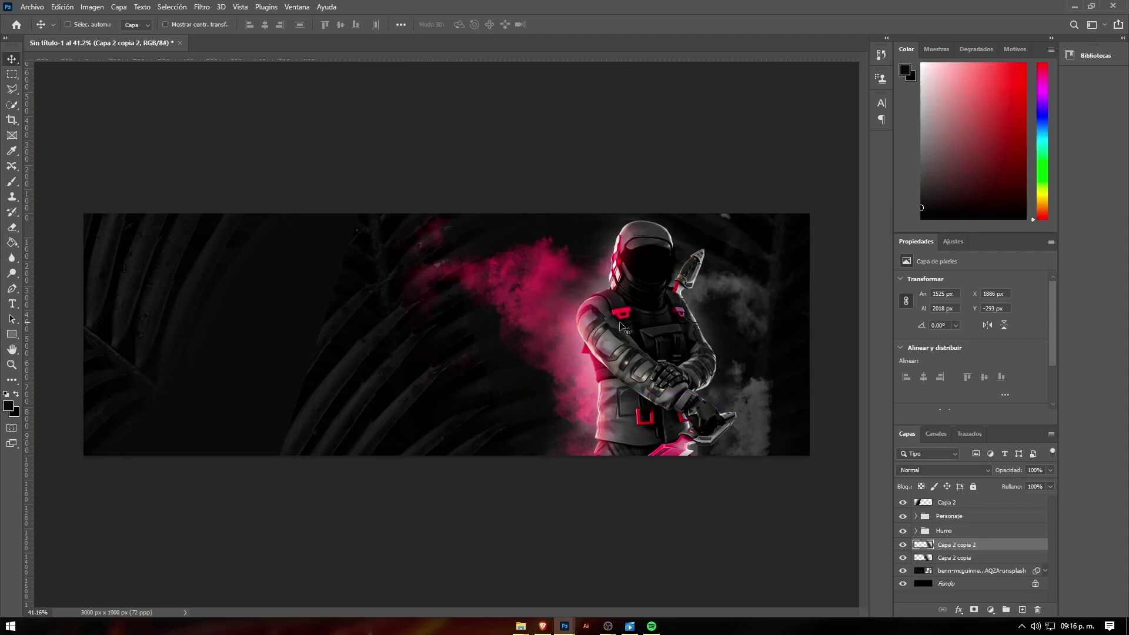
key("ctrl+z")
key("ctrl+z")
key("ctrl+z")
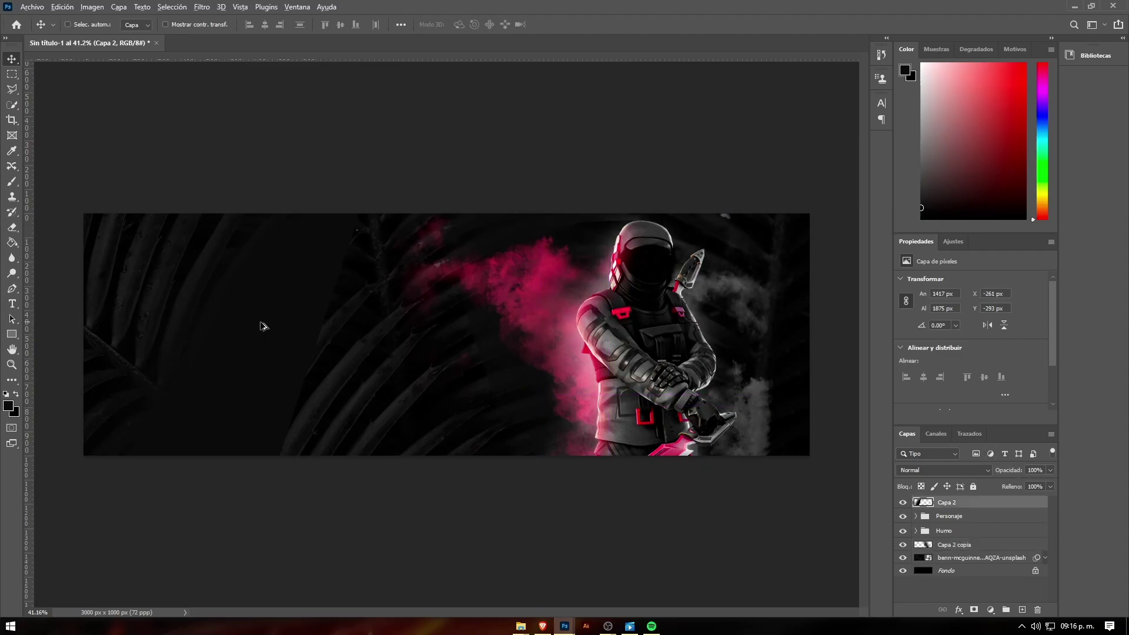
- Duplicate the gray smoke layer, place it below Capa 2 copia, and move it right
key("ctrl+j")
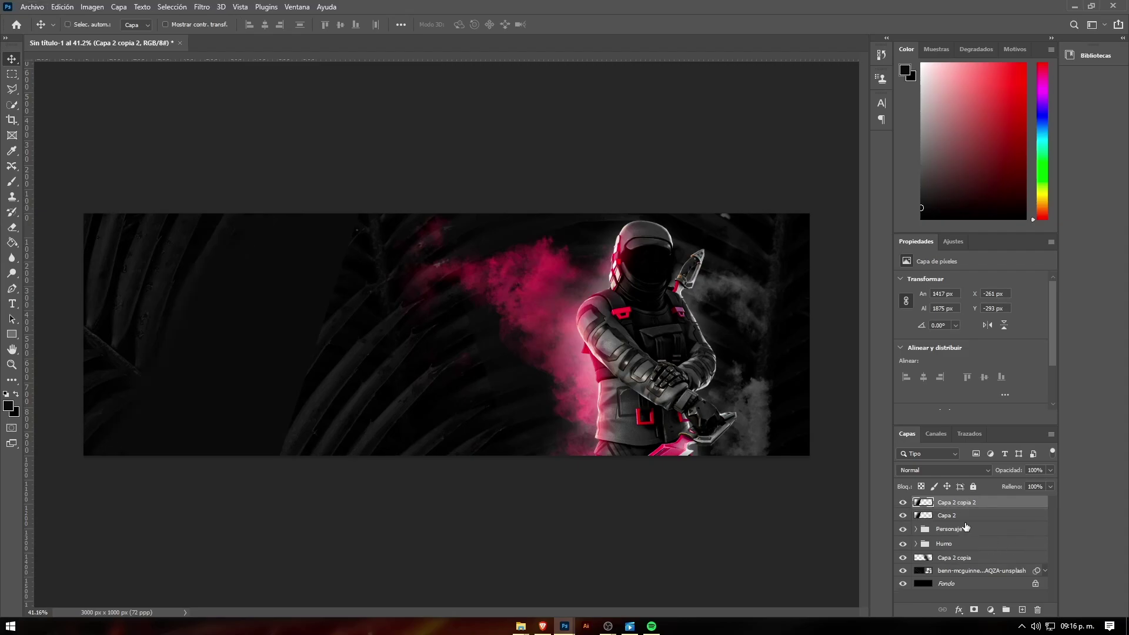
left_click_drag(973, 504, 965, 565)
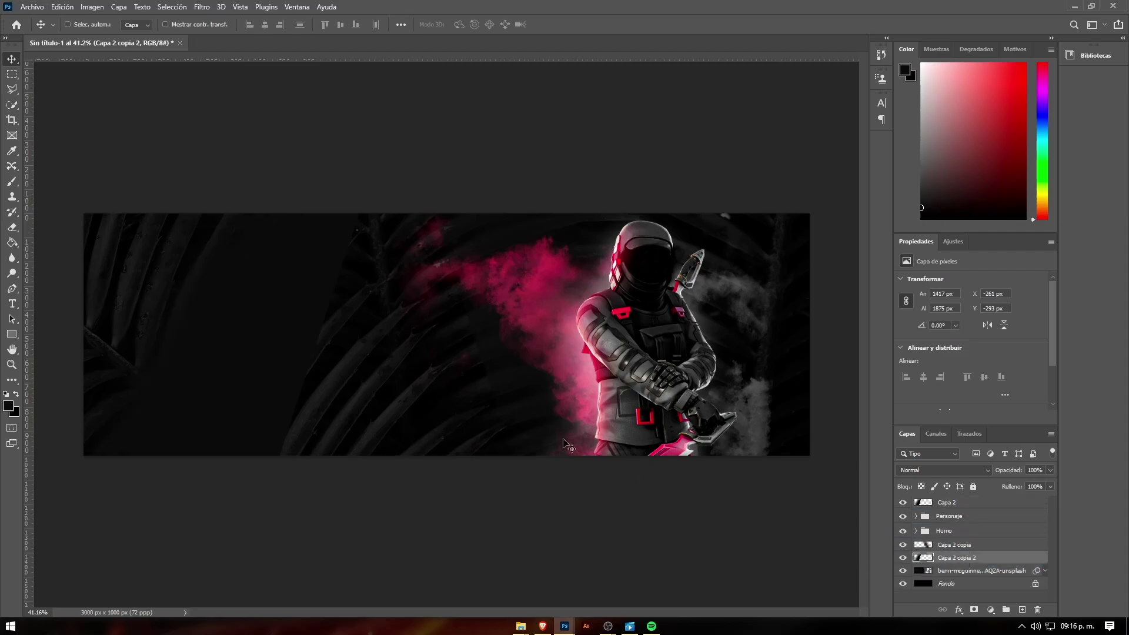
left_click_drag(566, 446, 732, 410)
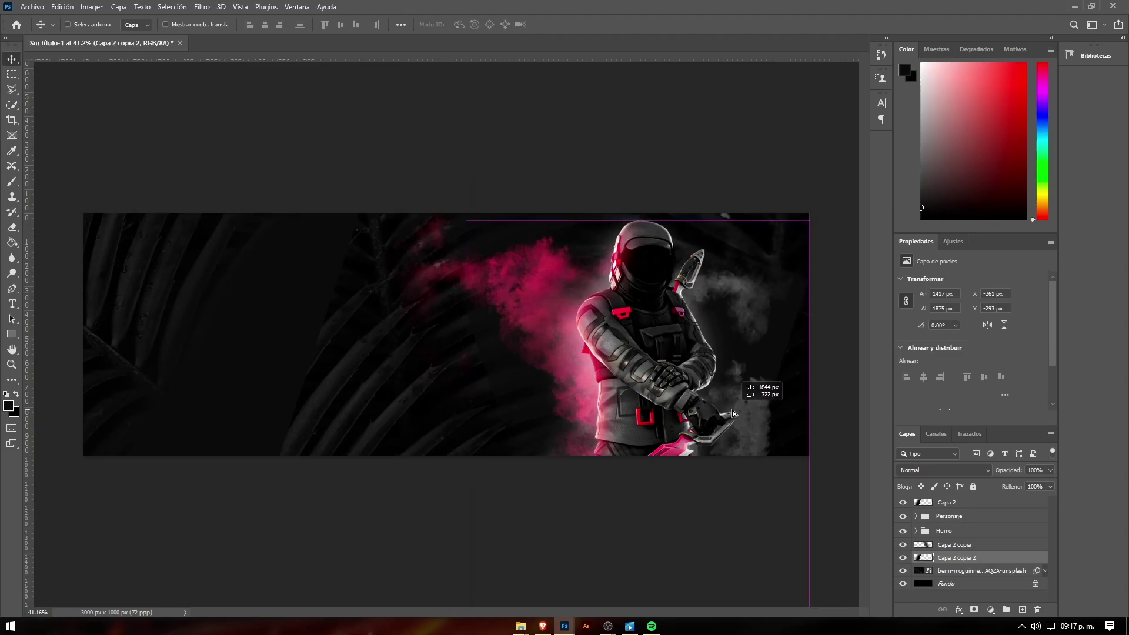
mouse_move(732, 410)
left_mouse_down()
mouse_move(753, 334)
mouse_move(721, 369)
left_mouse_up()
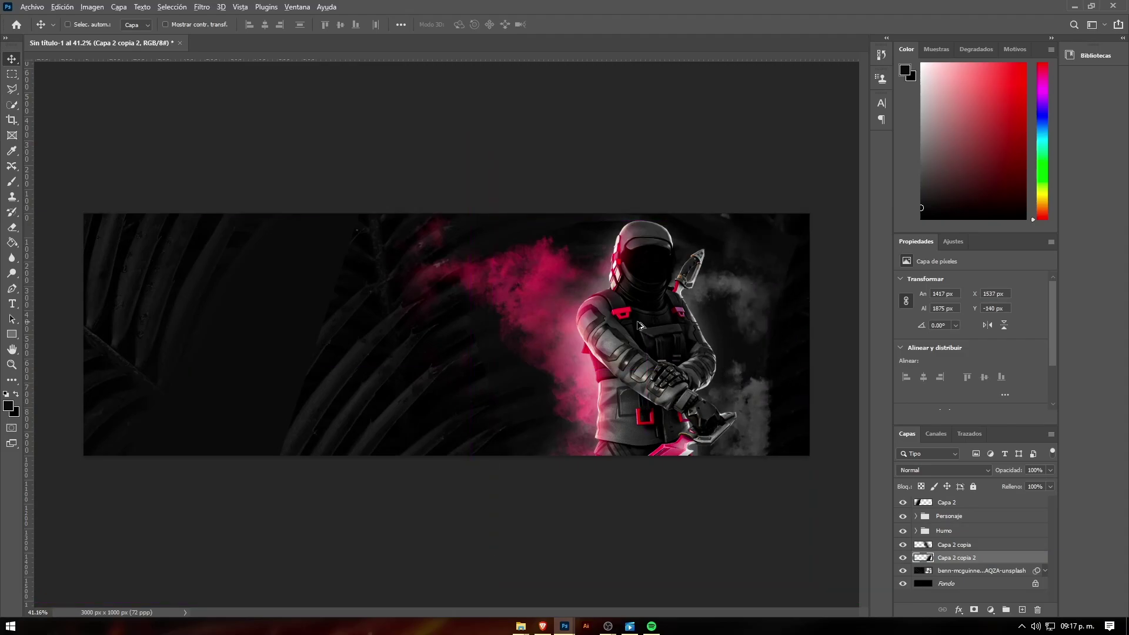
- Nudge Capa 2 copia 2 (1417 × 1875 px) behind the astronaut and check its placement
scroll(640, 325, "up", 2)
scroll(640, 325, "up", 2)
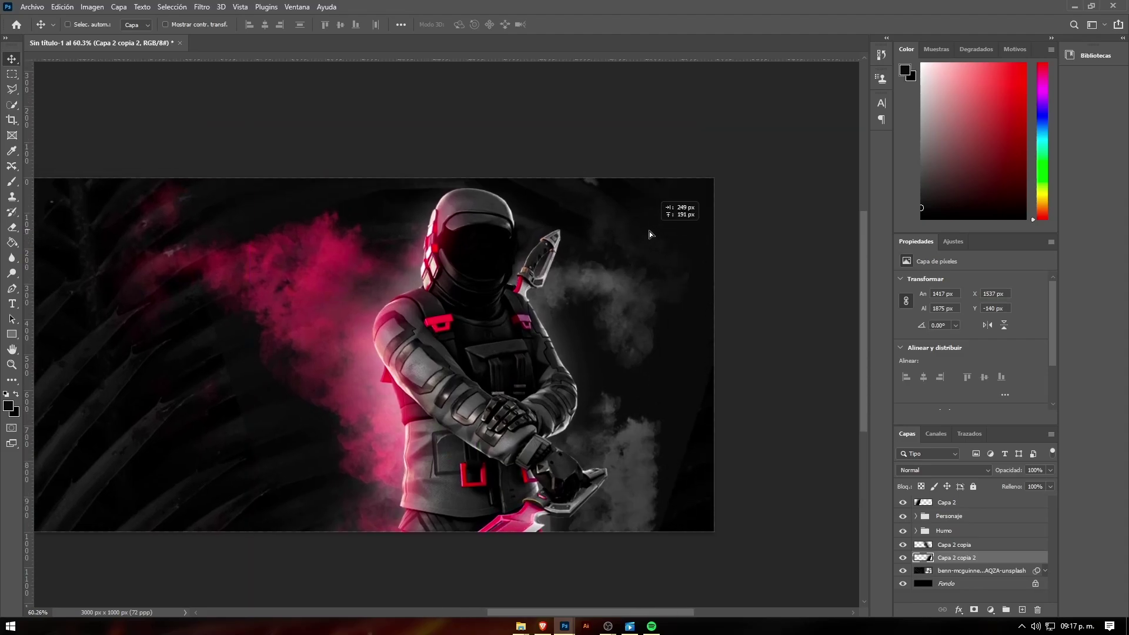
left_click_drag(649, 231, 616, 237)
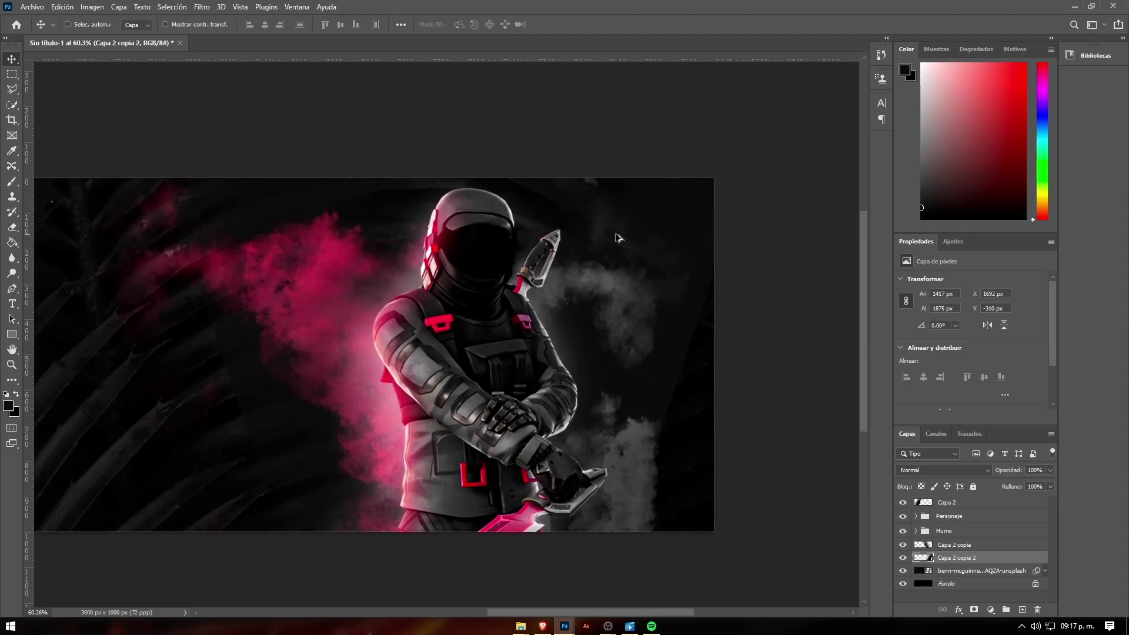
scroll(617, 237, "down", 2)
scroll(534, 265, "up", 1)
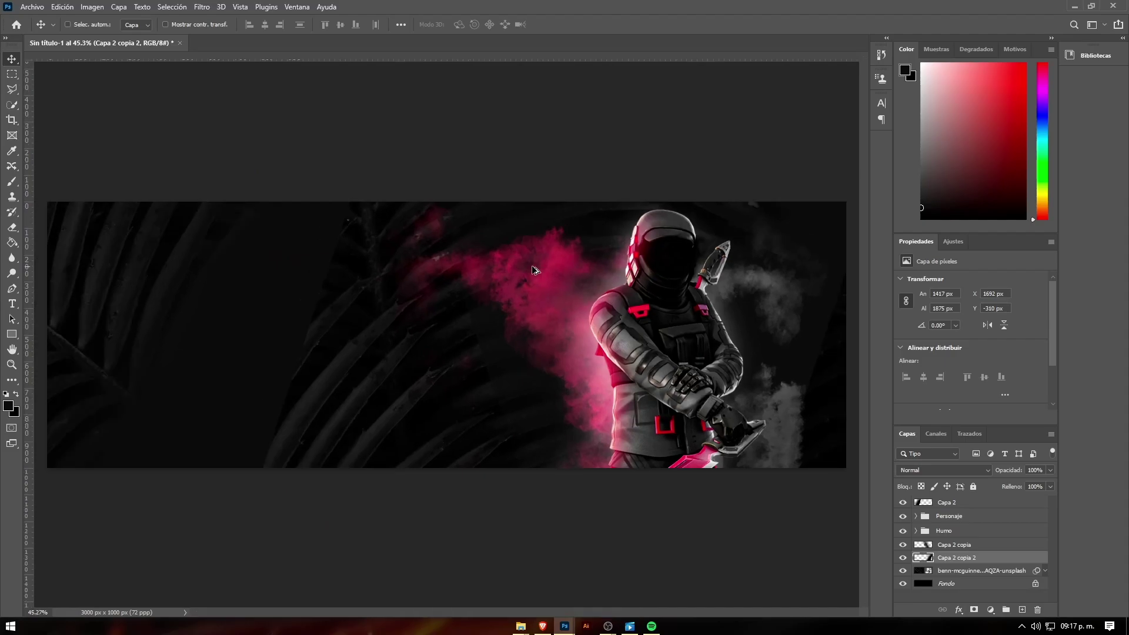
scroll(517, 297, "down", 1)
scroll(507, 308, "up", 1)
scroll(403, 380, "up", 1)
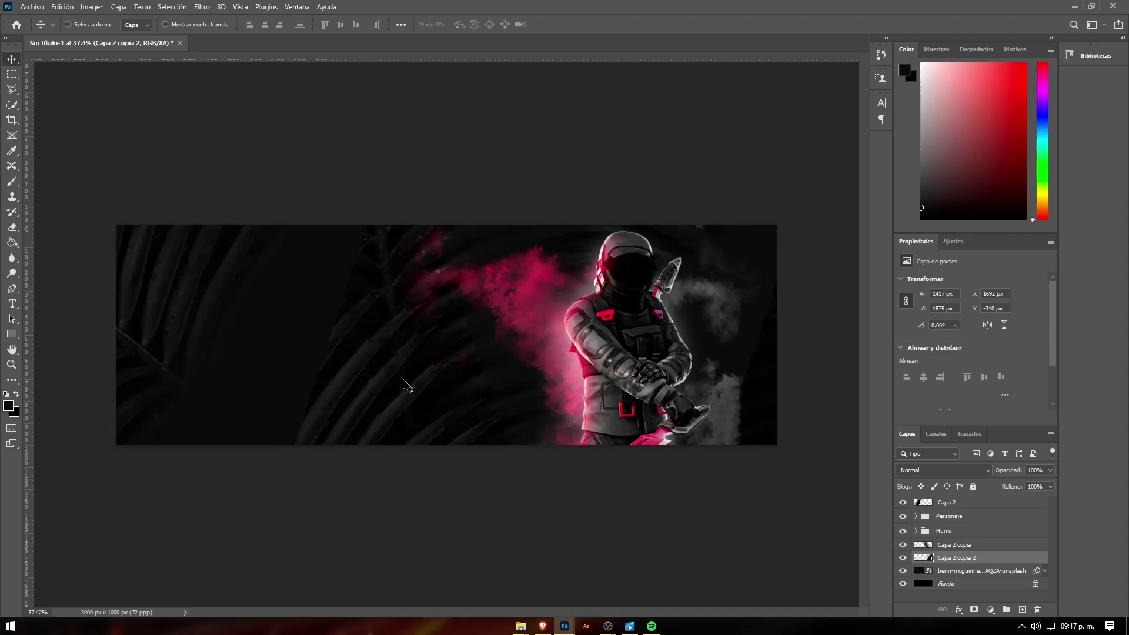
scroll(403, 385, "up", 1)
scroll(404, 388, "down", 3)
scroll(508, 424, "up", 2)
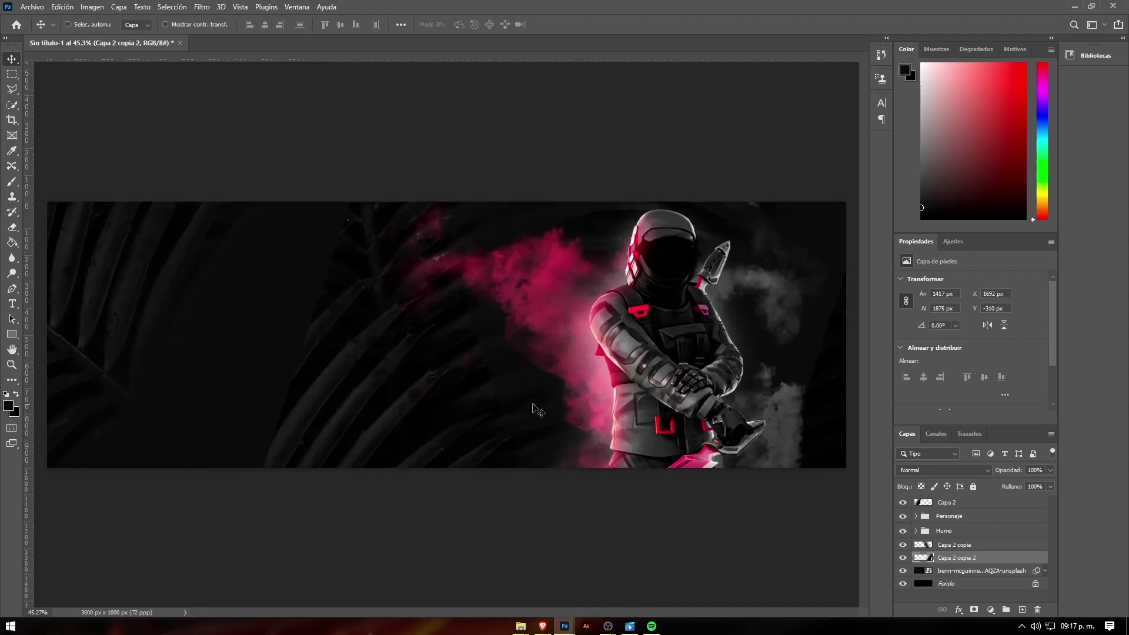
scroll(509, 372, "down", 3)
scroll(509, 372, "up", 1)
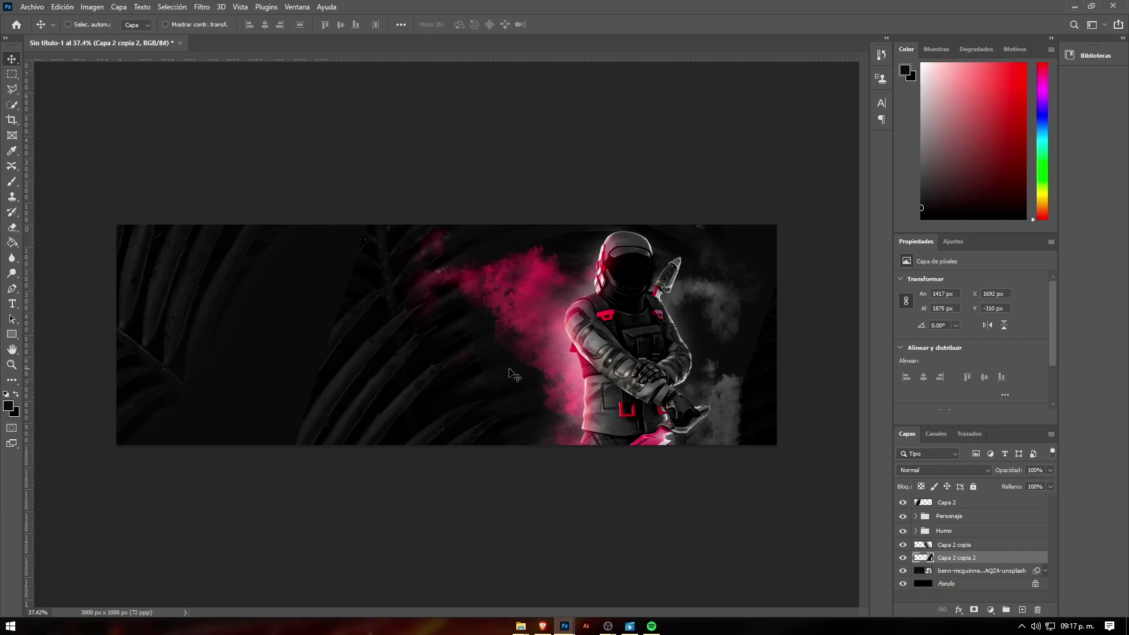
scroll(500, 340, "up", 2)
scroll(500, 339, "down", 1)
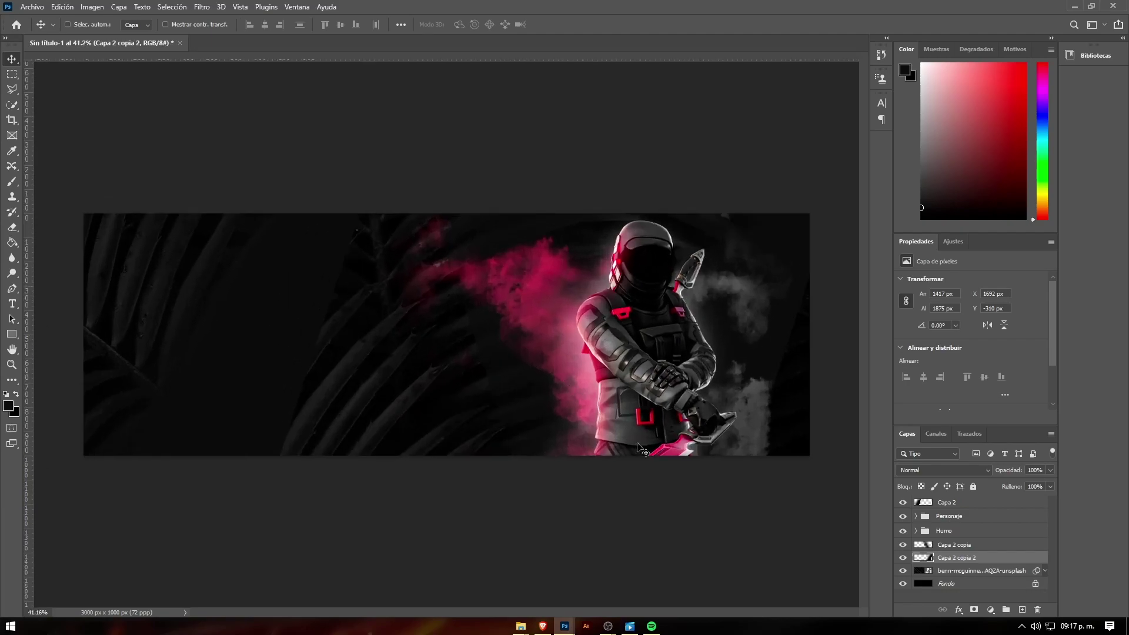
- Move Capa 2 below Humo and group the three smoke layers as Objetos
left_click(966, 507)
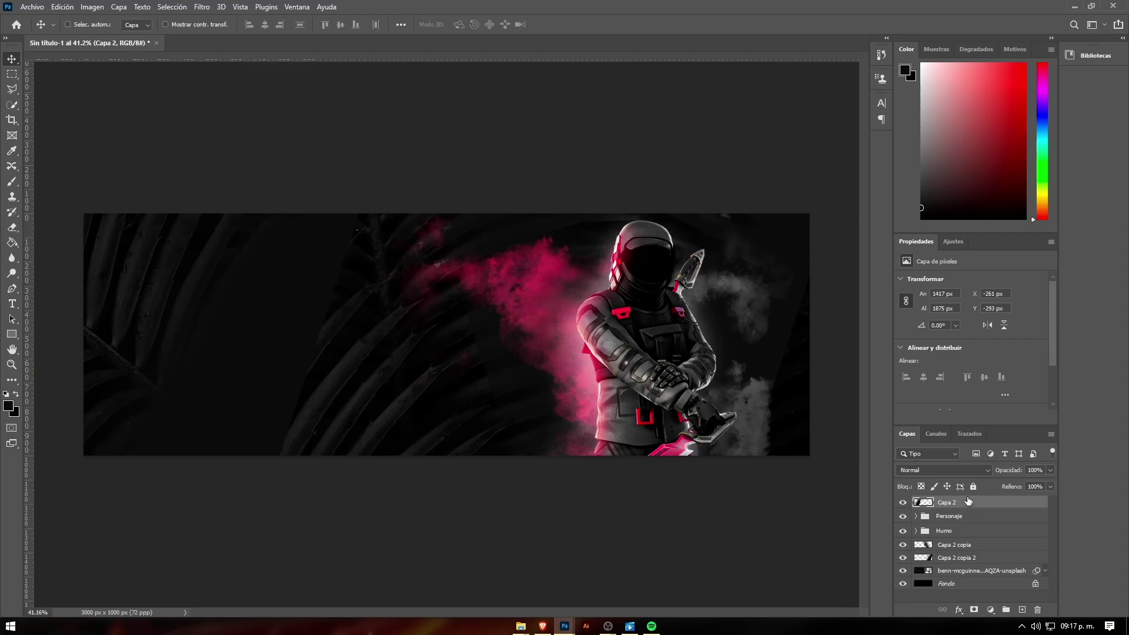
left_click_drag(954, 511, 954, 542)
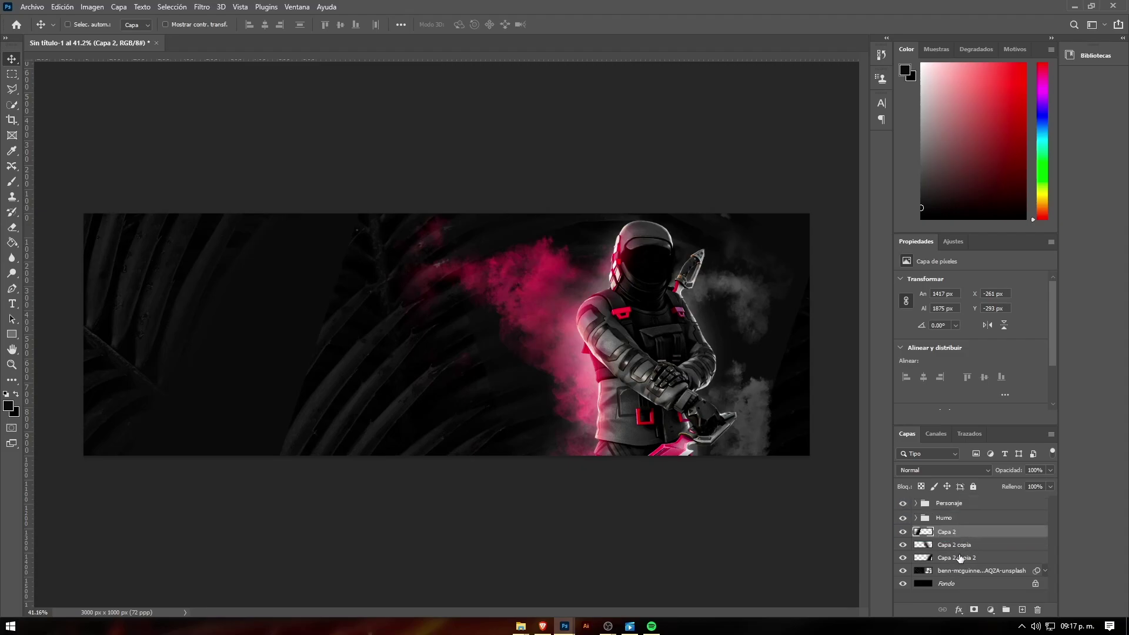
left_click(960, 558, "shift")
key("ctrl+g")
type("Objetos")
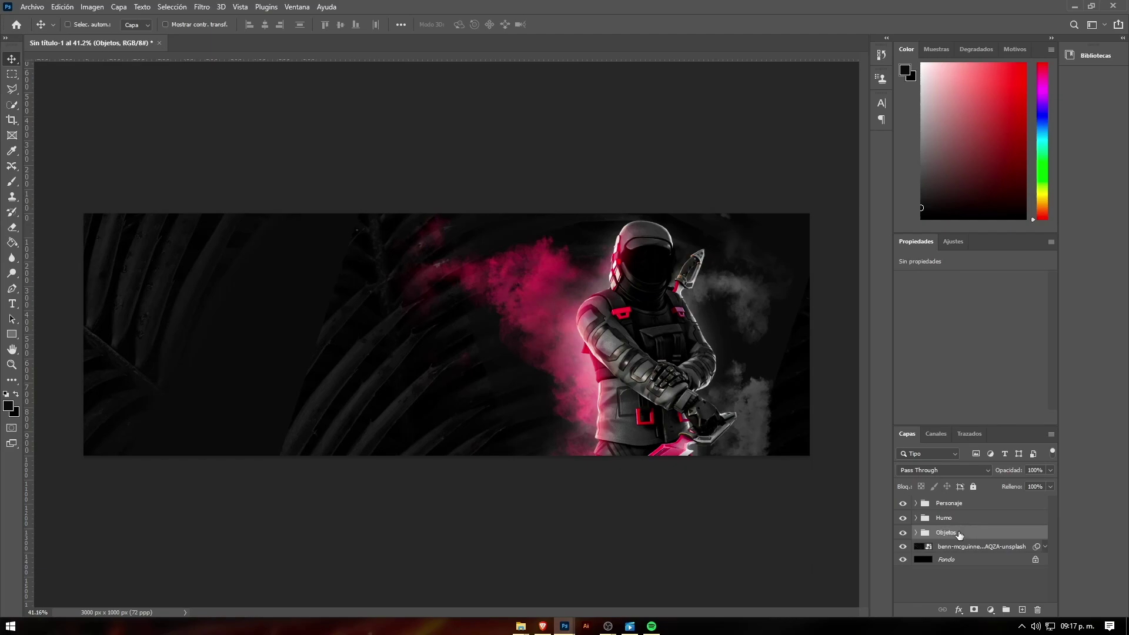
scroll(511, 427, "up", 2)
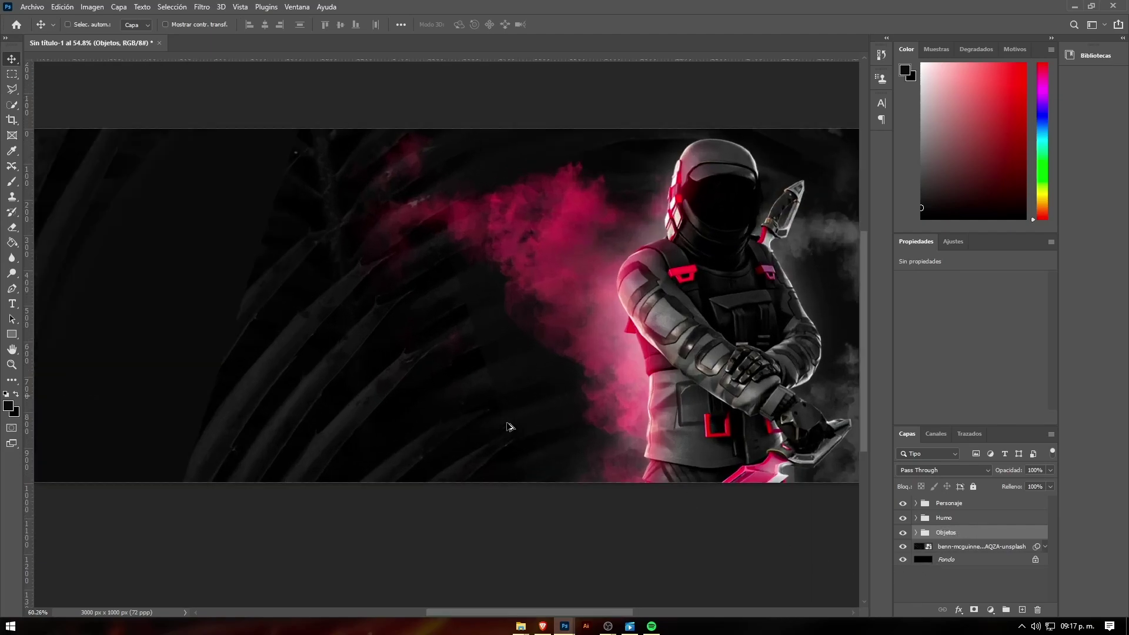
scroll(371, 344, "down", 2)
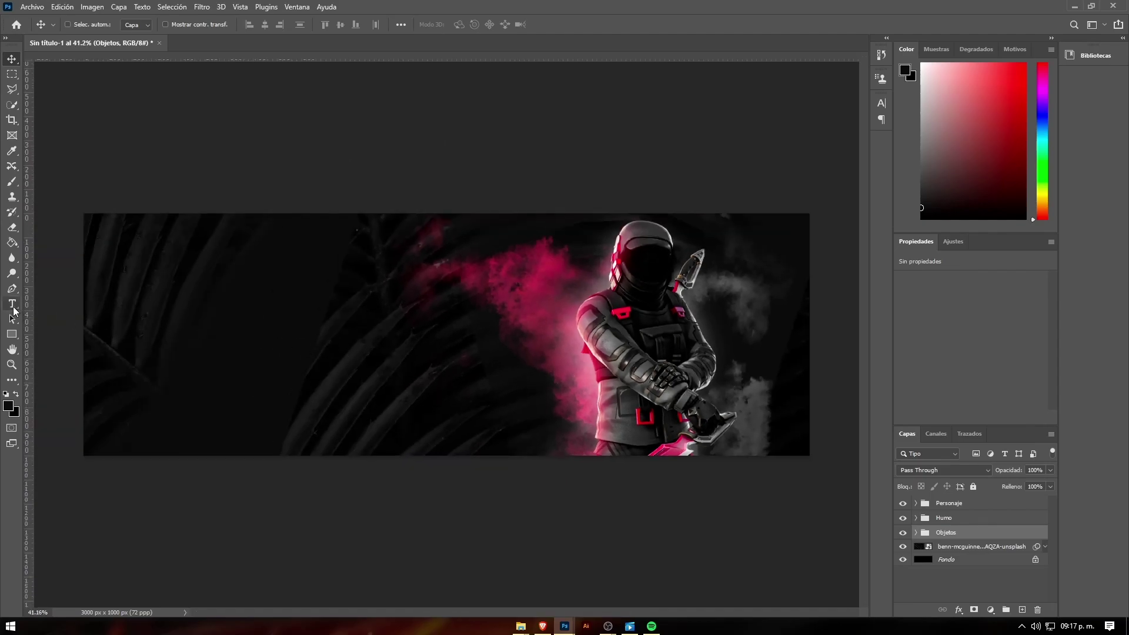
- Start a text layer on the banner's left above the Personaje group and type the title
left_click(978, 506)
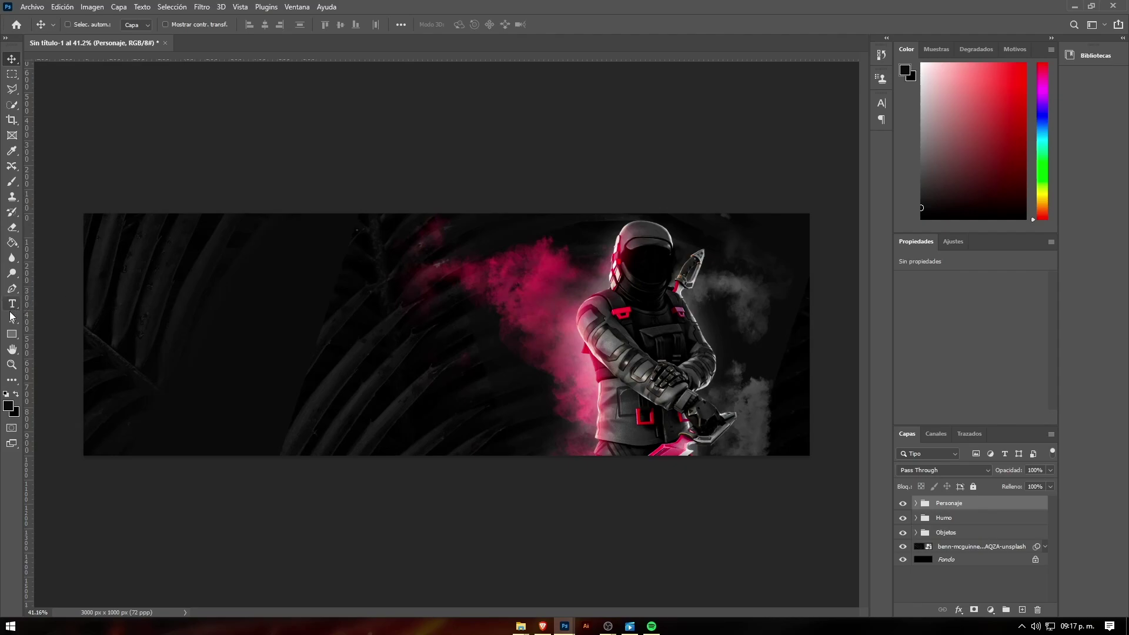
key("t")
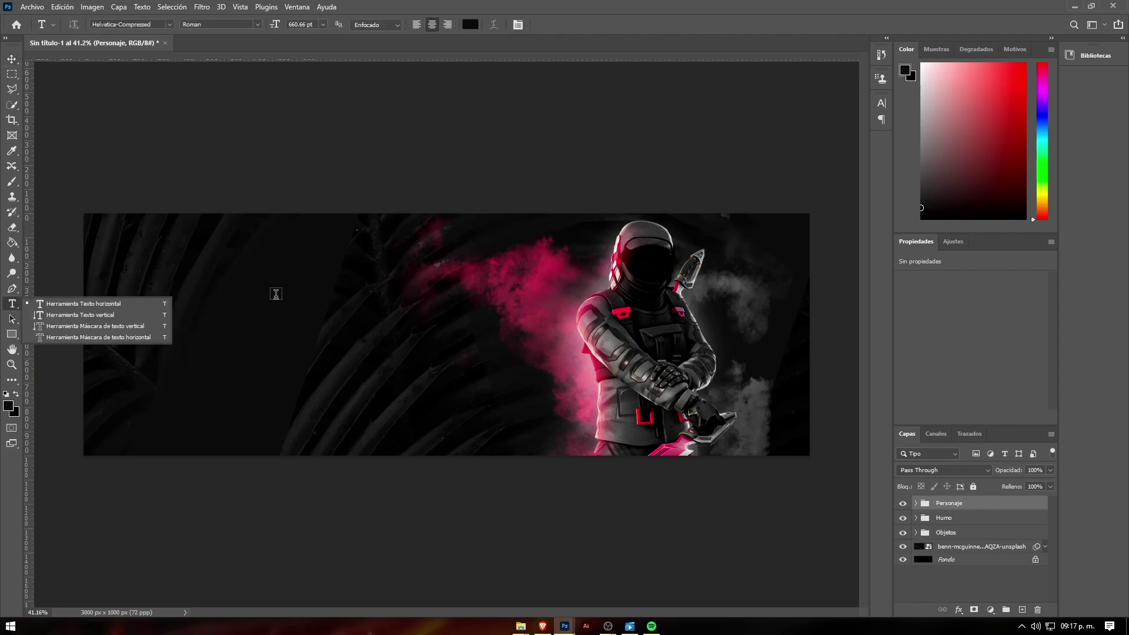
left_click(321, 359)
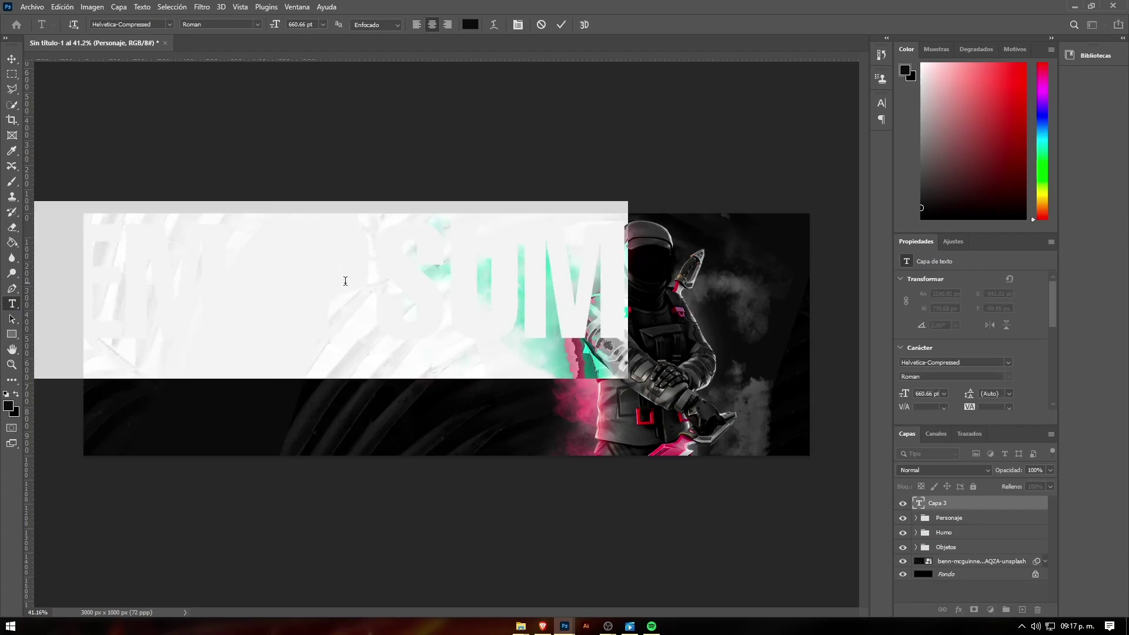
key("BackSpace")
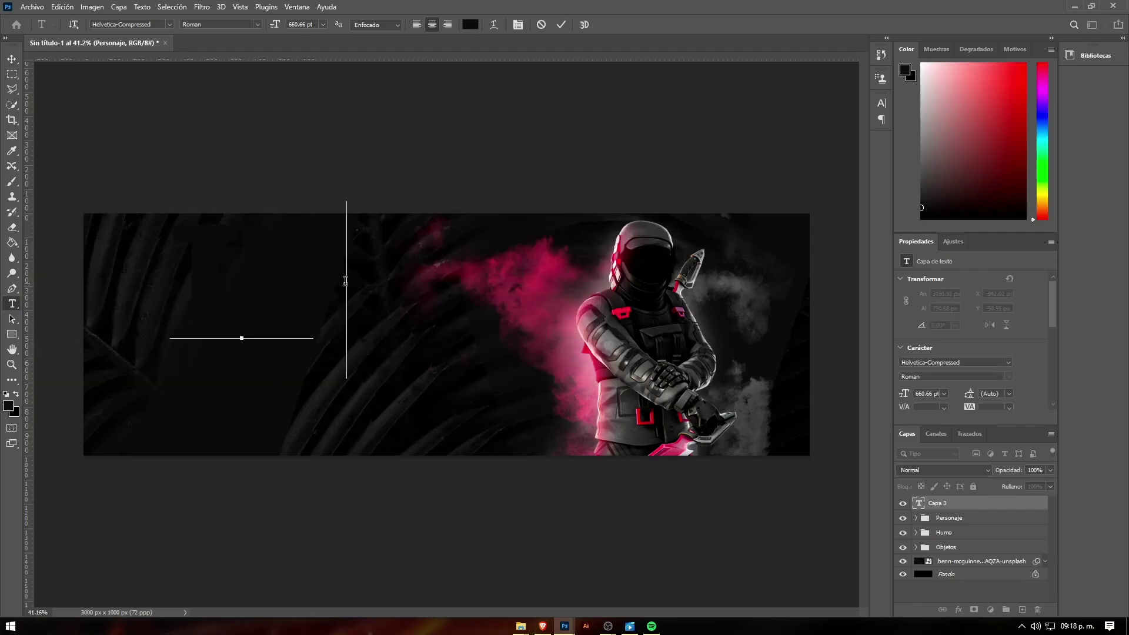
type("FOR")
type("TNITE")
- Make the title text white (#ffffff) and commit it
key("ctrl+a")
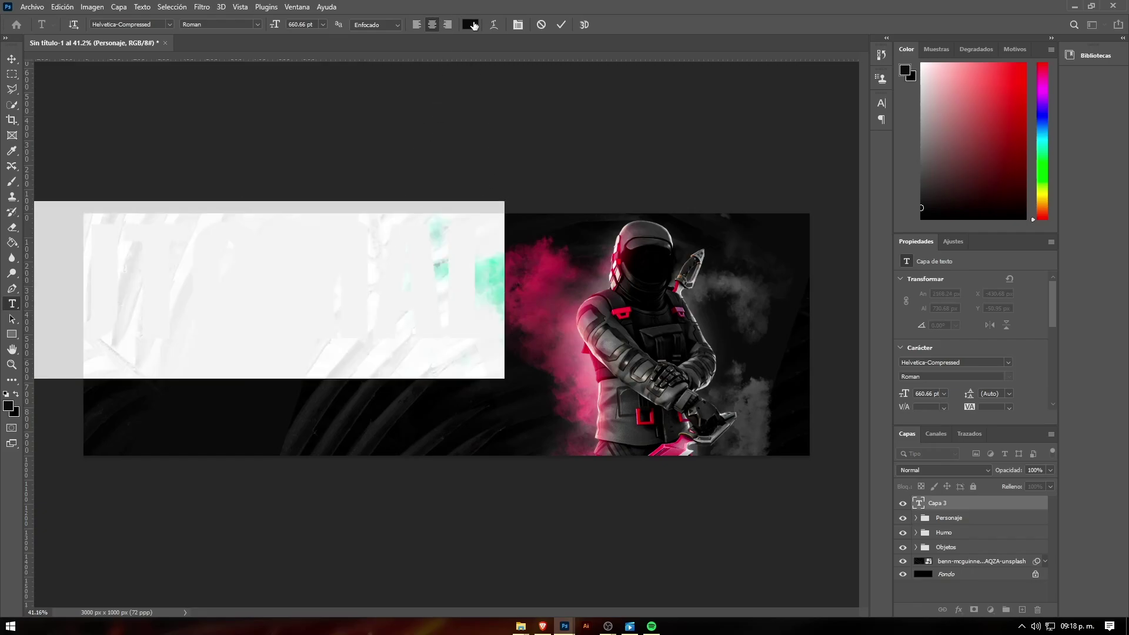
left_click(474, 26)
type("ffffff")
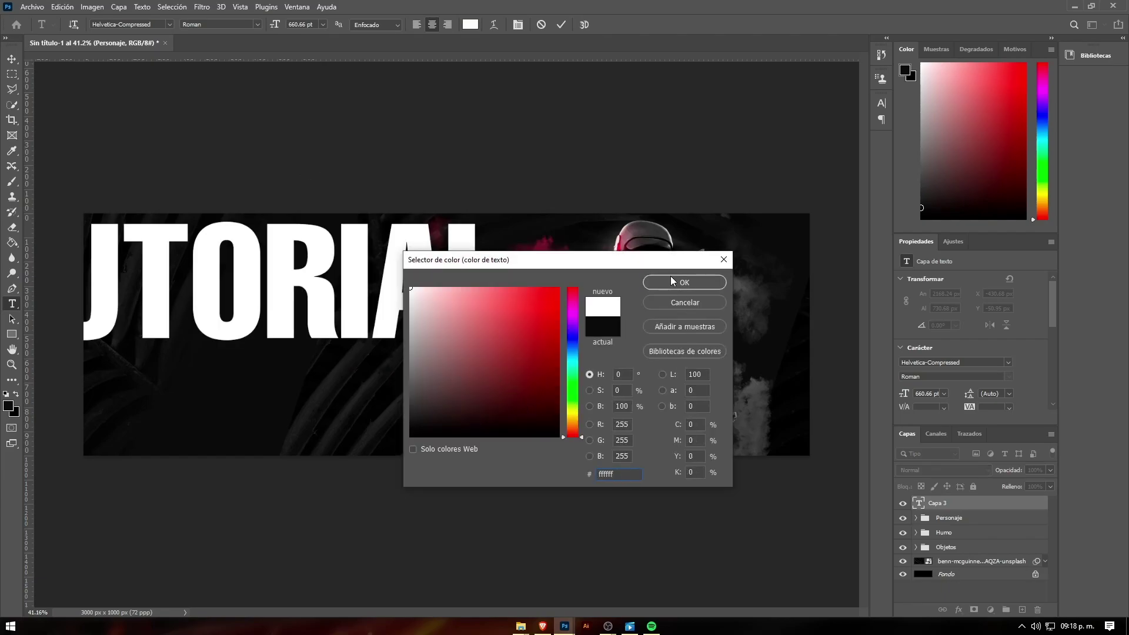
left_click(670, 281)
key("ctrl+Return")
key("ctrl+t")
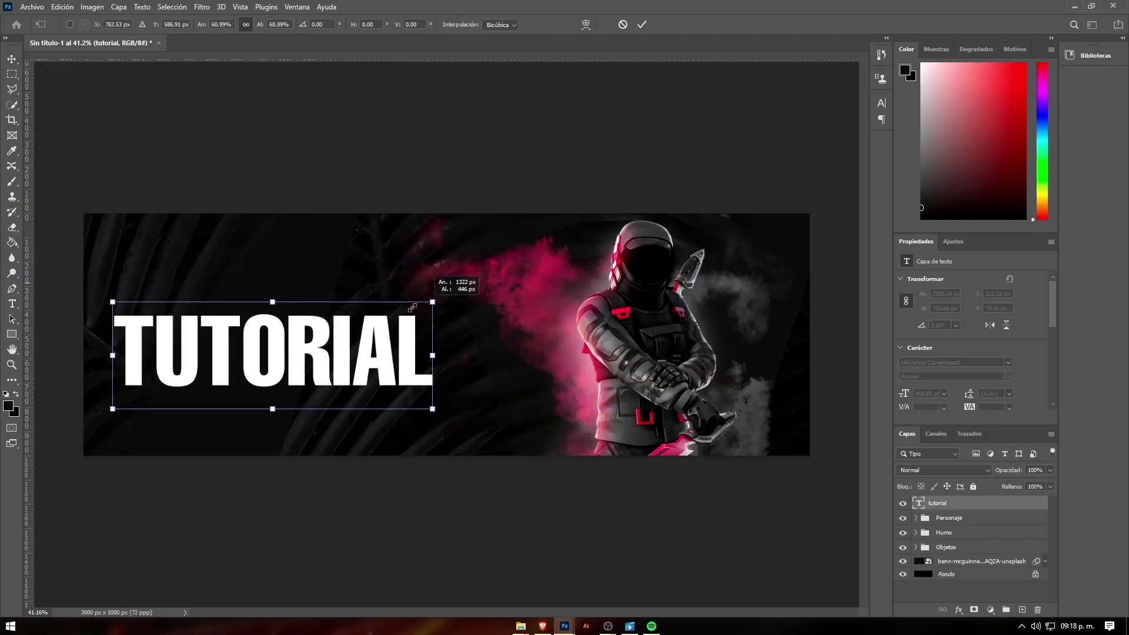
- Shrink the title, place it on the left, and try the Resolve-BoldWd font
left_click_drag(412, 307, 354, 332)
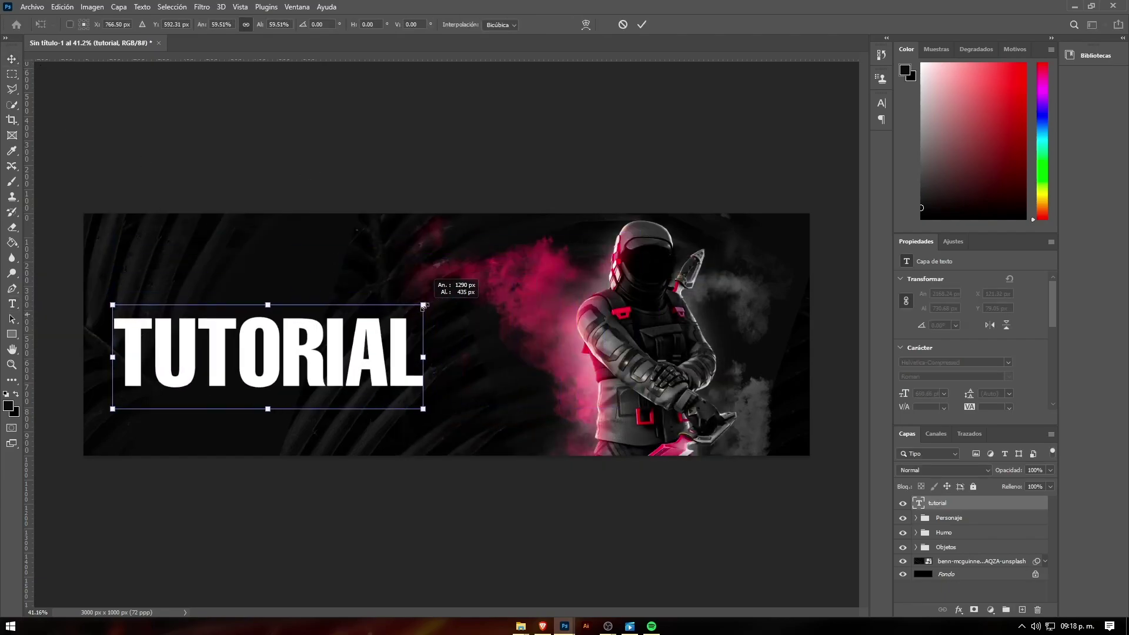
key("Return")
double_click(351, 332)
left_click(129, 24)
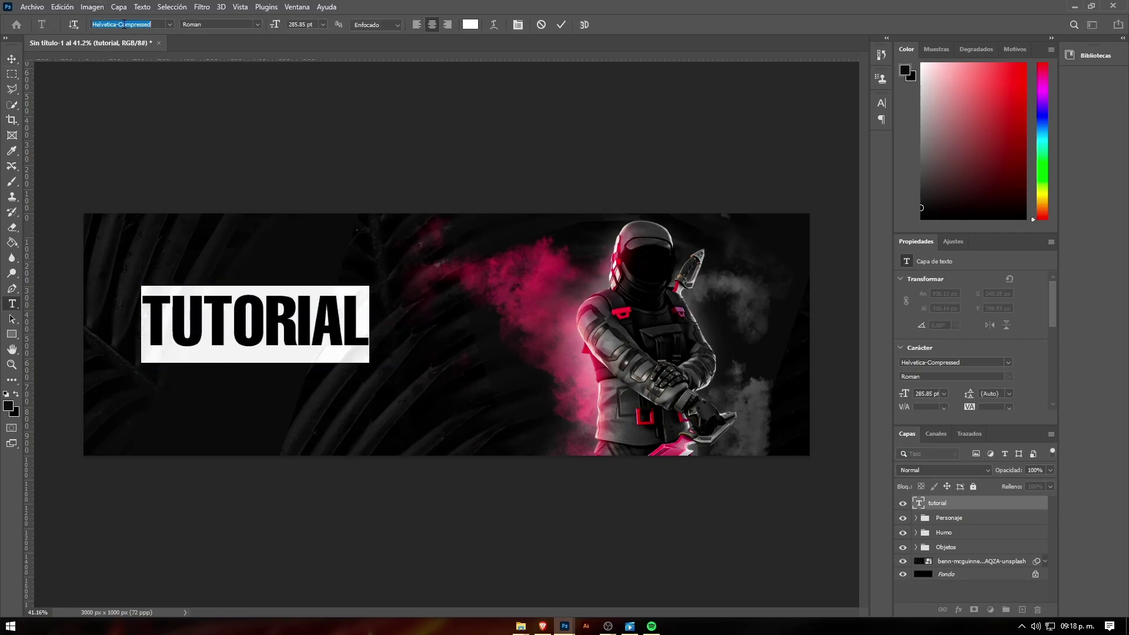
left_click(170, 24)
left_click(144, 161)
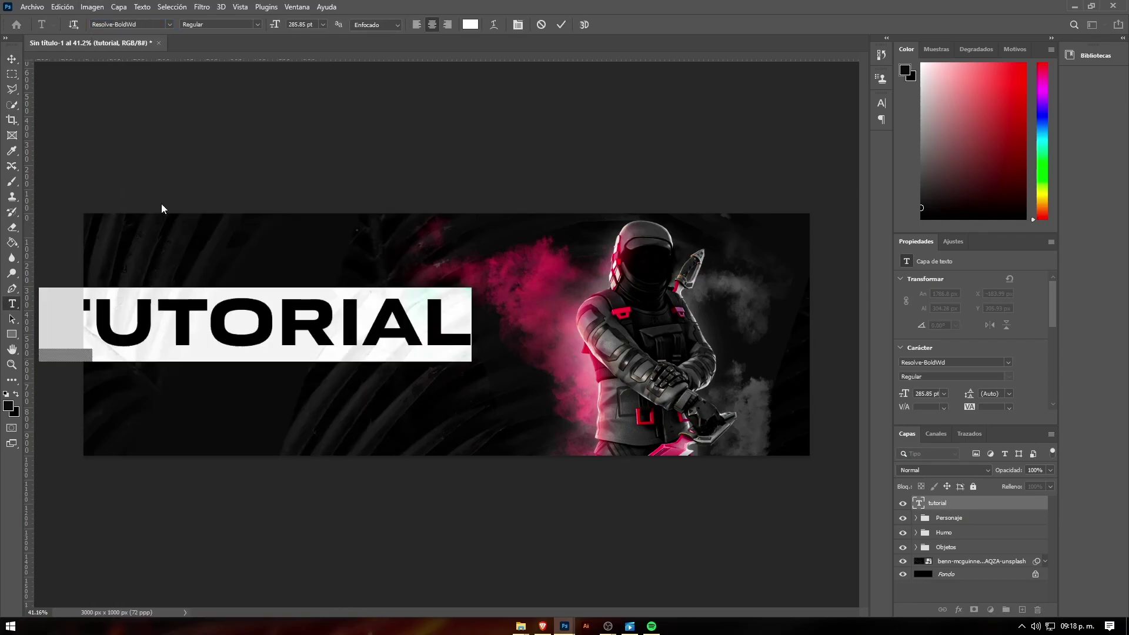
- Switch the title to Resolve-ExtraboldCm and enlarge it to 525 pt
left_click(169, 24)
scroll(176, 87, "down", 1)
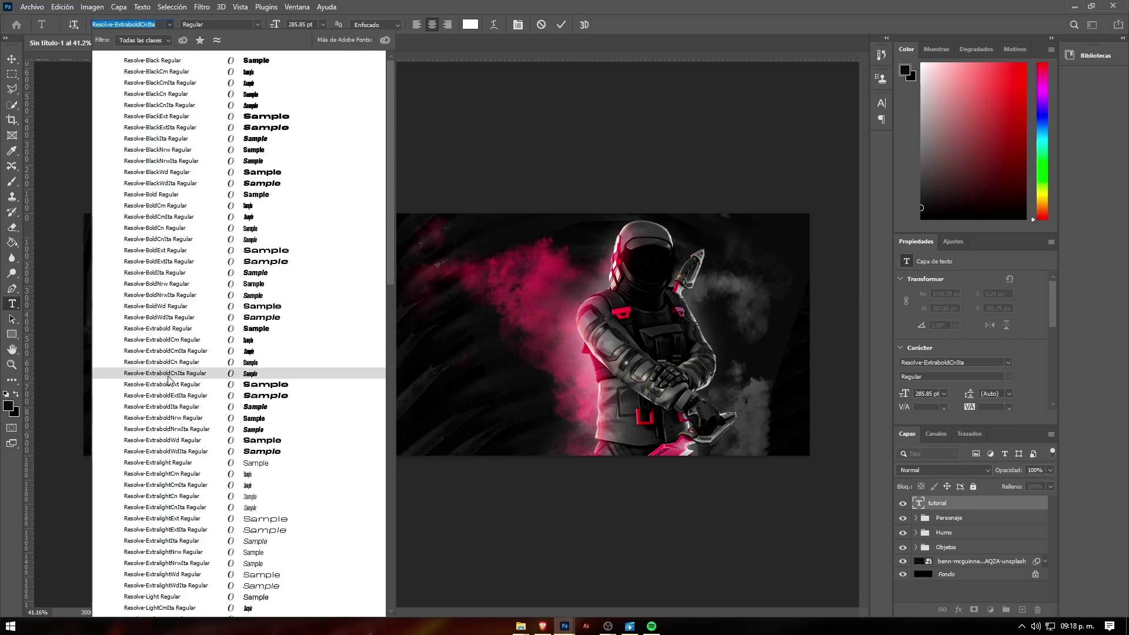
left_click(256, 340)
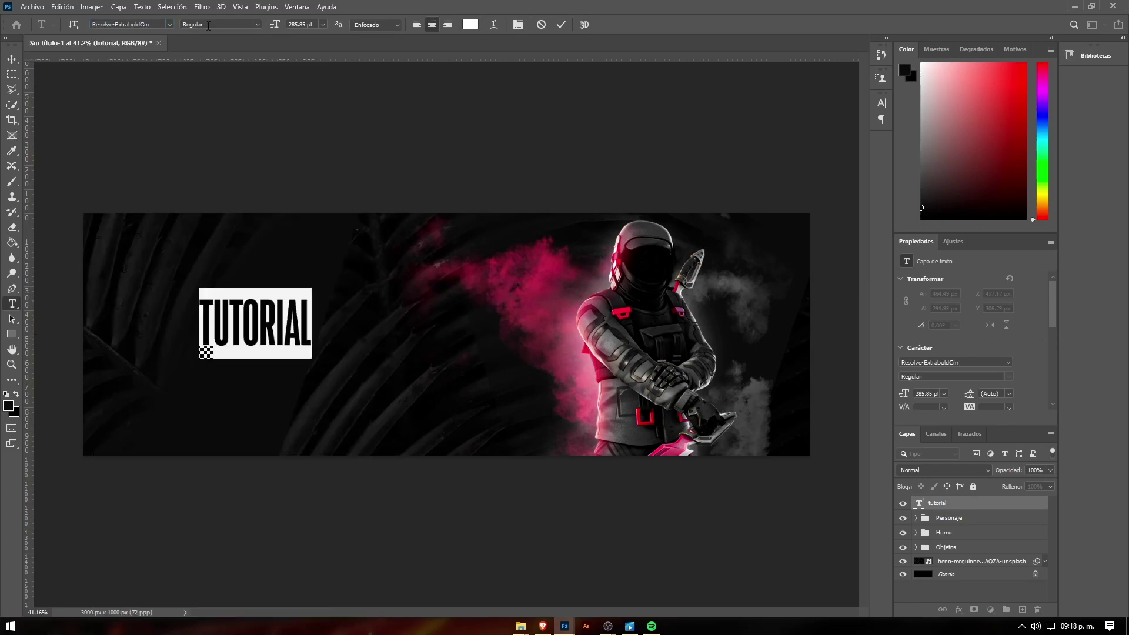
left_click_drag(274, 24, 312, 24)
left_click(190, 265)
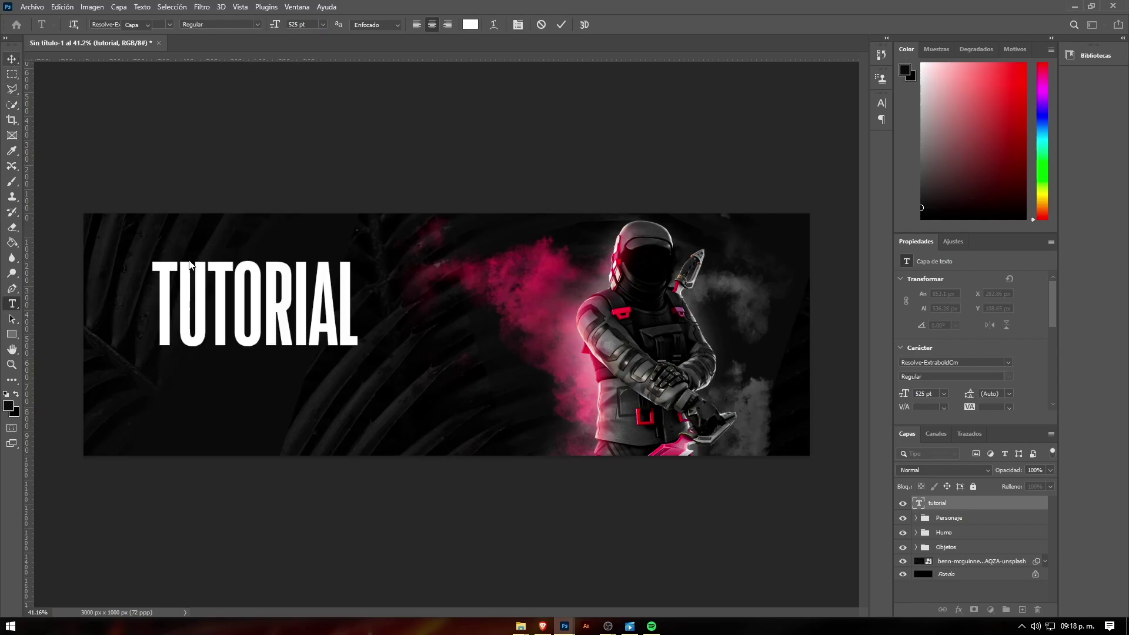
- Try Sequel100Black-65, then settle on Resolve-BoldCnIta for the TUTORIAL title
key("ctrl+a")
left_click(148, 24)
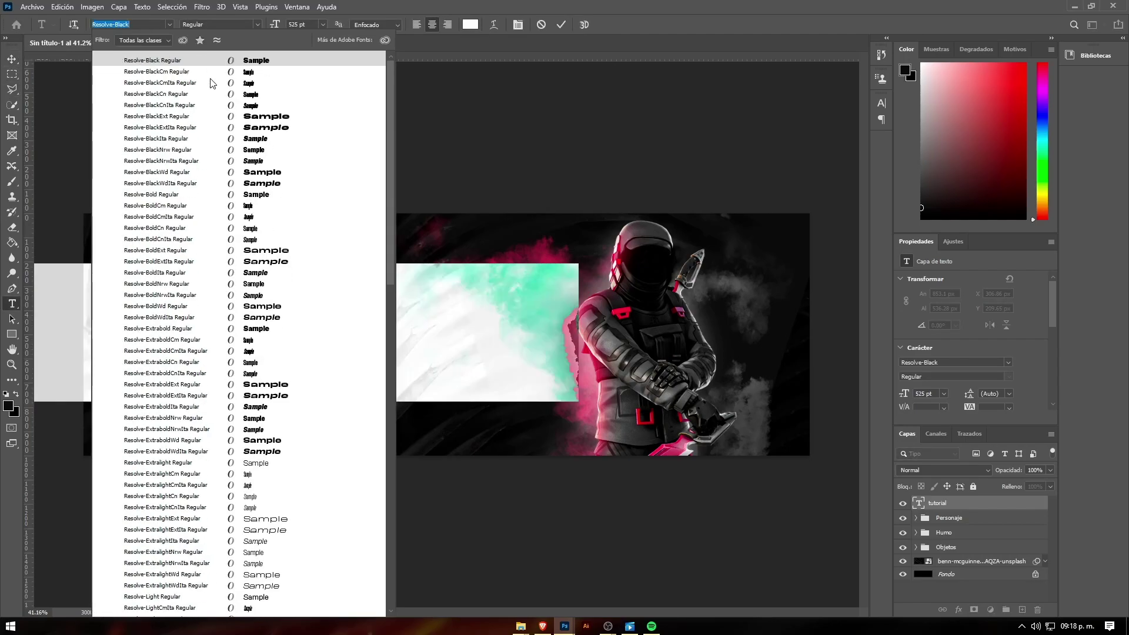
key("Escape")
type("sequel")
key("Return")
key("ctrl+z")
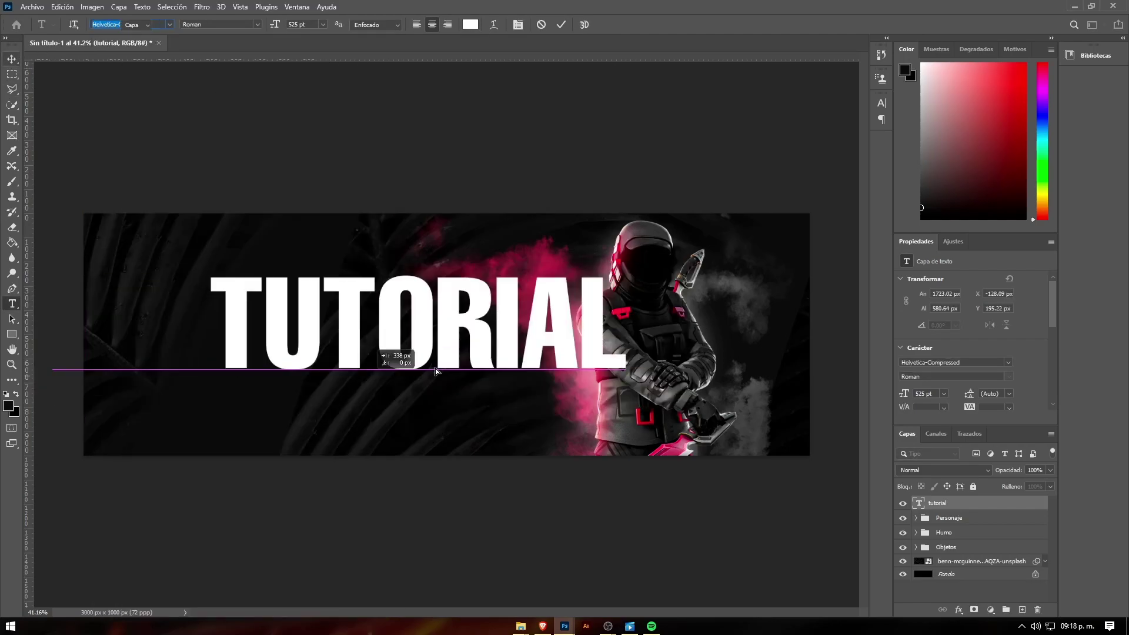
type("resolv")
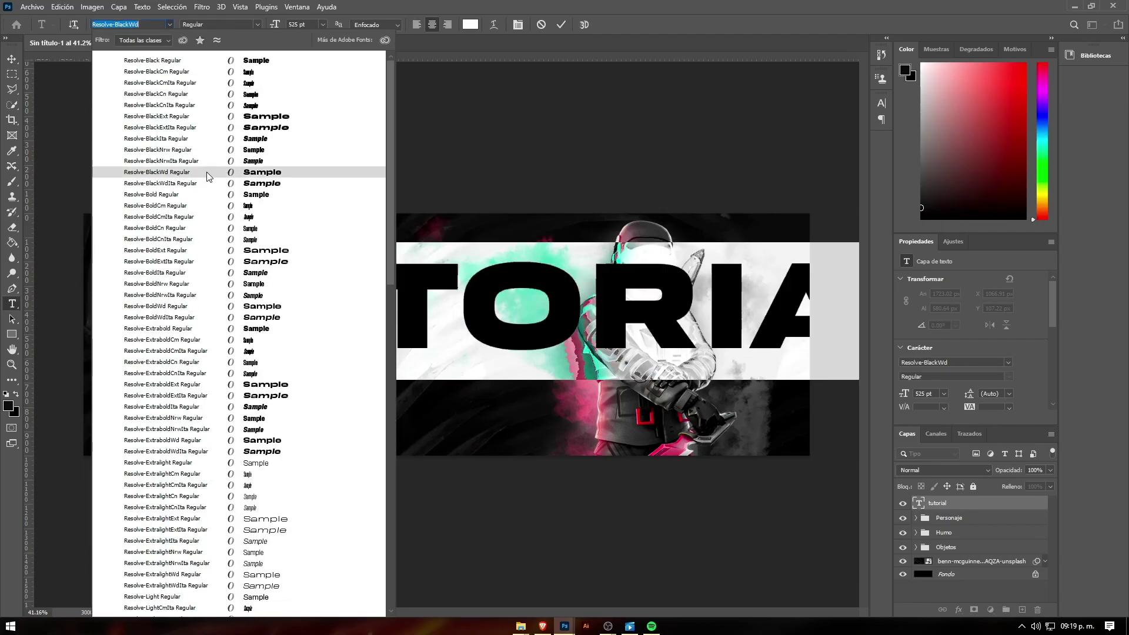
left_click(158, 239)
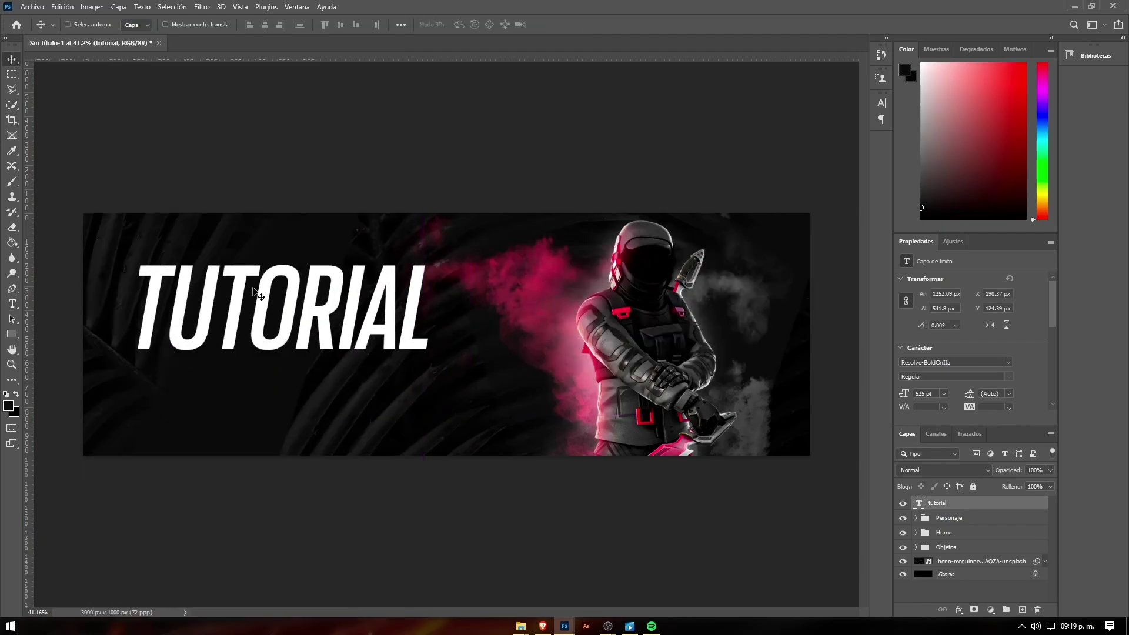
left_click_drag(294, 326, 392, 291)
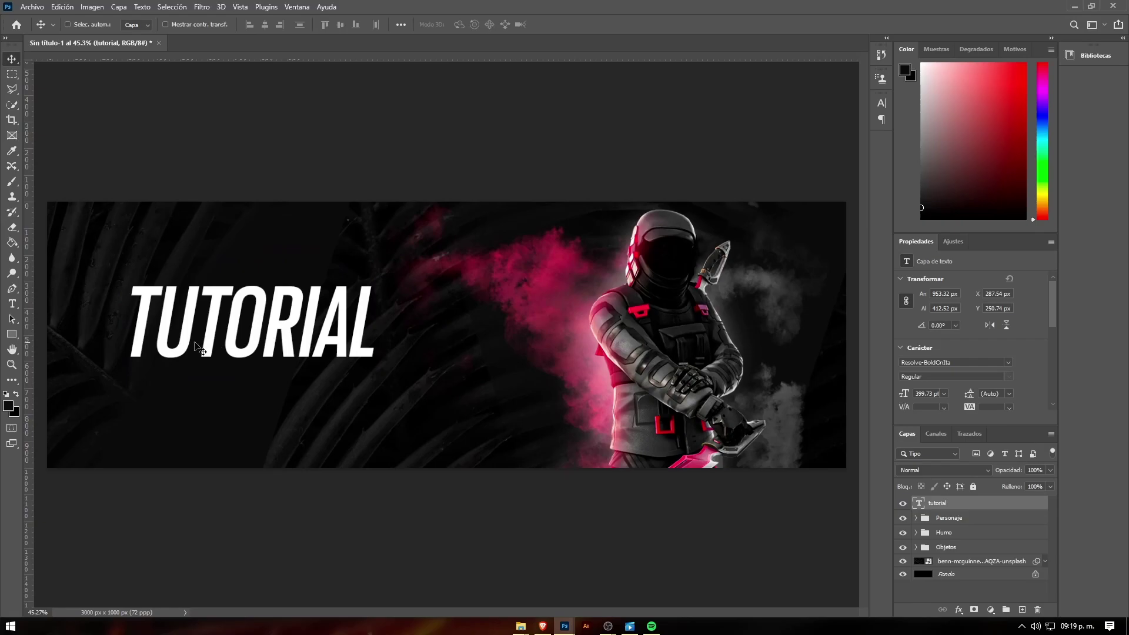
- Retype the duplicated title as HEADER ESPORTS and shrink it to about 170 pt
left_click_drag(324, 283, 319, 366)
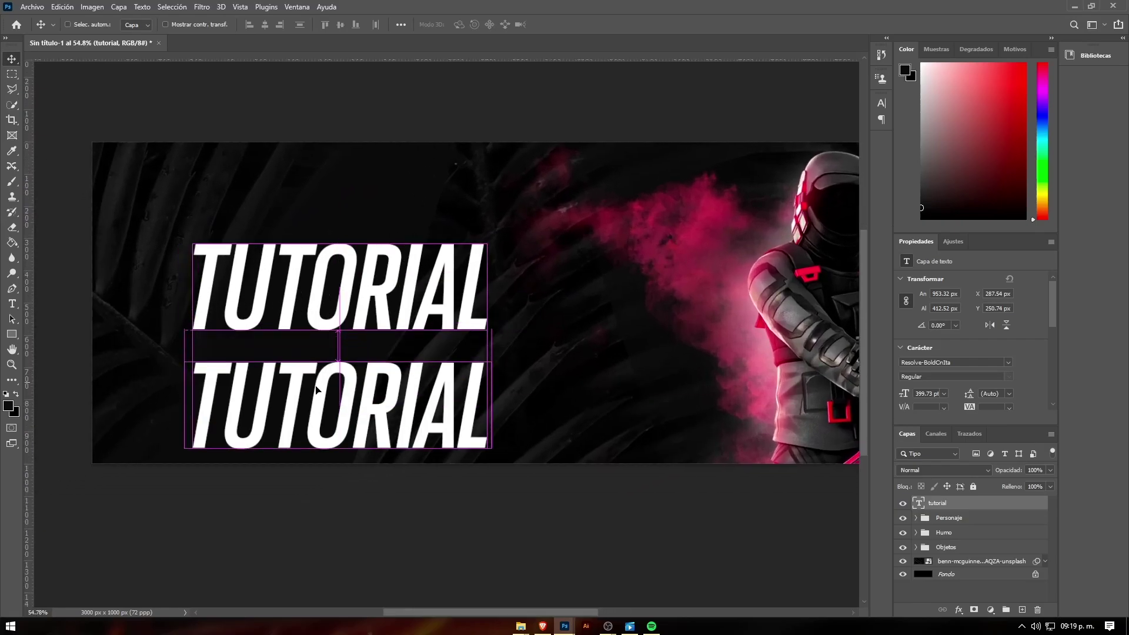
double_click(314, 389)
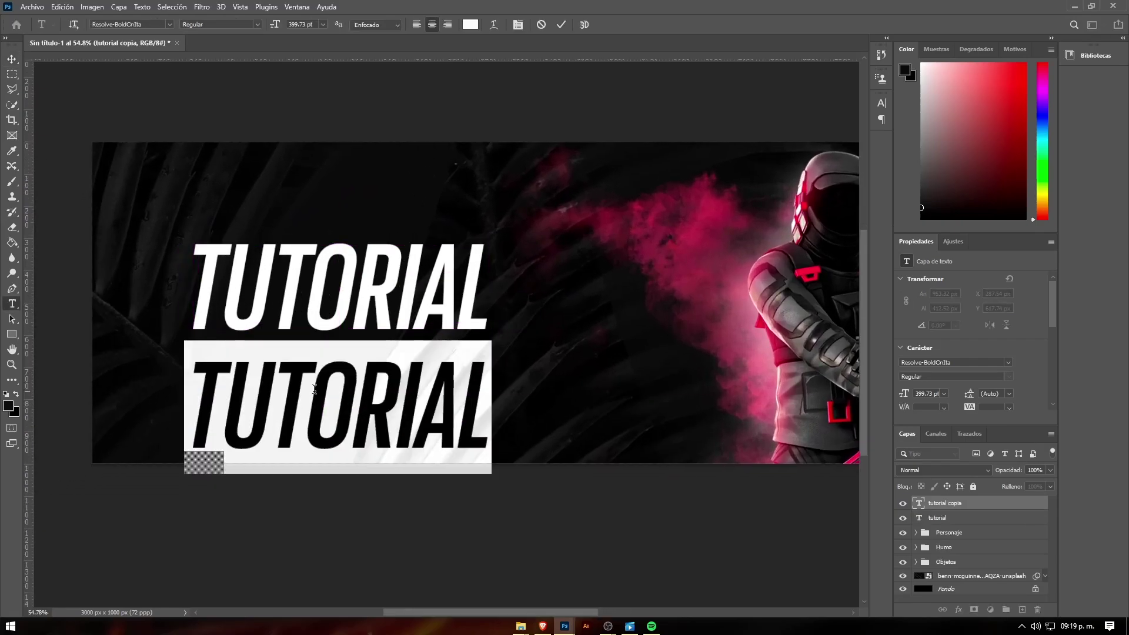
type("HEADER E")
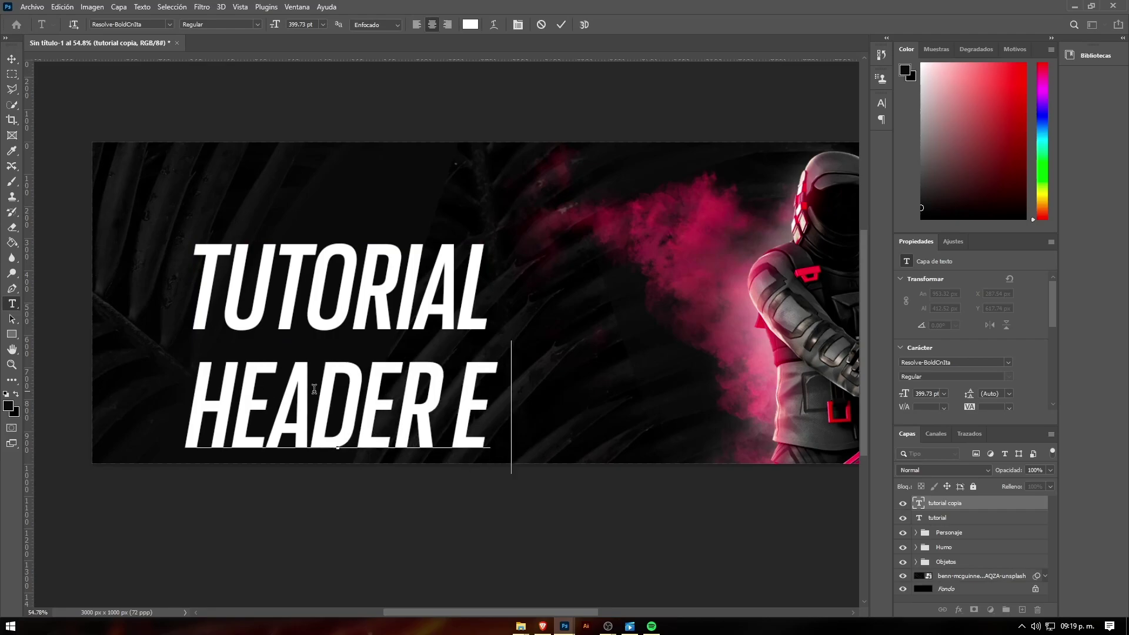
type("SPORTS")
key("ctrl+a")
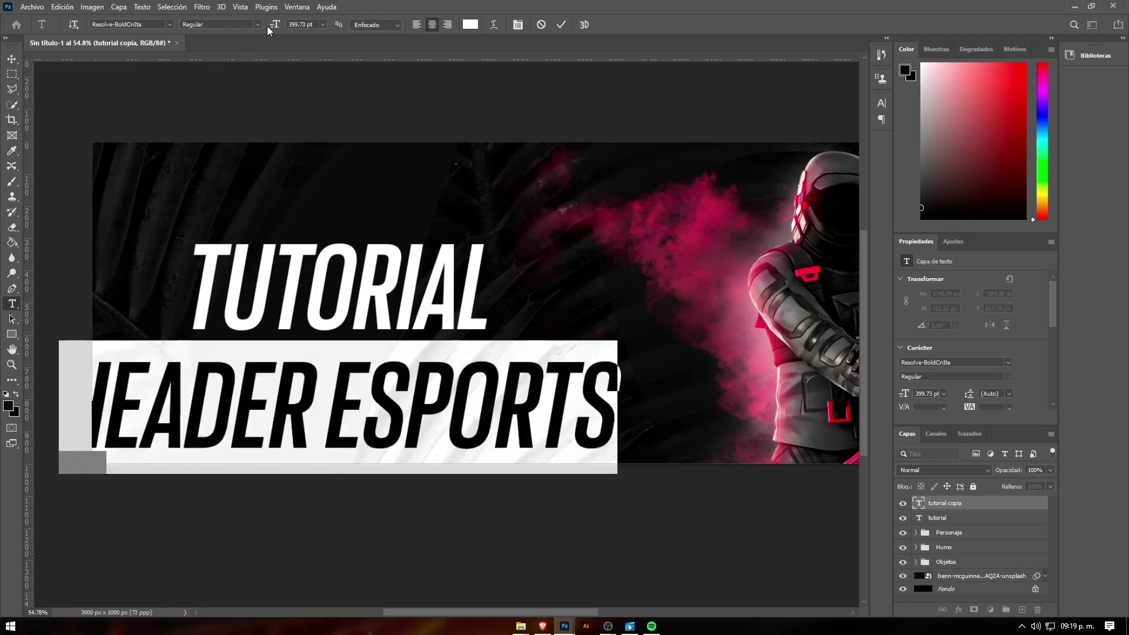
left_click_drag(275, 24, 141, 92)
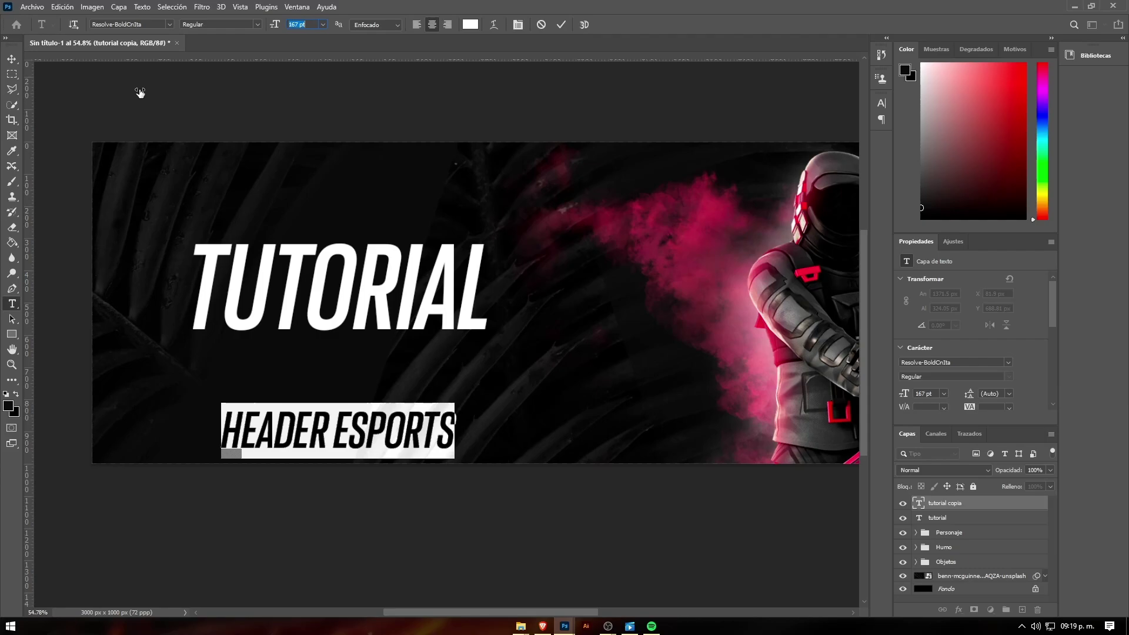
left_click(12, 58)
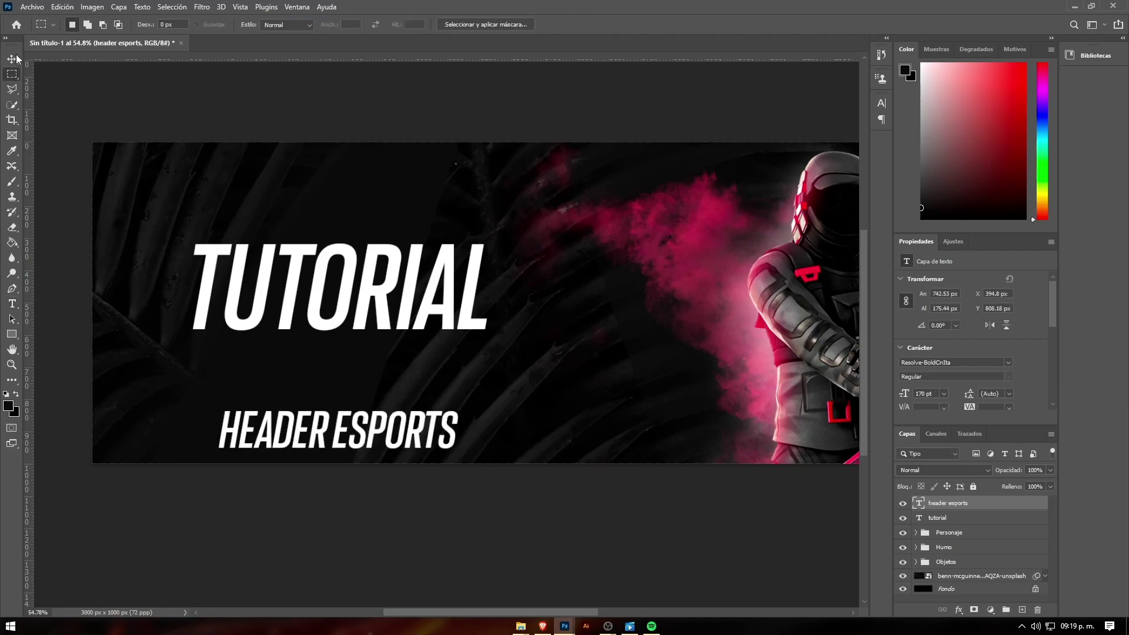
- Move HEADER ESPORTS up directly beneath TUTORIAL and select its text for editing
left_click_drag(447, 446, 428, 379)
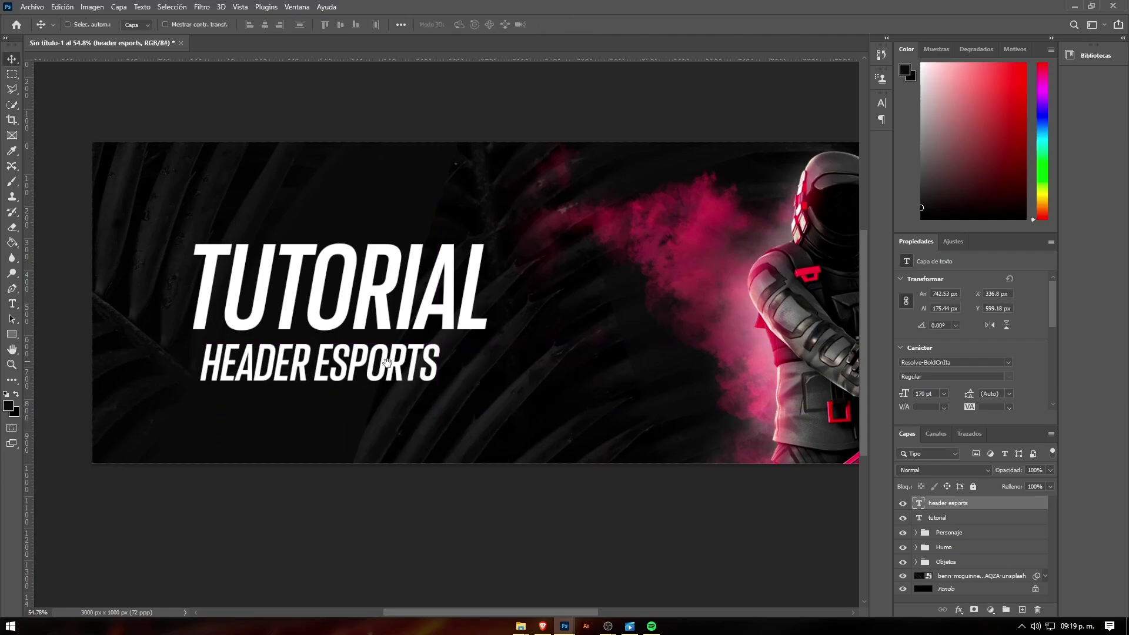
scroll(326, 390, "down", 1)
scroll(326, 390, "down", 1)
double_click(318, 386)
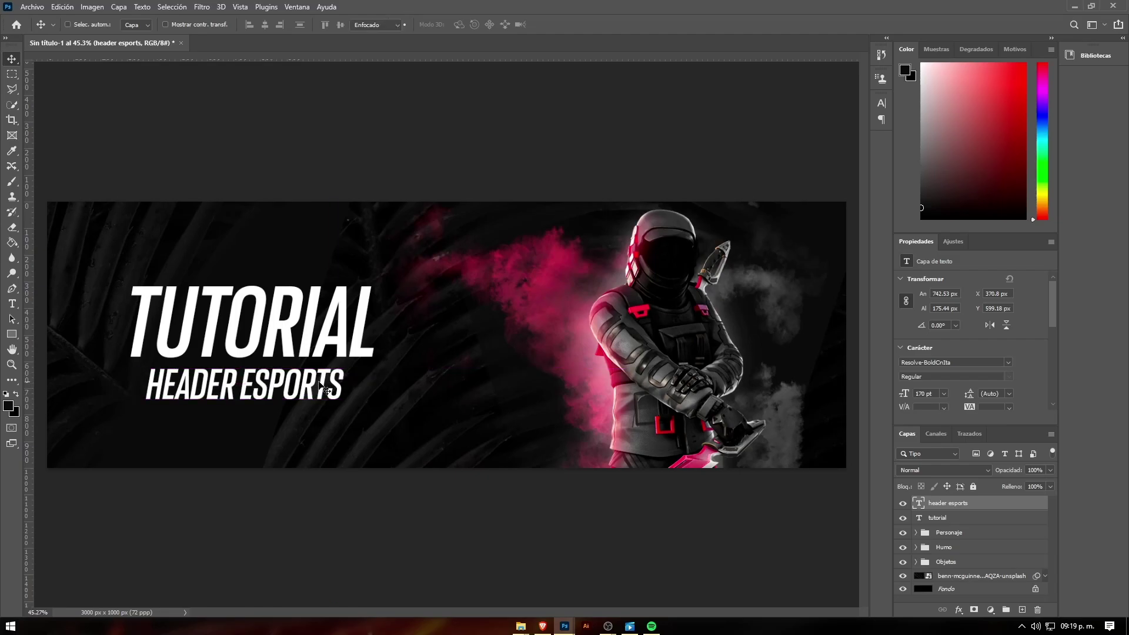
left_click(471, 24)
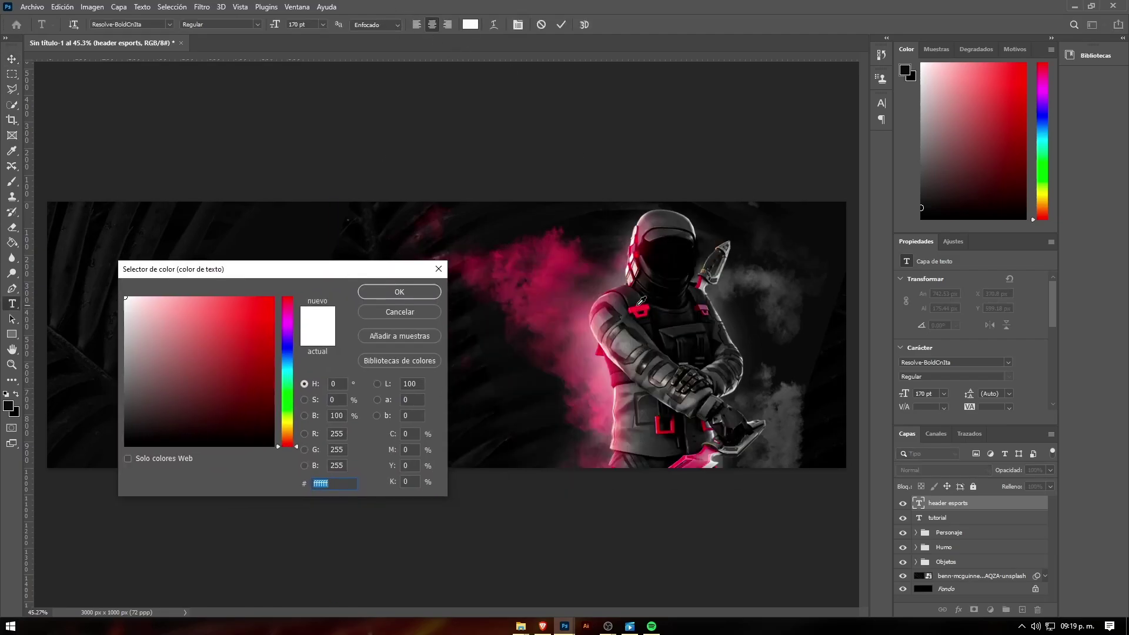
- Colour the HEADER ESPORTS text with pink-red sampled from the image
left_click(639, 304)
left_click(401, 291)
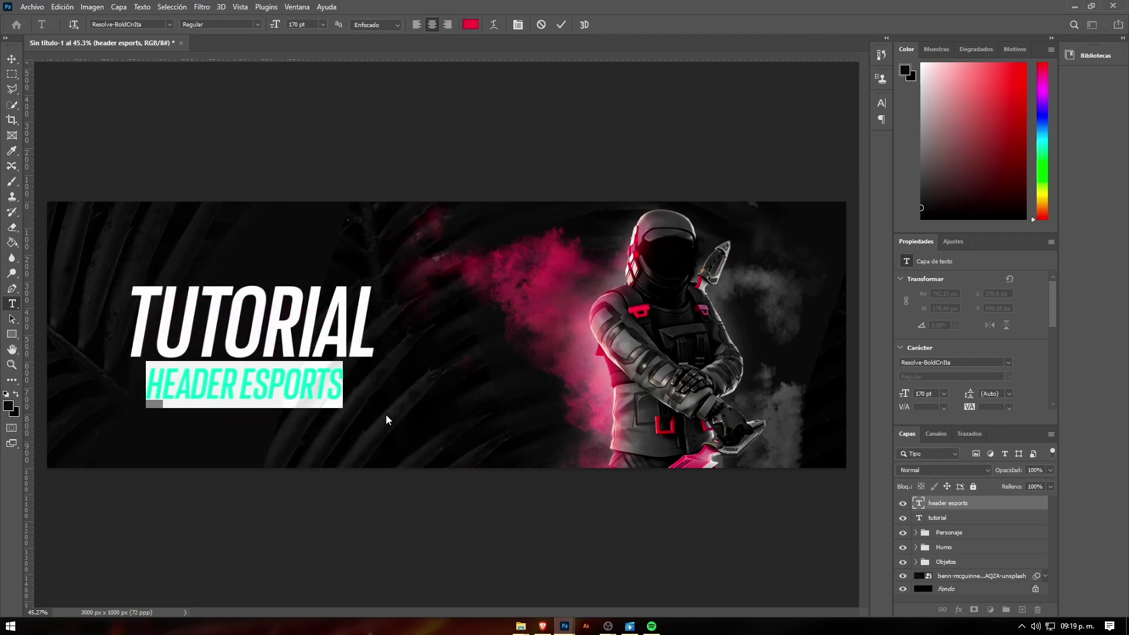
left_click(12, 59)
scroll(200, 353, "up", 3)
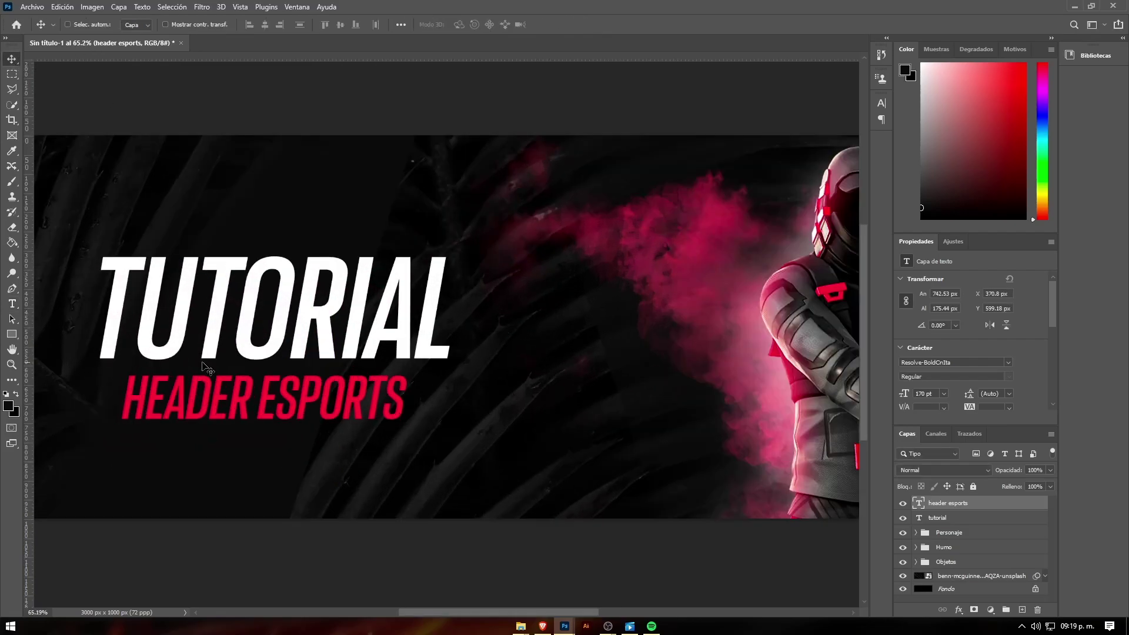
- Scale the subtitle to about 71% under TUTORIAL and group both titles as Grupo 1
key("ctrl+t")
mouse_move(406, 364)
left_mouse_down()
mouse_move(322, 384)
mouse_move(334, 401)
left_mouse_up()
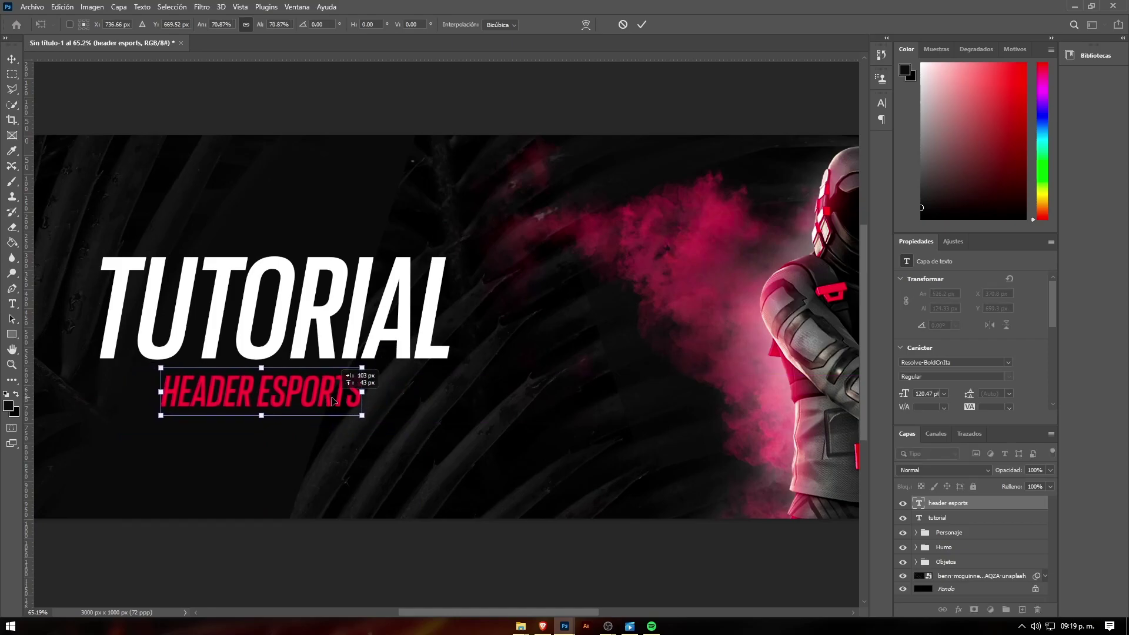
key("Return")
scroll(330, 353, "down", 3, "alt")
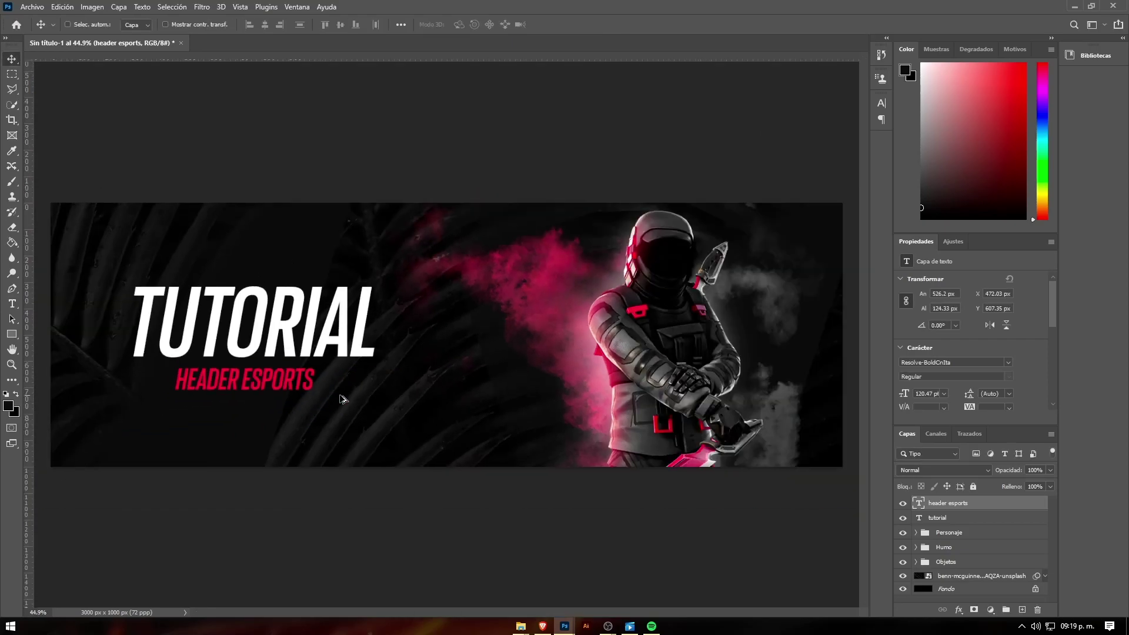
left_click(937, 518, "ctrl")
key("ctrl+g")
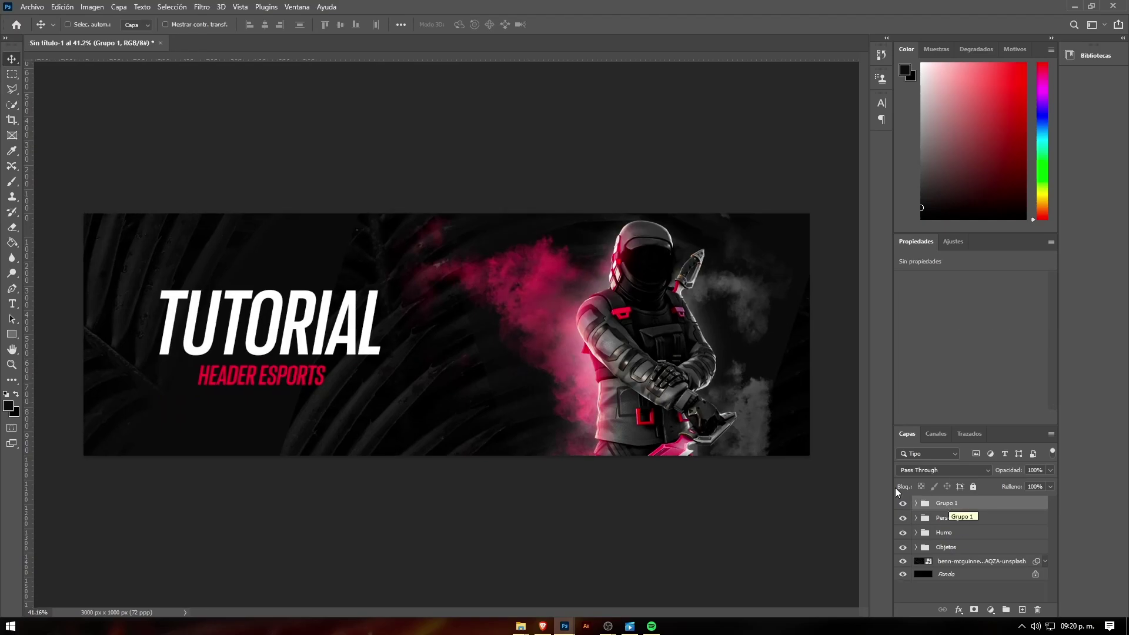
- Name the title group Texto and centre it vertically on the banner
double_click(953, 503)
type("o")
key("Return")
key("ctrl+a")
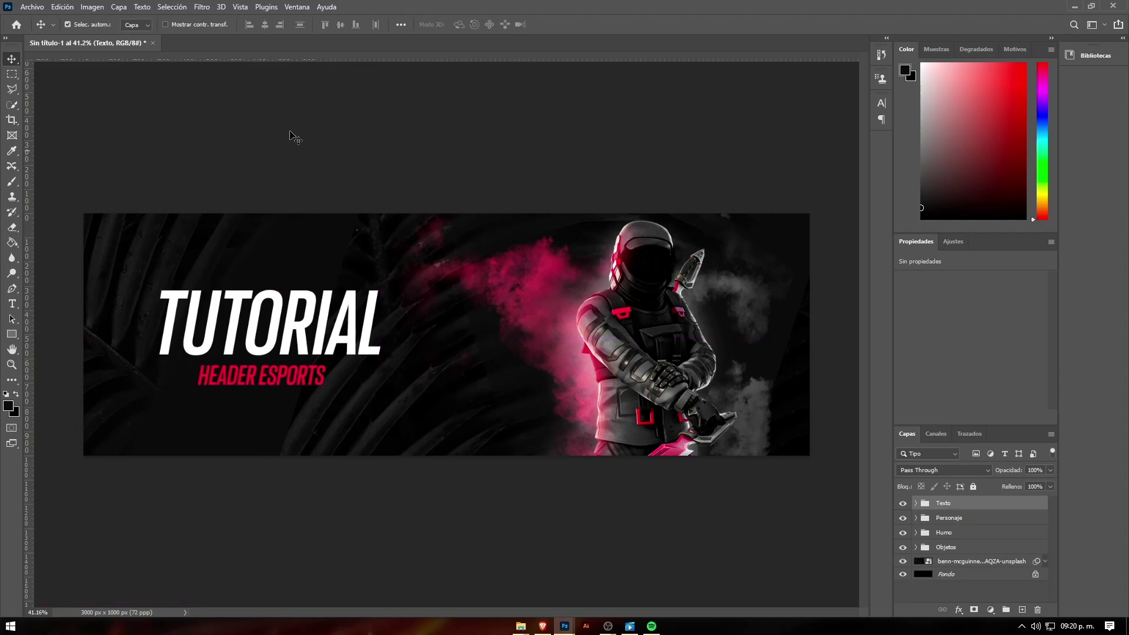
left_click(340, 24)
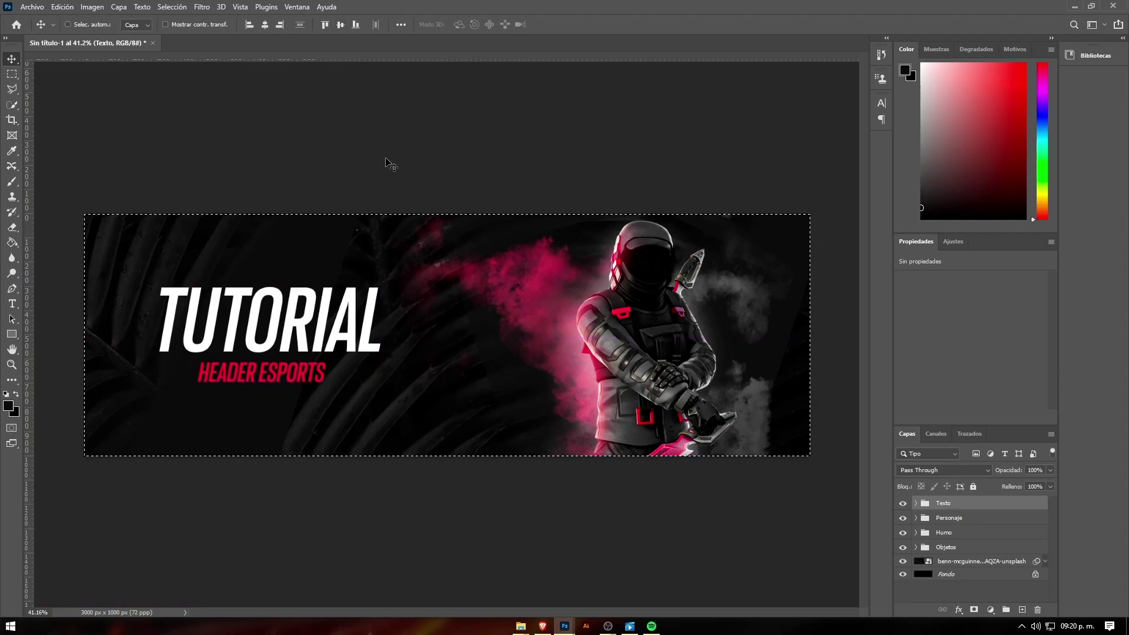
key("ctrl")
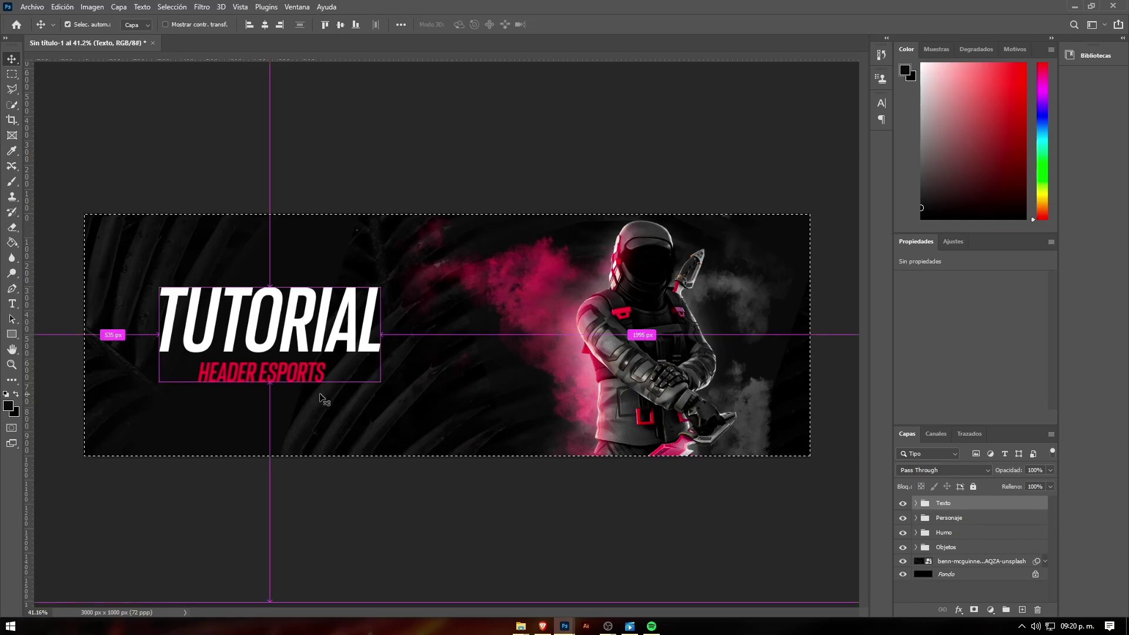
key("ctrl+d")
- Centre the HEADER ESPORTS layer horizontally under TUTORIAL inside the Texto group
left_click(916, 504)
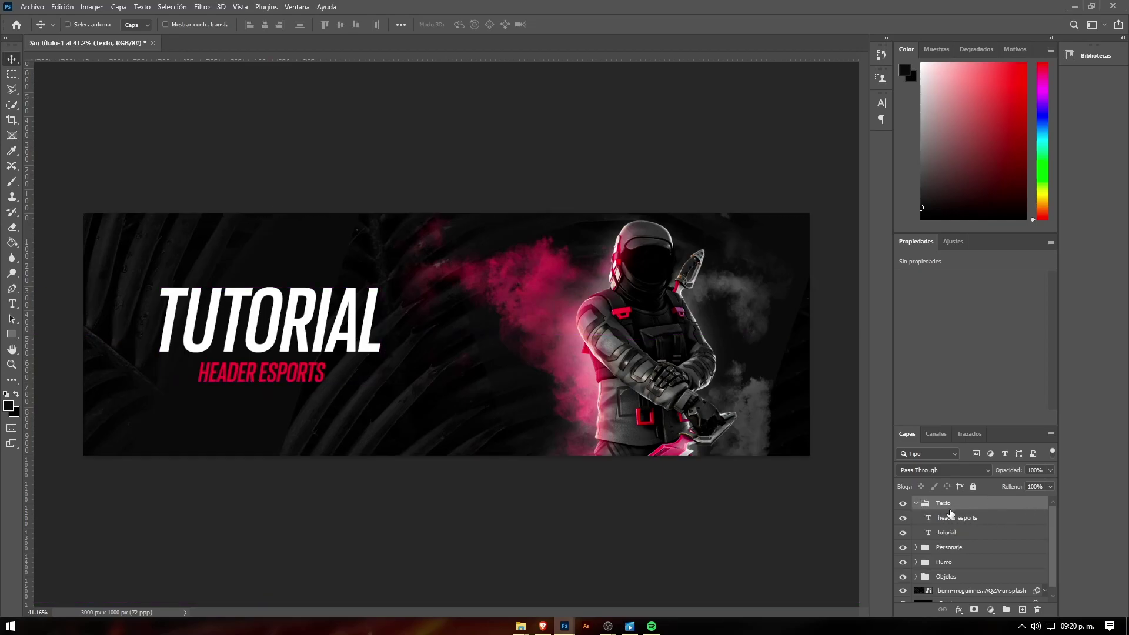
left_click(947, 517)
left_click(915, 531, "shift")
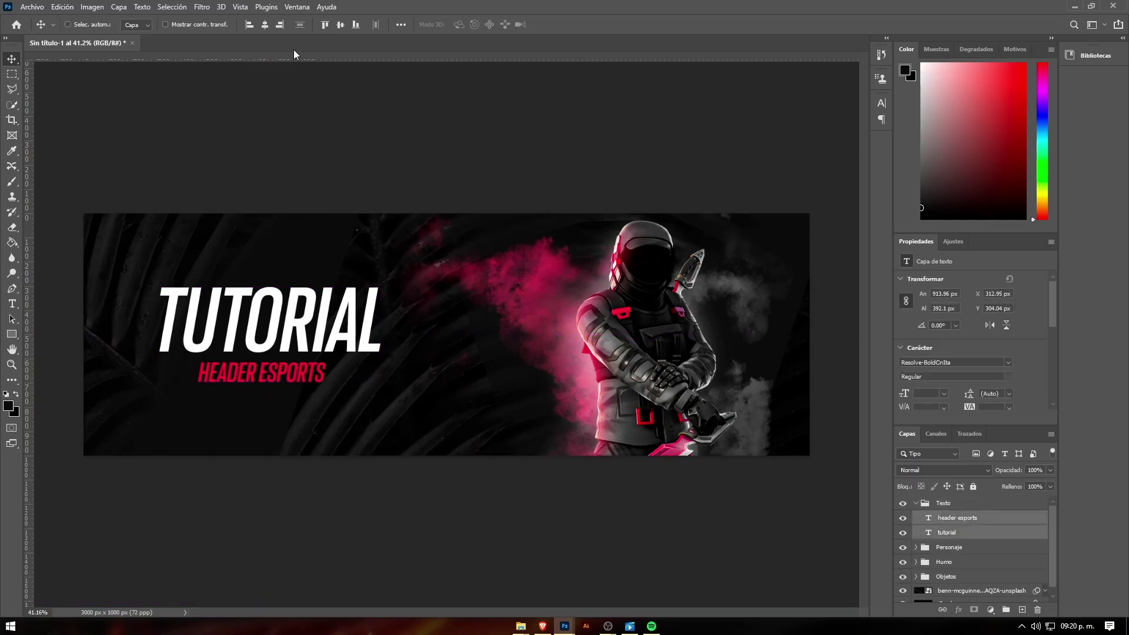
left_click(270, 27)
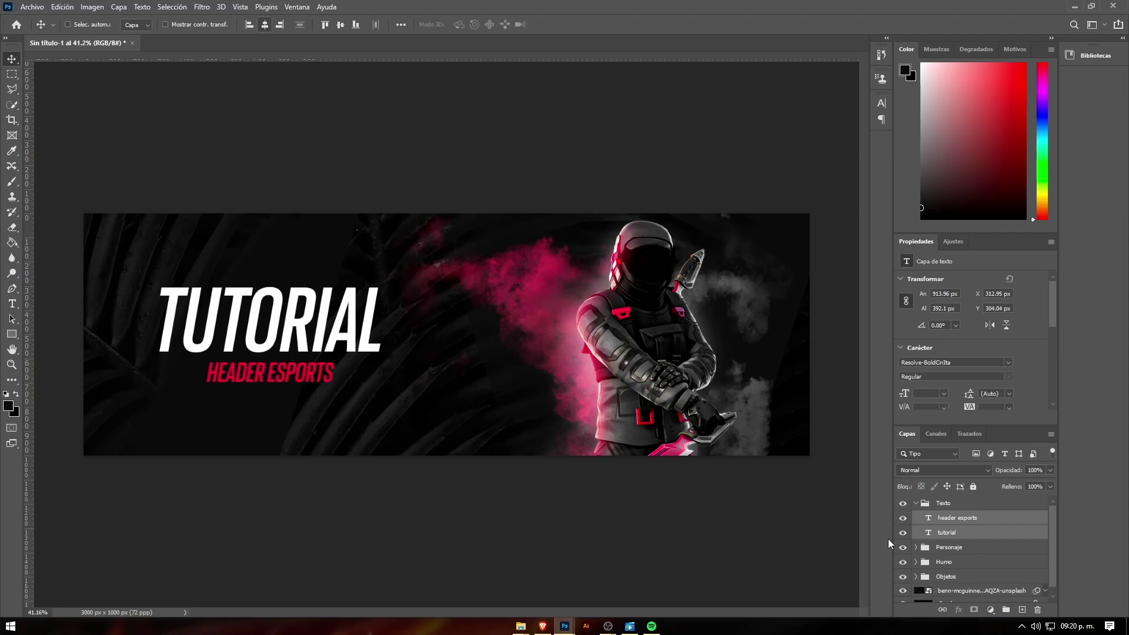
left_click(914, 503)
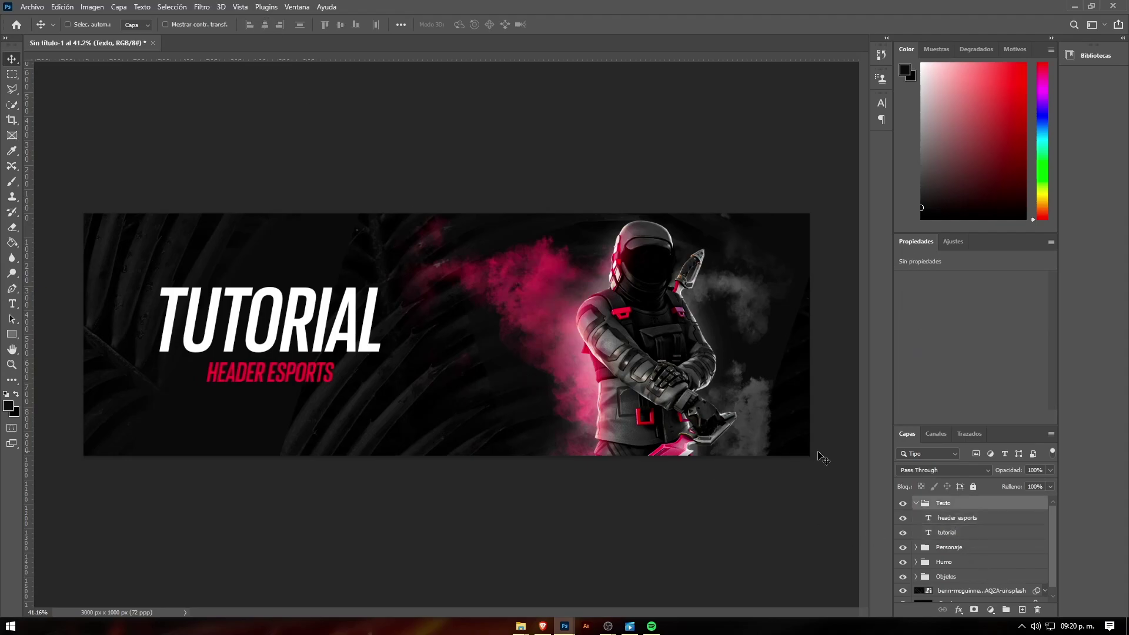
left_click(916, 504)
scroll(412, 365, "up", 2)
scroll(400, 370, "up", 2)
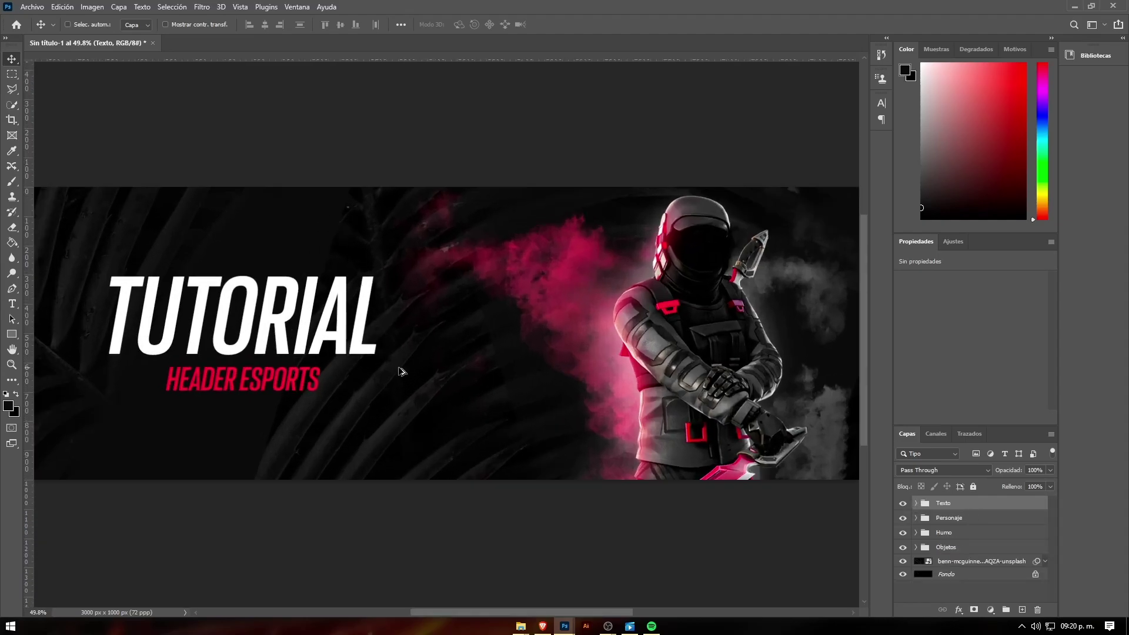
mouse_move(400, 370)
left_mouse_down()
mouse_move(316, 341)
mouse_move(408, 328)
left_mouse_up()
scroll(400, 329, "down", 2)
scroll(412, 333, "up", 1)
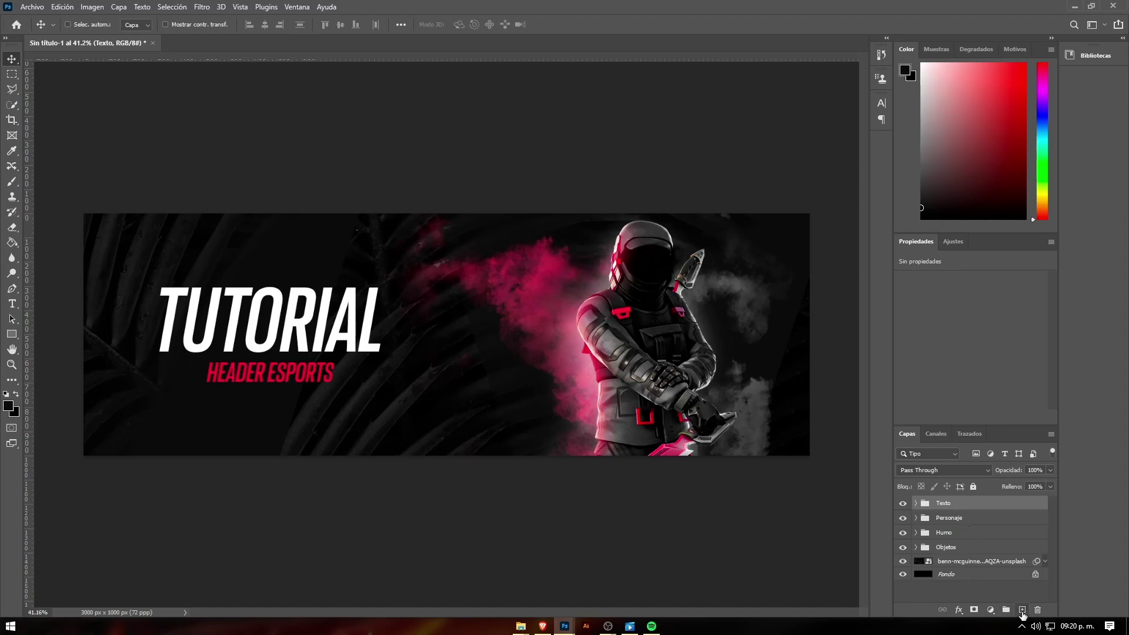
left_click(1022, 611)
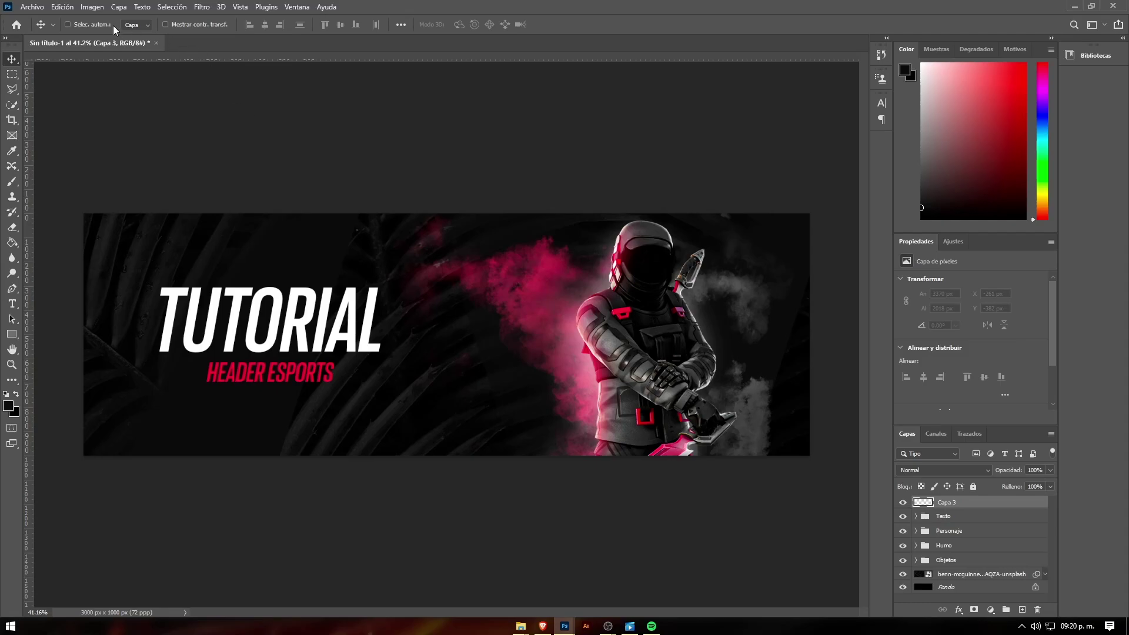
left_click(93, 8)
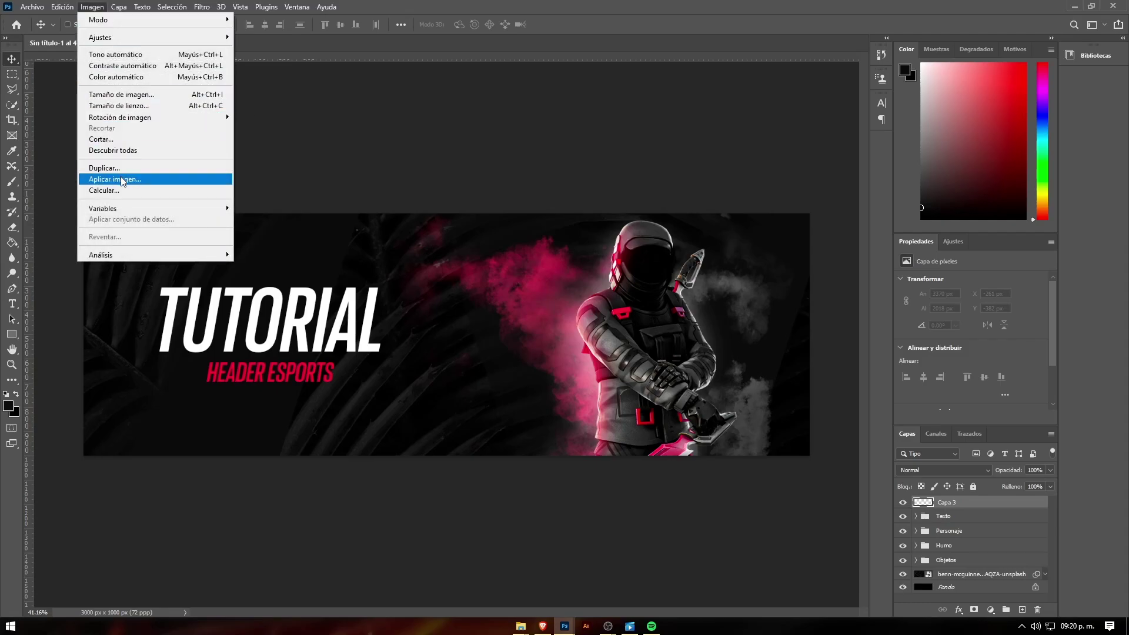
left_click(182, 184)
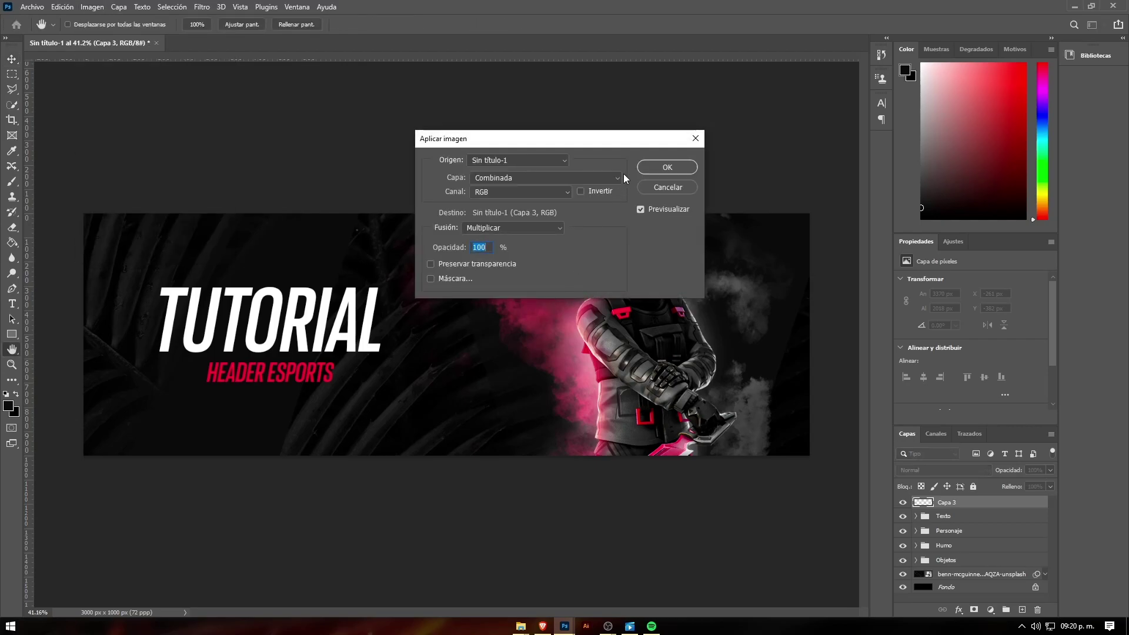
left_click(663, 167)
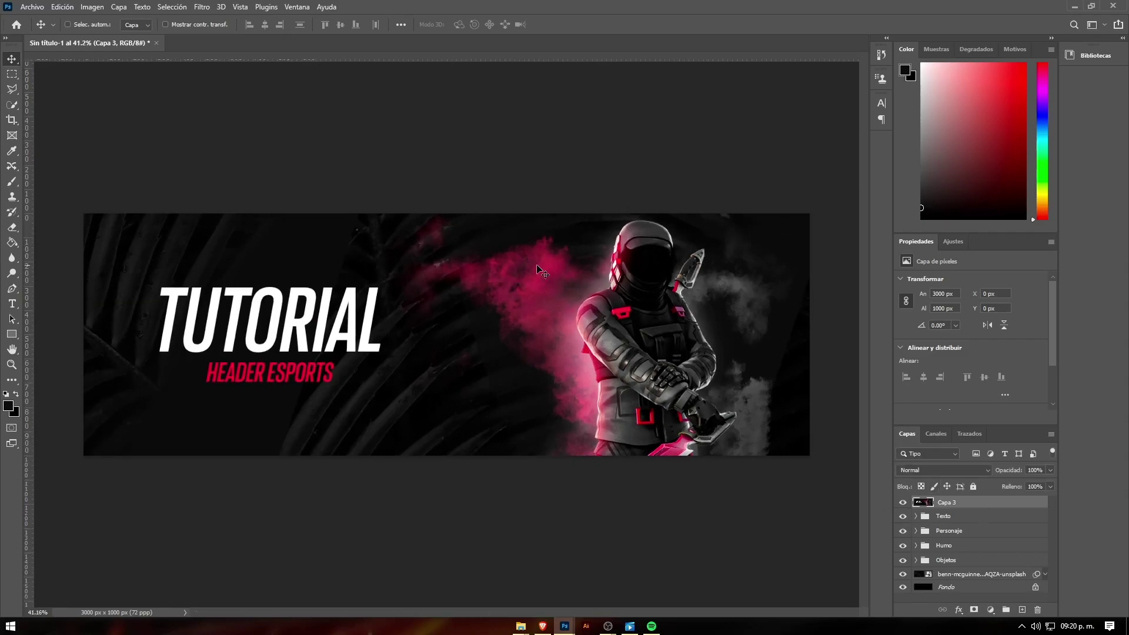
scroll(537, 269, "up", 3)
scroll(547, 327, "right", 1)
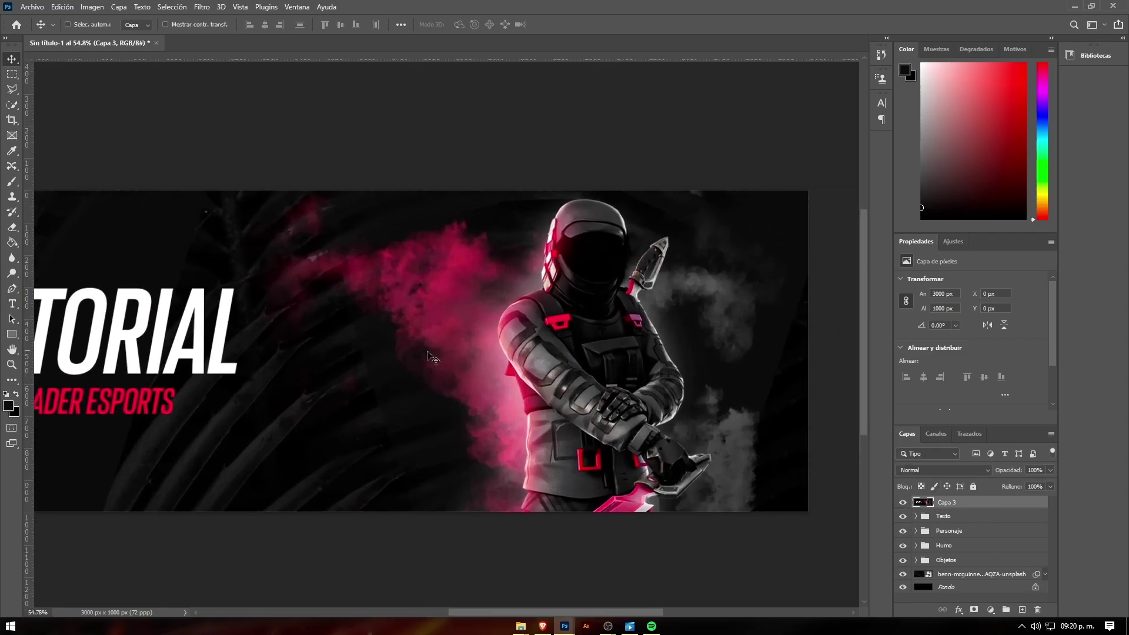
scroll(427, 355, "left", 3)
scroll(411, 359, "right", 3)
scroll(400, 365, "left", 1)
scroll(375, 378, "down", 3)
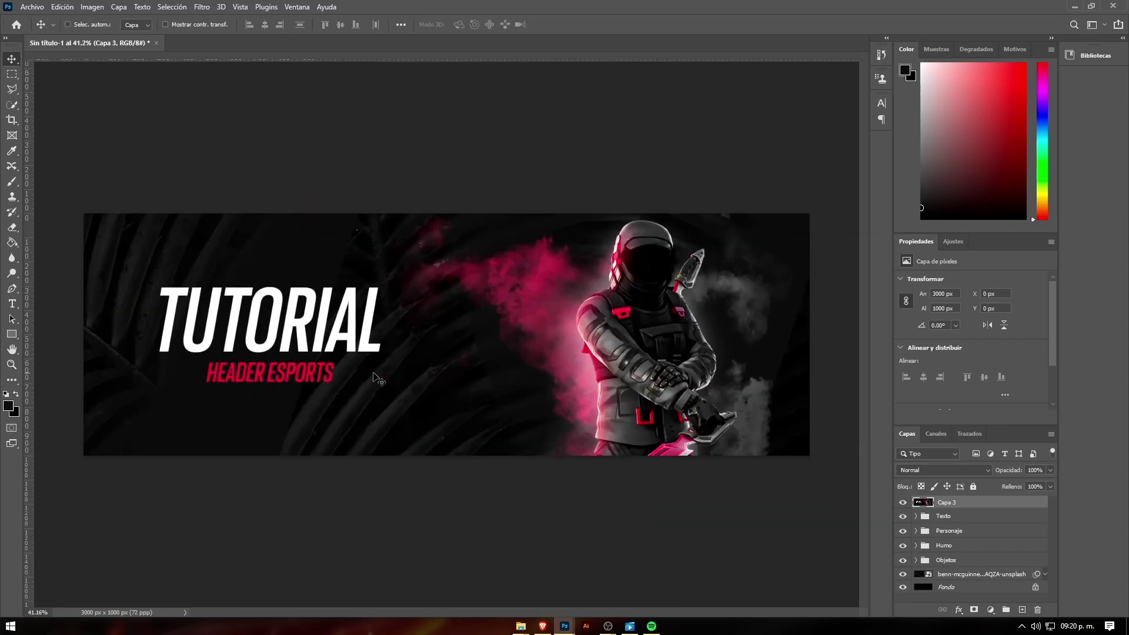
scroll(375, 378, "up", 1)
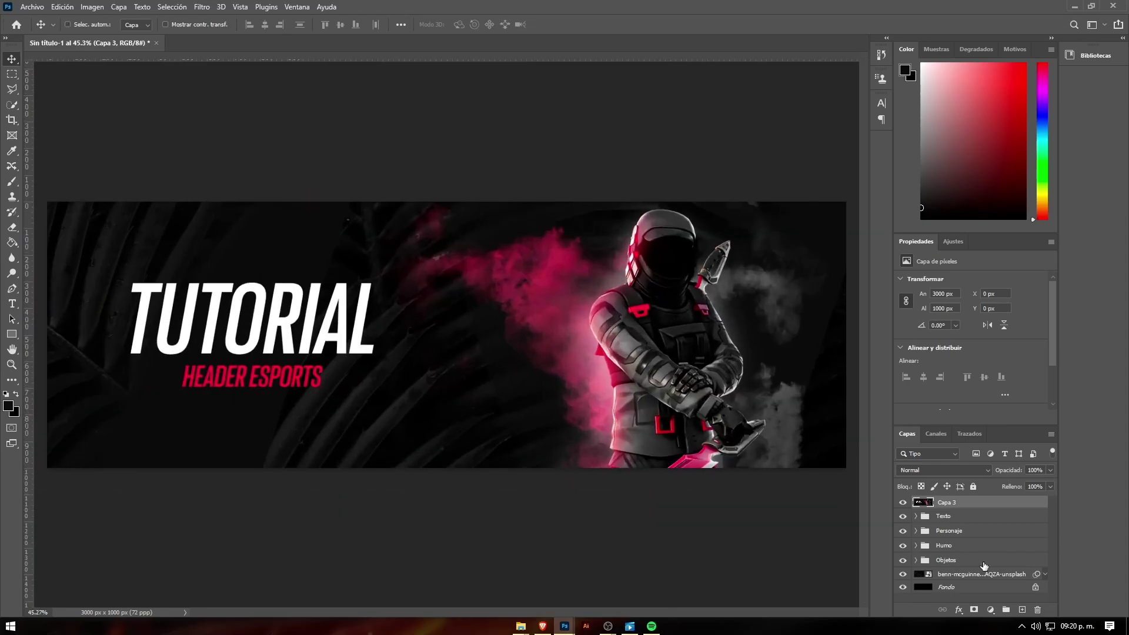
- Make Capa 3 a smart object; in Camera Raw set exposure +0.05, contrast +8, highlights -6, shadows -4
right_click(957, 503)
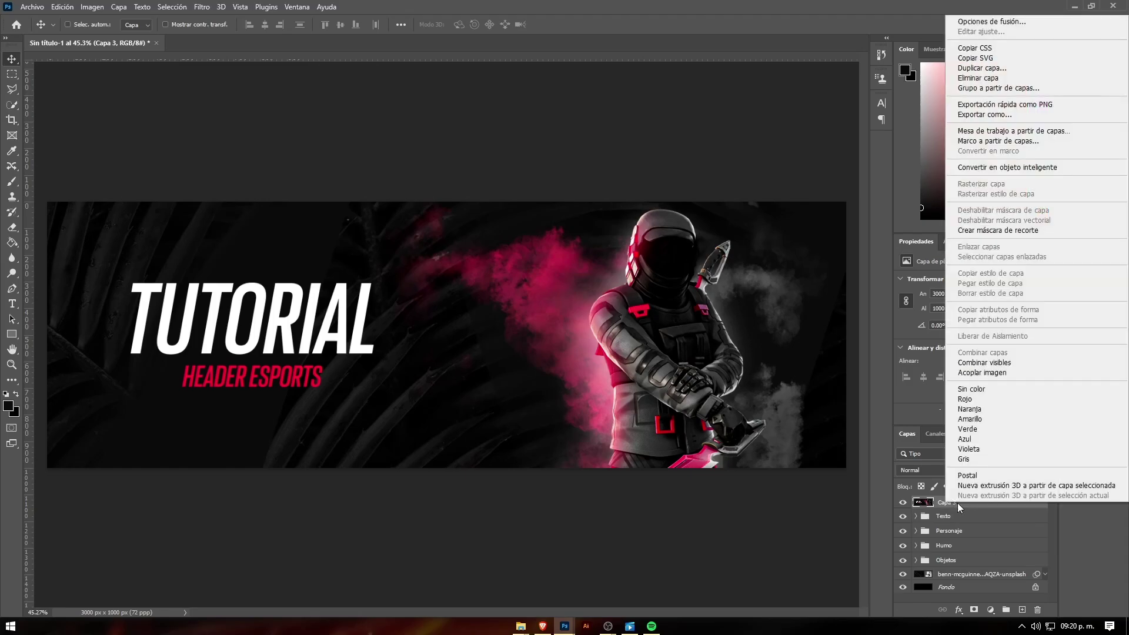
left_click(1007, 167)
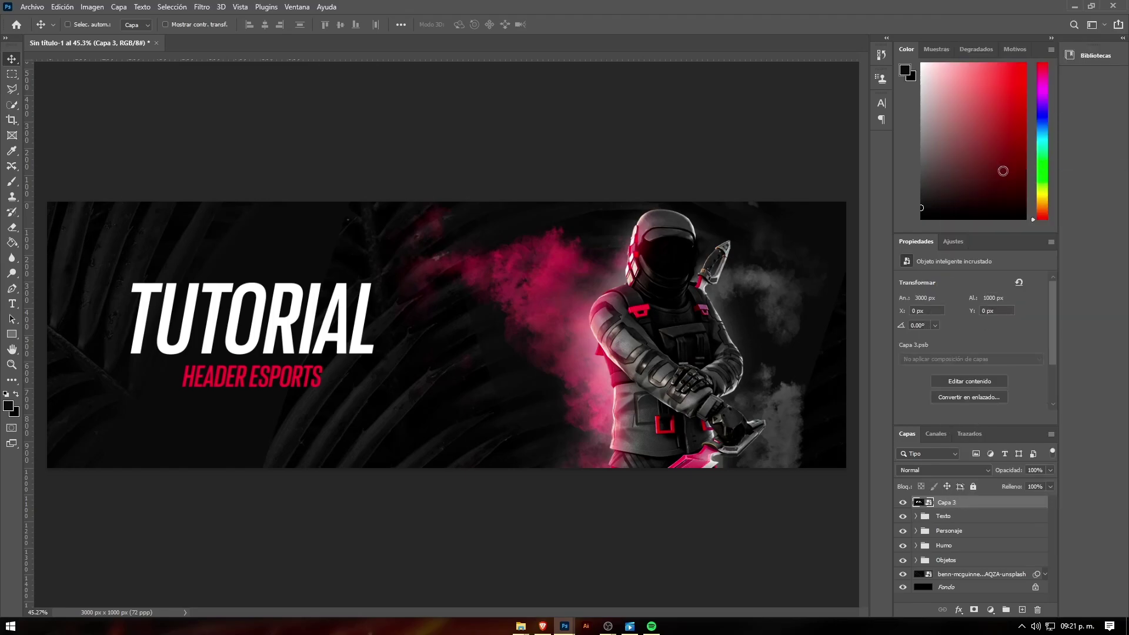
left_click(201, 7)
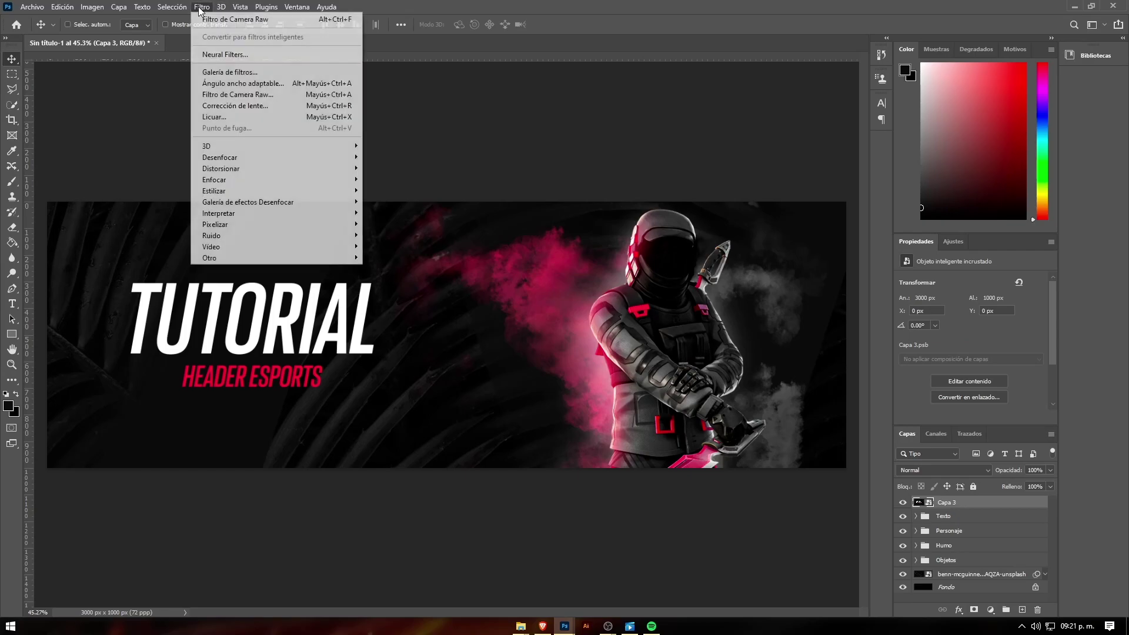
left_click(275, 98)
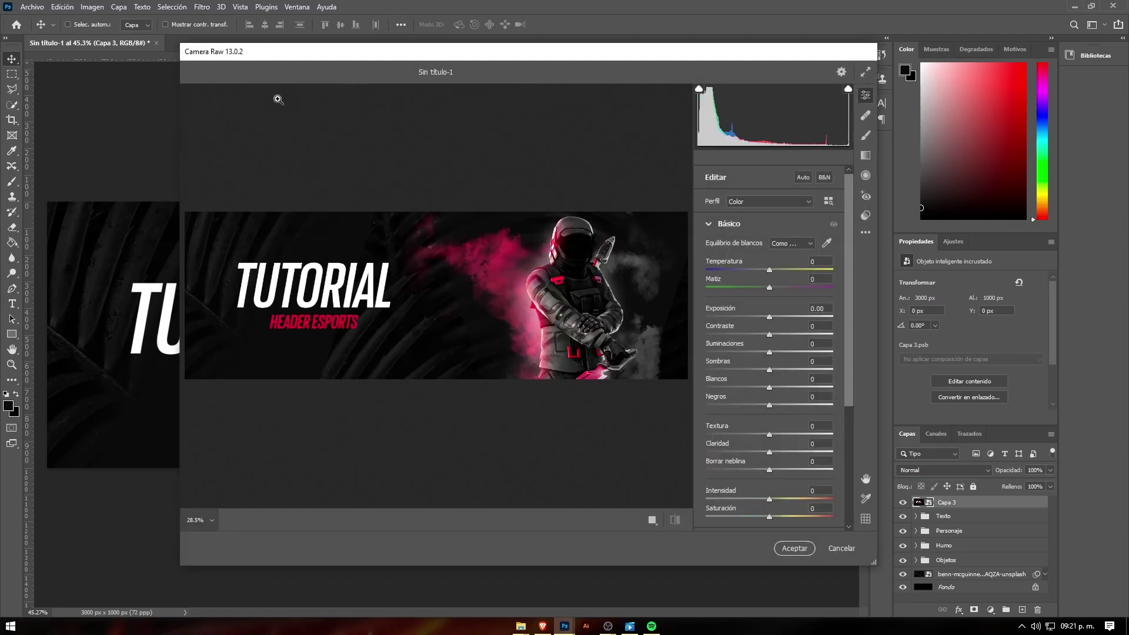
left_click(768, 318)
left_click_drag(770, 334, 774, 335)
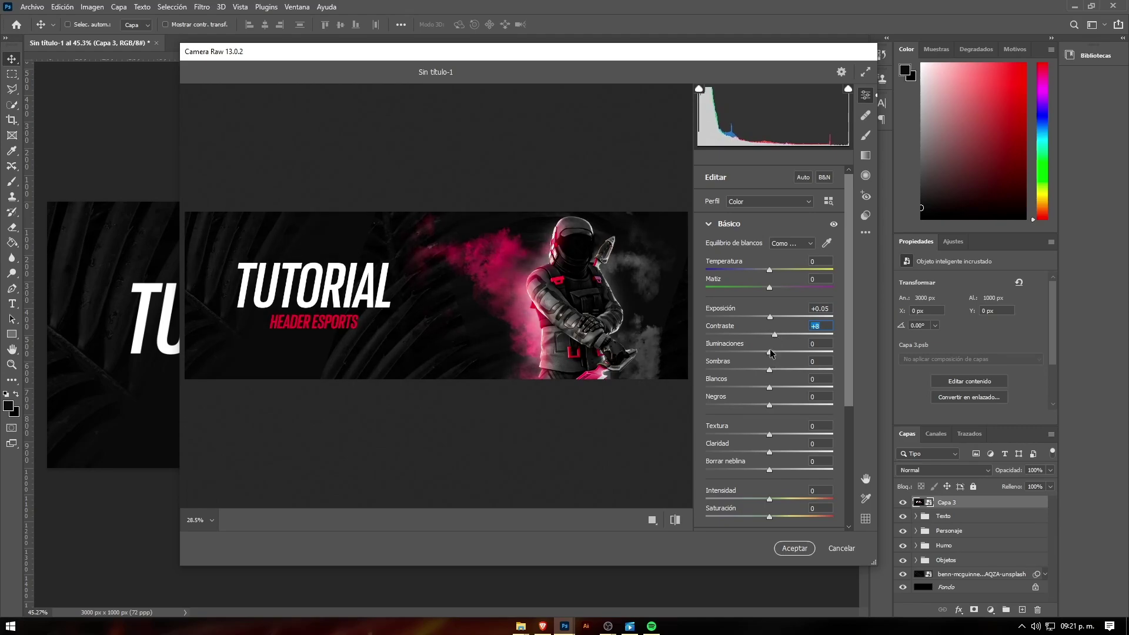
left_click_drag(771, 353, 767, 359)
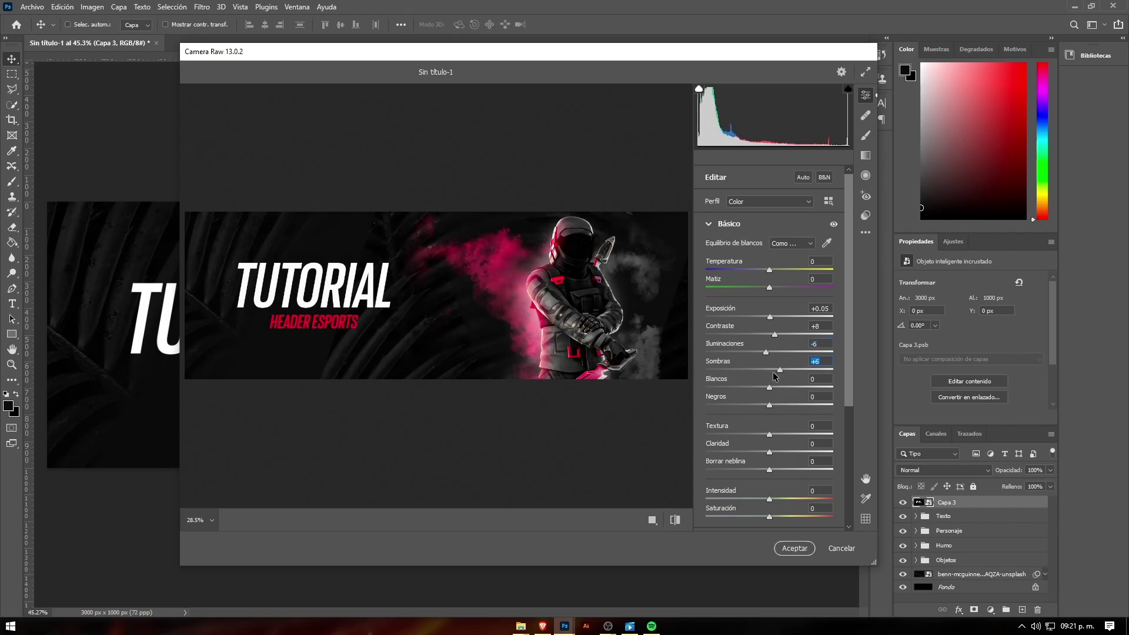
left_click_drag(770, 370, 767, 370)
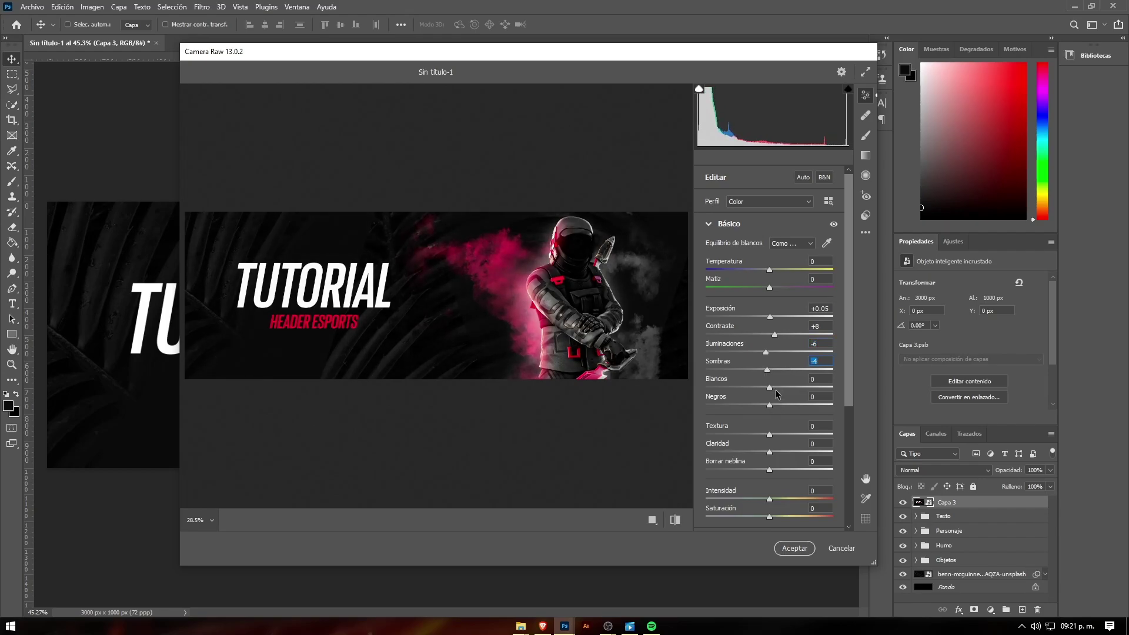
mouse_move(775, 388)
left_mouse_down()
mouse_move(732, 404)
mouse_move(793, 384)
mouse_move(764, 406)
mouse_move(775, 435)
mouse_move(808, 432)
mouse_move(773, 470)
mouse_move(787, 499)
left_mouse_up()
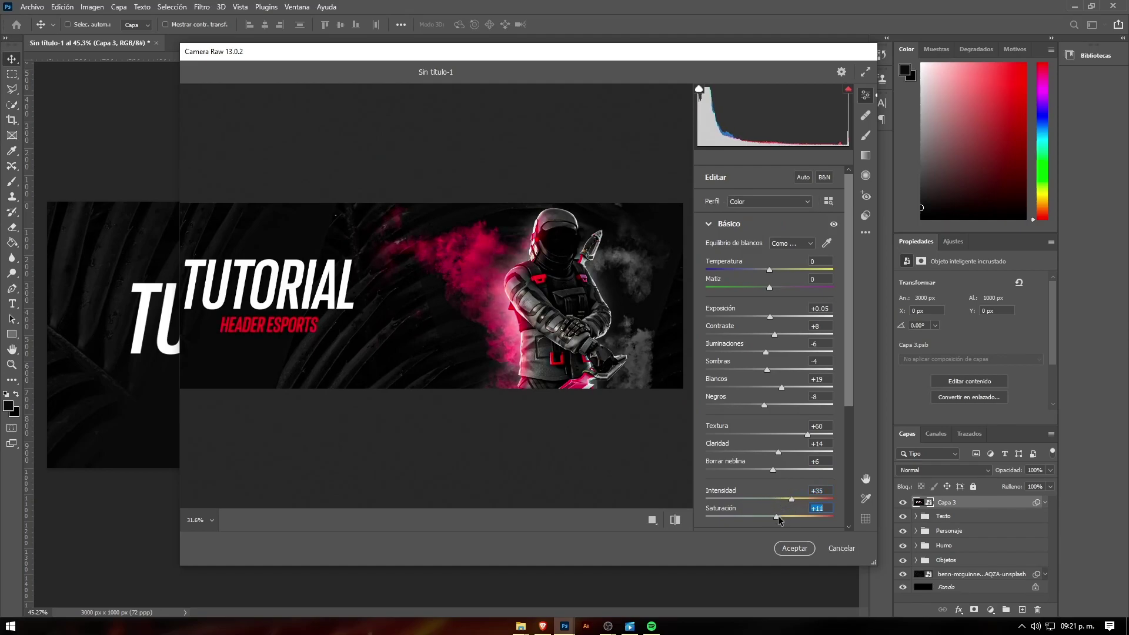
- Set the Camera Raw red primary calibration to hue +19 and saturation +30
left_click(722, 223)
left_click(724, 247)
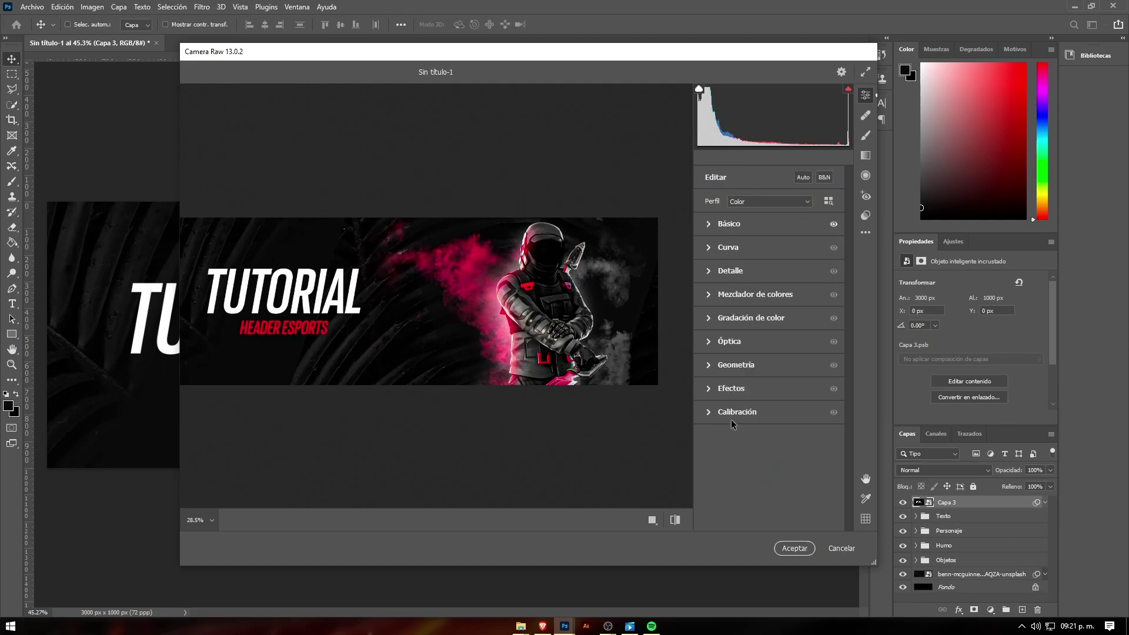
left_click(728, 412)
left_click_drag(769, 395, 809, 395)
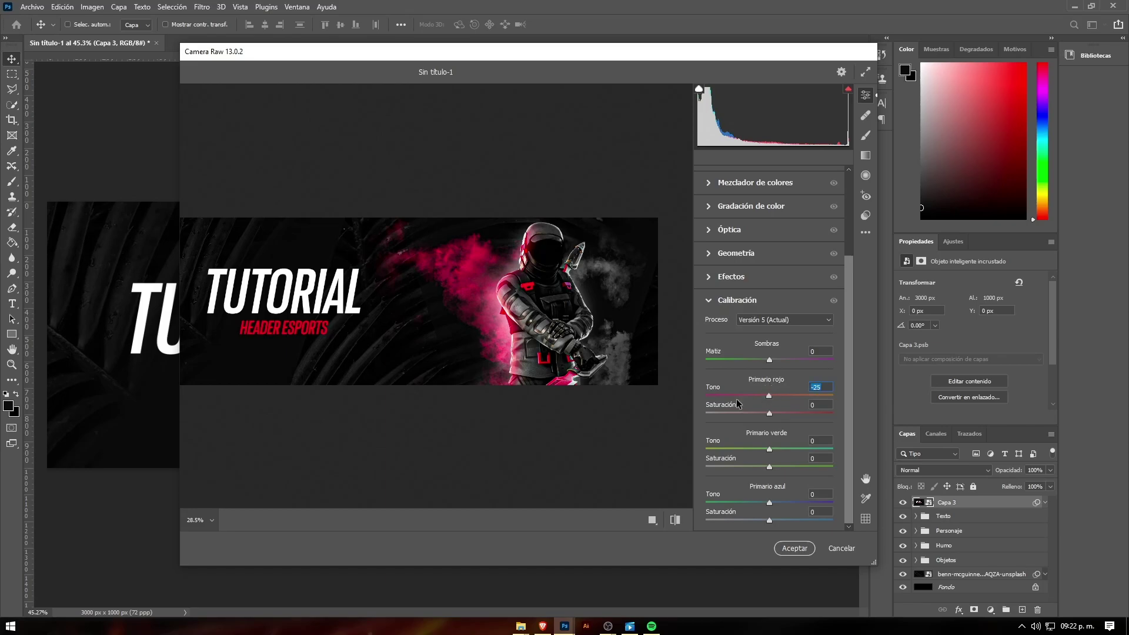
left_click(784, 396)
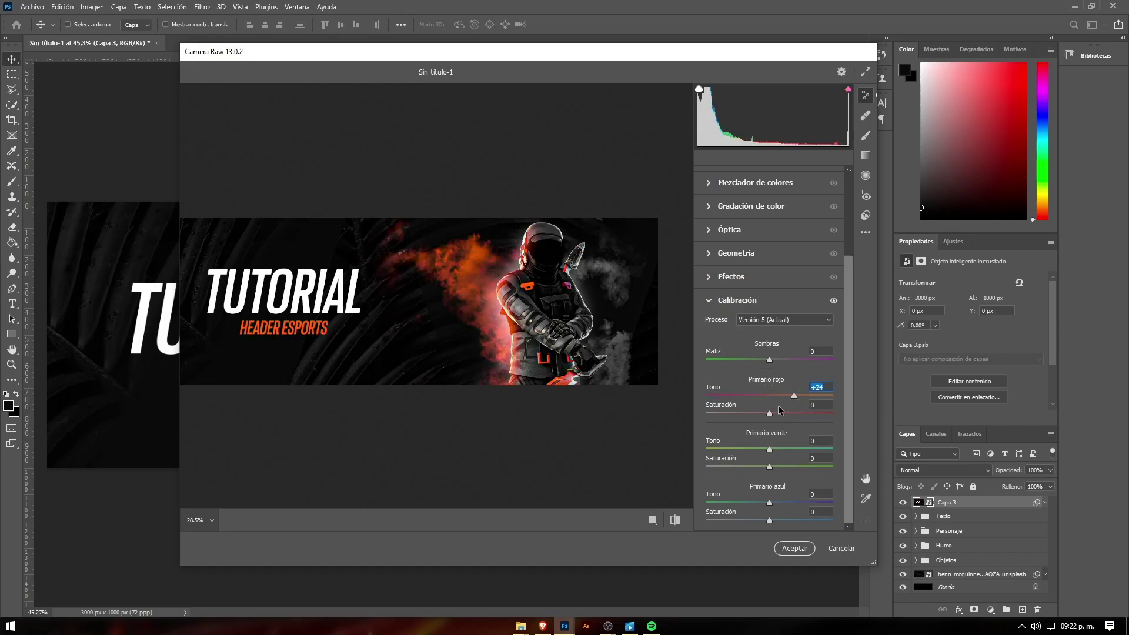
key("Down")
key("Down")
key("Down")
left_click(788, 414)
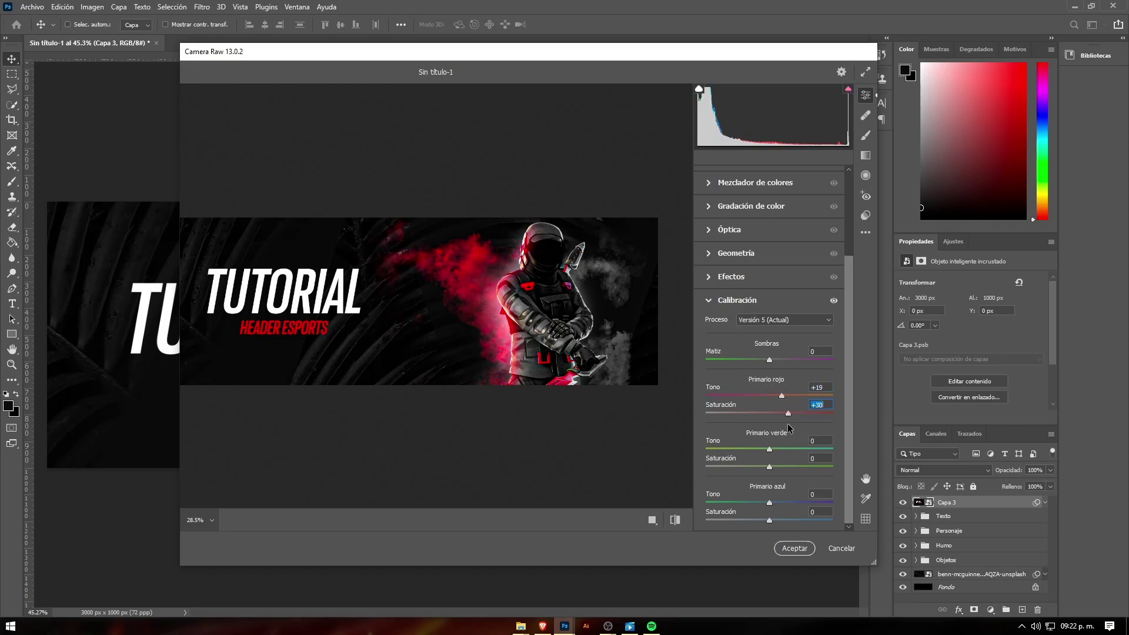
scroll(512, 296, "up", 3)
scroll(512, 296, "down", 3)
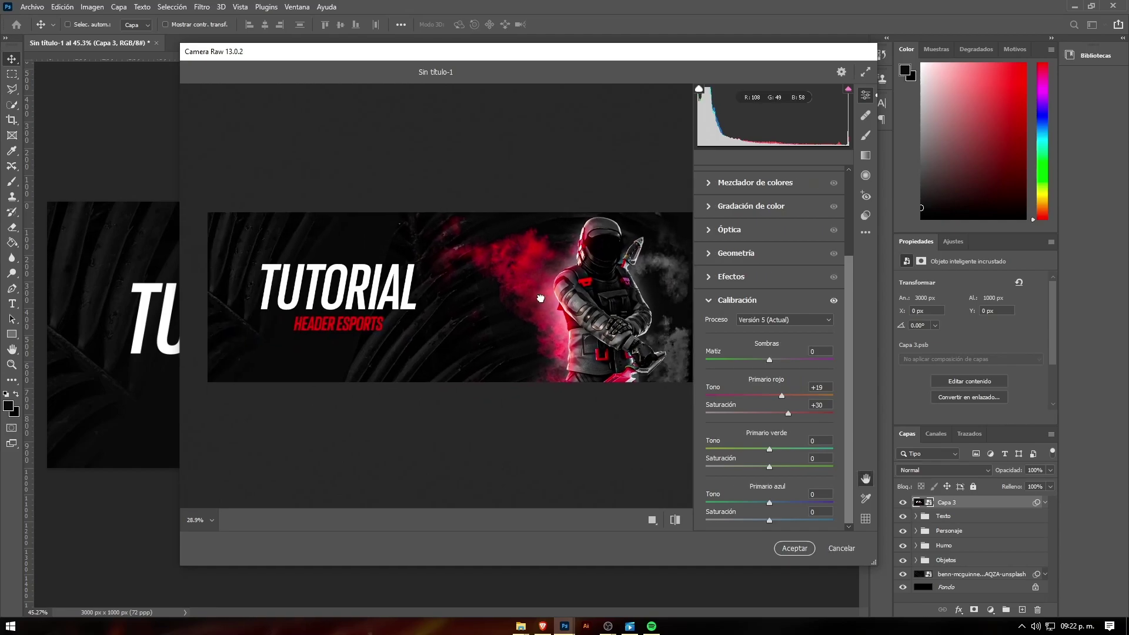
- Add grain at 44, compare before/after, and apply the Camera Raw filter
left_click(711, 300)
left_click(712, 389)
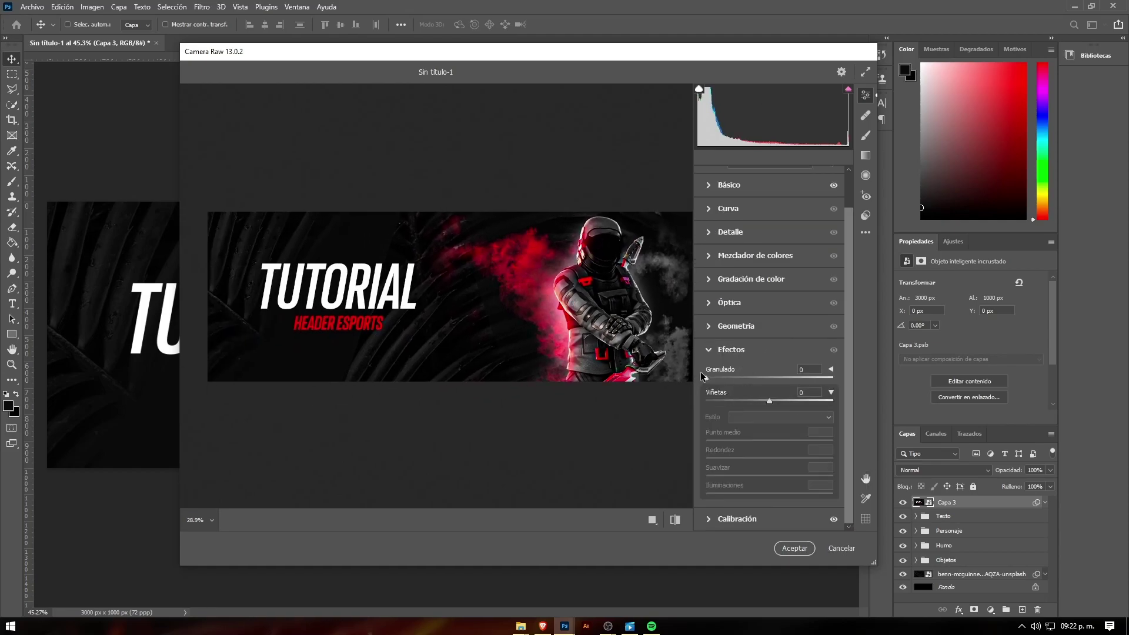
left_click_drag(759, 379, 762, 379)
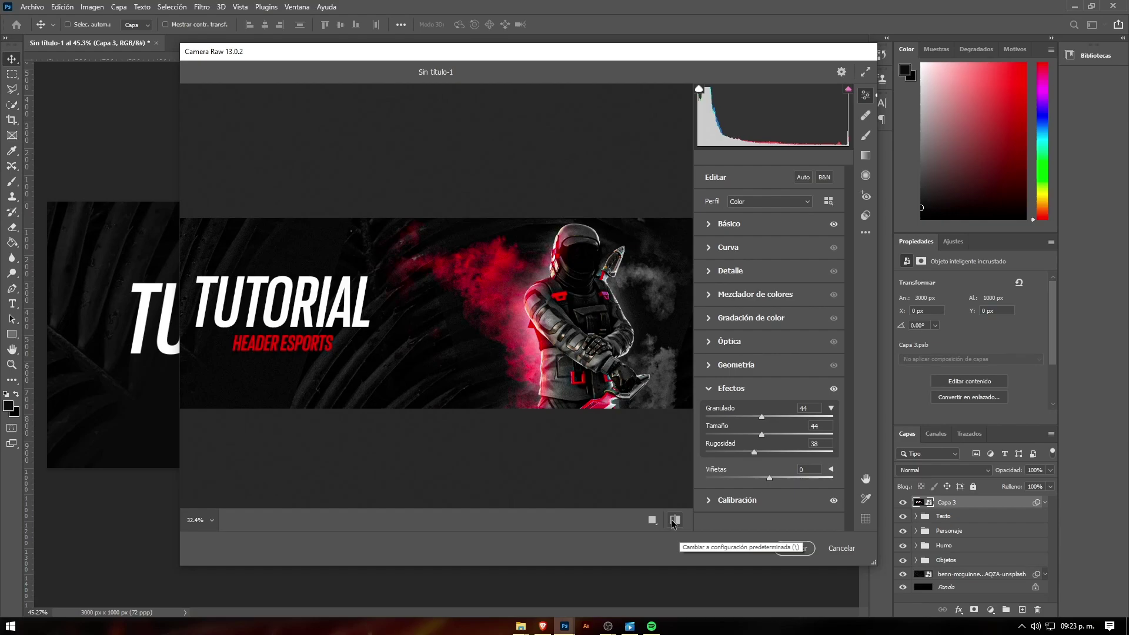
left_click(675, 521)
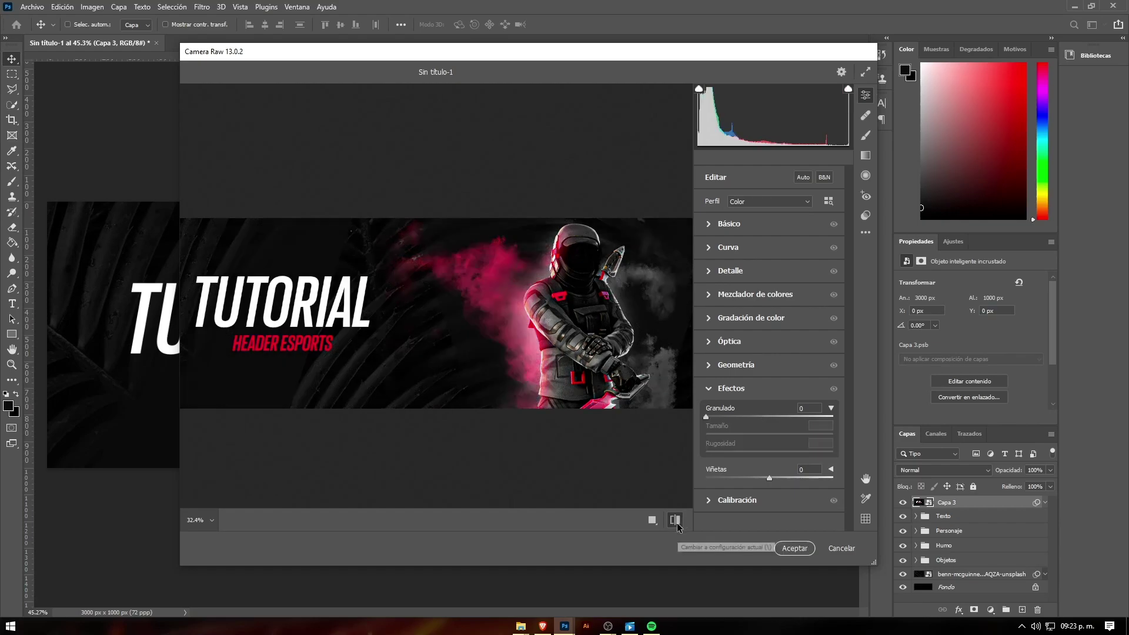
left_click(675, 520)
left_click(675, 521)
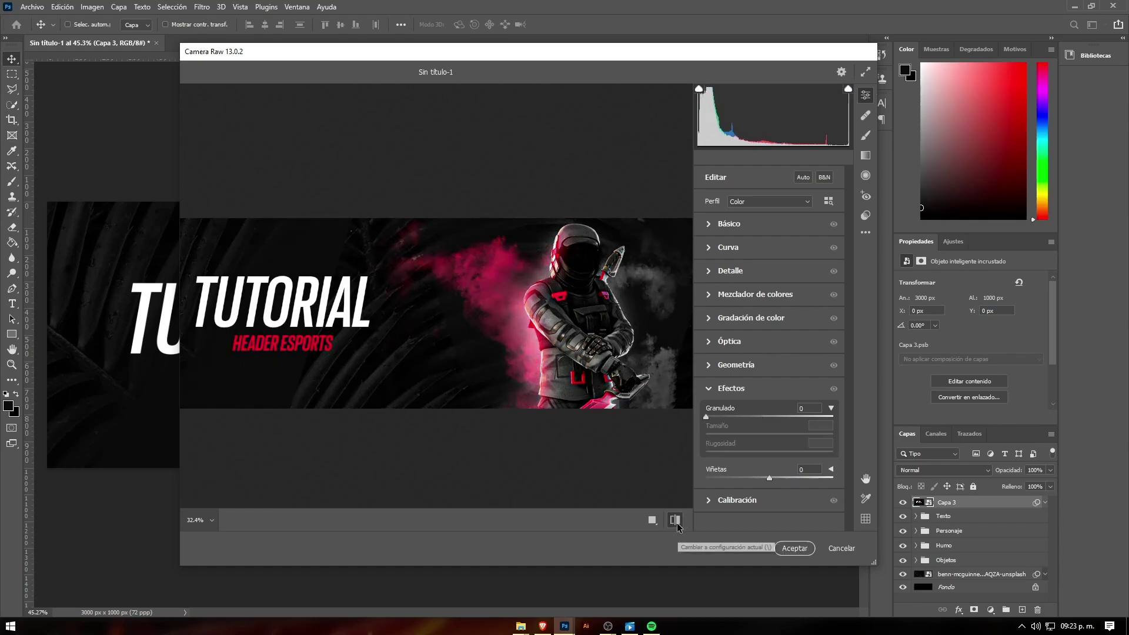
left_click(794, 548)
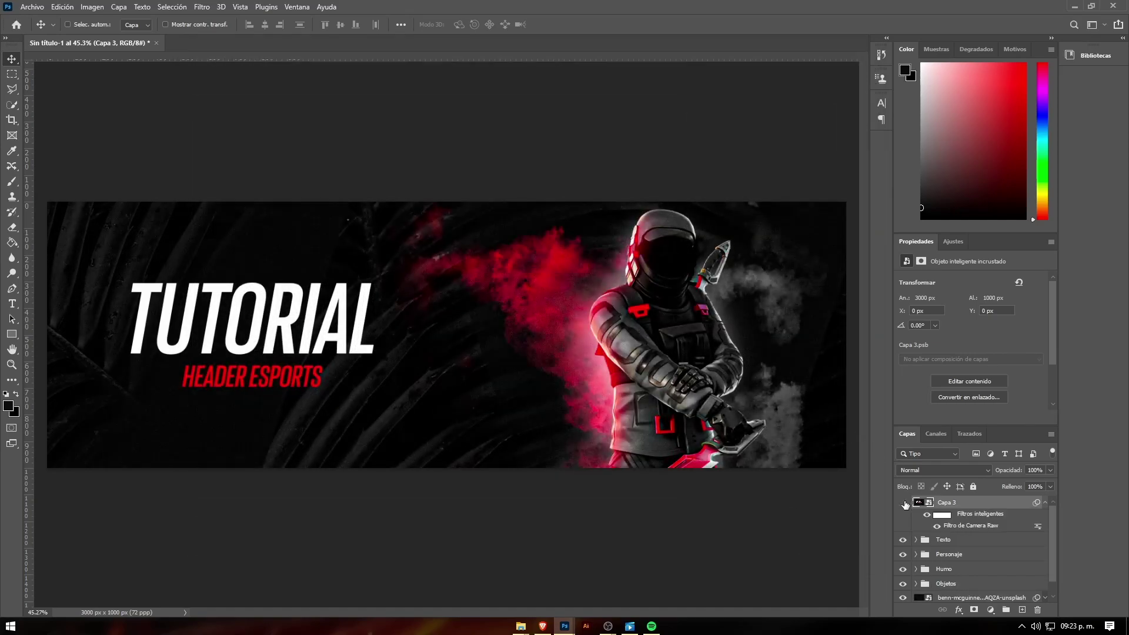
left_click(904, 502)
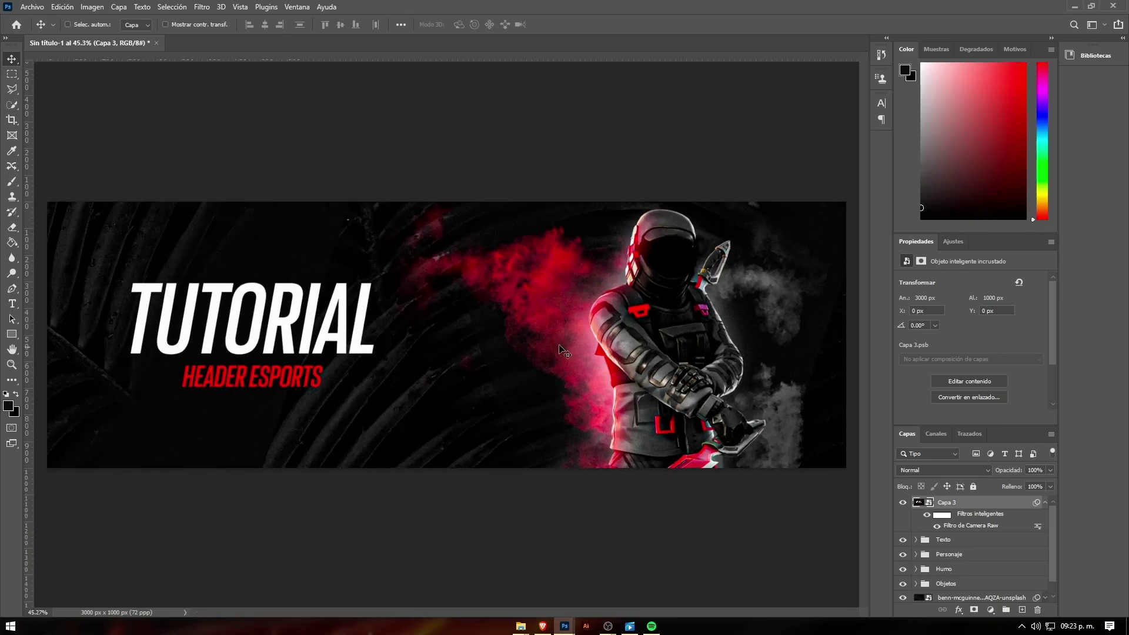
left_click_drag(565, 351, 447, 318)
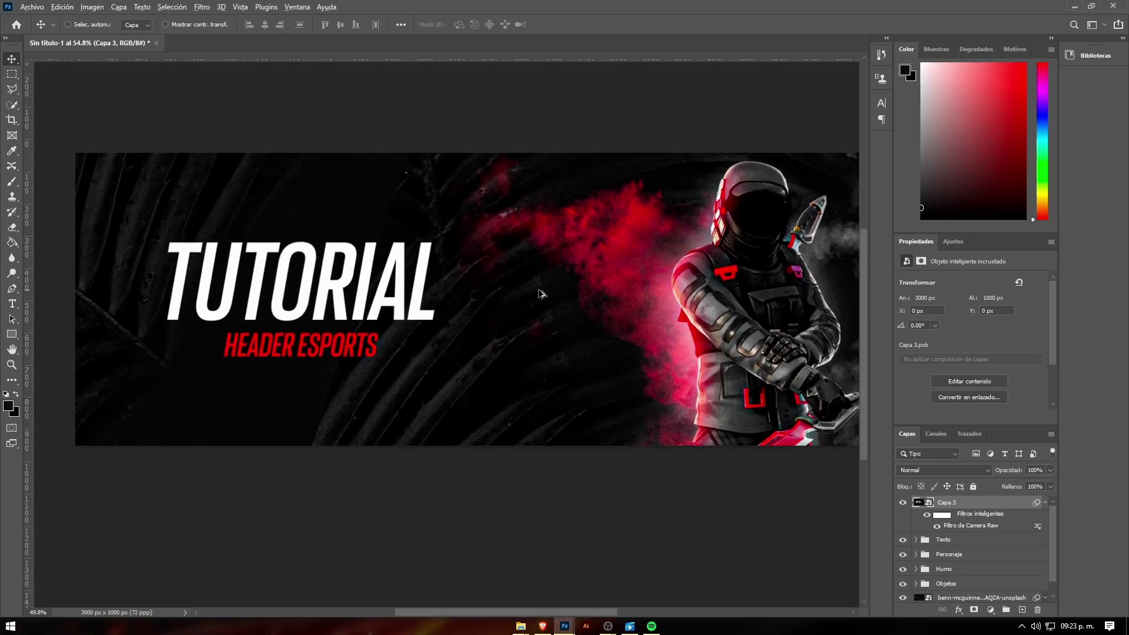
scroll(447, 318, "down", 1)
scroll(447, 318, "up", 2)
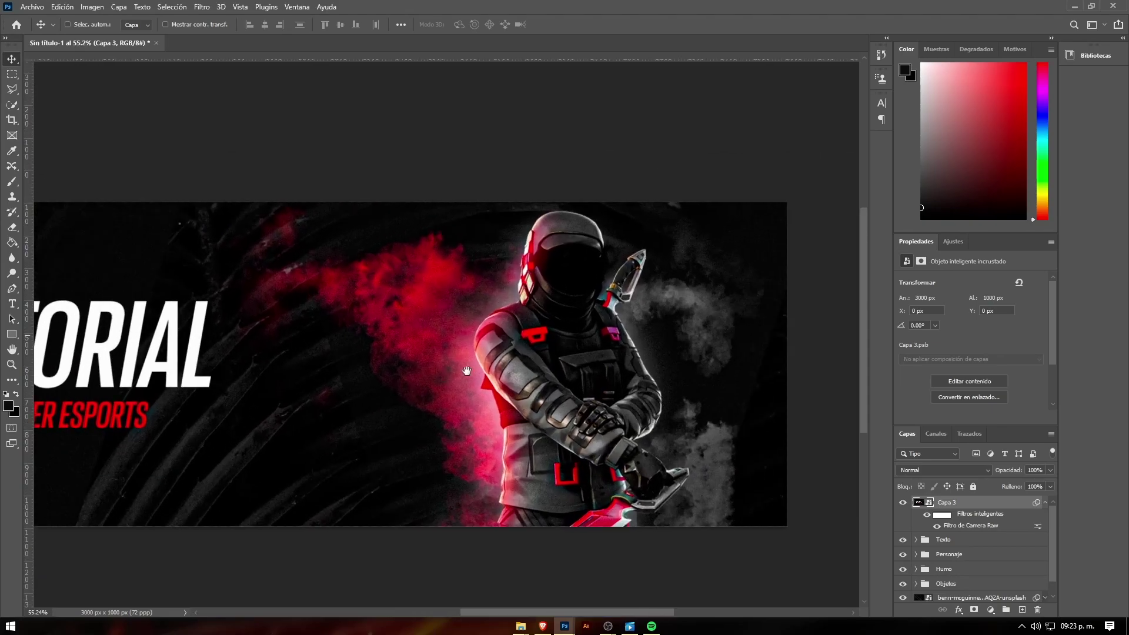
left_click_drag(453, 330, 453, 353)
scroll(460, 364, "down", 2)
scroll(463, 364, "up", 1)
scroll(411, 365, "up", 2)
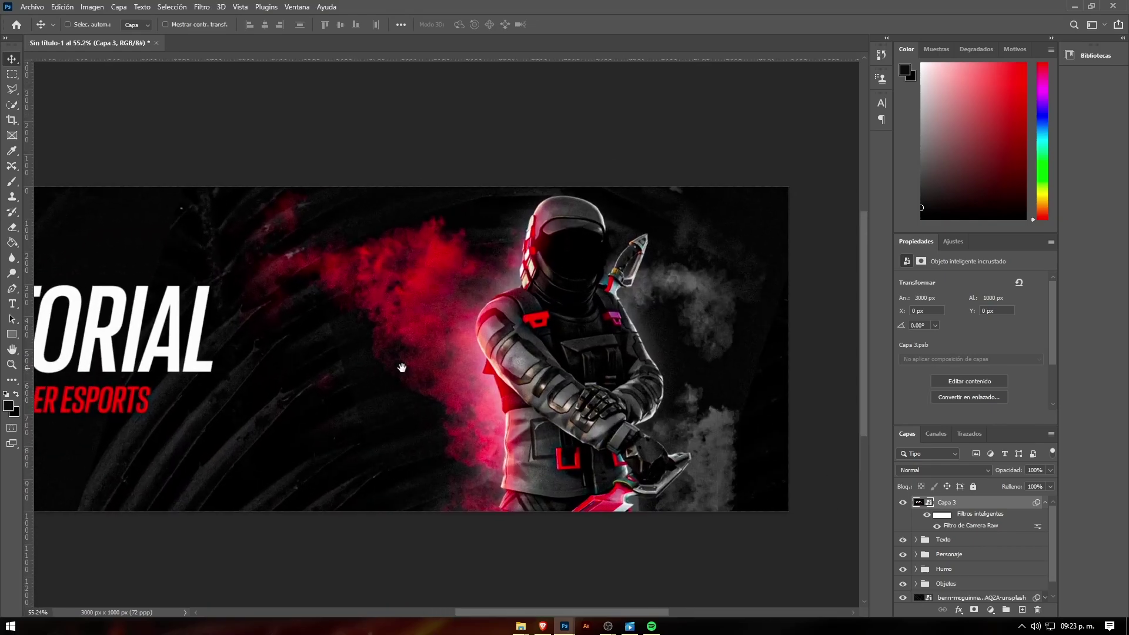
scroll(412, 364, "down", 3)
scroll(412, 364, "up", 1)
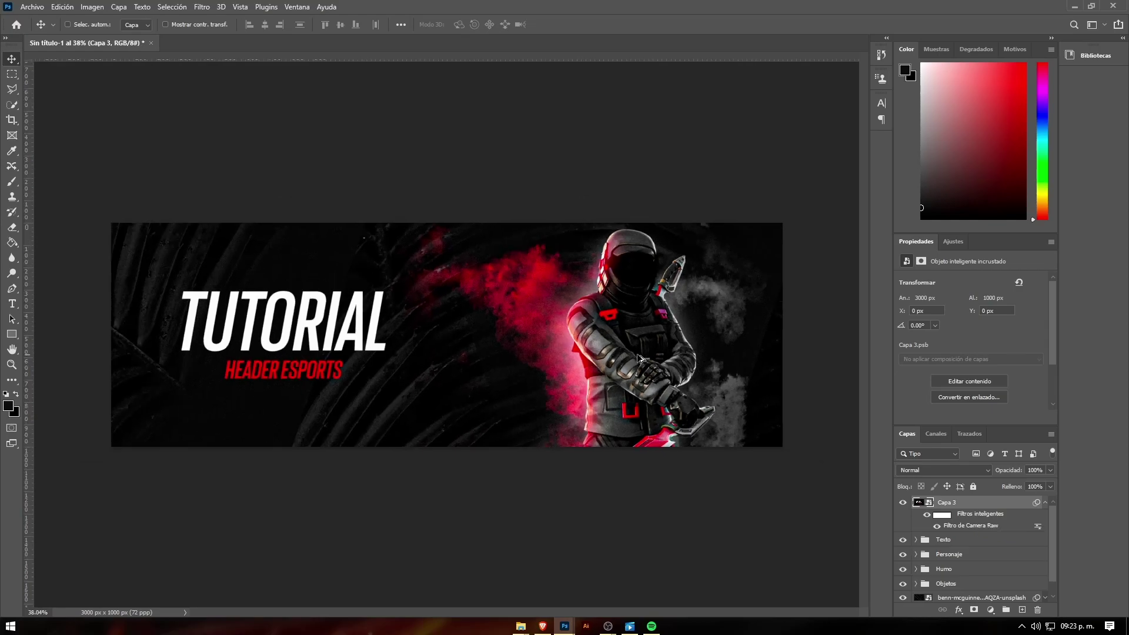
left_click_drag(427, 377, 520, 338)
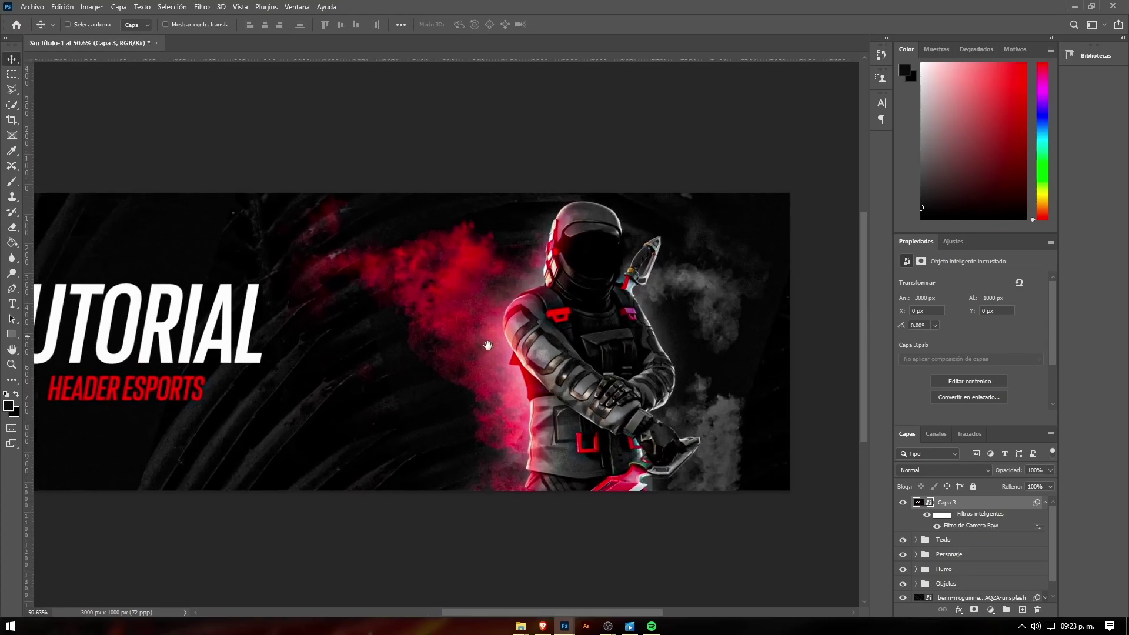
scroll(520, 338, "up", 1)
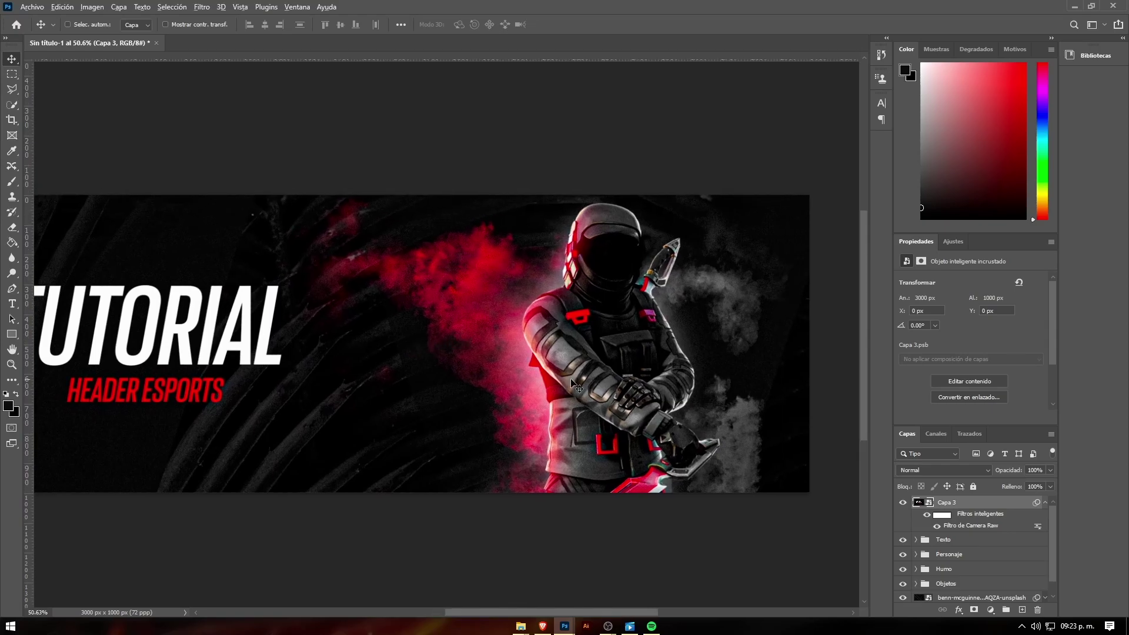
scroll(456, 338, "up", 1)
scroll(533, 360, "up", 1)
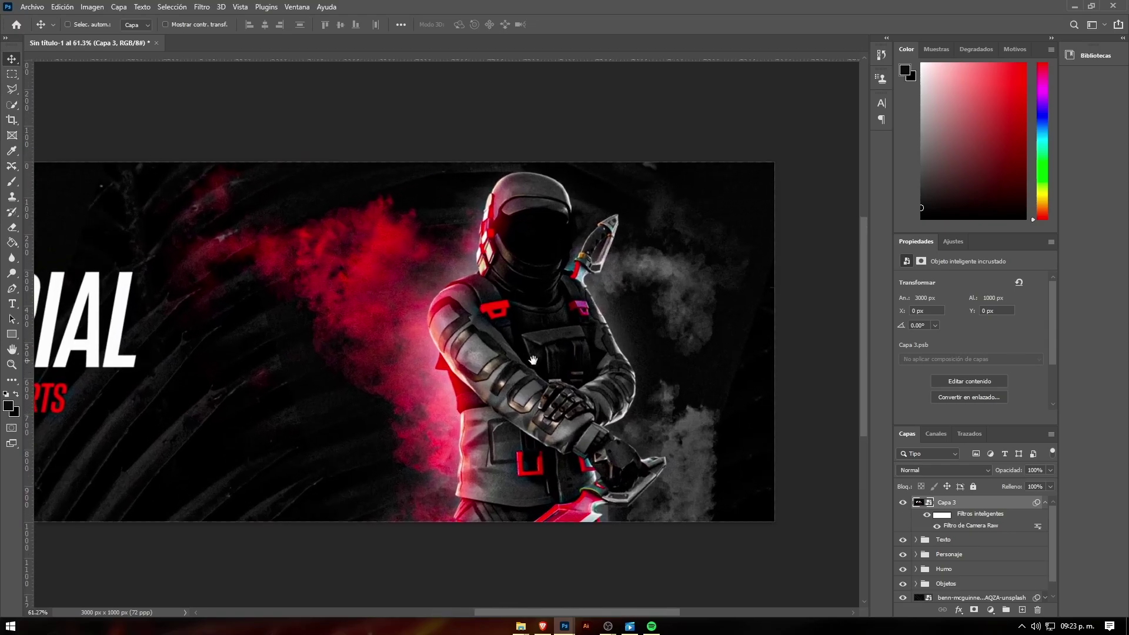
- Select four thin horizontal strips across the astronaut's chest, body and helmet
left_click(14, 76)
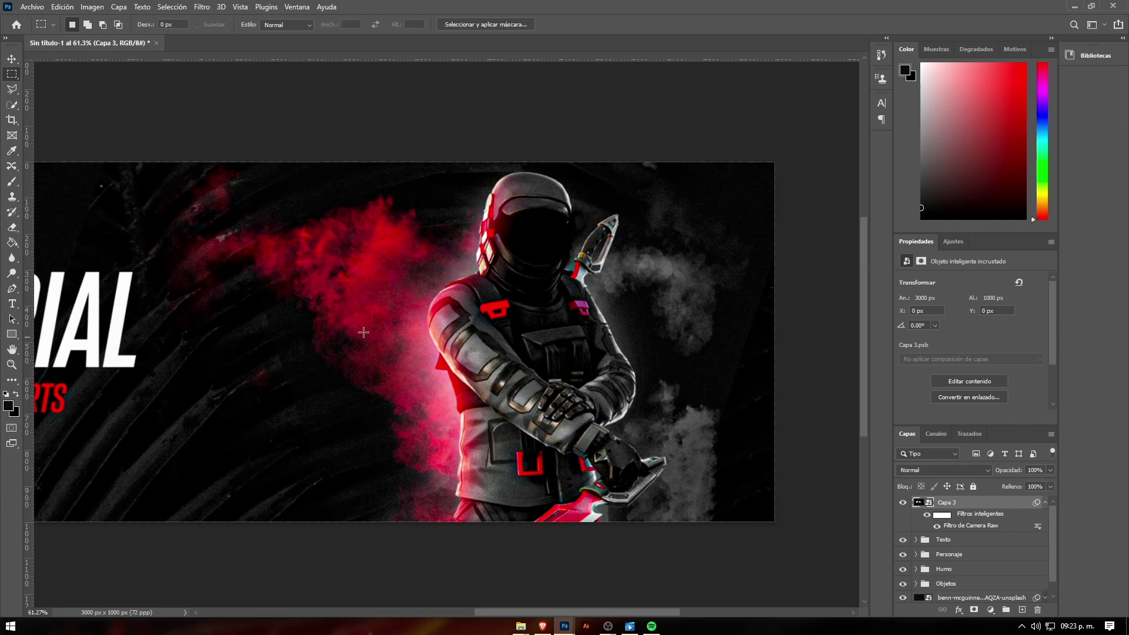
left_click_drag(252, 304, 399, 304)
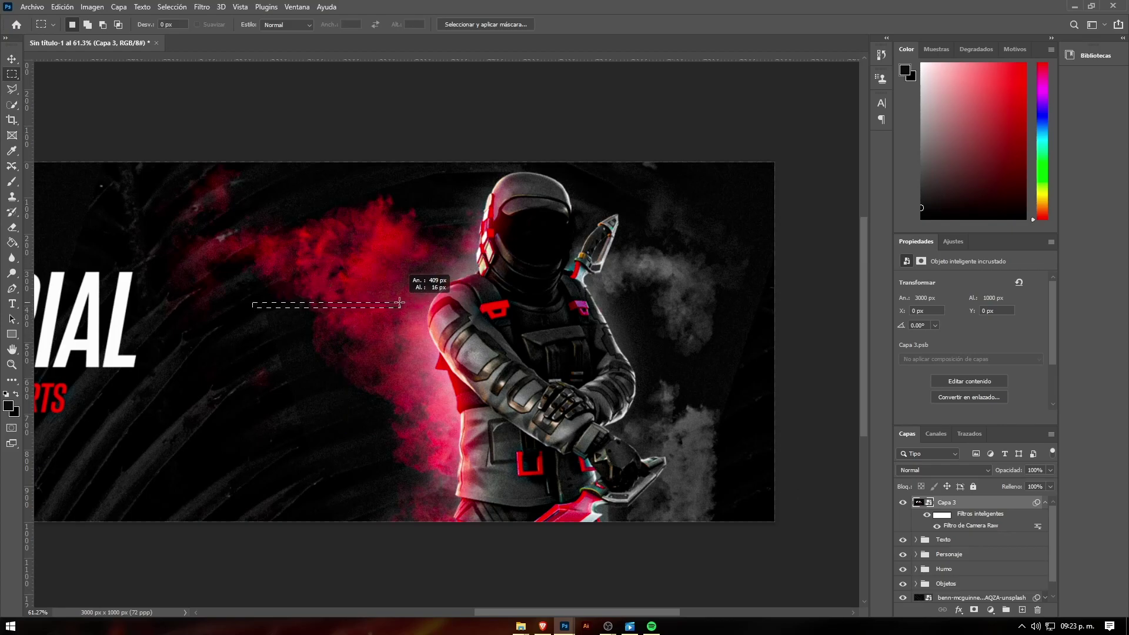
left_click_drag(365, 308, 544, 307)
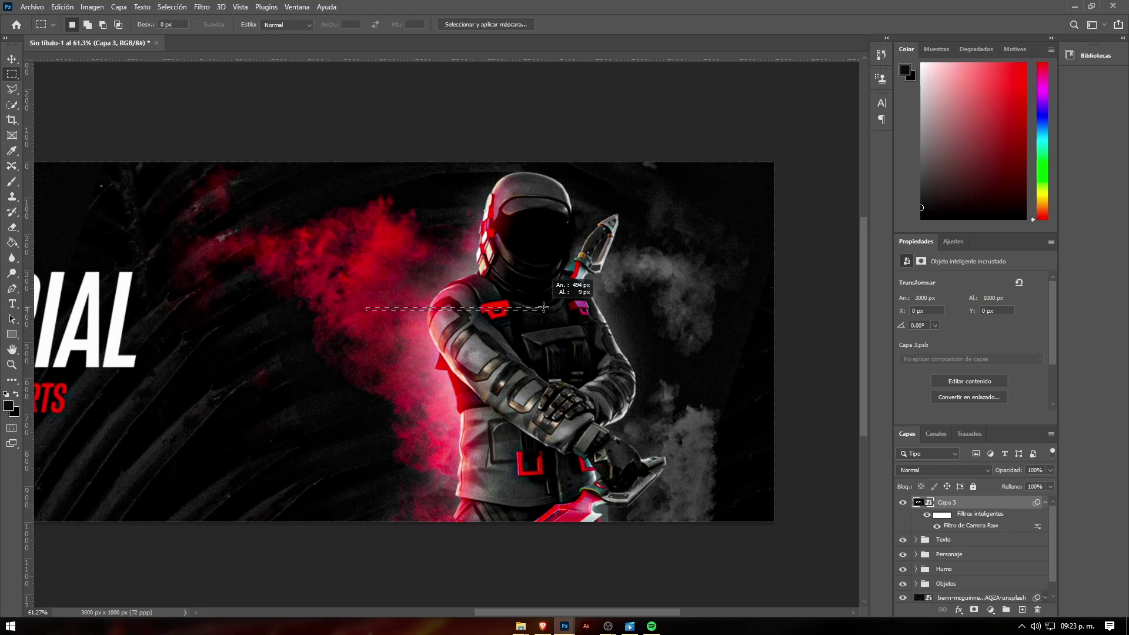
left_click_drag(488, 375, 663, 392)
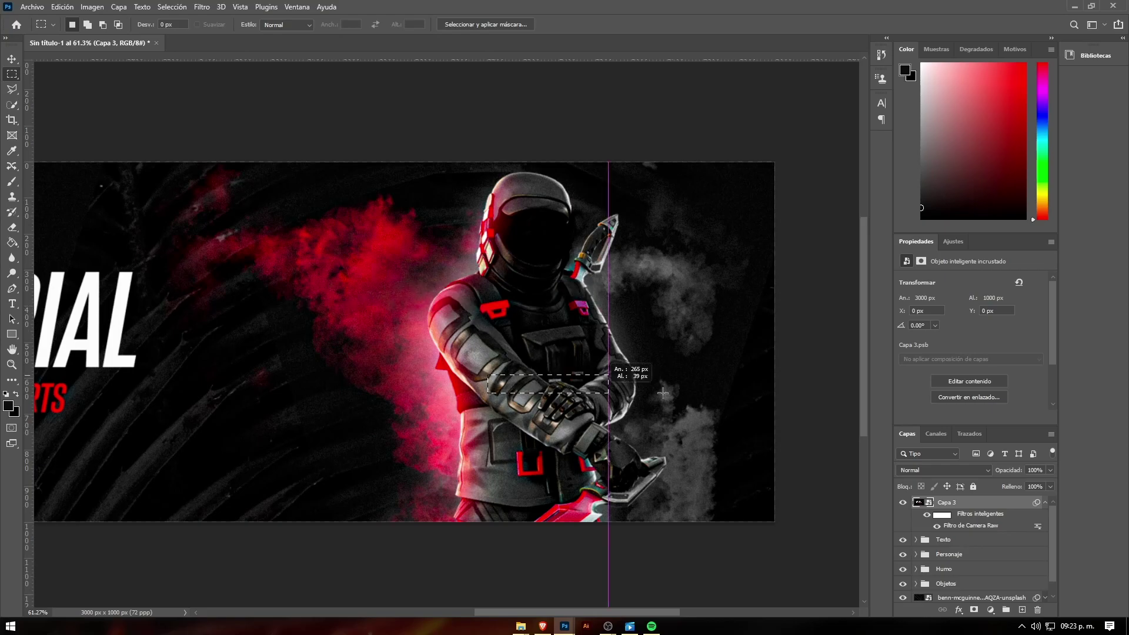
left_click(444, 316)
left_click_drag(365, 319, 529, 318)
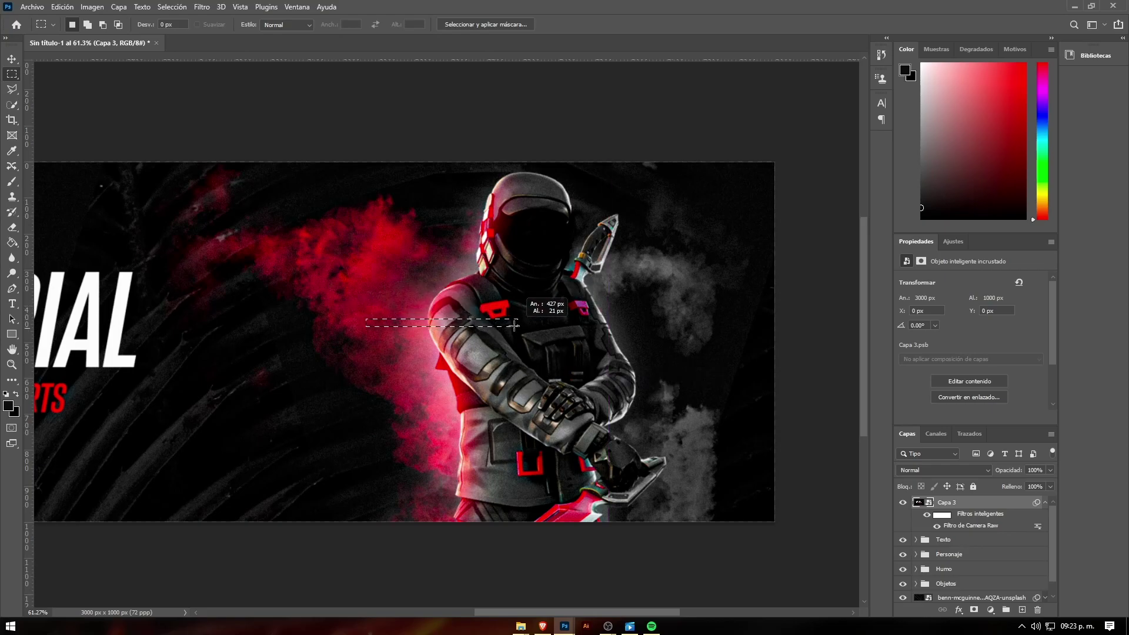
left_click(387, 309)
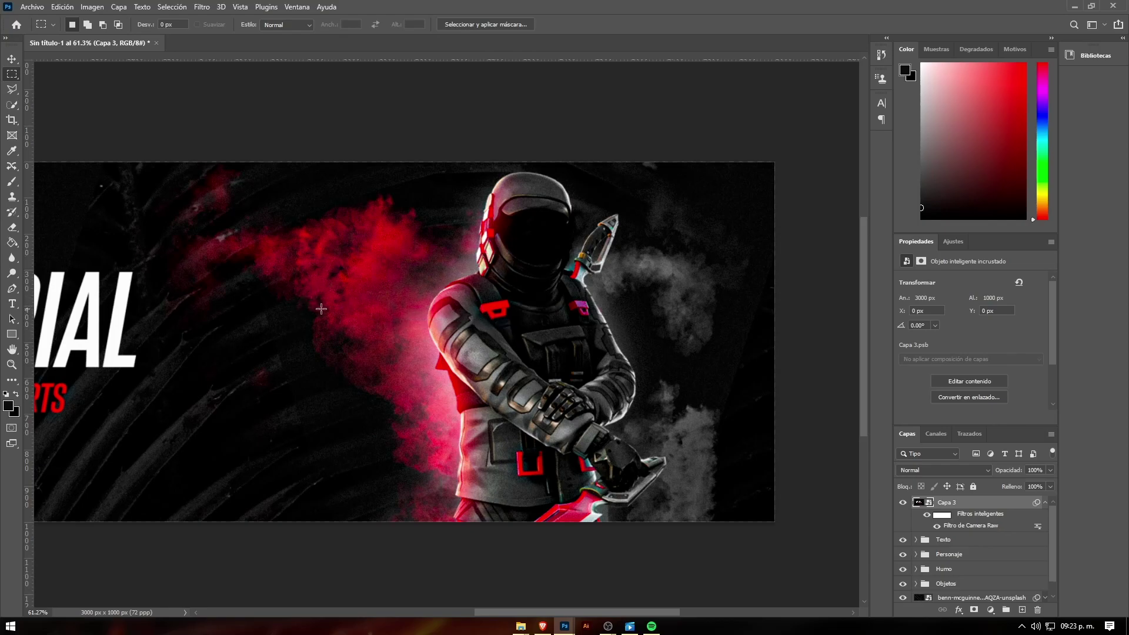
left_click_drag(314, 302, 506, 306)
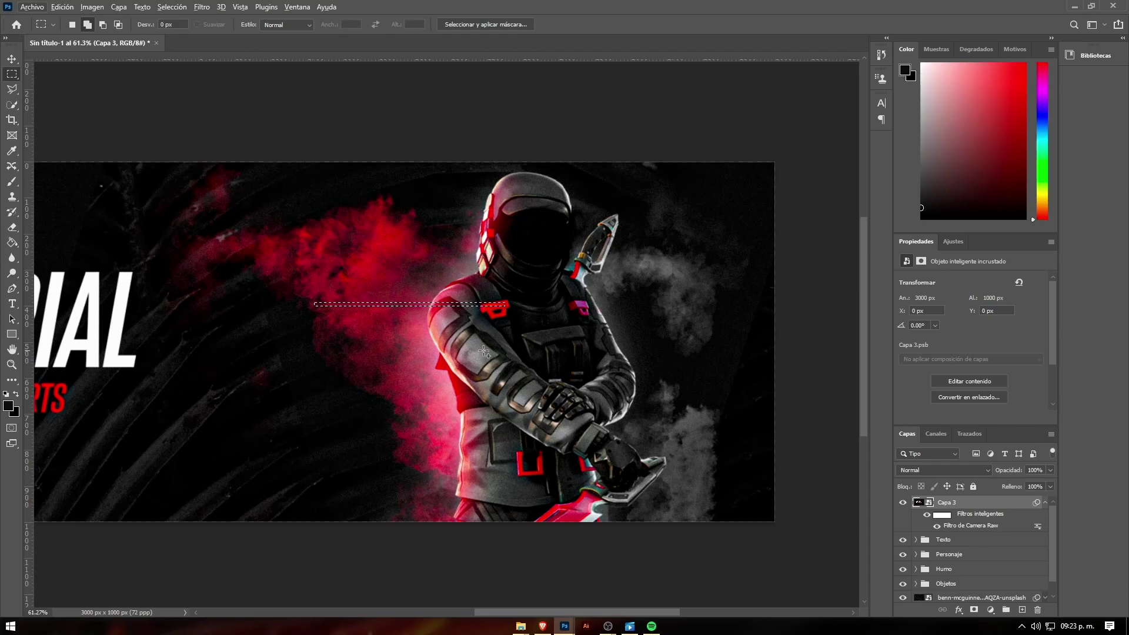
left_click_drag(471, 352, 636, 351)
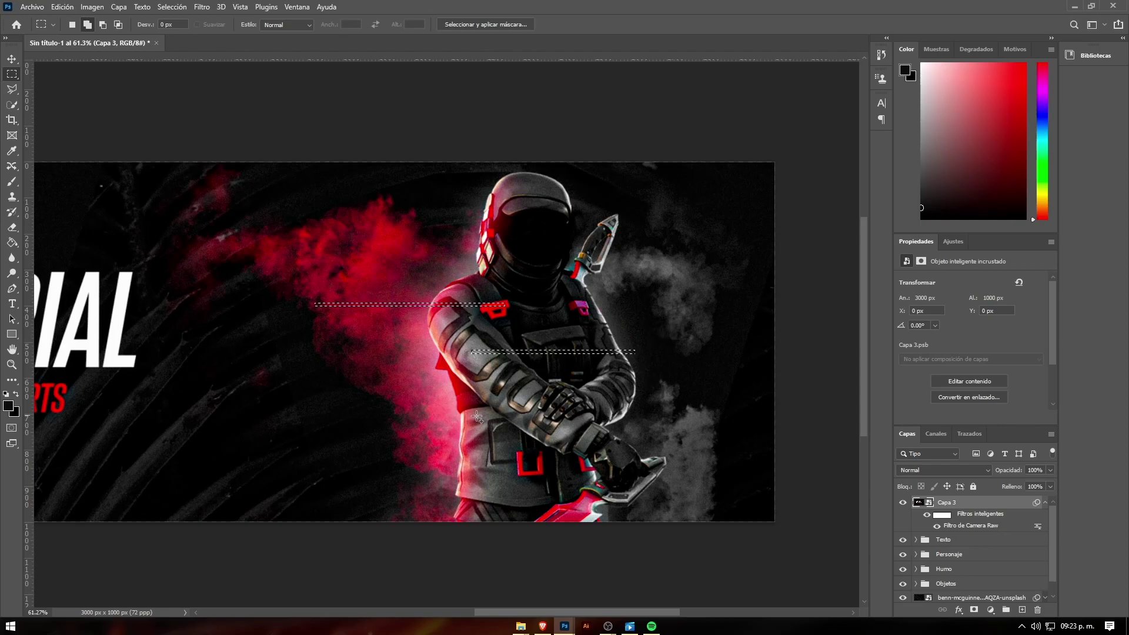
left_click_drag(464, 419, 646, 419)
left_click_drag(384, 223, 633, 221)
- Copy the strips onto a new layer, Capa 4, and shift them sideways
scroll(566, 277, "up", 1)
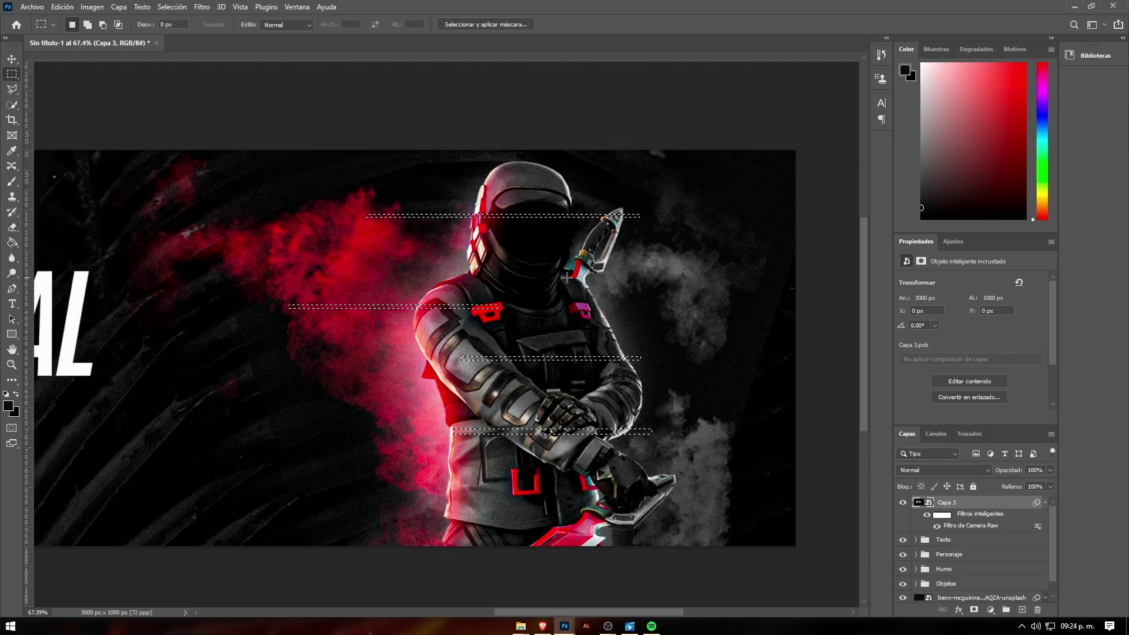
scroll(566, 277, "down", 1)
scroll(566, 278, "up", 1)
key("ctrl+j")
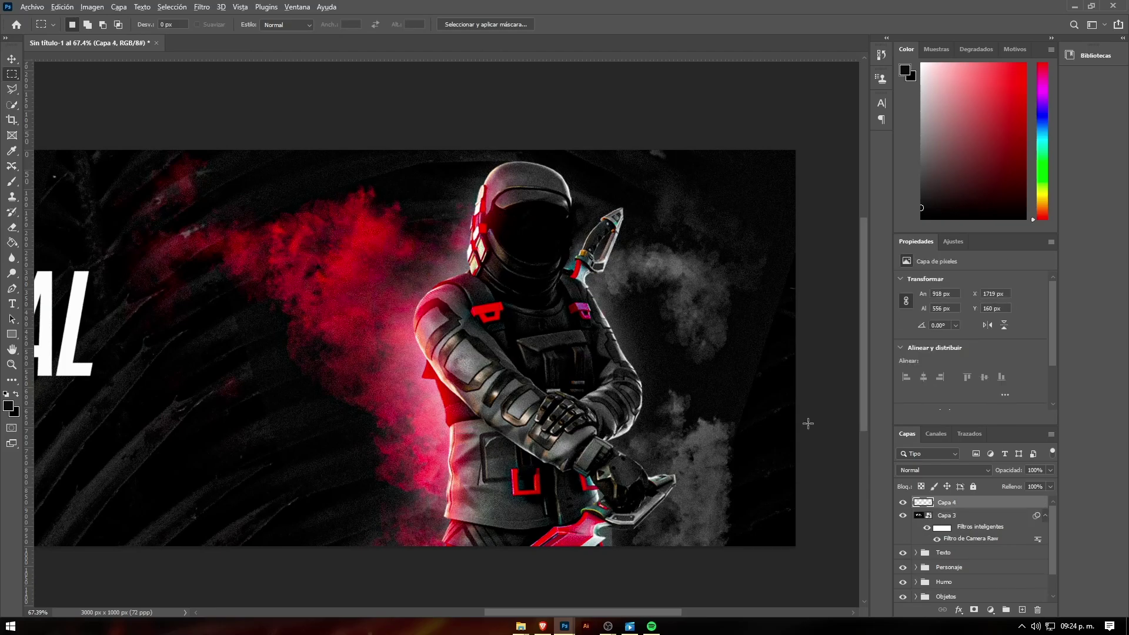
key("v")
mouse_move(419, 260)
left_mouse_down()
mouse_move(457, 284)
mouse_move(414, 314)
mouse_move(391, 297)
left_mouse_up()
scroll(414, 315, "down", 1)
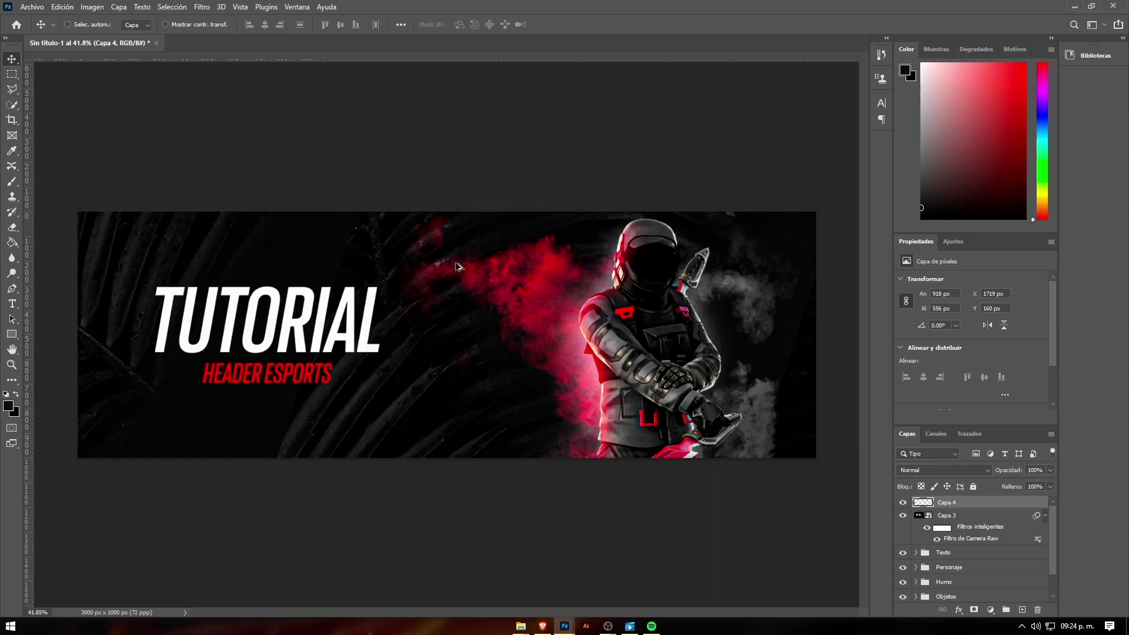
- Nudge the Capa 4 glitch strips slightly left and fit the banner in the window
left_click_drag(626, 359, 821, 378)
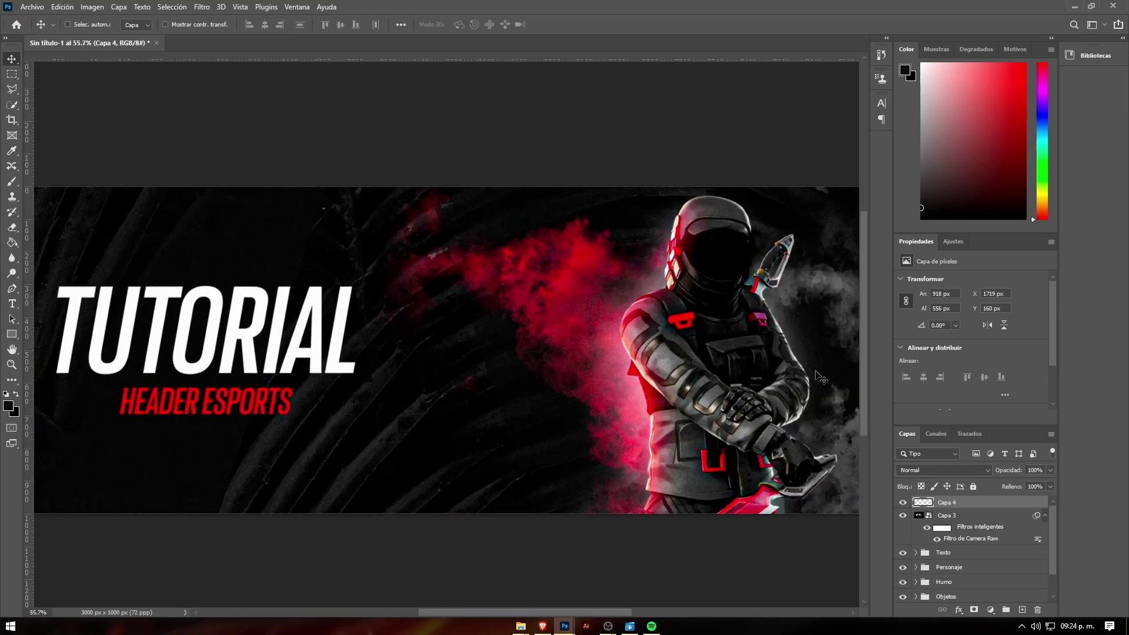
double_click(988, 504)
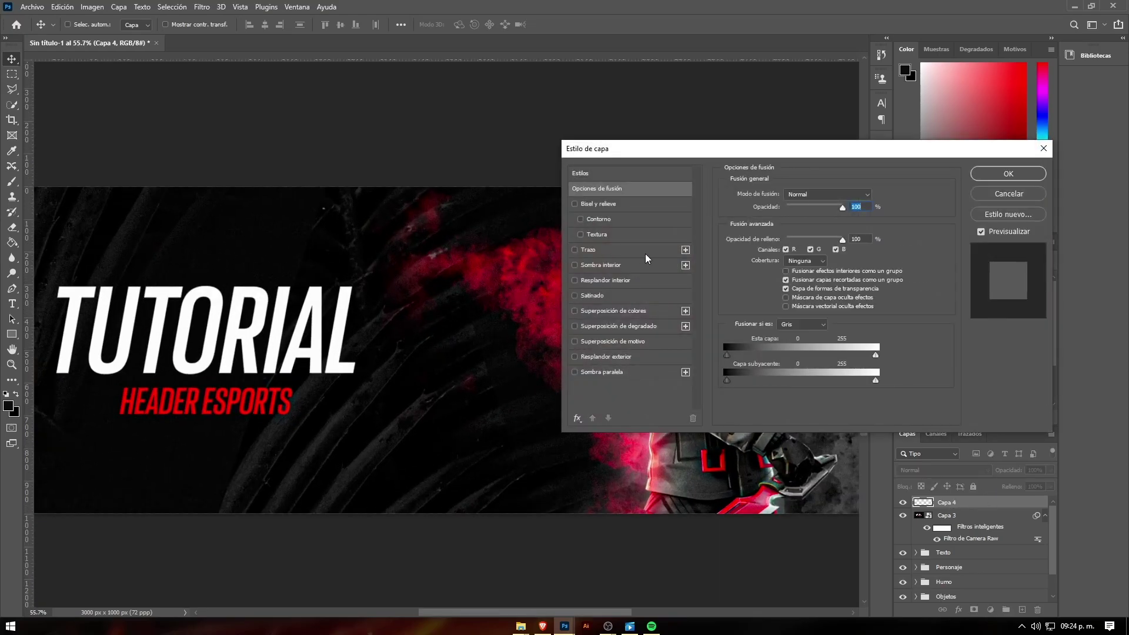
left_click_drag(648, 149, 390, 165)
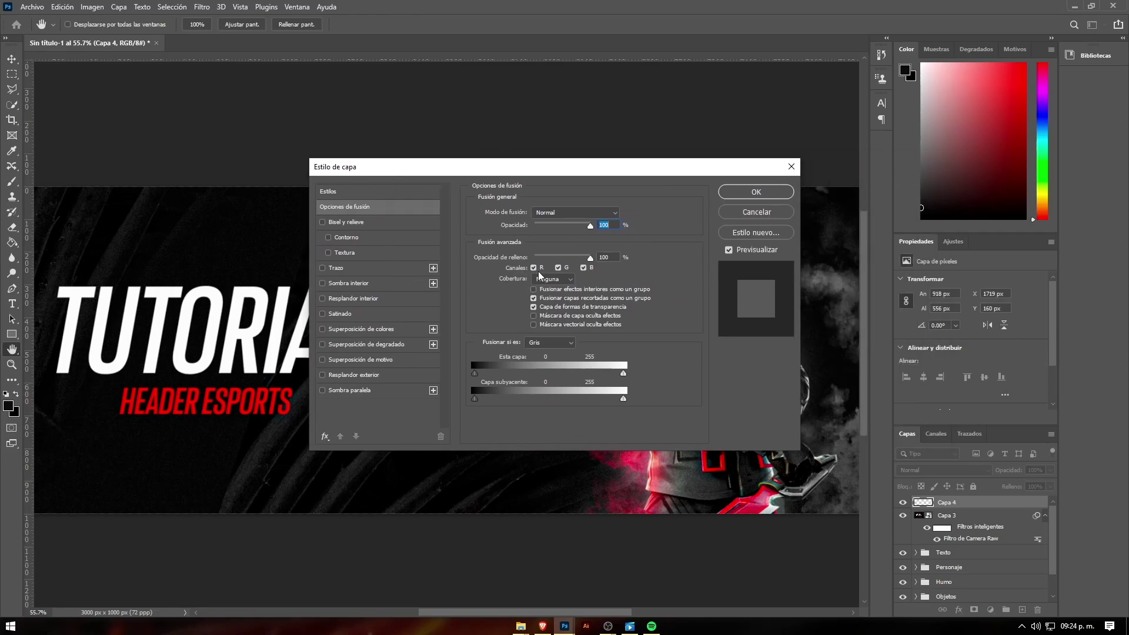
left_click(741, 204)
key("v")
scroll(633, 321, "up", 3)
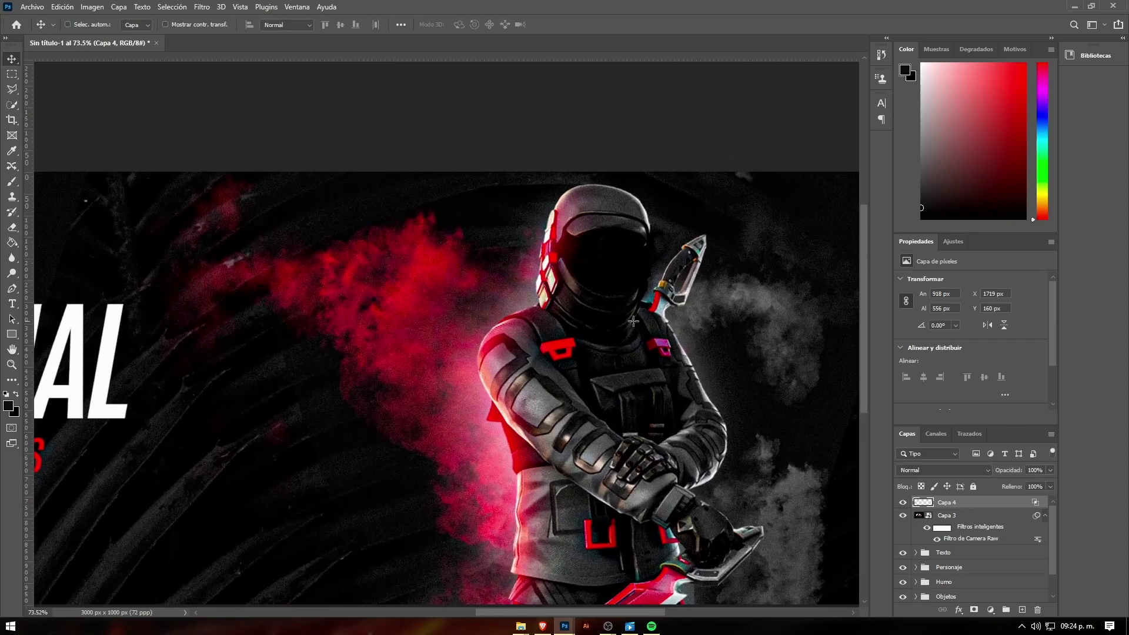
key("m")
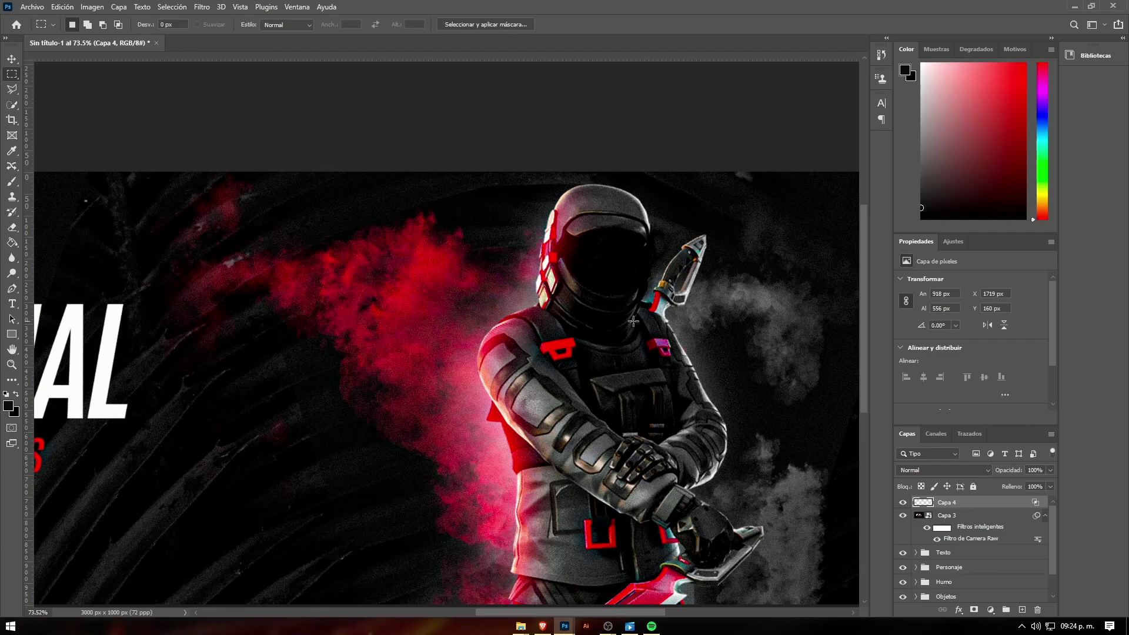
key("v")
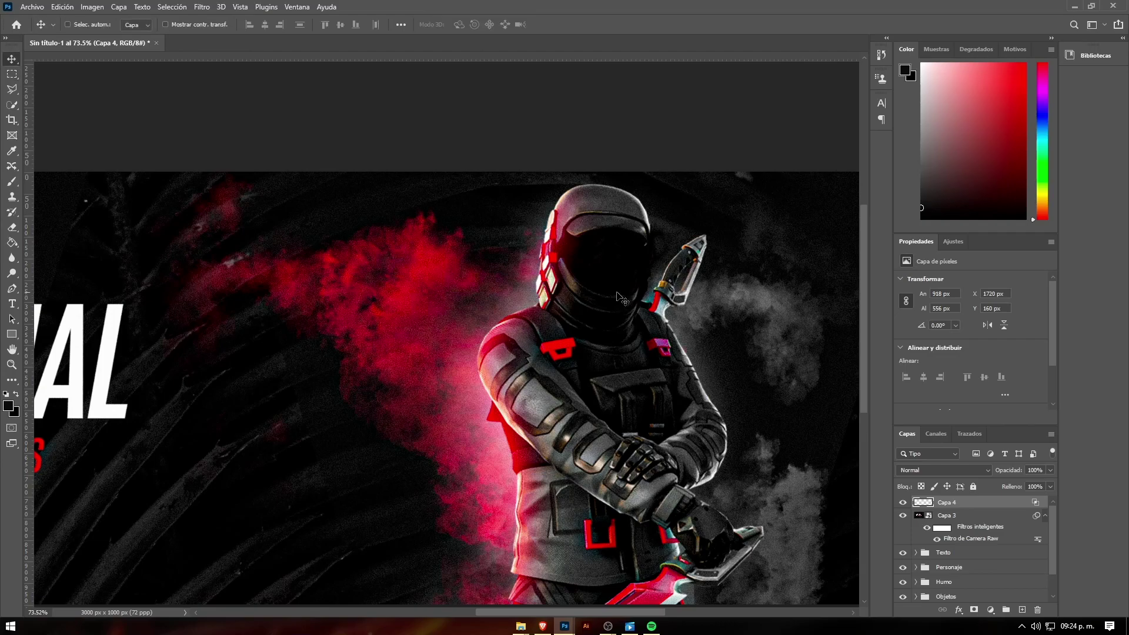
key("Left")
key("Left")
key("Left")
key("Left")
key("Left")
key("Left")
key("Left")
key("Left")
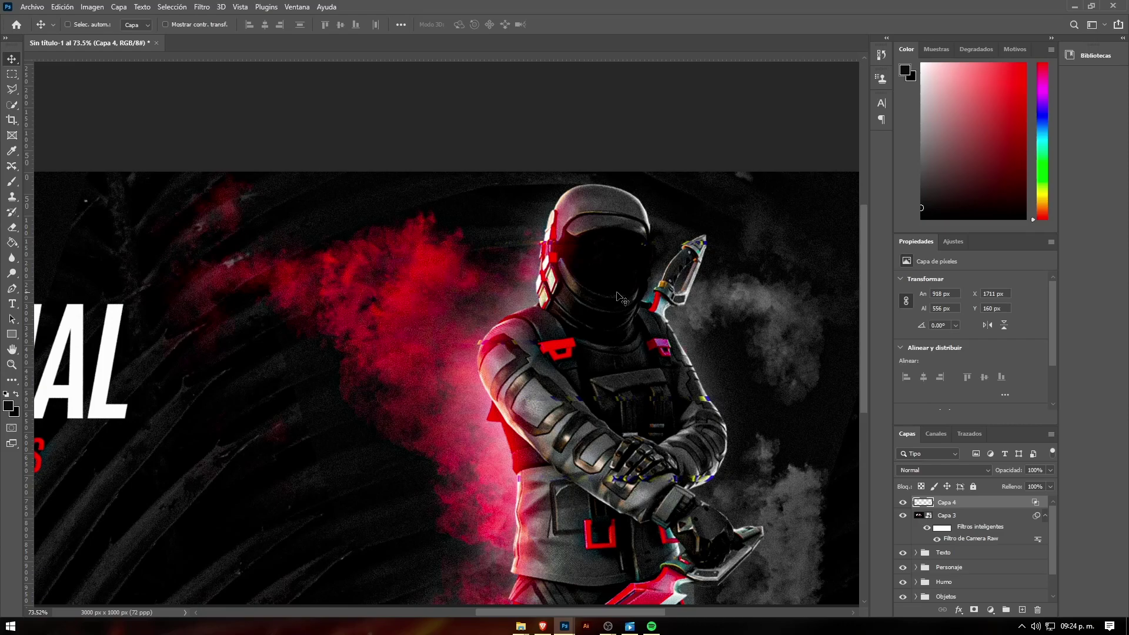
key("Left")
key("Left")
key("Left")
key("Left")
key("Left")
key("Left")
key("Right")
key("Right")
key("Left")
key("Left")
key("Left")
key("ctrl+0")
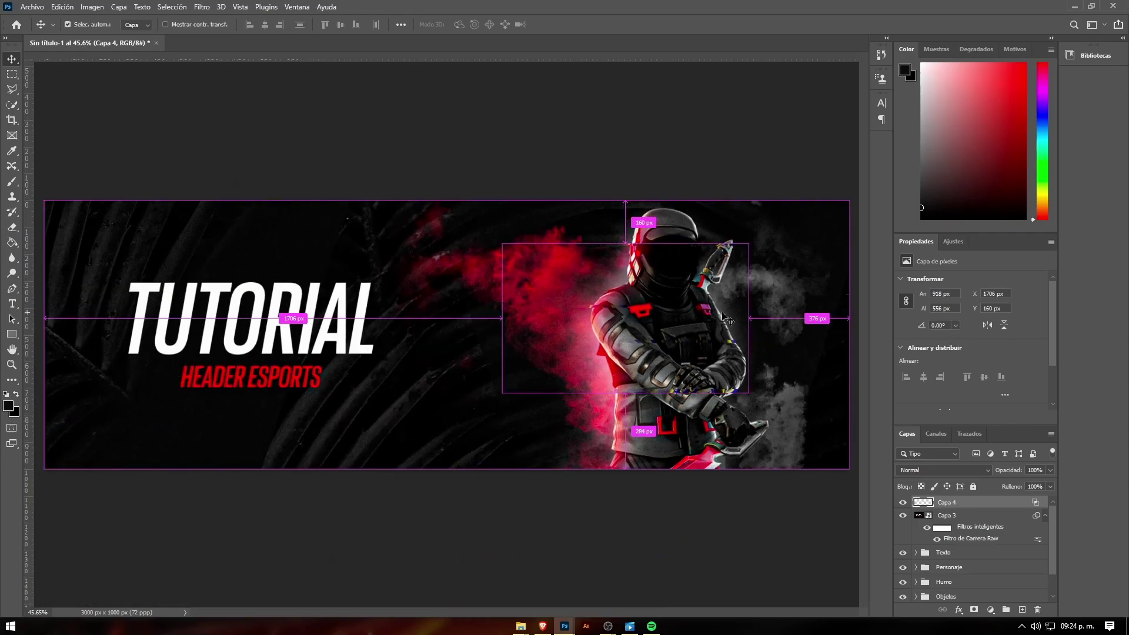
- Duplicate the glitch strips layer and offset the copy slightly right
key("ctrl+j")
key("Right")
key("Right")
key("Right")
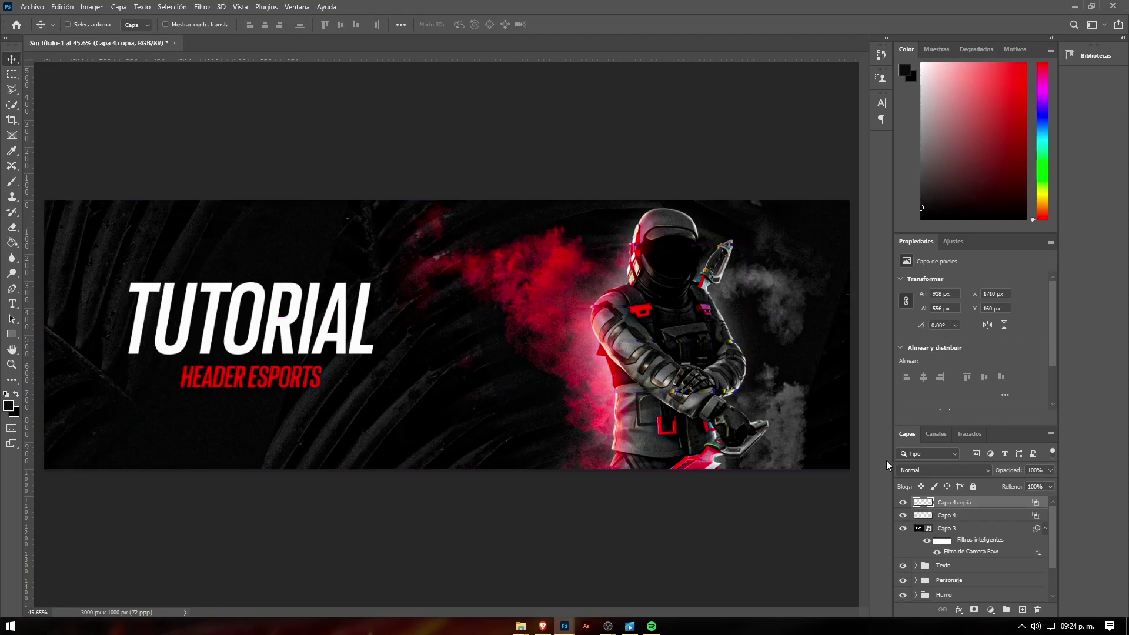
key("Right")
key("Right")
key("Right")
key("Right")
key("Right")
key("Right")
key("Right")
key("Right")
key("Right")
key("Right")
key("Right")
key("Right")
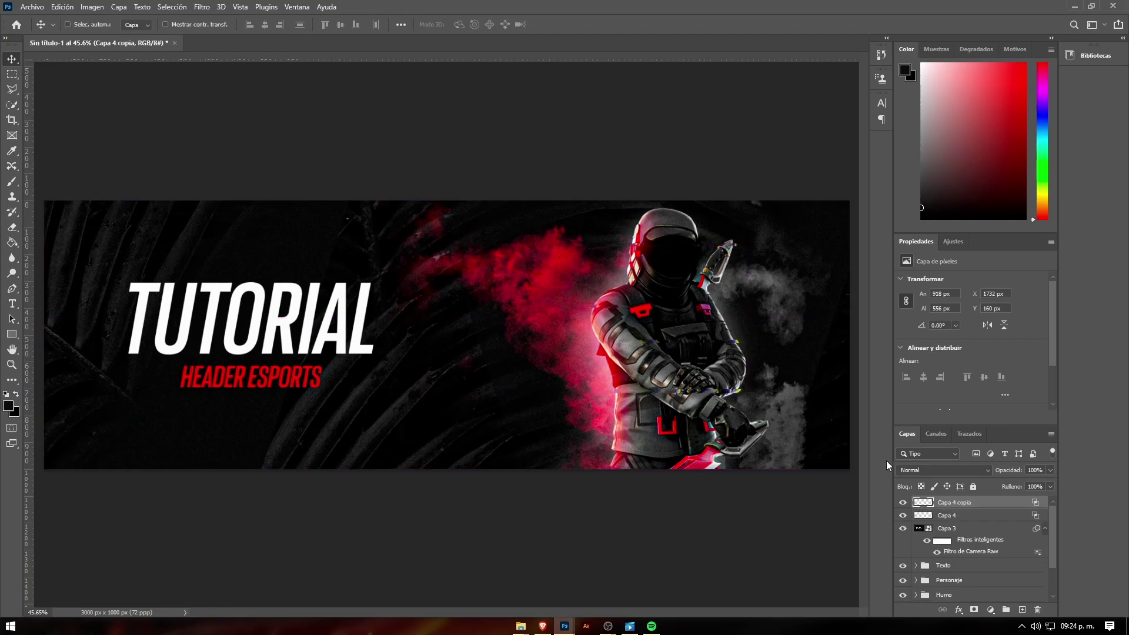
key("Left")
key("Left")
key("Left")
- Exclude the R channel from the Capa 4 copia layer's blending for an RGB-split effect
double_click(987, 505)
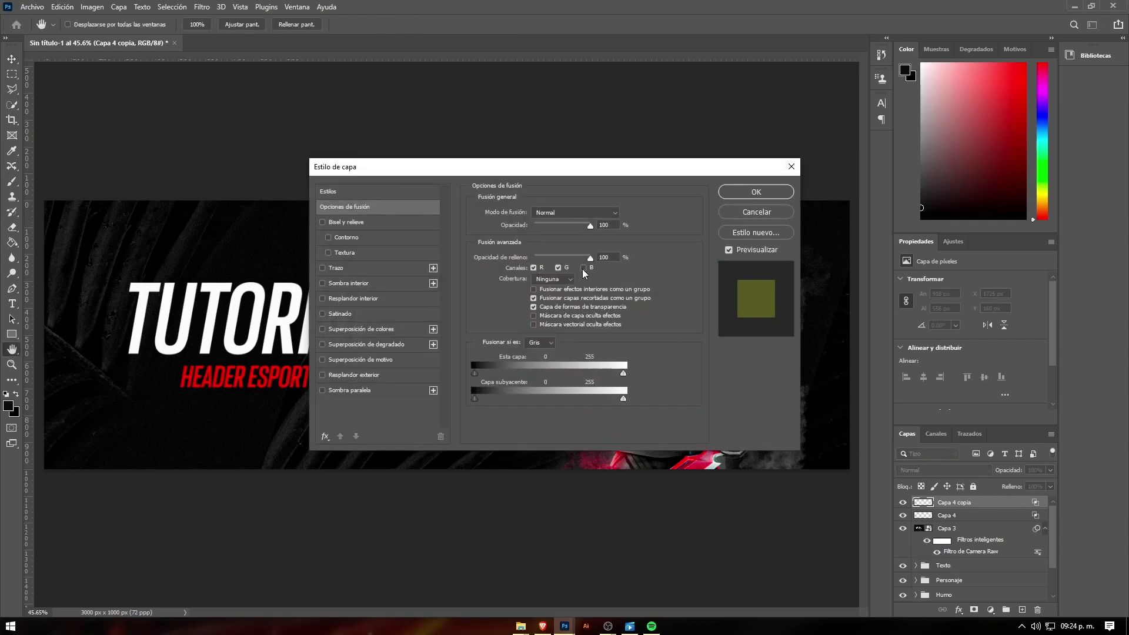
left_click(533, 268)
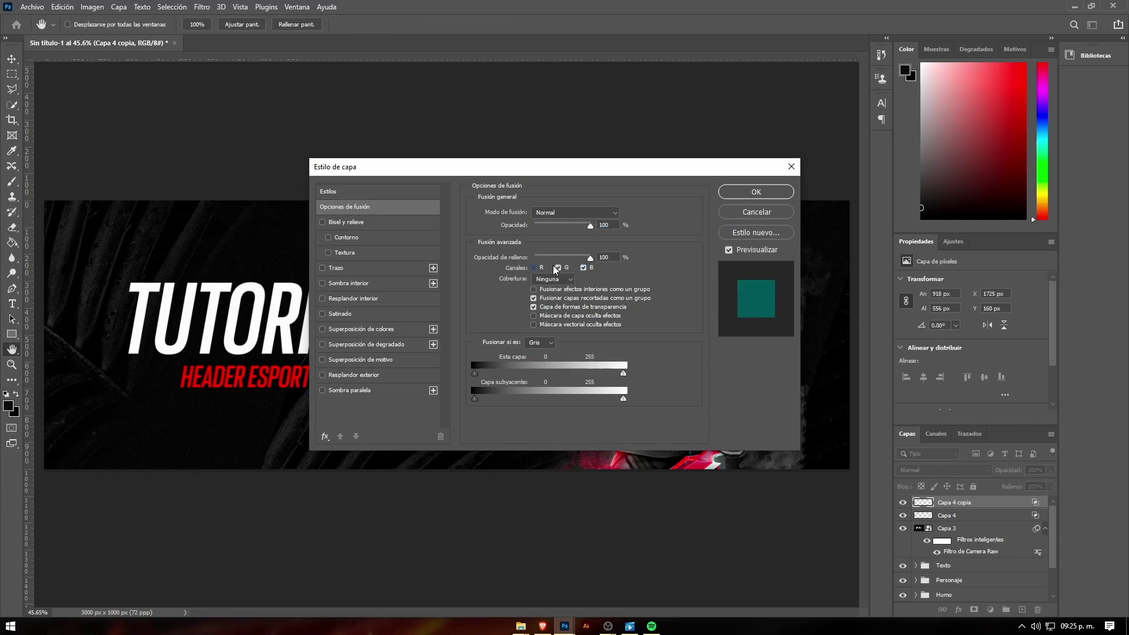
left_click(739, 191)
scroll(734, 298, "up", 2)
scroll(733, 298, "up", 2)
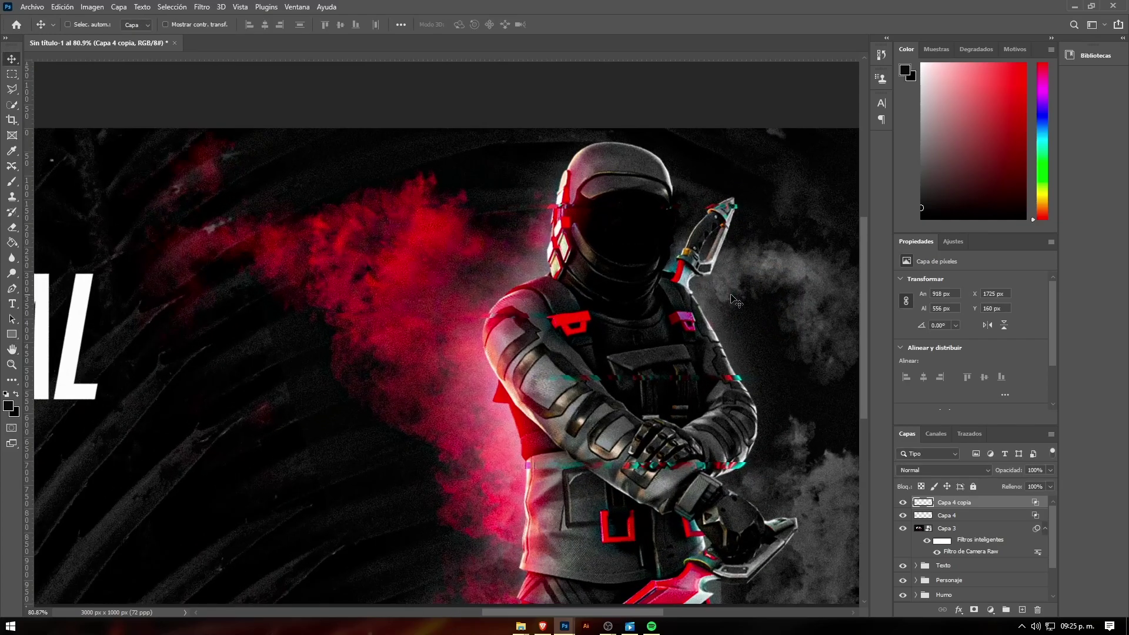
scroll(733, 298, "up", 2)
scroll(733, 298, "down", 2)
scroll(588, 317, "down", 2)
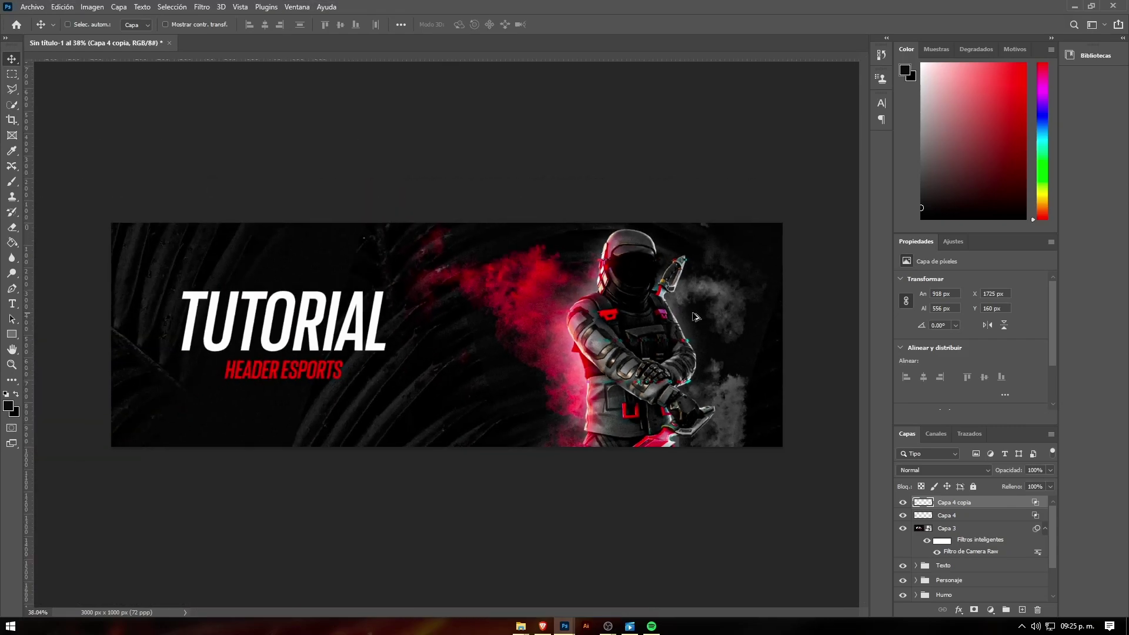
scroll(414, 338, "up", 1)
scroll(413, 338, "up", 2)
scroll(413, 338, "down", 2)
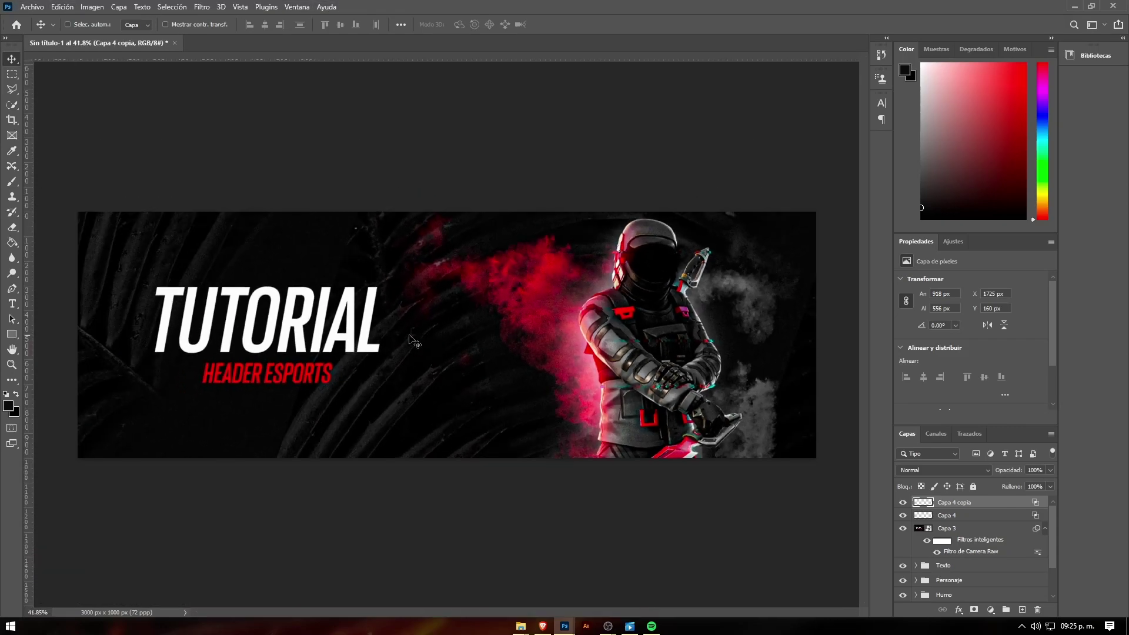
scroll(413, 340, "up", 1)
scroll(413, 340, "down", 1)
scroll(414, 340, "up", 1)
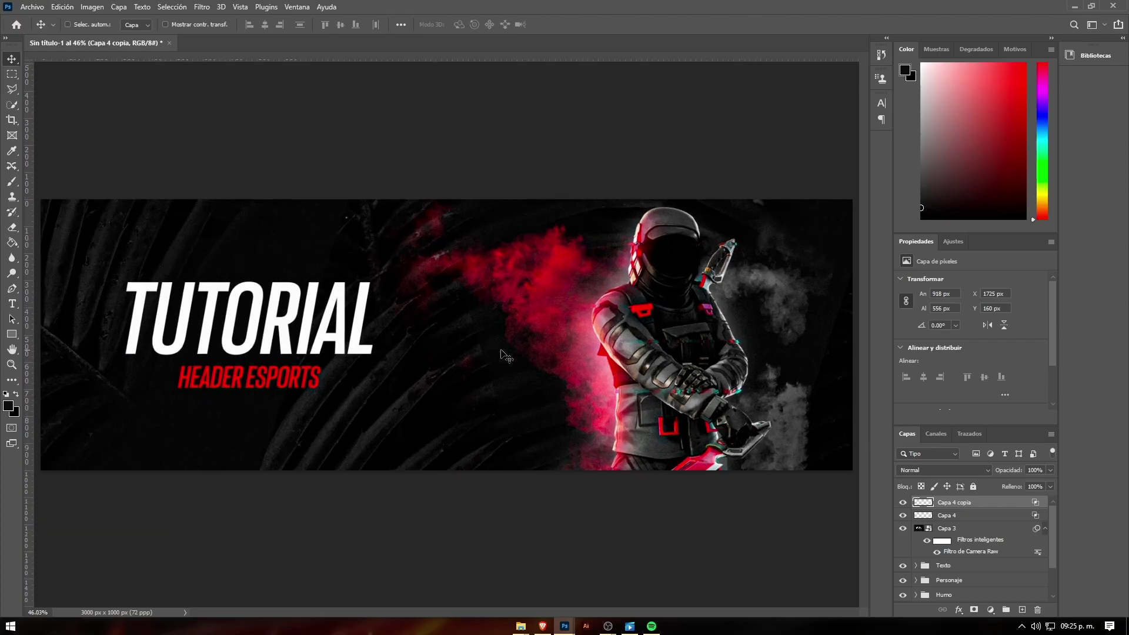
scroll(501, 353, "down", 1)
scroll(501, 353, "up", 1)
scroll(365, 297, "down", 1)
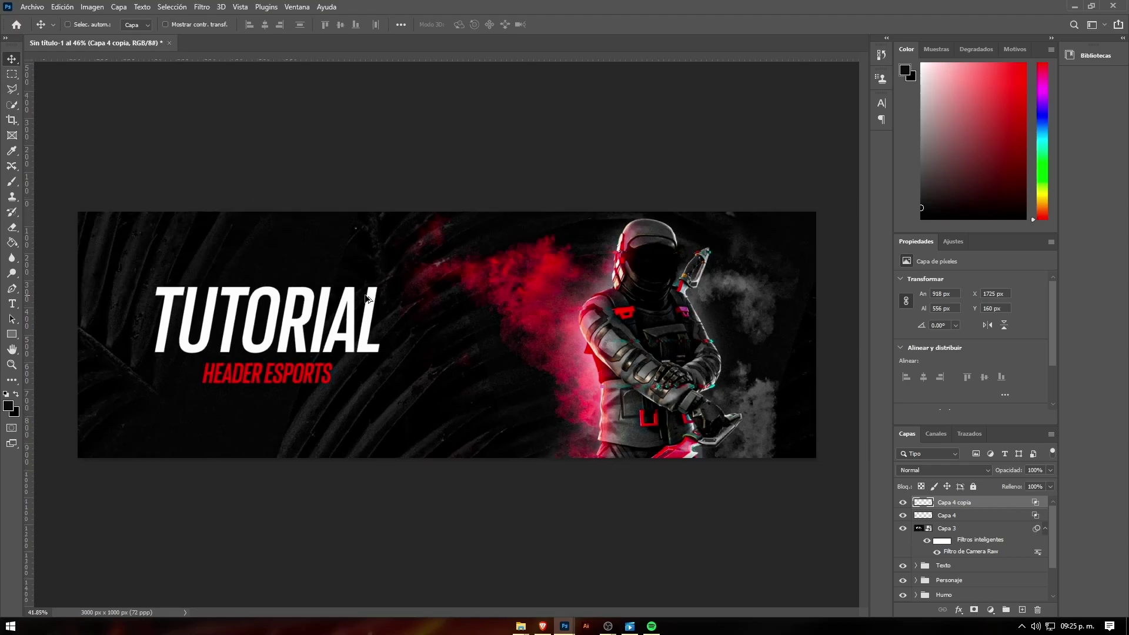
scroll(365, 297, "up", 2)
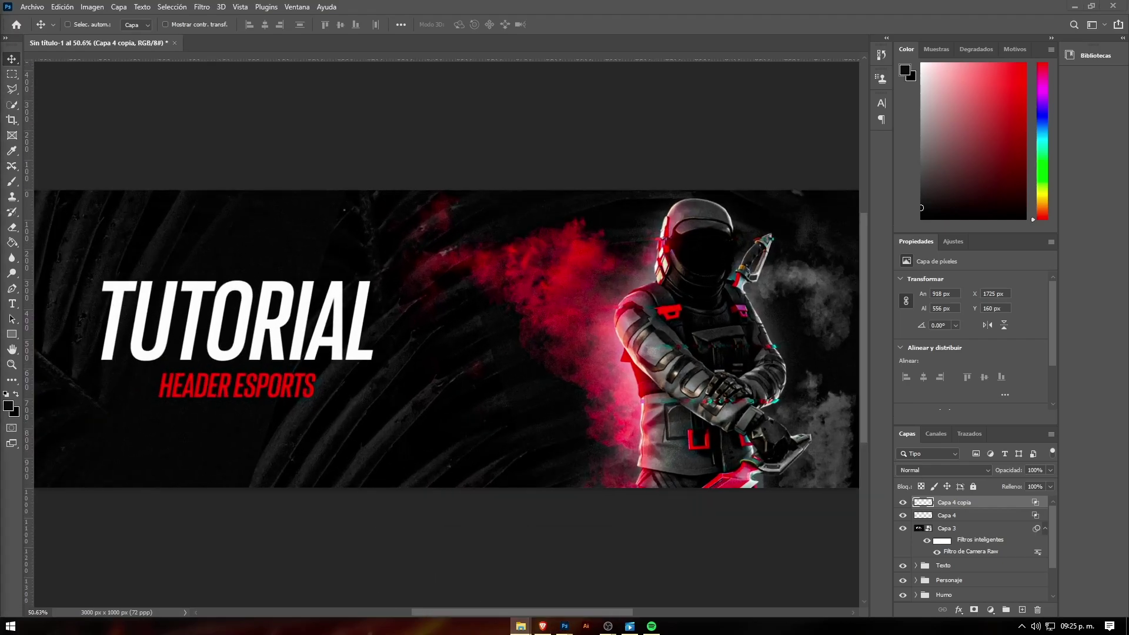
- Place and enlarge the red smoke image behind the title at lower left
left_click_drag(294, 369, 284, 402)
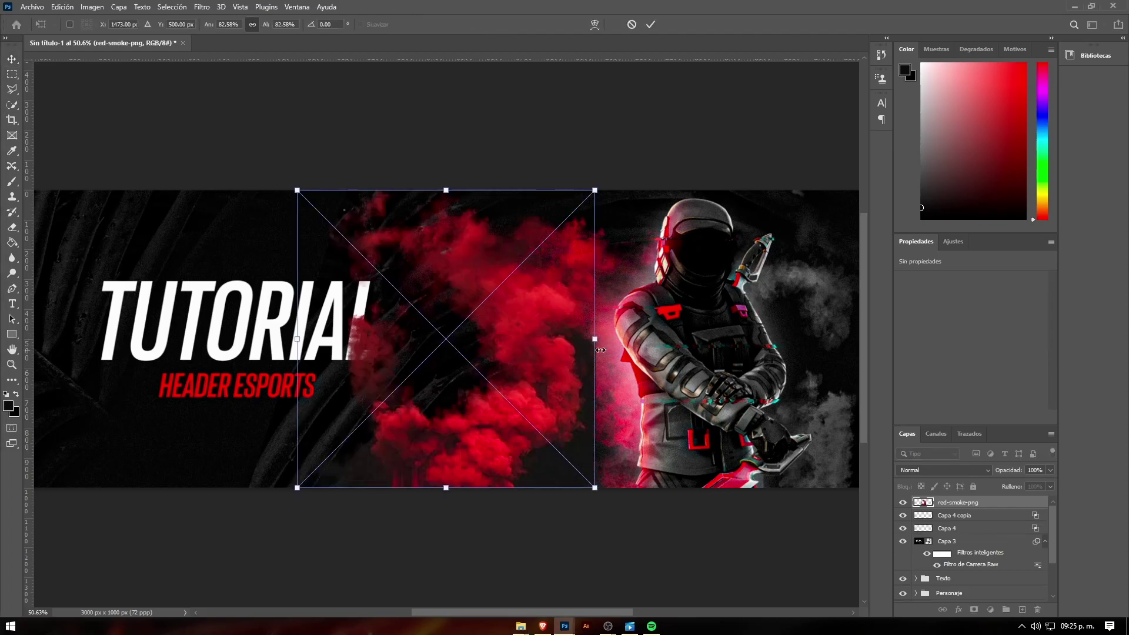
left_click_drag(614, 339, 686, 339)
left_click_drag(460, 275, 107, 397)
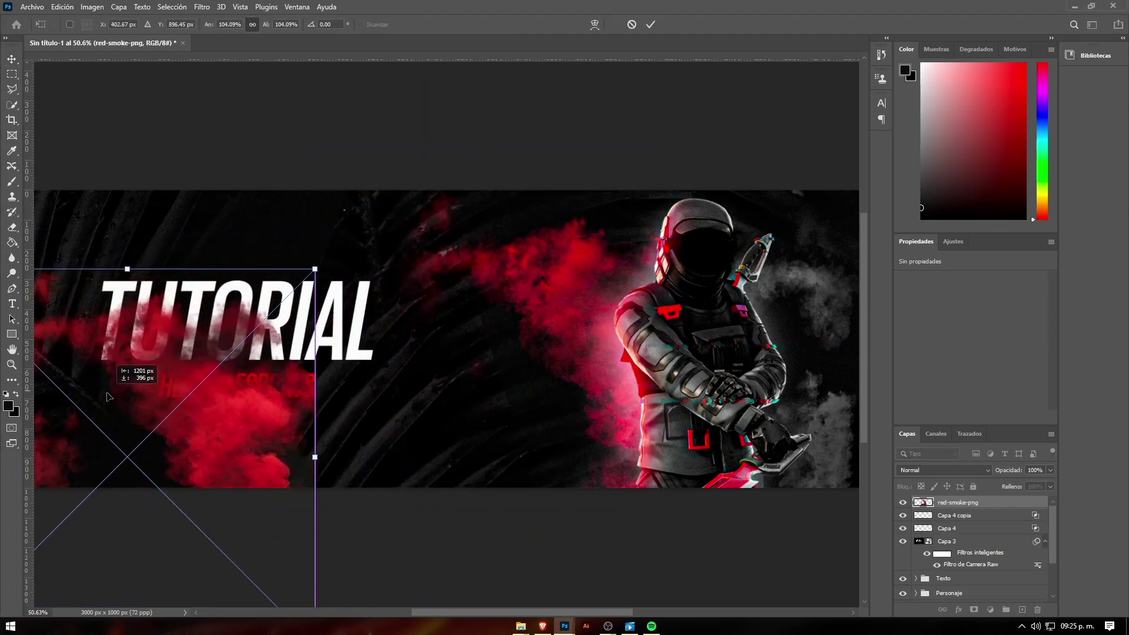
key("Return")
scroll(108, 397, "down", 2)
mouse_move(175, 363)
left_mouse_down()
mouse_move(182, 378)
mouse_move(203, 364)
left_mouse_up()
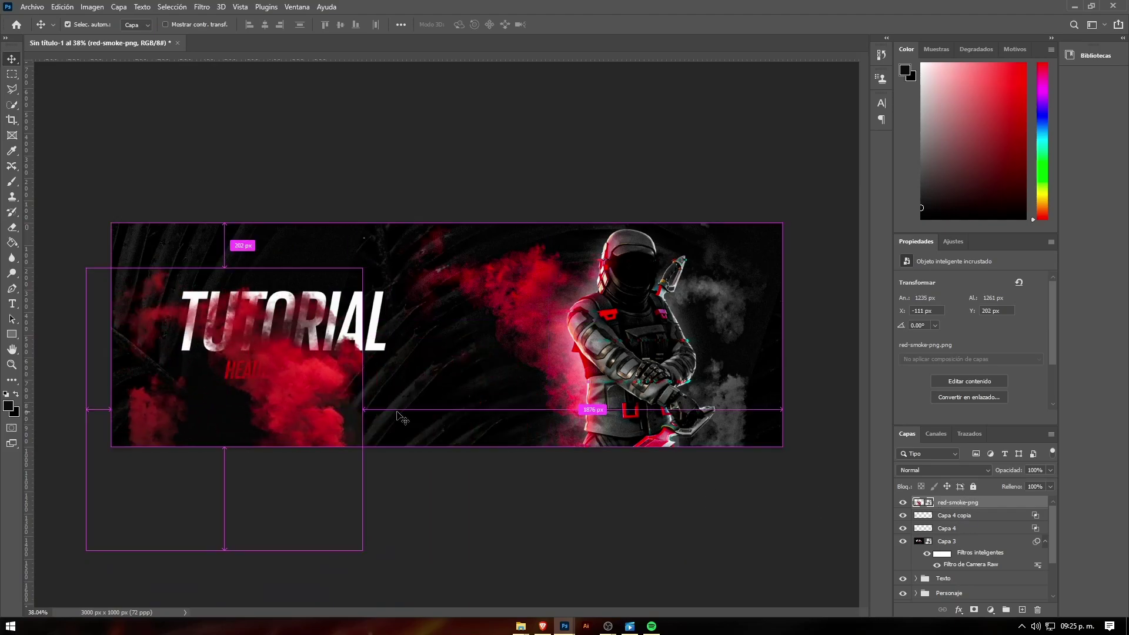
- Desaturate and darken the smoke to gray with Hue/Saturation, then move it lower-left
key("ctrl+u")
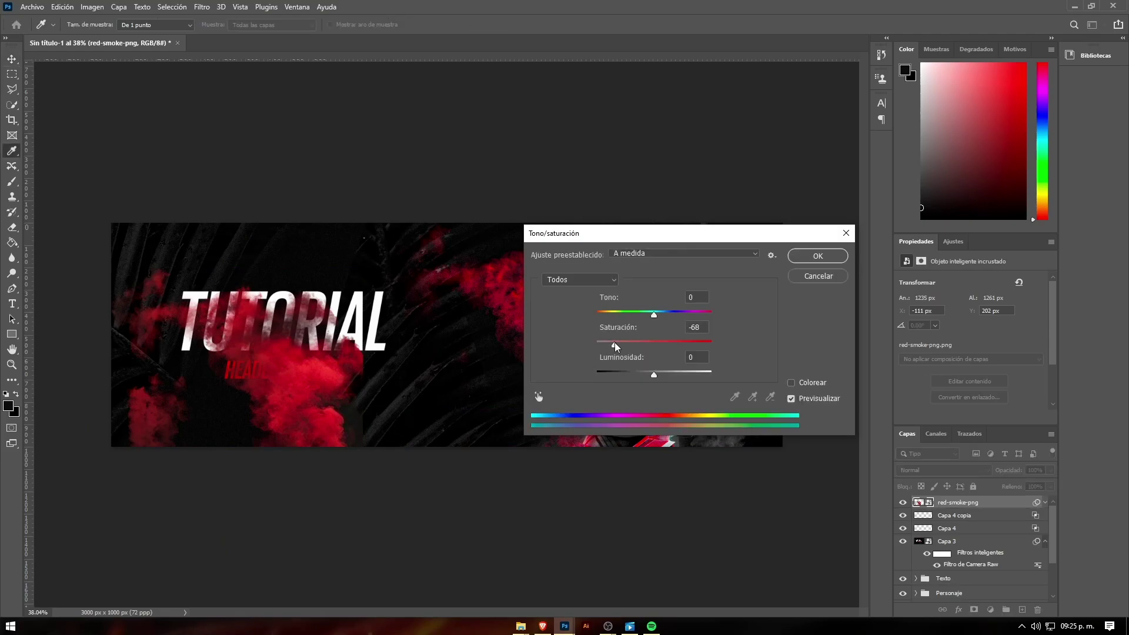
left_click_drag(615, 343, 560, 358)
mouse_move(650, 371)
left_mouse_down()
mouse_move(606, 386)
mouse_move(622, 380)
left_mouse_up()
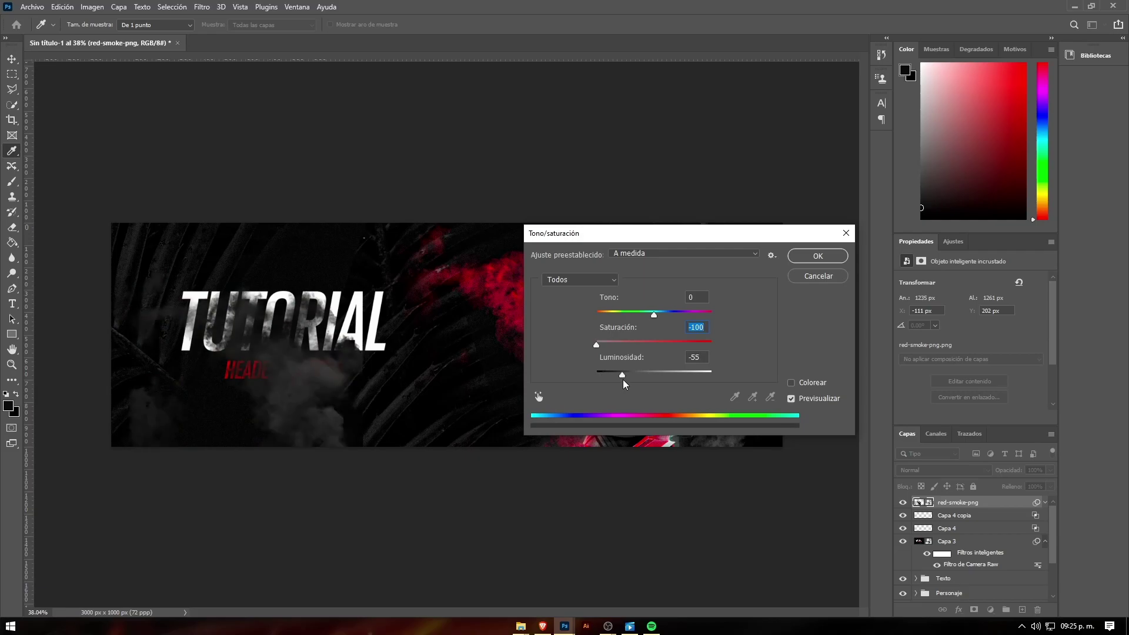
key("Return")
key("v")
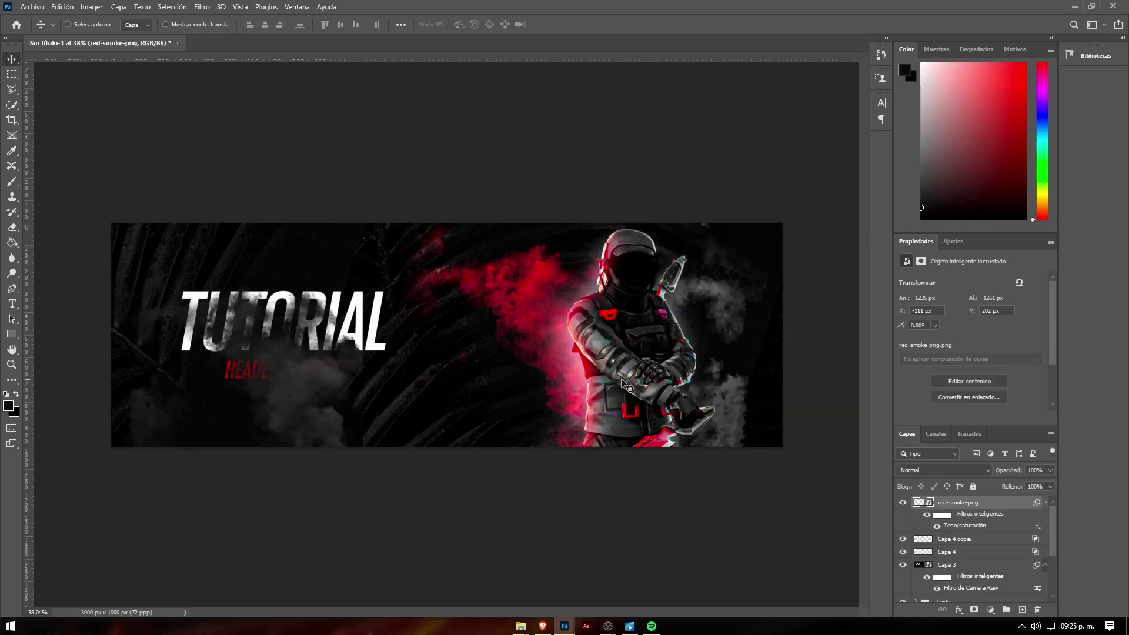
left_click_drag(259, 377, 239, 391)
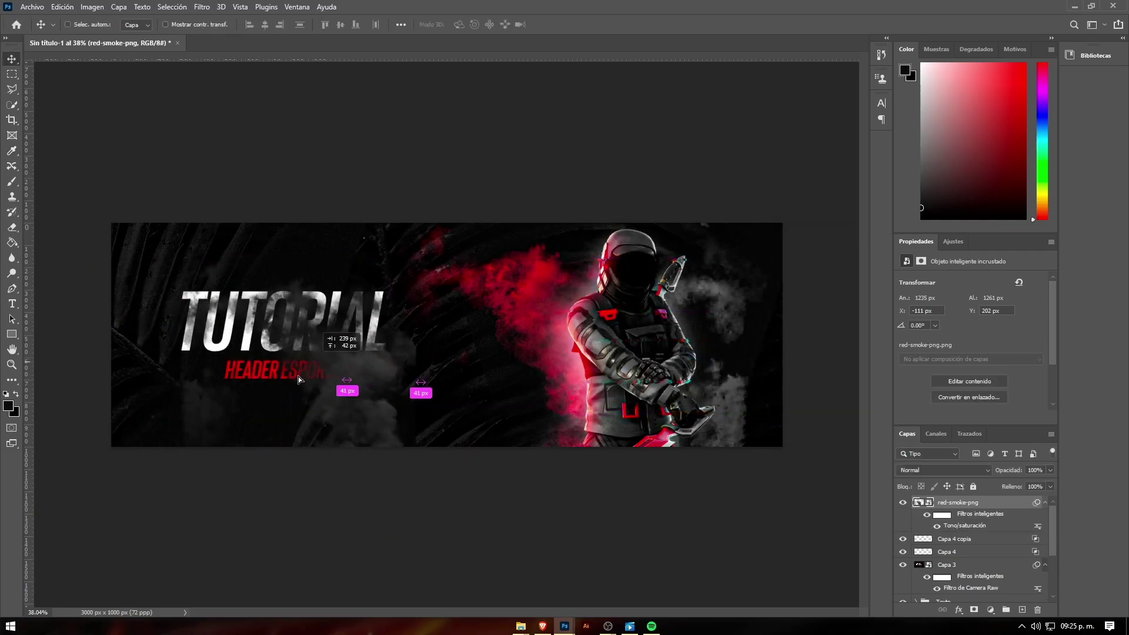
- Set the gray smoke layer to Disolver blending and reposition it over the astronaut
left_click(926, 471)
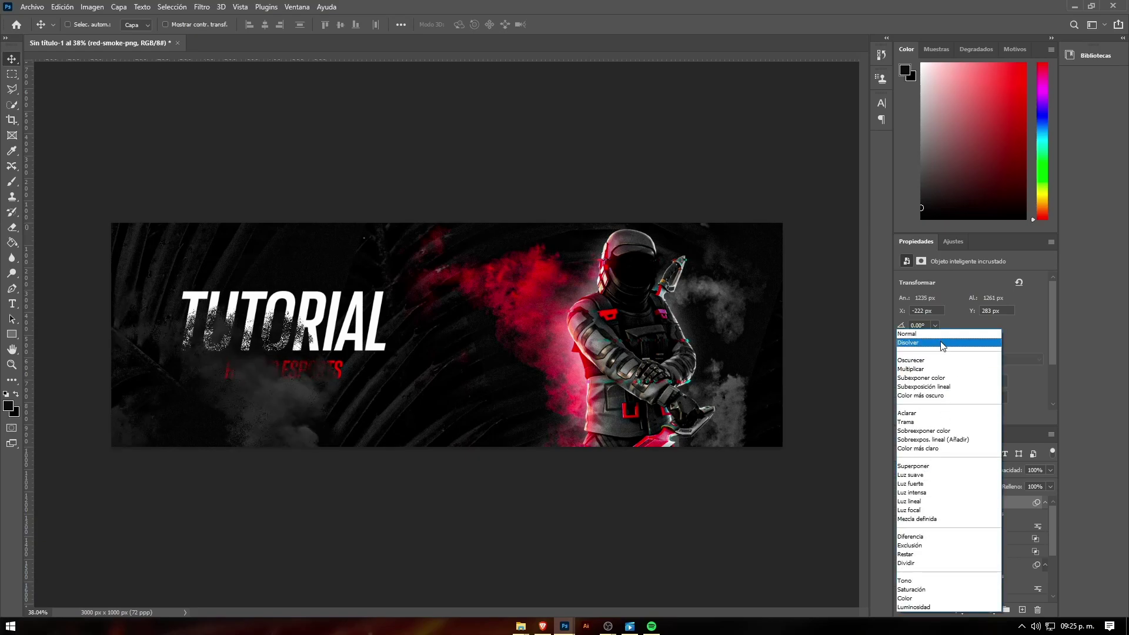
left_click(939, 346)
mouse_move(297, 358)
left_mouse_down()
mouse_move(288, 371)
mouse_move(821, 383)
left_mouse_up()
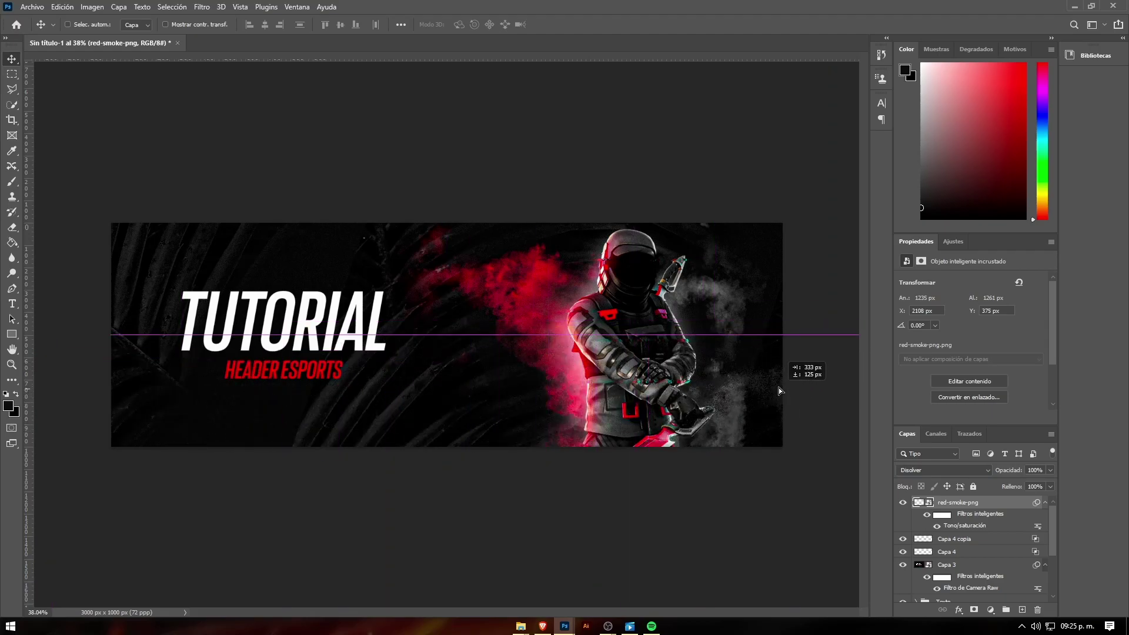
left_click_drag(821, 383, 717, 378)
- Duplicate the smoke to the banner's left at 27% opacity and position it lower-left
mouse_move(483, 426)
left_mouse_down()
mouse_move(181, 357)
mouse_move(200, 394)
left_mouse_up()
scroll(333, 359, "up", 2)
left_click_drag(1011, 475, 962, 494)
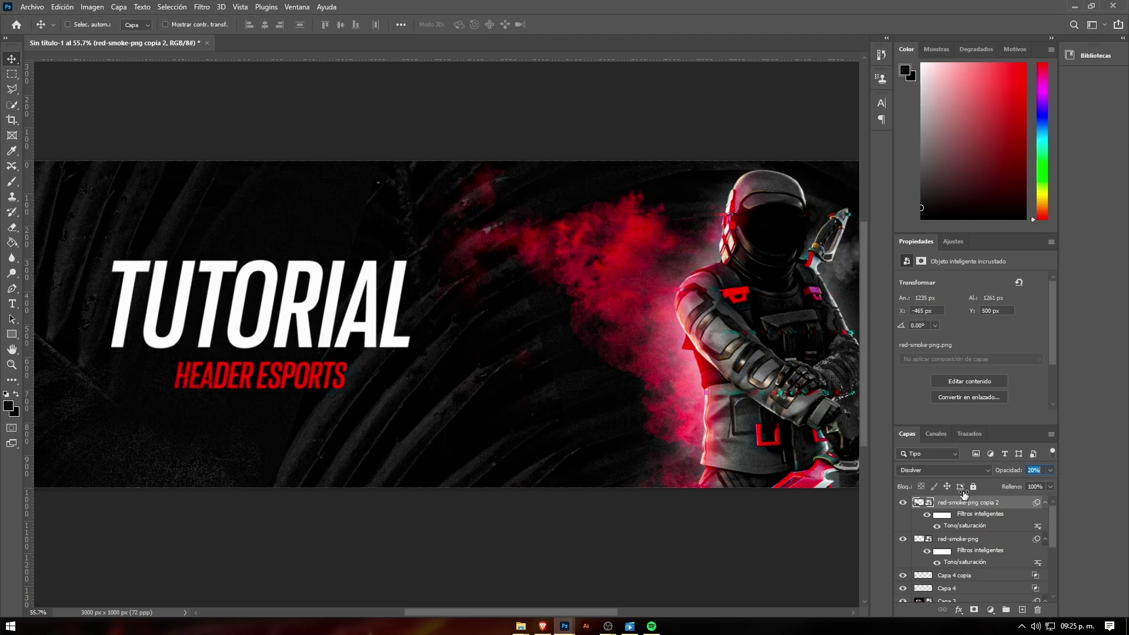
scroll(324, 359, "down", 2)
mouse_move(242, 300)
left_mouse_down()
mouse_move(762, 329)
mouse_move(170, 345)
left_mouse_up()
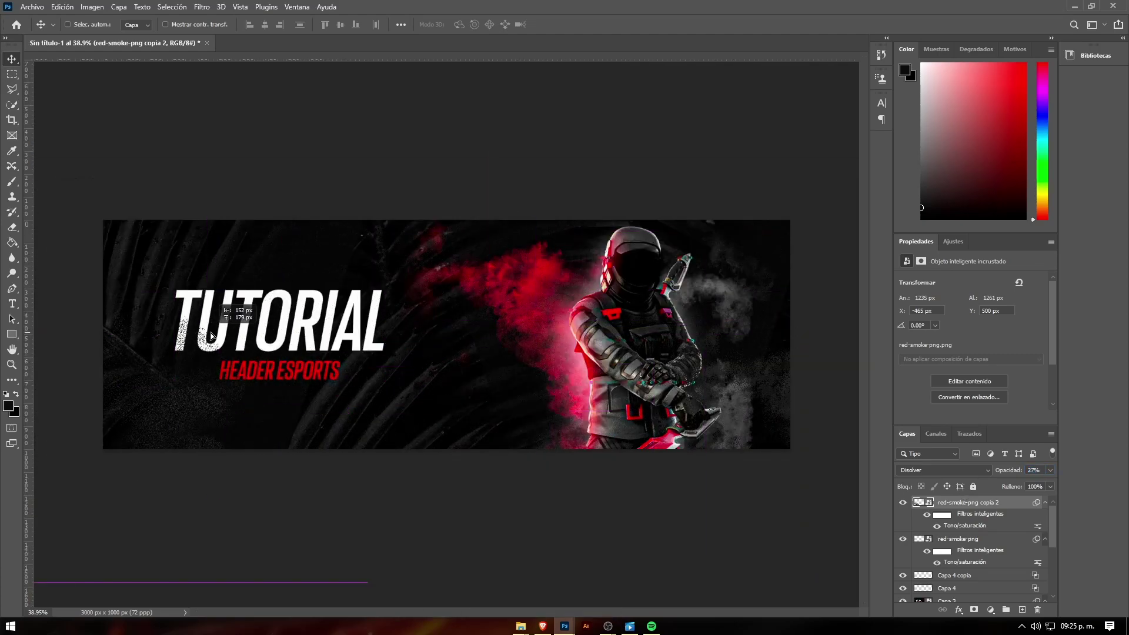
scroll(170, 345, "up", 1)
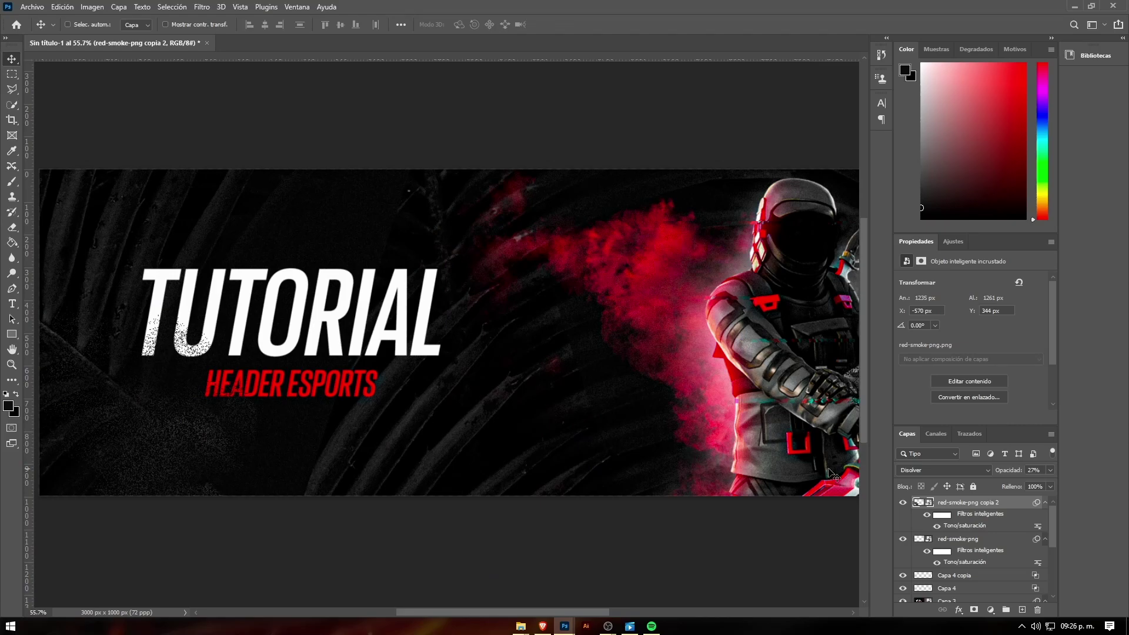
left_click_drag(175, 377, 151, 407)
scroll(149, 409, "down", 1)
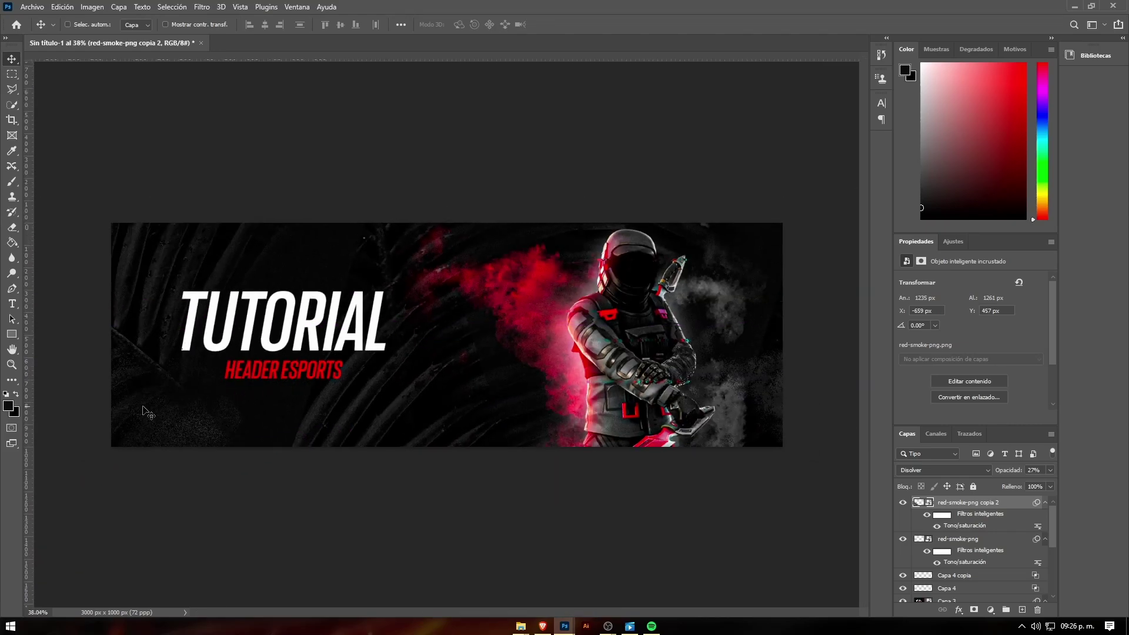
scroll(145, 410, "up", 1)
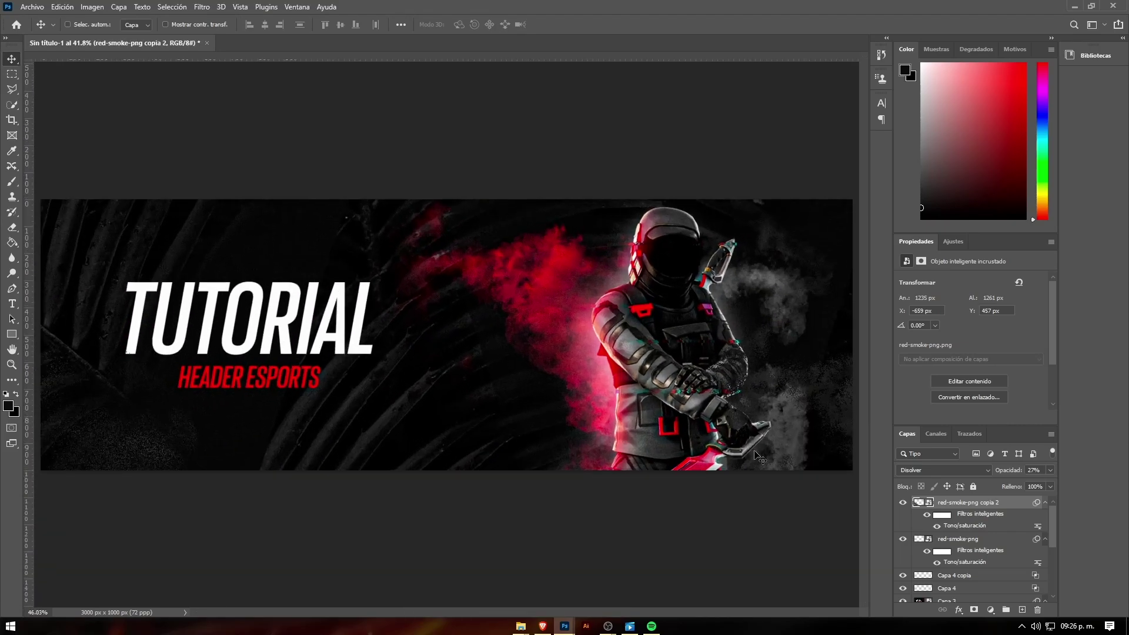
- On a new layer, paint a soft red glow sampled from the smoke
left_click(1022, 610)
key("b")
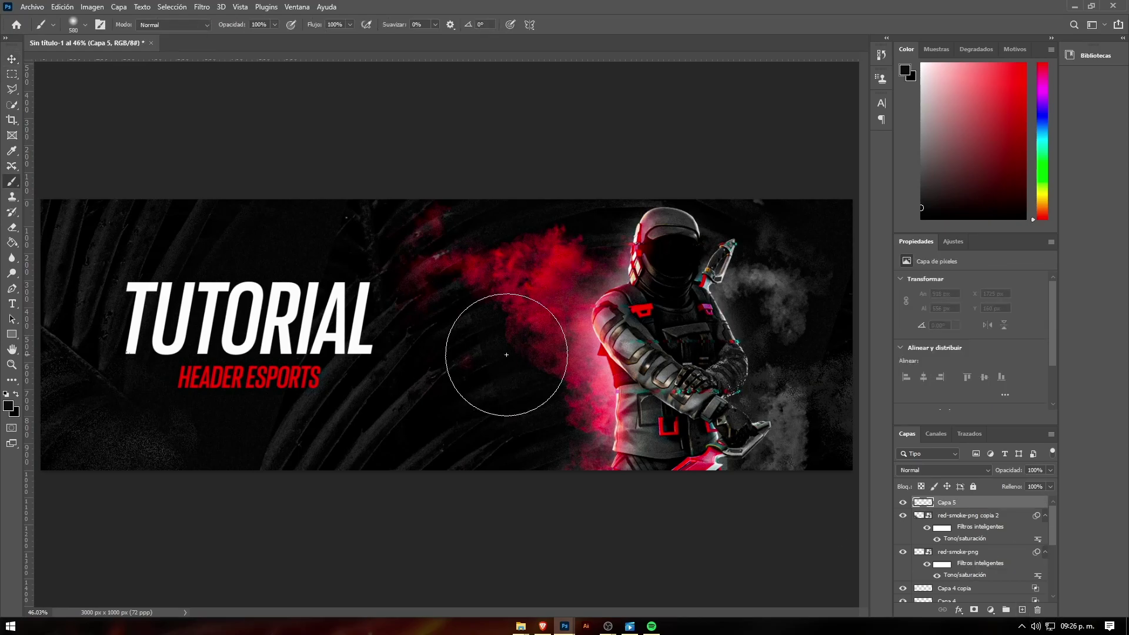
left_click(547, 270, "alt")
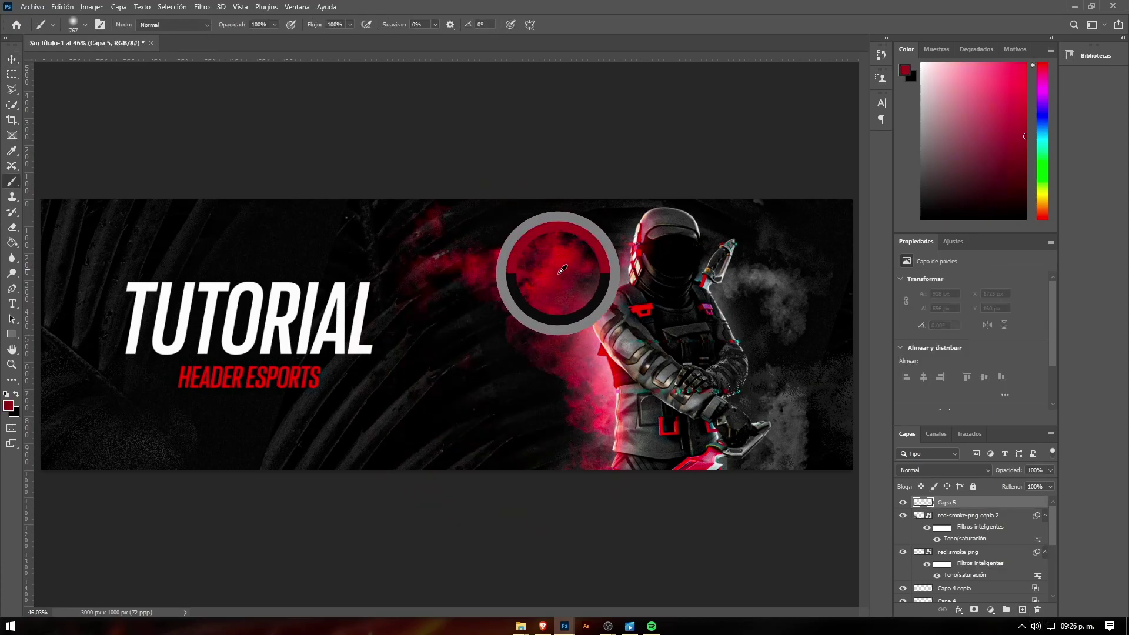
left_click(553, 262, "alt")
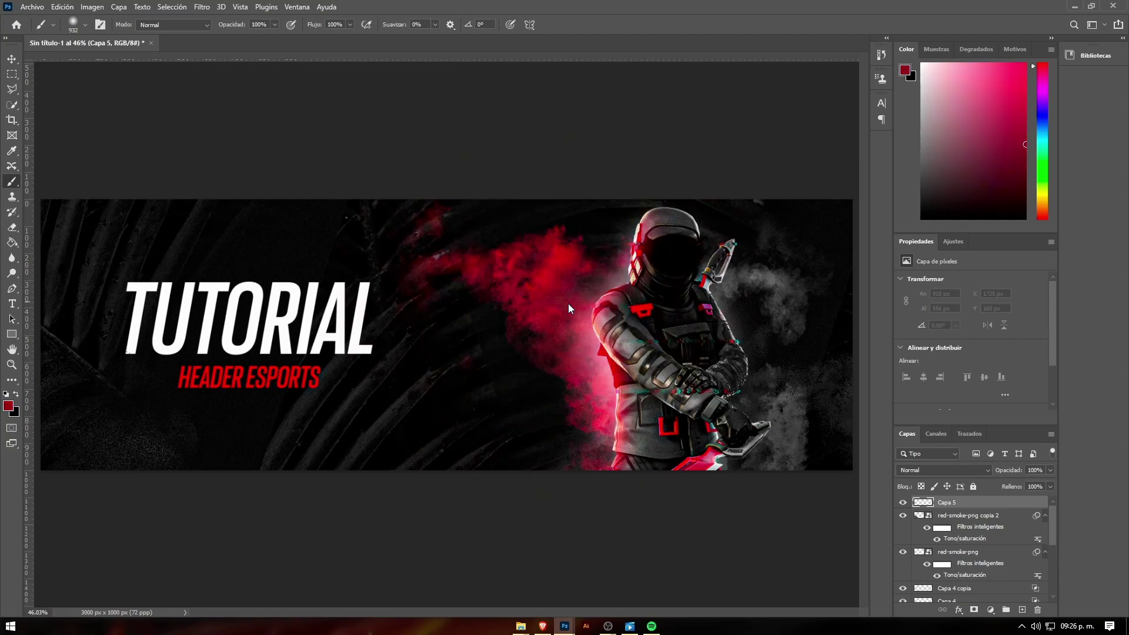
left_click_drag(561, 306, 564, 323)
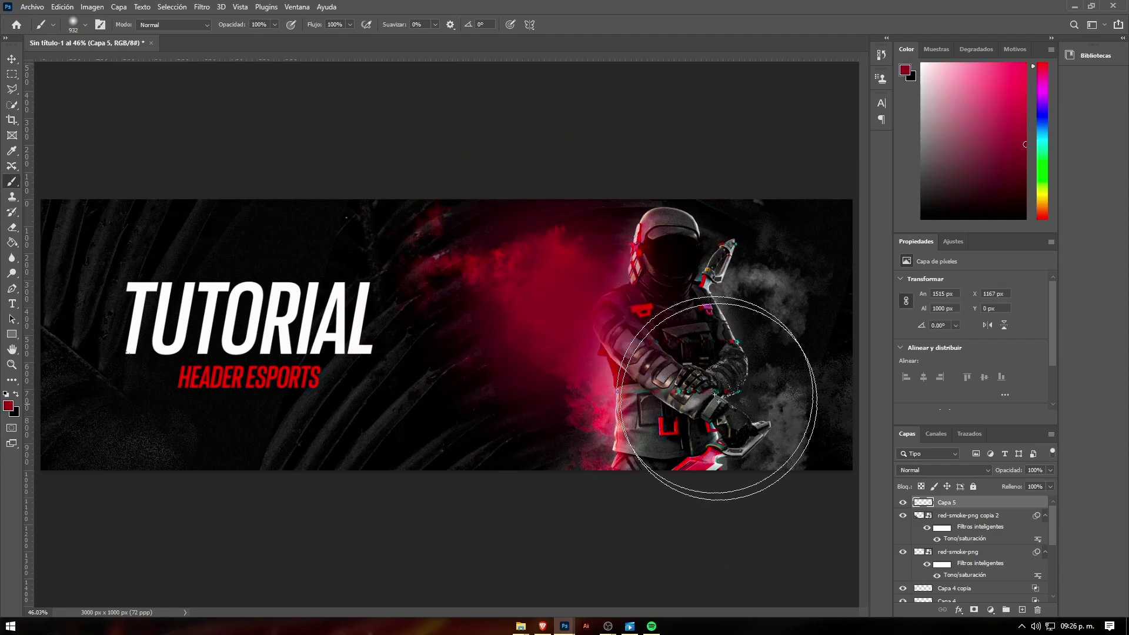
- Set the glow layer to Trama blending at 68% opacity
left_click(916, 469)
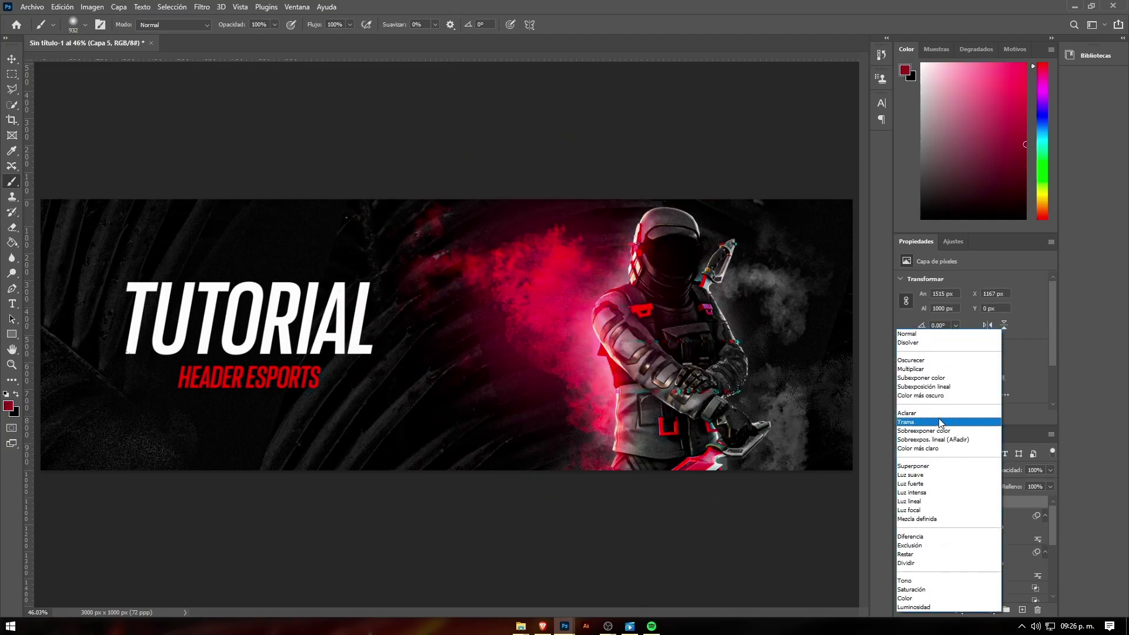
left_click(940, 422)
left_click(11, 59)
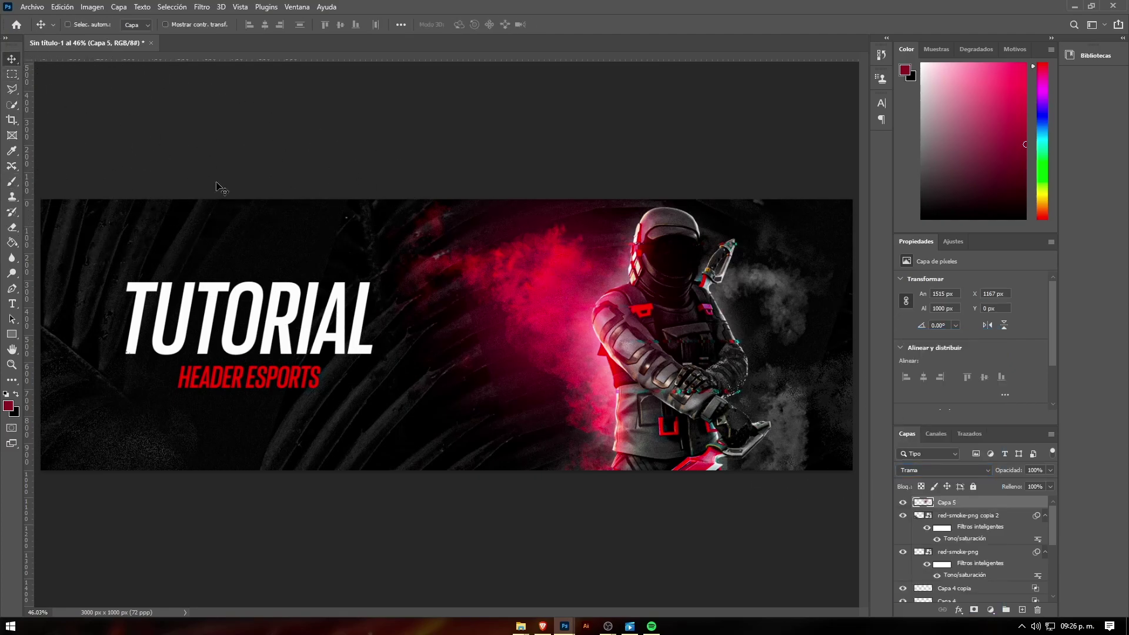
scroll(359, 247, "down", 1)
left_click_drag(1010, 471, 990, 483)
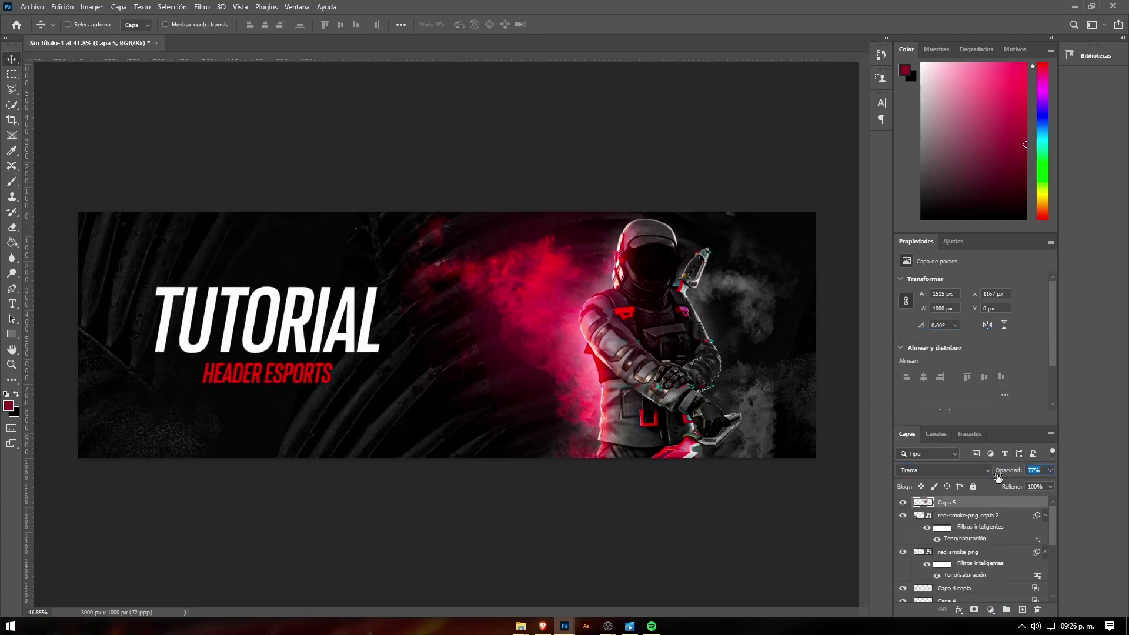
scroll(580, 348, "up", 1)
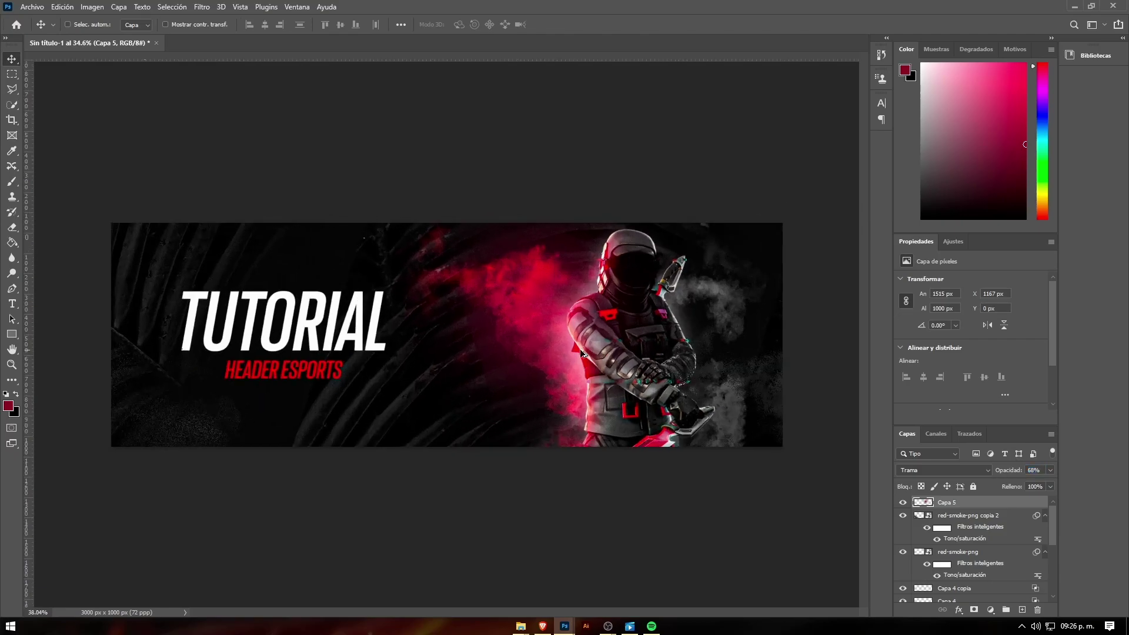
scroll(580, 349, "up", 1)
scroll(526, 348, "down", 2)
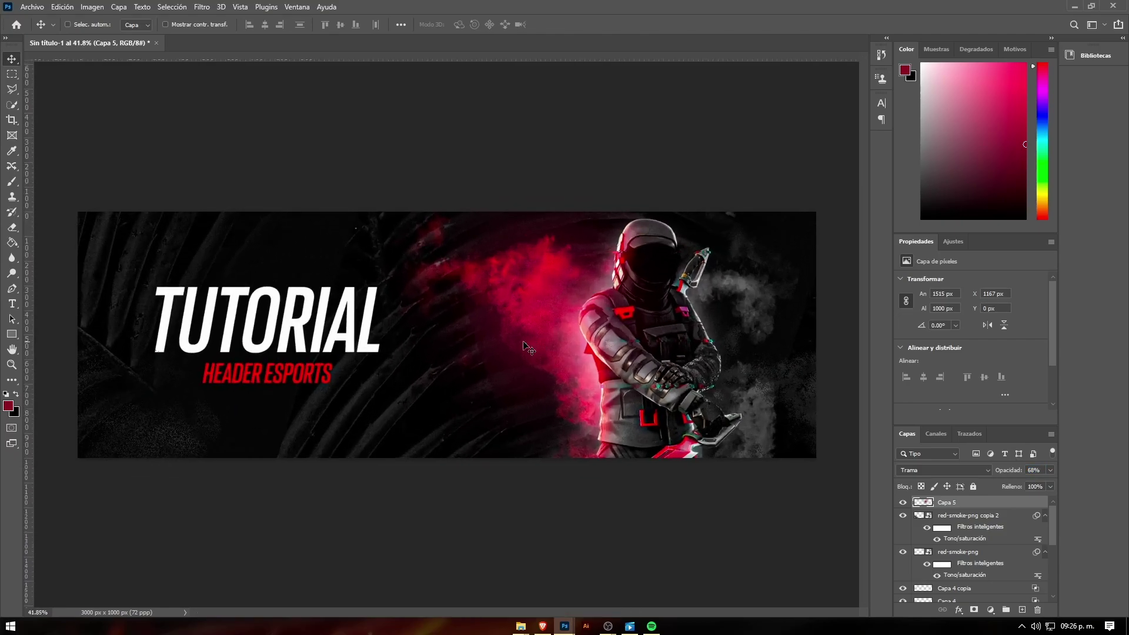
scroll(530, 338, "up", 2)
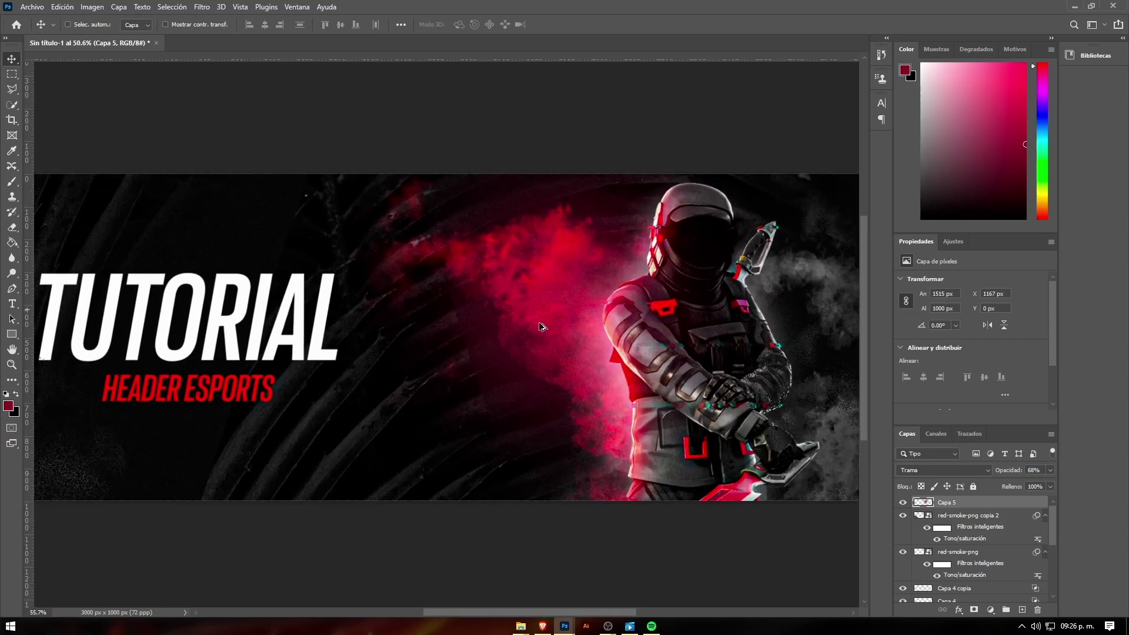
scroll(535, 329, "down", 1)
left_click_drag(573, 319, 446, 344)
scroll(450, 344, "down", 1)
scroll(500, 356, "up", 1)
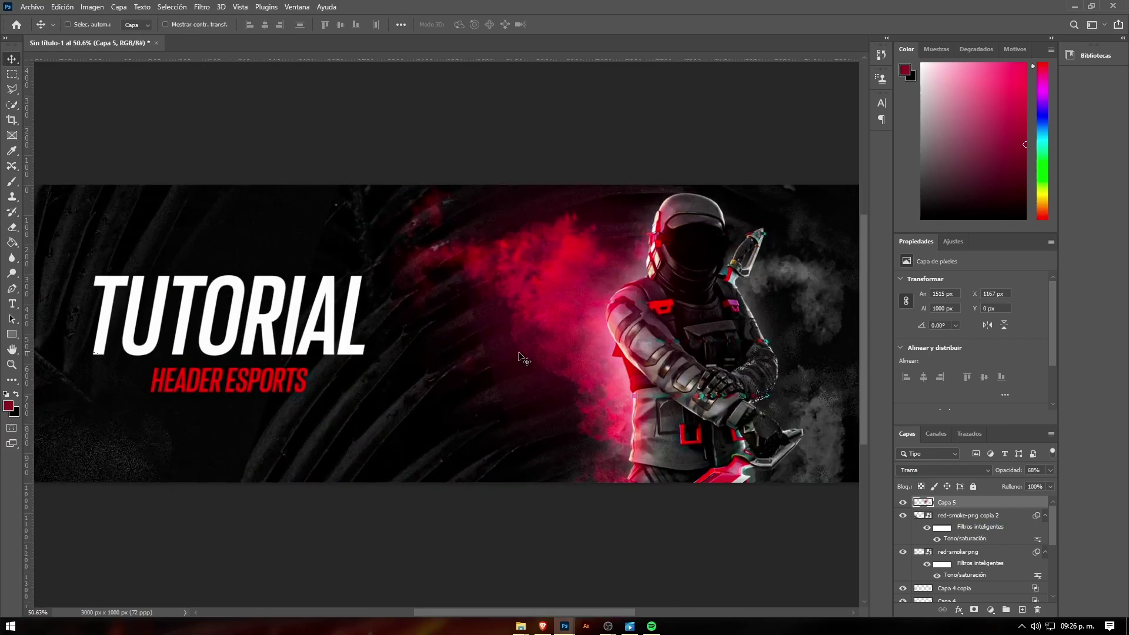
scroll(471, 362, "down", 1)
scroll(499, 330, "up", 2)
scroll(373, 315, "up", 1)
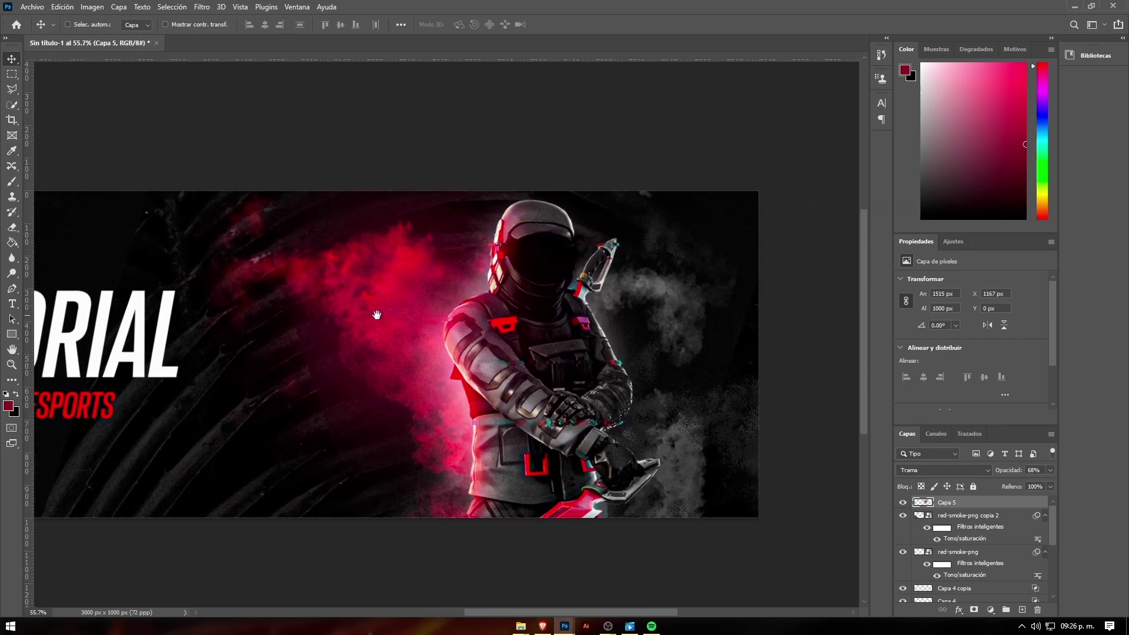
scroll(378, 315, "down", 3)
scroll(412, 323, "up", 1)
scroll(534, 330, "up", 4)
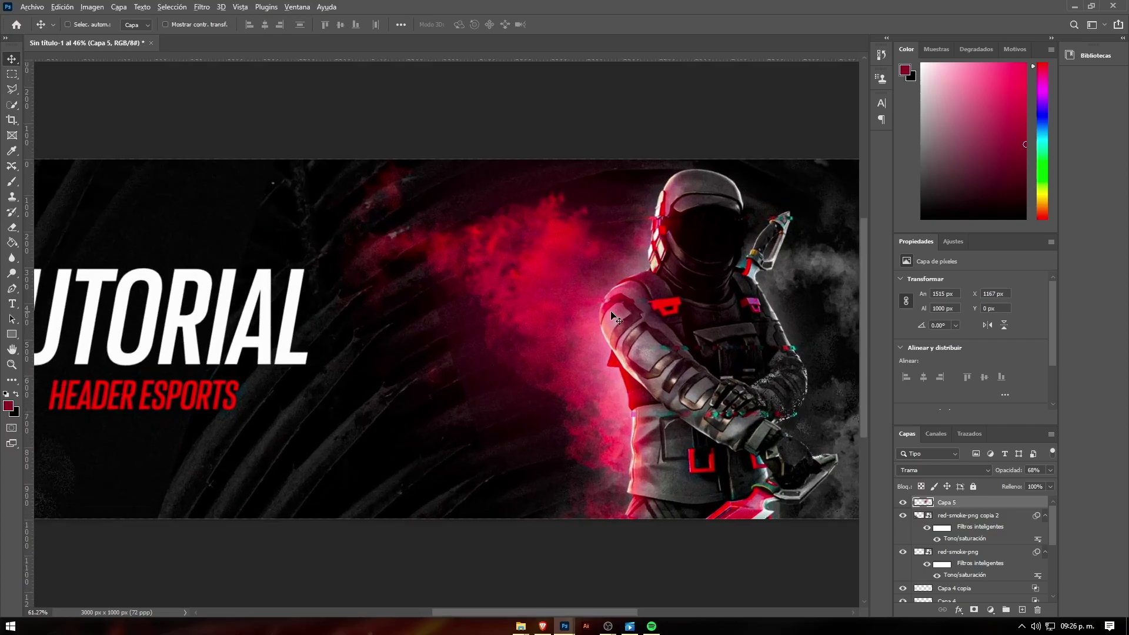
scroll(538, 326, "up", 1)
scroll(547, 318, "down", 5)
scroll(555, 316, "up", 2)
scroll(555, 316, "down", 2)
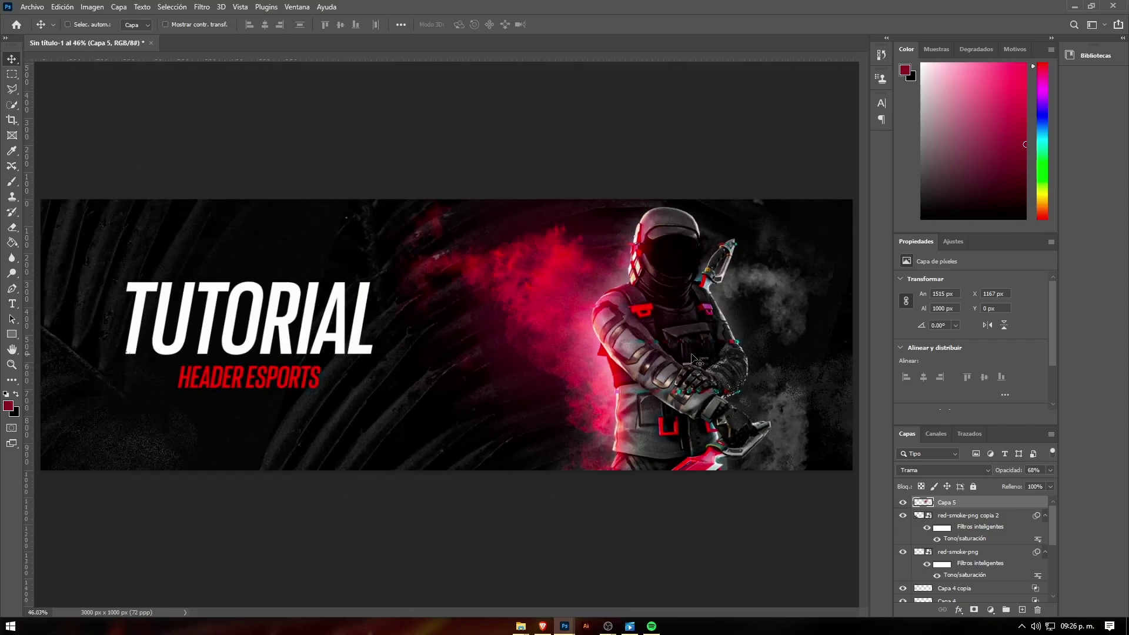
scroll(697, 362, "down", 1)
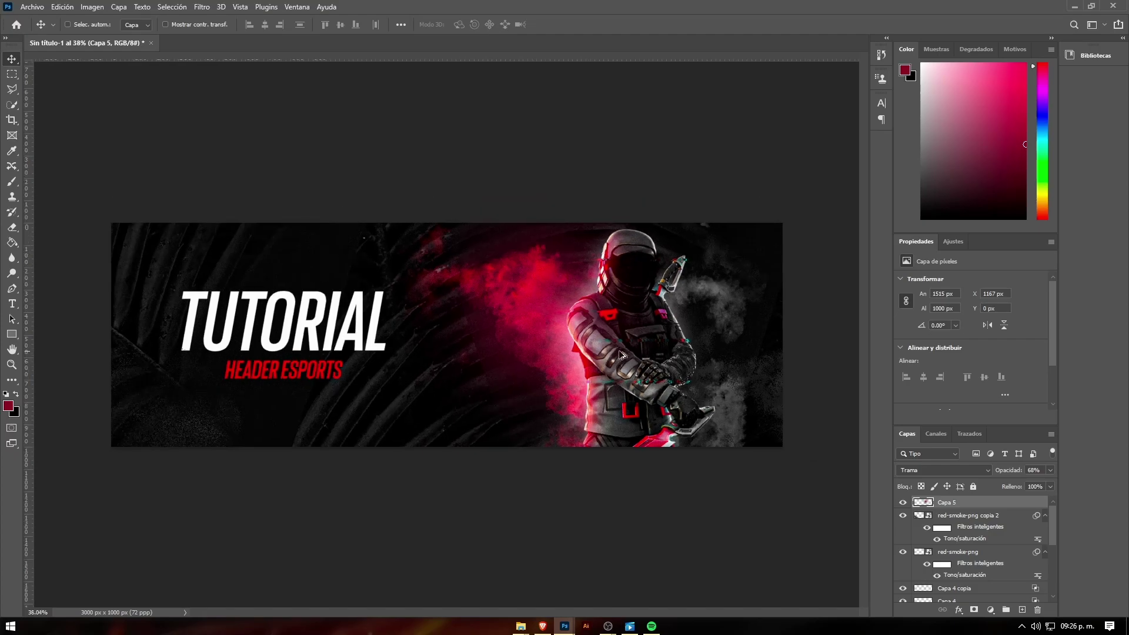
scroll(659, 459, "down", 1)
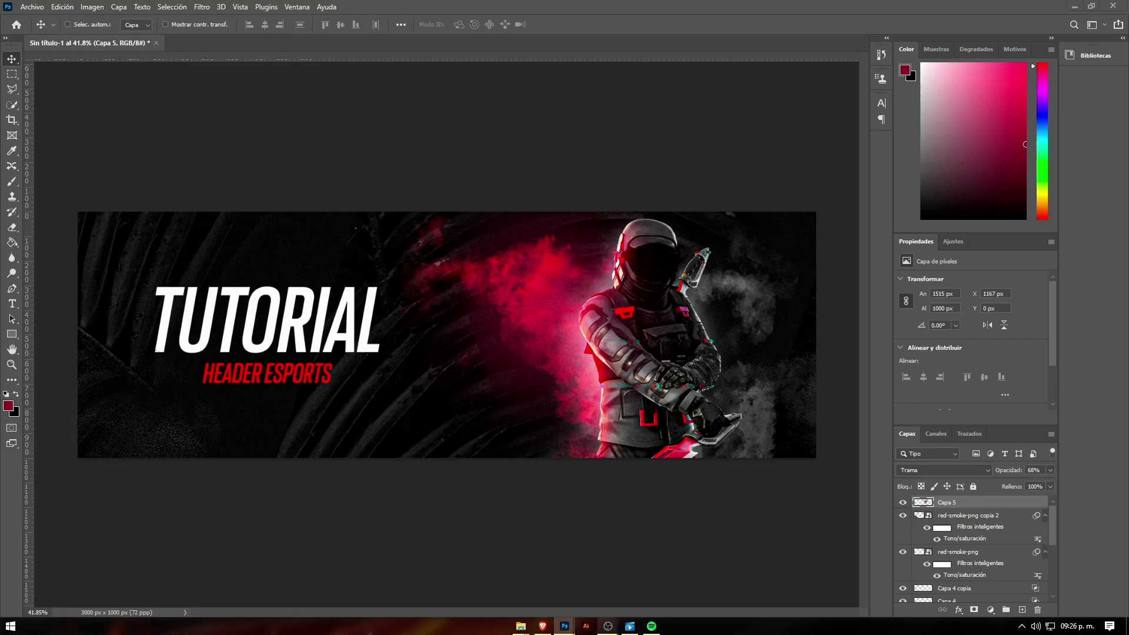
left_click(661, 595)
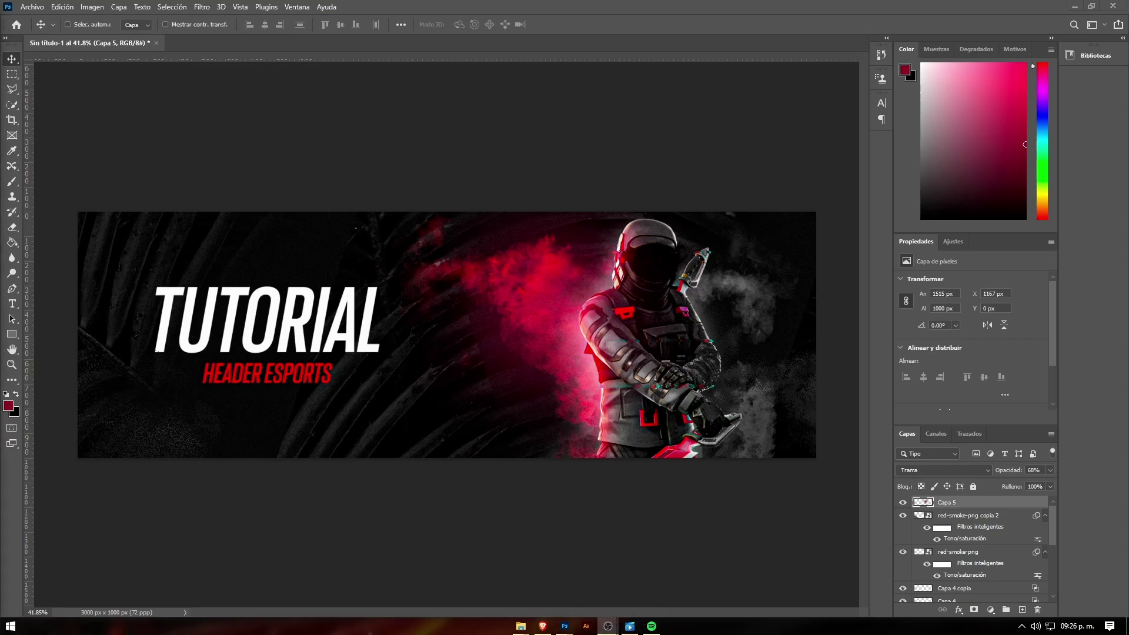
scroll(470, 353, "up", 2)
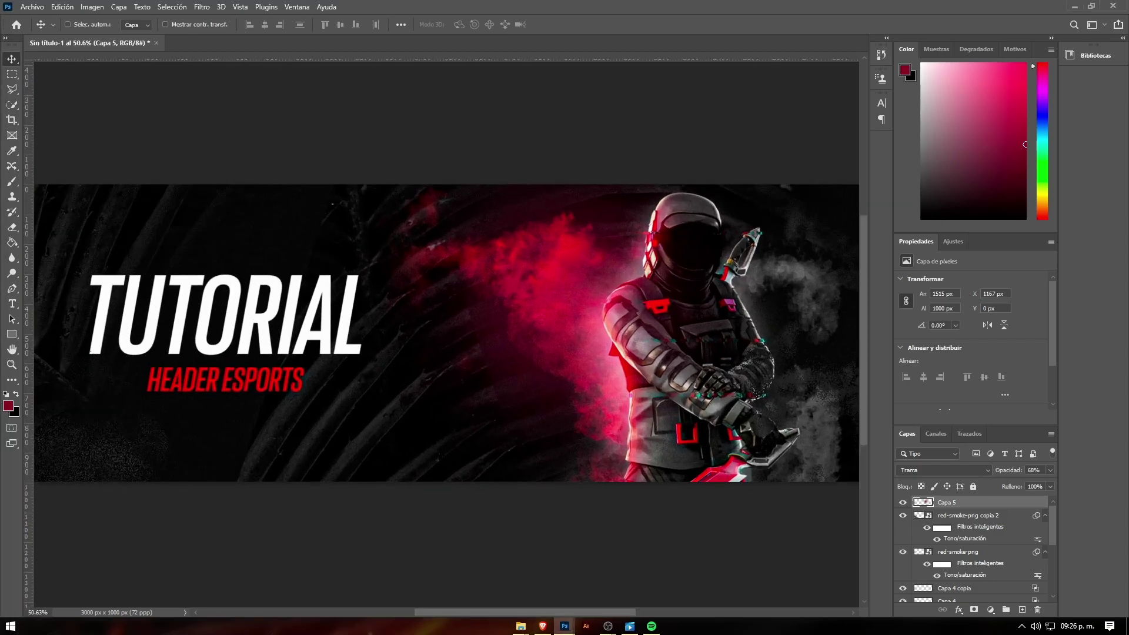
key("s")
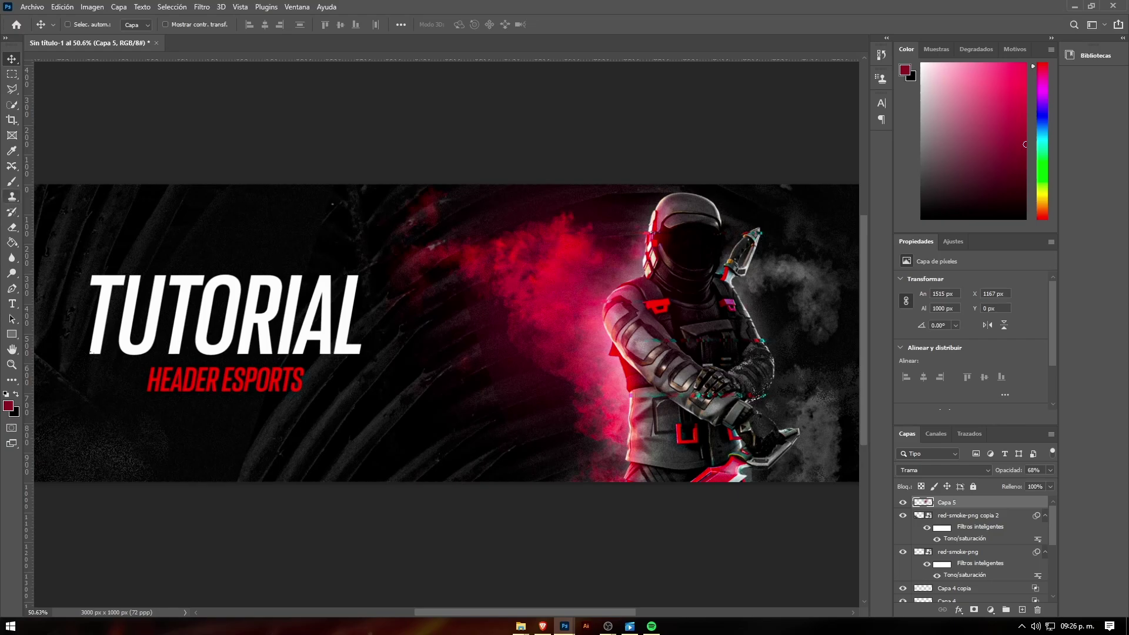